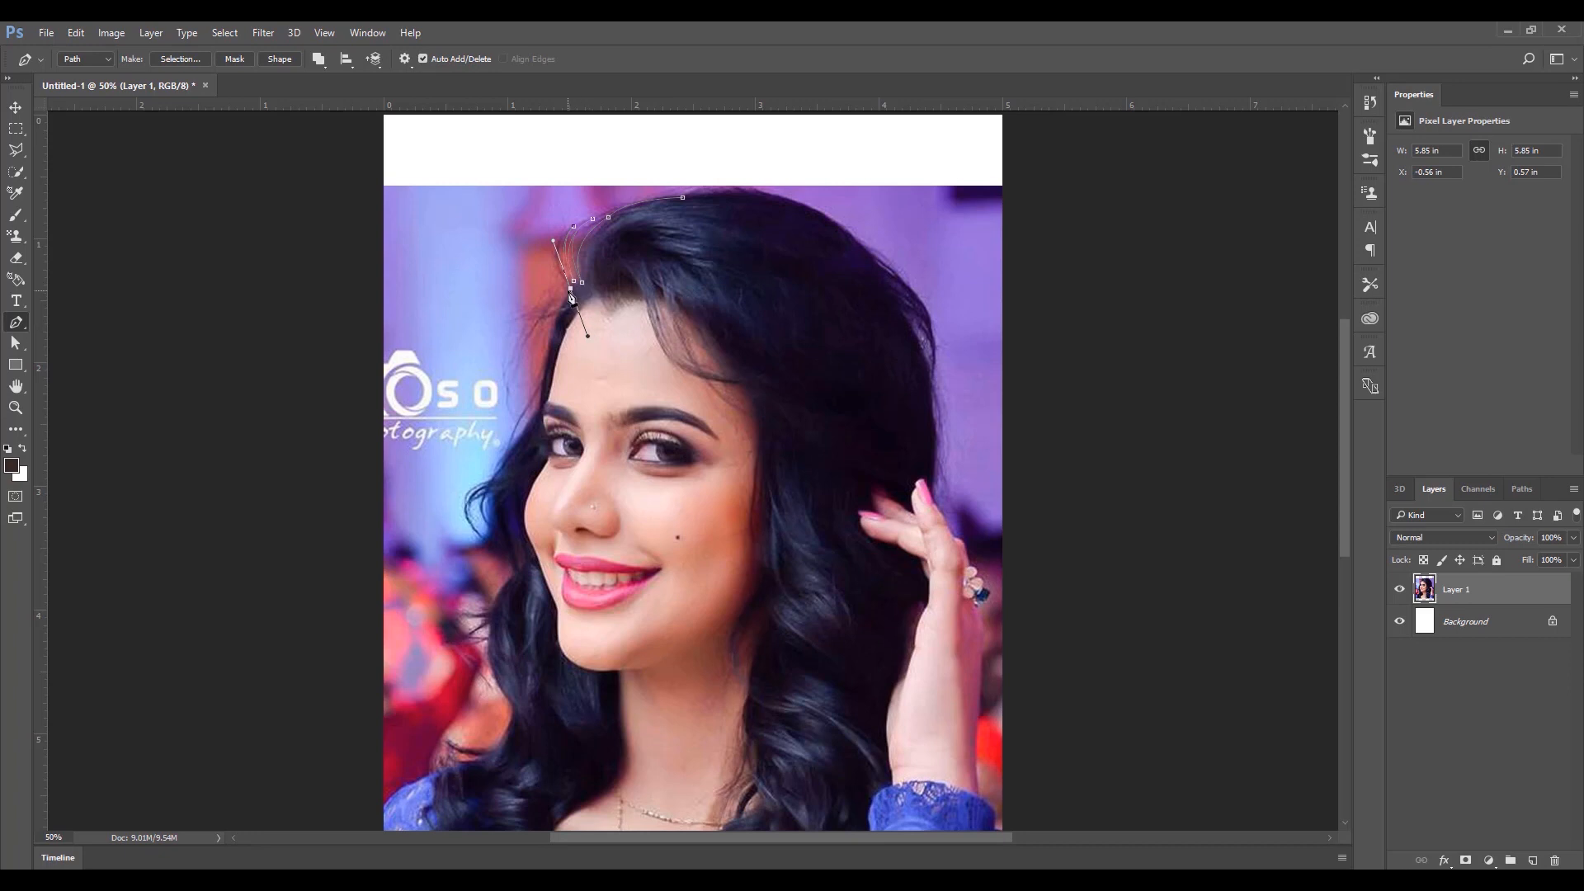
- Continue the Pen path around the loose strands beside the forehead and eye on the photo's left side
drag(539, 408, 566, 467)
drag(506, 388, 486, 508)
alt+click(506, 388)
drag(565, 297, 610, 287)
drag(519, 368, 514, 411)
alt+click(518, 368)
drag(564, 309, 595, 295)
alt+click(564, 308)
drag(540, 409, 481, 502)
alt+click(541, 409)
- Trace the curl beside the left cheek and carry the path down the outer edge of the hair
alt+click(496, 474)
drag(473, 532, 491, 556)
alt+click(473, 532)
mouse_move(495, 480)
mouse_down()
mouse_move(541, 460)
mouse_move(512, 506)
mouse_up()
click(514, 573)
click(510, 701)
- Outline the wispy strands sticking out just above the left shoulder
drag(497, 748, 476, 794)
drag(446, 738, 394, 719)
click(468, 761)
scroll(444, 836, down, 2)
click(440, 724)
- Trace the hair ends over the left blue sleeve and along the photo's bottom edge
click(381, 792)
drag(459, 780, 511, 757)
alt+click(459, 779)
drag(414, 806, 391, 816)
alt+click(414, 806)
click(461, 797)
drag(537, 803, 541, 795)
alt+click(536, 804)
- Trace the inner edge of the left hair section up along the neck to the chin
click(556, 720)
drag(605, 684, 608, 569)
alt+click(617, 622)
click(619, 566)
scroll(618, 566, down, 2)
drag(571, 486, 550, 467)
- Continue the path up the jaw, cheek and temple to the forehead hairline
drag(558, 437, 557, 386)
alt+click(558, 437)
click(542, 393)
click(536, 377)
drag(532, 311, 551, 276)
alt+click(532, 311)
click(548, 285)
click(555, 192)
drag(587, 131, 612, 117)
- Trace the jagged hairline across the top of the forehead with small, closely spaced anchor points
scroll(602, 132, up, 2)
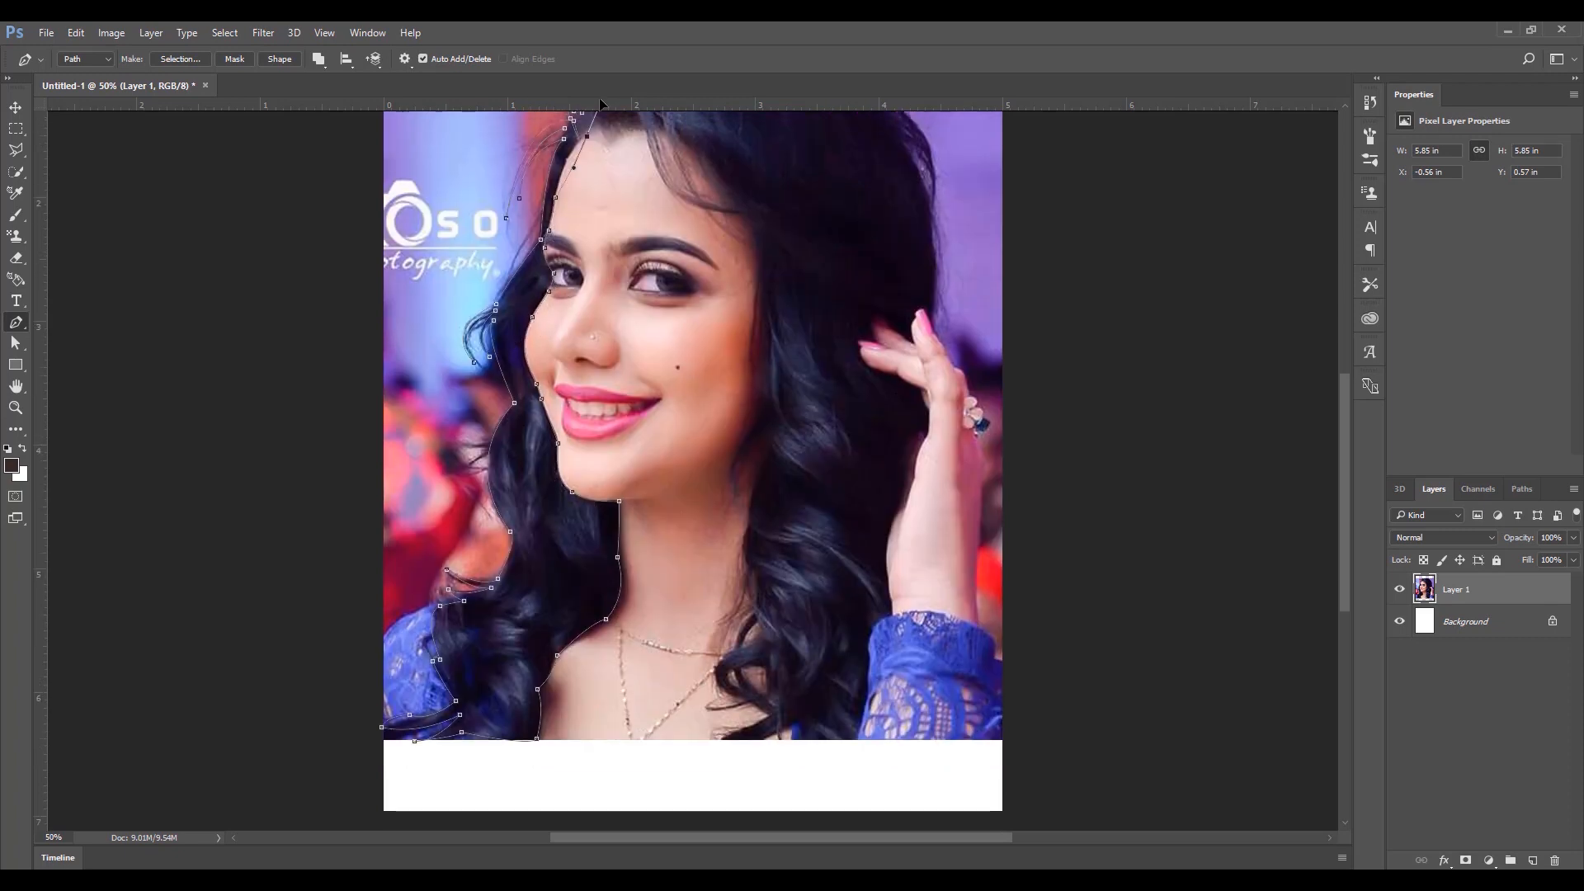
click(594, 210)
click(597, 209)
drag(604, 227, 610, 232)
key(ctrl+plus)
scroll(610, 232, up, 5)
alt+click(516, 428)
click(536, 454)
drag(523, 421, 556, 444)
alt+click(523, 421)
click(539, 450)
click(528, 426)
click(542, 423)
click(564, 435)
click(597, 425)
- Outline the first thin forelock strand that sweeps across the forehead and back to the hairline
drag(809, 599, 1039, 615)
alt+click(810, 599)
drag(603, 424, 606, 244)
alt+click(604, 424)
click(824, 597)
drag(824, 597, 1053, 607)
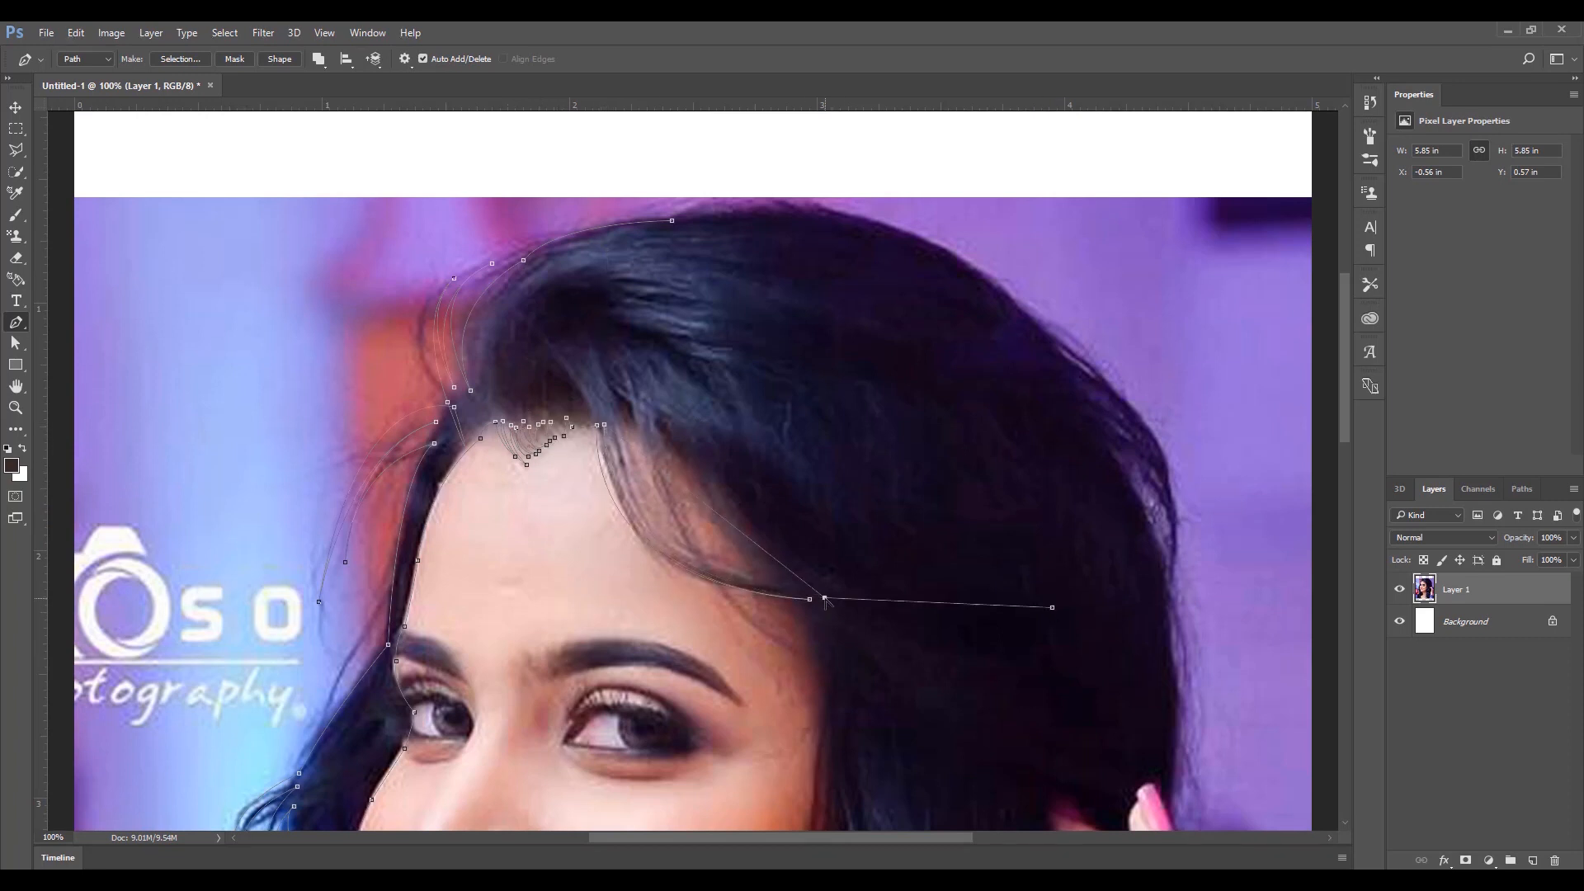
click(1370, 102)
click(1273, 659)
click(1321, 103)
- Outline the next forelock strands between the hairline and the main hair with curved path segments
drag(820, 597, 1041, 615)
alt+click(819, 597)
drag(611, 412, 619, 228)
alt+click(611, 412)
drag(739, 568, 901, 618)
drag(614, 404, 609, 261)
click(608, 383)
click(632, 402)
- Trace the longer strand reaching the right temple and undo the last misplaced anchor points
drag(811, 663, 961, 721)
drag(643, 412, 621, 241)
drag(826, 666, 960, 696)
key(ctrl+alt+z)
key(ctrl+alt+z)
key(ctrl+alt+z)
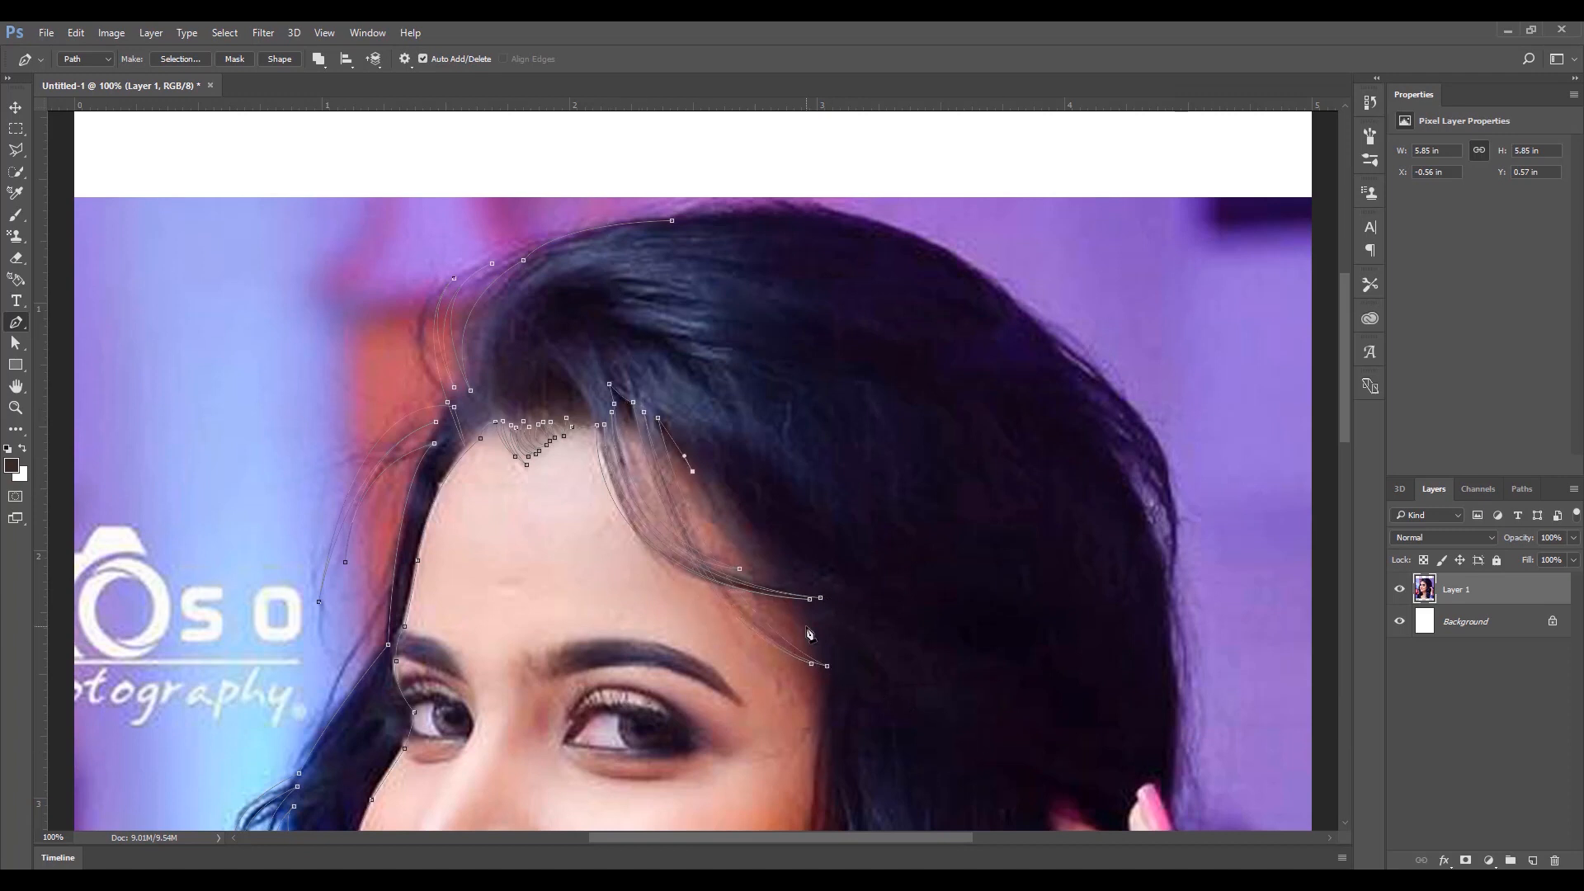
- Trace the inner hair edge and thin strand down the right cheek to the wavy lock
scroll(813, 639, down, 6)
click(826, 426)
drag(811, 672, 827, 768)
drag(830, 472, 858, 411)
click(826, 575)
drag(827, 615, 835, 620)
scroll(913, 551, down, 7)
drag(913, 551, 1059, 676)
alt+click(913, 551)
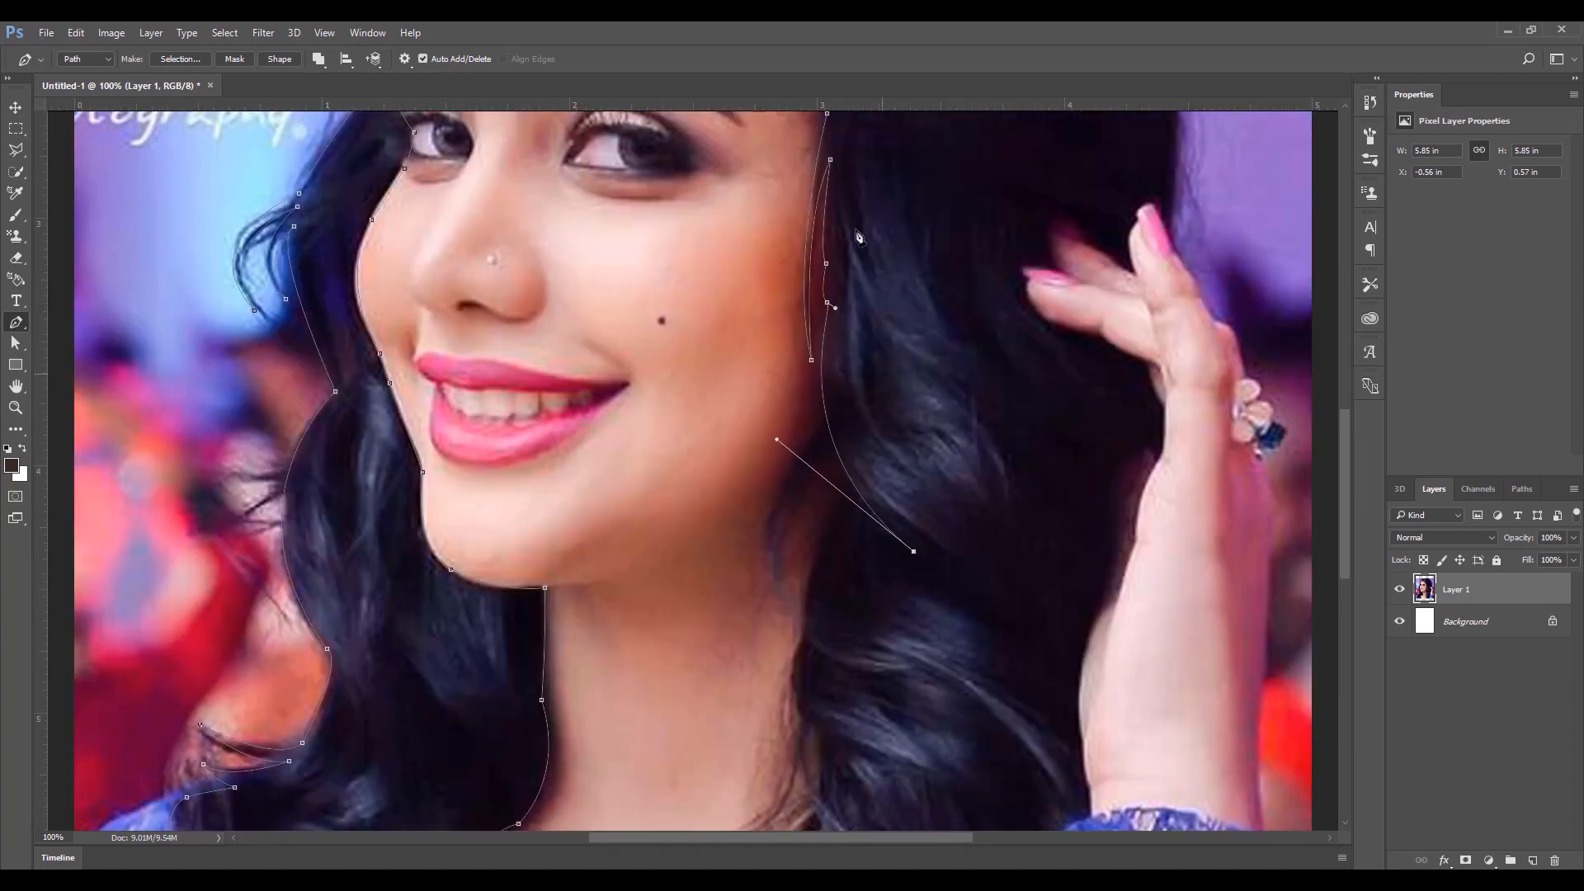
- Outline the thin curved strands beside the right jawline
scroll(859, 237, up, 3)
drag(835, 512, 874, 367)
click(765, 720)
mouse_move(843, 602)
mouse_down()
mouse_move(876, 592)
mouse_move(955, 454)
mouse_move(856, 635)
mouse_up()
scroll(782, 768, down, 1)
scroll(843, 616, down, 7)
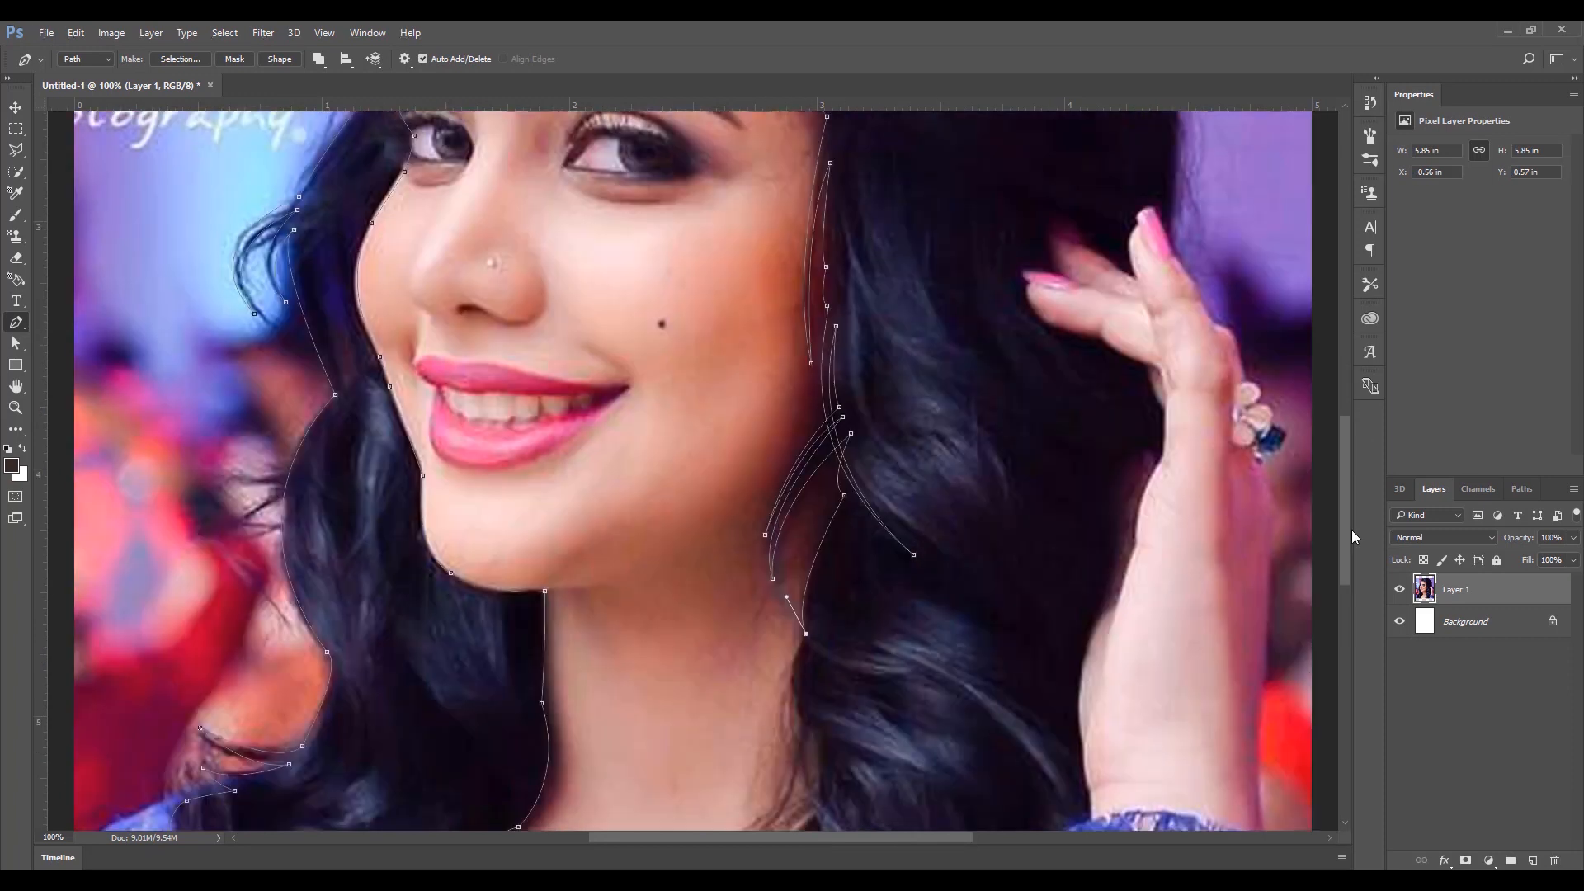
- Trace the inner hair edge and its stray strands down the right side of the neck
drag(806, 373, 817, 420)
click(916, 410)
drag(819, 377, 784, 346)
drag(805, 463, 838, 501)
mouse_move(732, 570)
mouse_down()
mouse_move(669, 591)
mouse_move(662, 578)
mouse_move(703, 655)
mouse_up()
click(818, 535)
drag(823, 574, 854, 539)
drag(829, 717, 945, 746)
drag(836, 592, 916, 469)
drag(804, 621, 980, 661)
- Outline the lower curls near the necklace and follow the hair along the photo's bottom edge
scroll(829, 747, down, 1)
click(842, 690)
drag(739, 703, 794, 665)
drag(847, 699, 1089, 637)
click(862, 719)
click(795, 760)
scroll(795, 760, down, 1)
drag(728, 751, 747, 788)
drag(896, 739, 910, 768)
- Trace the hair boundary up along the right blue sleeve, wrist and forearm
drag(1037, 685, 1046, 644)
drag(1052, 538, 1075, 493)
click(1091, 504)
drag(1079, 383, 1084, 330)
drag(1116, 286, 1159, 249)
- Trace the hair boundary around the raised hand and its fingers
scroll(1116, 286, up, 10)
drag(1136, 538, 1145, 534)
click(1163, 454)
click(1166, 407)
click(1147, 362)
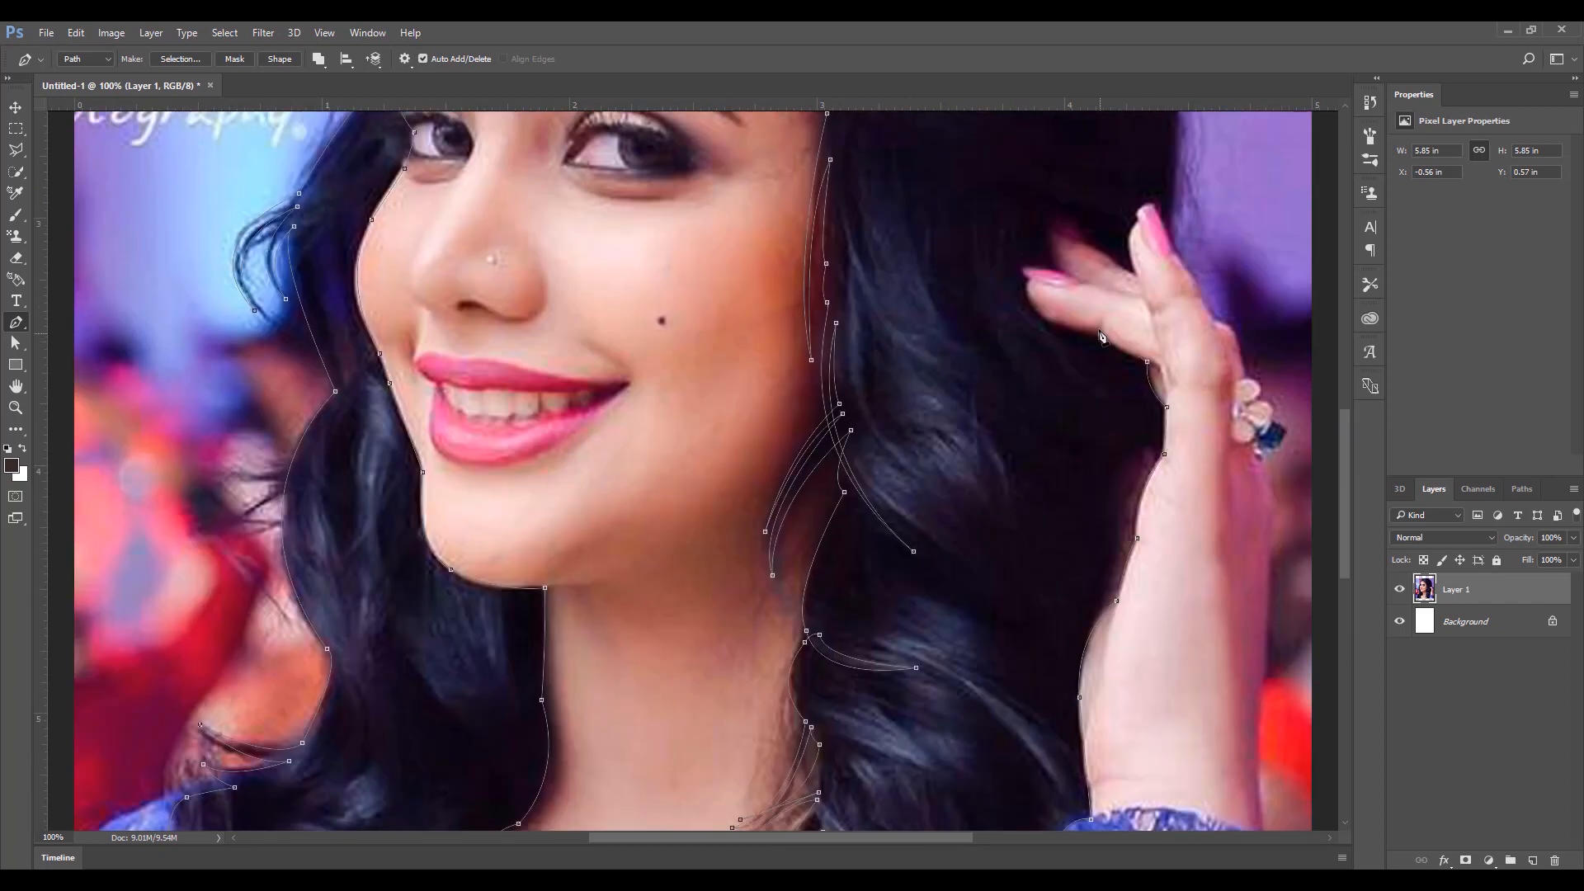
drag(1051, 238, 1004, 197)
click(1151, 202)
click(1173, 248)
- Trace the outer right edge of the hair, including its loose strands, up toward the crown
scroll(1173, 248, up, 13)
drag(1163, 411, 1193, 515)
drag(1097, 245, 923, 205)
alt+click(1097, 244)
drag(1157, 332, 1148, 410)
drag(1127, 228, 1094, 196)
click(1061, 181)
drag(1109, 229, 1124, 269)
drag(1052, 165, 979, 126)
- Close the hair path over the crown and convert it into a filled shape
scroll(980, 126, up, 9)
drag(840, 329, 714, 312)
alt+click(840, 329)
click(671, 340)
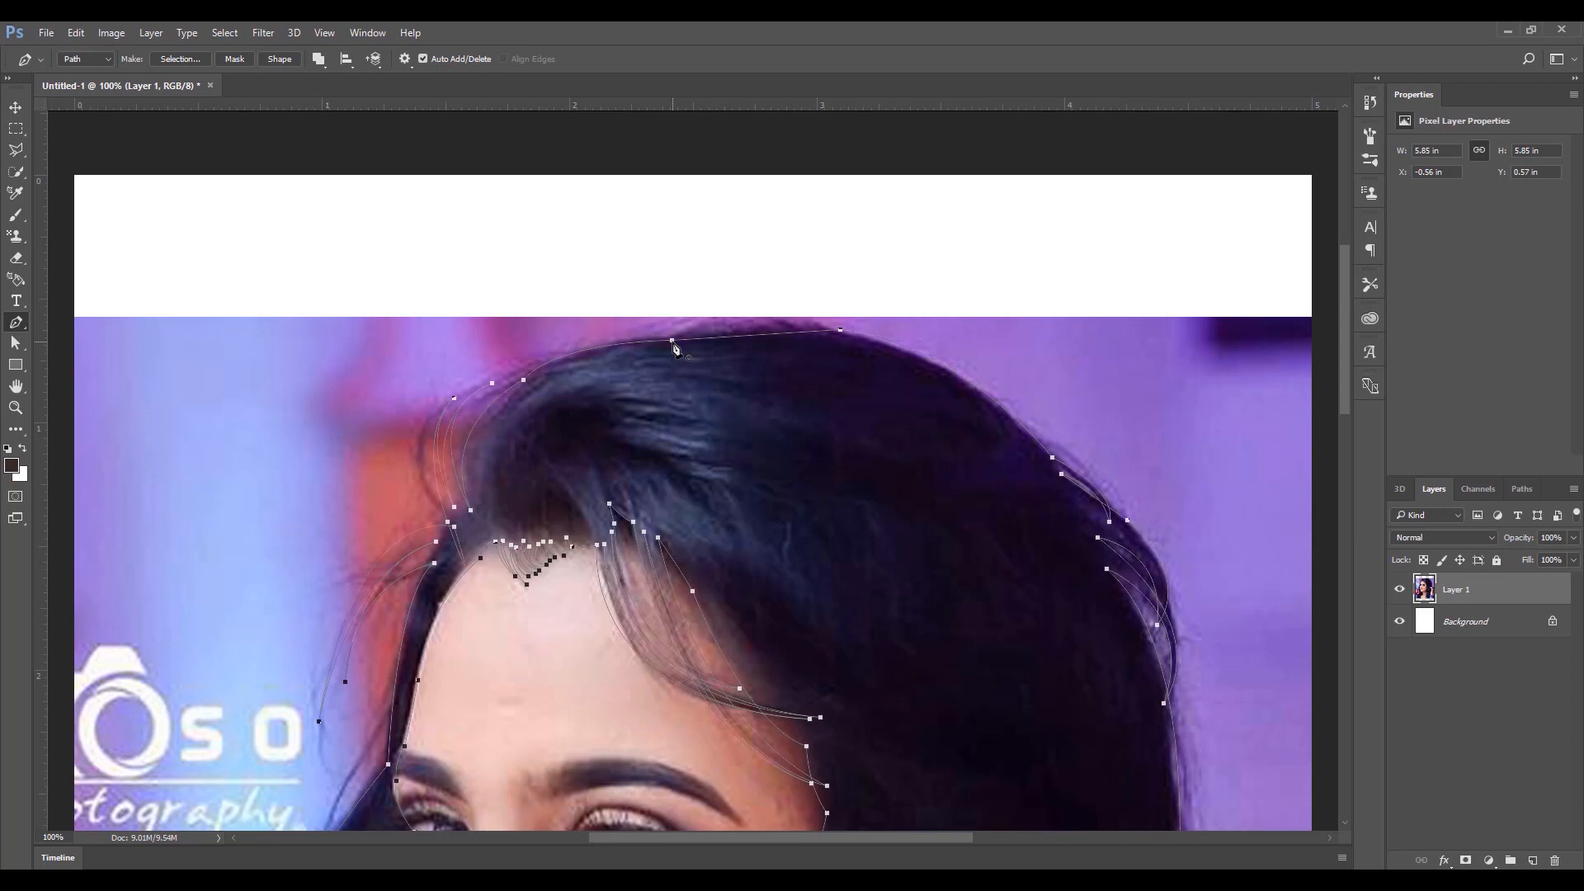
click(279, 58)
key(ctrl+0)
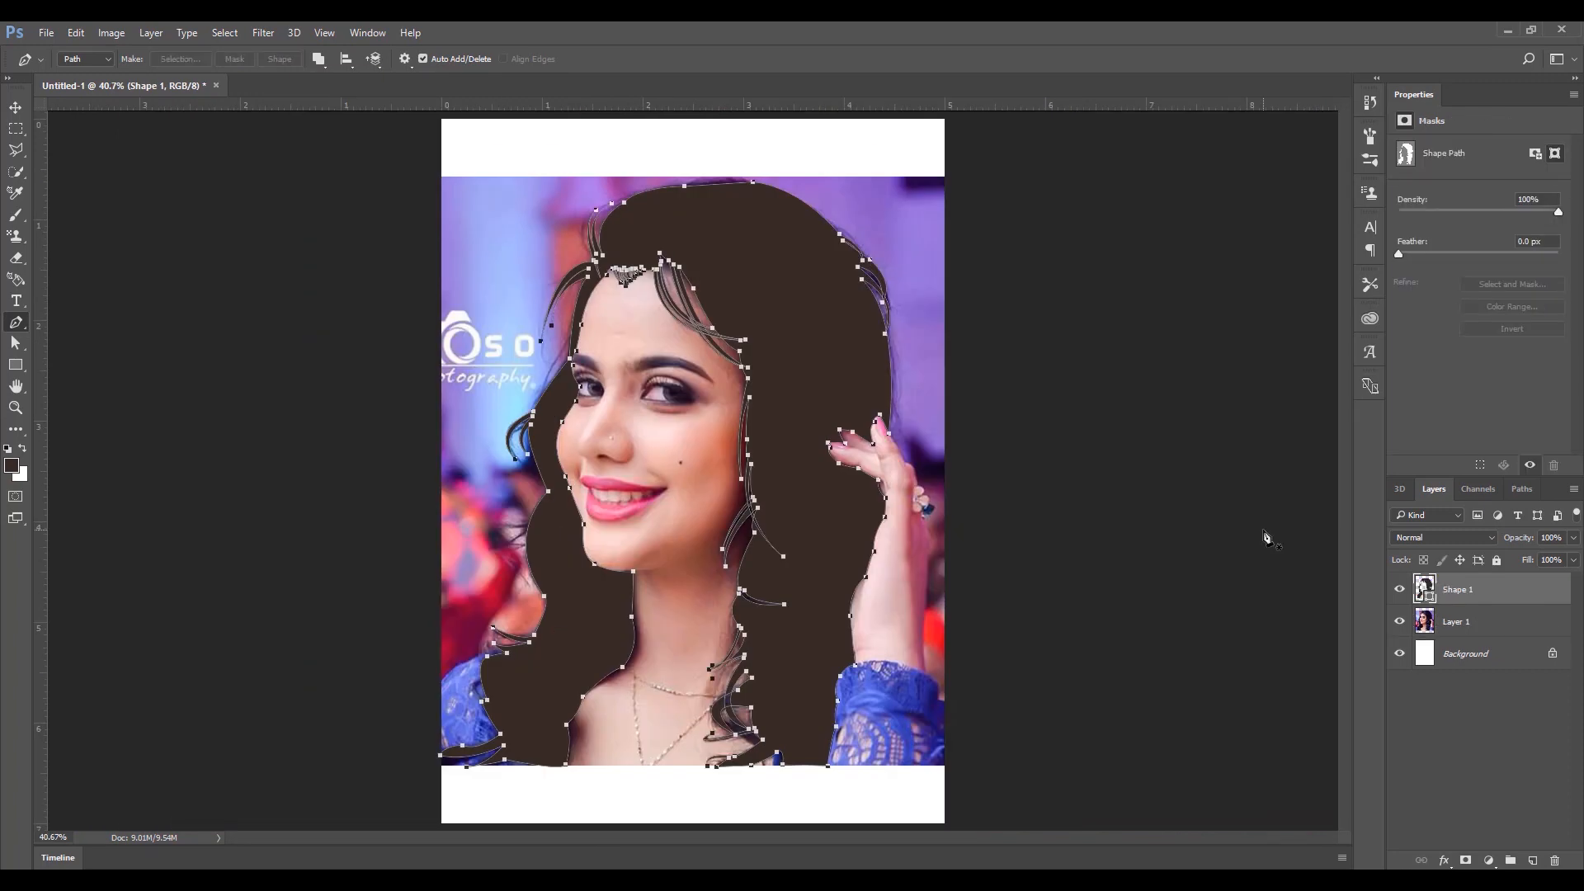
- Toggle the photo layer's visibility to examine the hair shape with and without the photo
key(v)
click(1402, 622)
click(1402, 622)
click(1402, 622)
click(1402, 622)
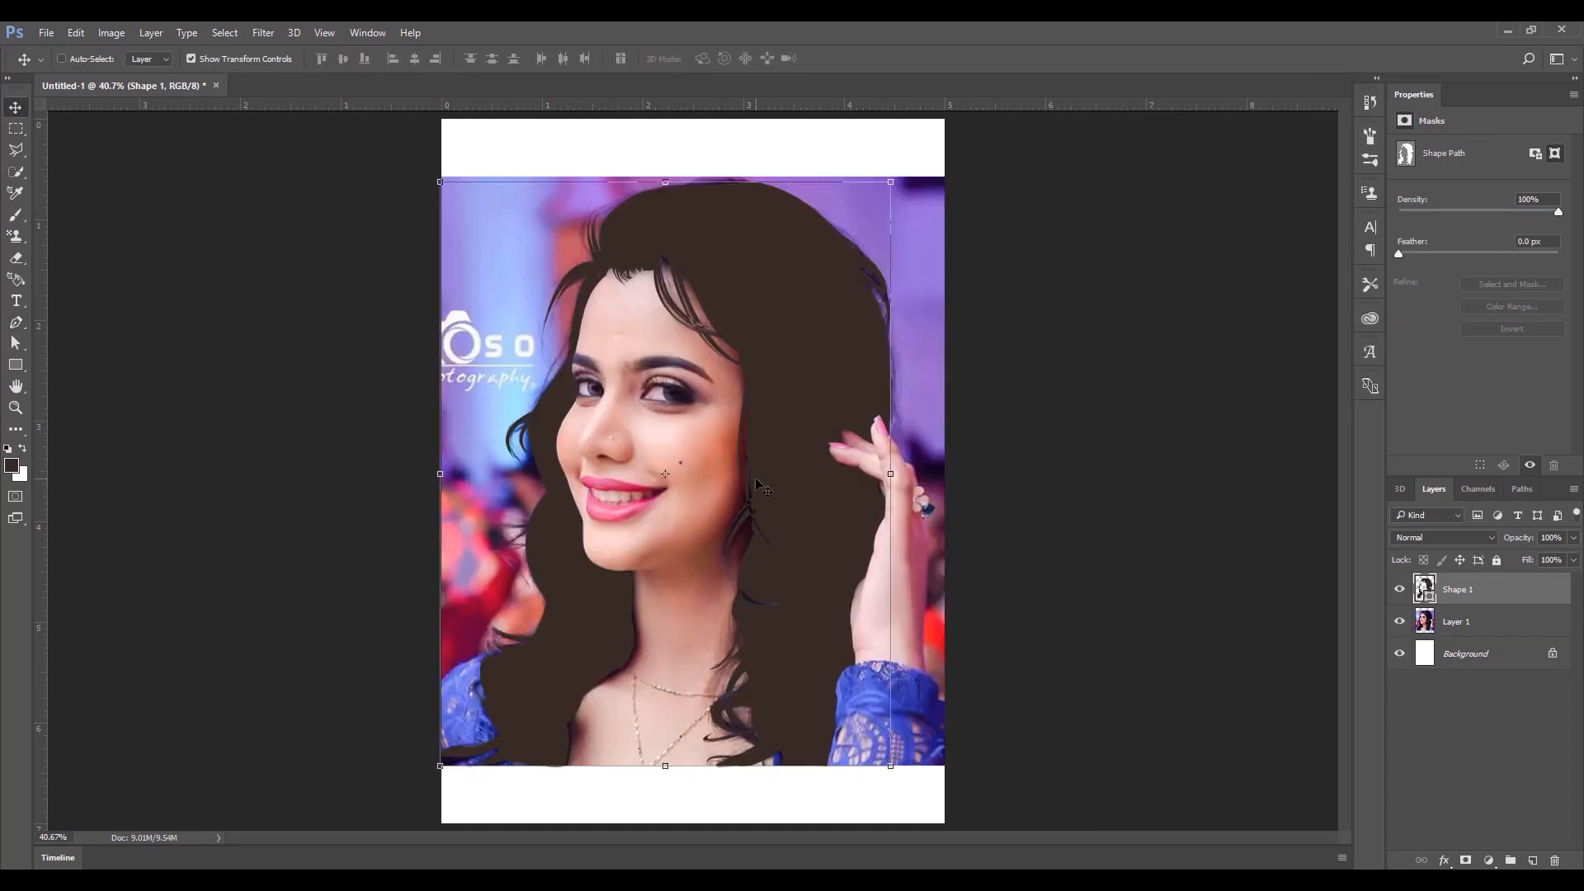
- Trace the curved body of the eyebrow above the image's right-hand eye with the Pen tool
click(17, 324)
click(641, 371)
drag(711, 385, 747, 411)
drag(643, 362, 574, 366)
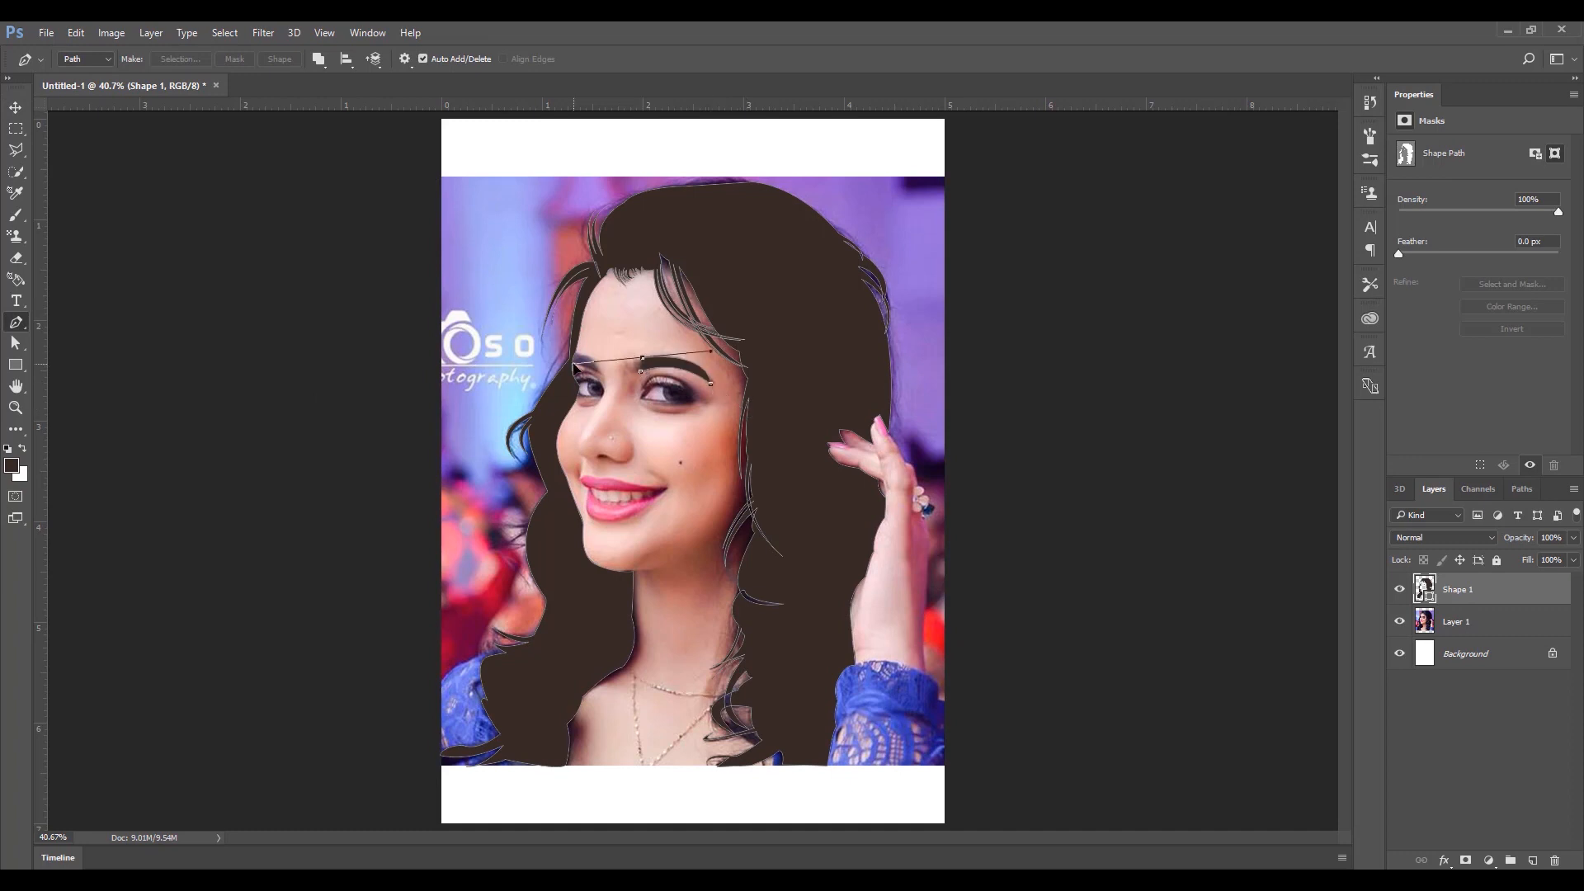
key(ctrl+1)
click(561, 204)
drag(564, 188, 462, 383)
- Trace fine upward hair strands along the upper edge of the right-hand eyebrow's inner end
key(ctrl+plus)
key(ctrl+plus)
click(302, 285)
drag(287, 315, 298, 267)
drag(280, 315, 295, 321)
key(ctrl+plus)
drag(186, 238, 707, 222)
drag(696, 257, 698, 226)
drag(685, 264, 678, 251)
drag(659, 238, 659, 274)
drag(649, 238, 639, 291)
drag(609, 251, 603, 242)
drag(622, 287, 646, 313)
- Complete the right-hand eyebrow's inner end with a few more hair strands down to its lower corner
drag(606, 240, 616, 238)
drag(600, 283, 620, 309)
drag(576, 251, 550, 244)
drag(587, 294, 580, 302)
drag(573, 281, 578, 324)
drag(556, 303, 564, 322)
drag(564, 330, 565, 338)
drag(570, 366, 555, 387)
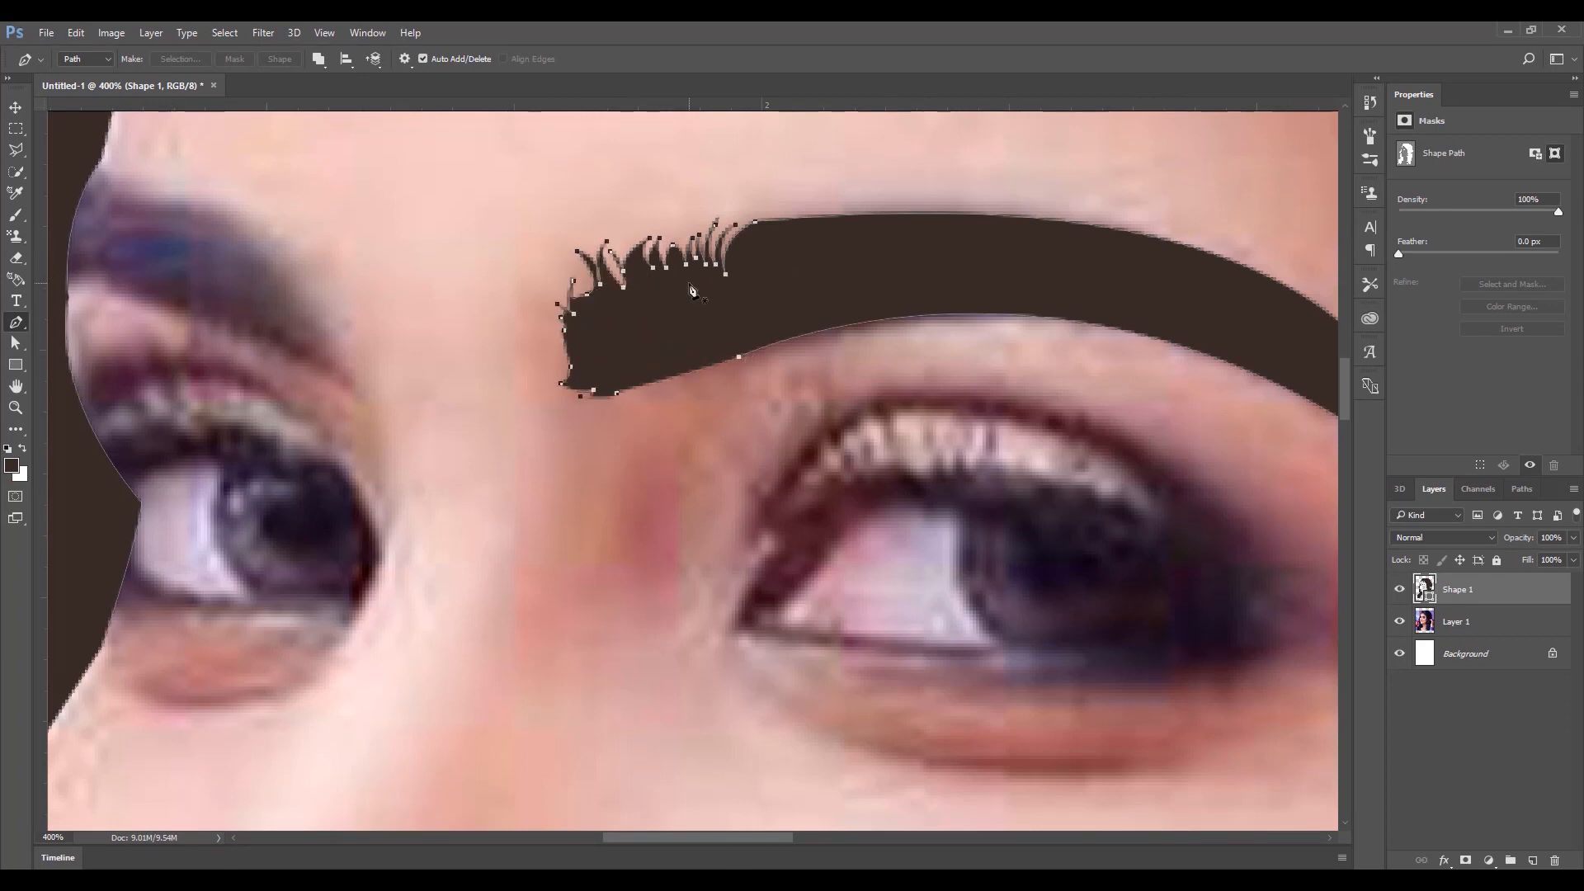
- Trace the lower lash line and the curved upper eyelid crease of the right-hand eye as thin shapes
key(ctrl+0)
scroll(423, 374, up, 3)
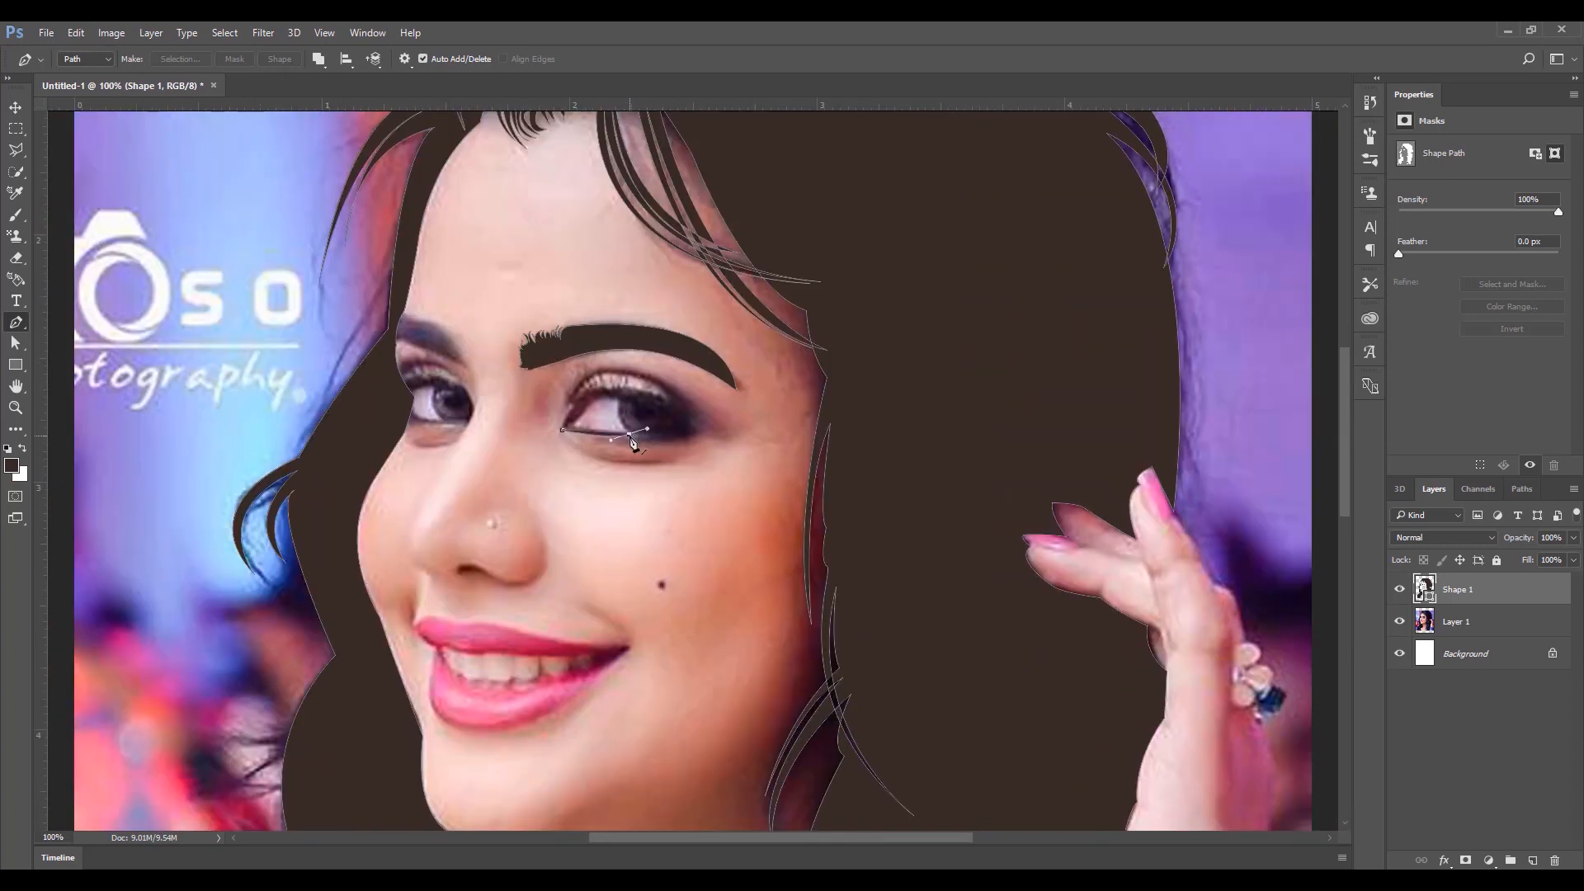
click(697, 436)
click(565, 404)
drag(698, 409, 801, 500)
alt+click(698, 409)
drag(565, 403, 520, 482)
- Trace the left-hand eyebrow and the upper and lower eyelid lines of the left-hand eye
drag(366, 352, 366, 349)
click(471, 373)
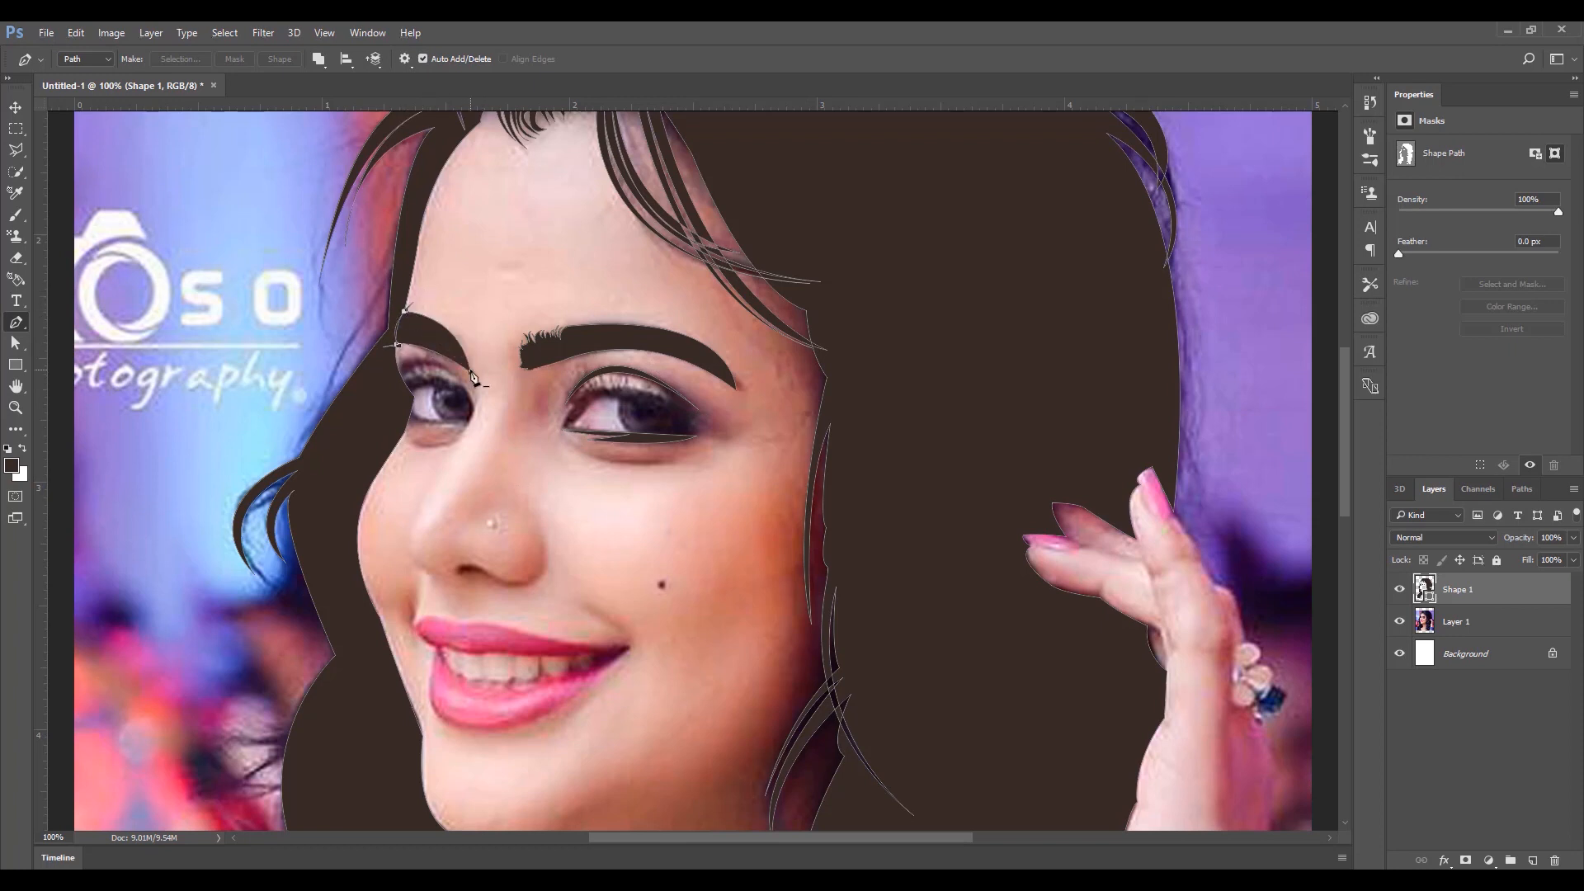
click(411, 395)
drag(465, 420, 455, 479)
alt+click(464, 420)
drag(410, 393, 497, 413)
alt+click(459, 378)
click(402, 378)
- Toggle the photo layer's visibility to examine the traced eyebrows and eyelid lines
click(1399, 621)
click(1399, 621)
key(ctrl+0)
click(1399, 621)
click(1399, 621)
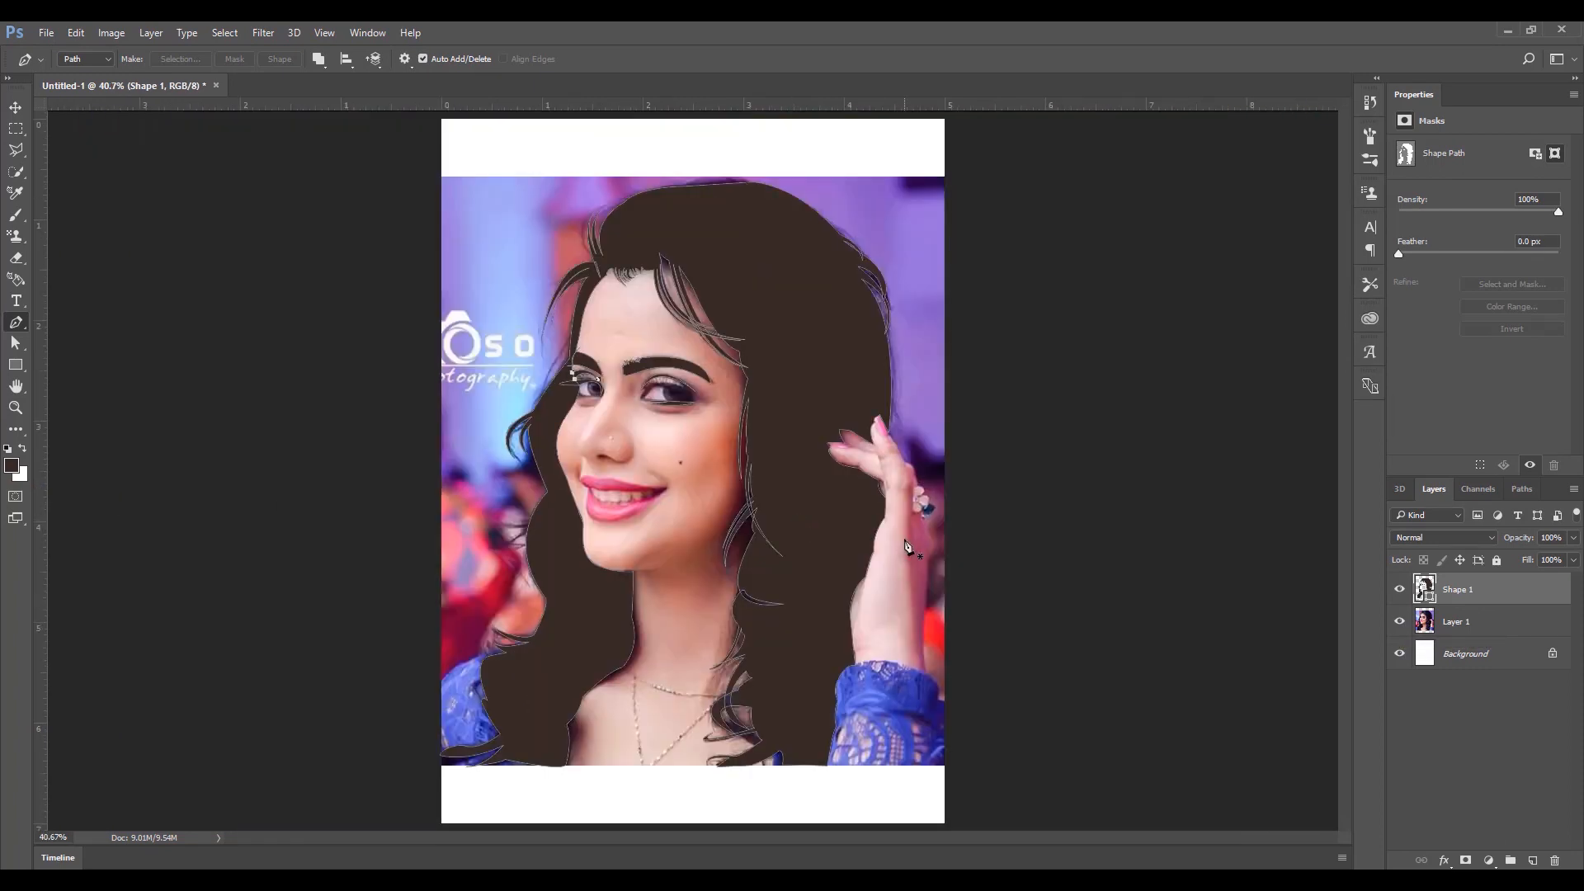
- Set the foreground color to a pink sampled from the lips in the photo
click(11, 465)
click(627, 503)
click(725, 156)
- Trace the upper lip from corner to corner as a closed path
key(ctrl+plus)
key(ctrl+plus)
key(ctrl+plus)
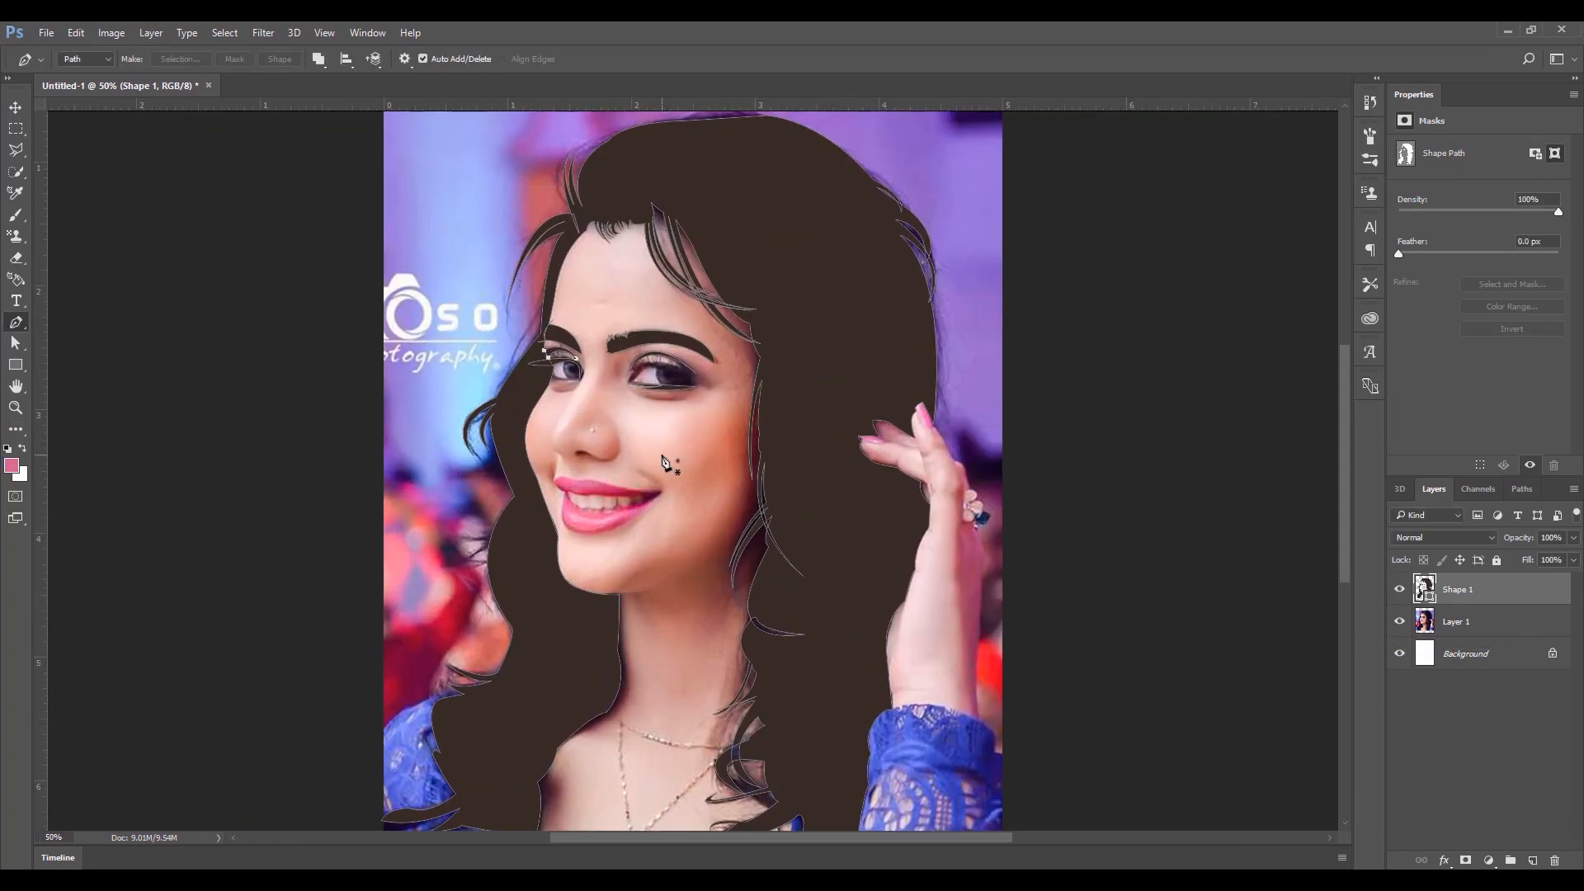
click(630, 511)
click(454, 488)
click(415, 493)
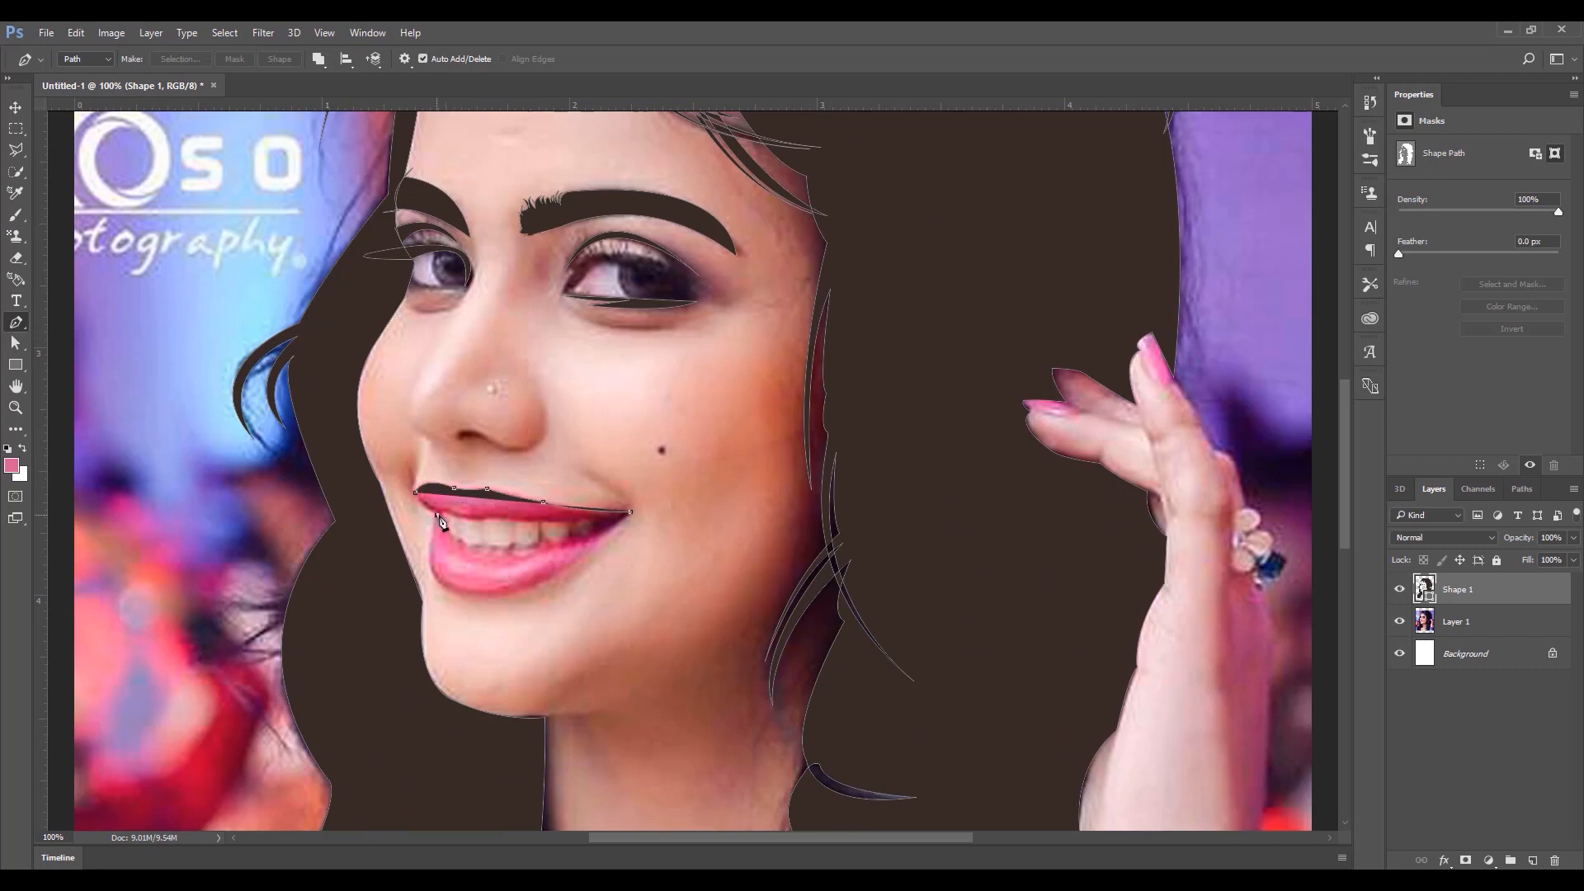
- Trace the lower lip along the teeth opening and its outer edge, closing the path at the mouth corner
click(437, 516)
click(468, 517)
click(604, 524)
drag(516, 550, 584, 566)
click(437, 518)
alt+click(446, 520)
click(435, 520)
alt+click(437, 582)
alt+click(534, 585)
drag(629, 519, 664, 477)
alt+click(630, 519)
click(630, 513)
- Switch the Pen tool to Shape mode and set the hair and features shape's fill to black
click(85, 58)
click(78, 73)
click(151, 58)
click(117, 142)
click(85, 59)
- Toggle the photo layer's visibility to examine the black hair, eyebrow, eyelid and lip shapes alone
click(1398, 621)
key(ctrl+0)
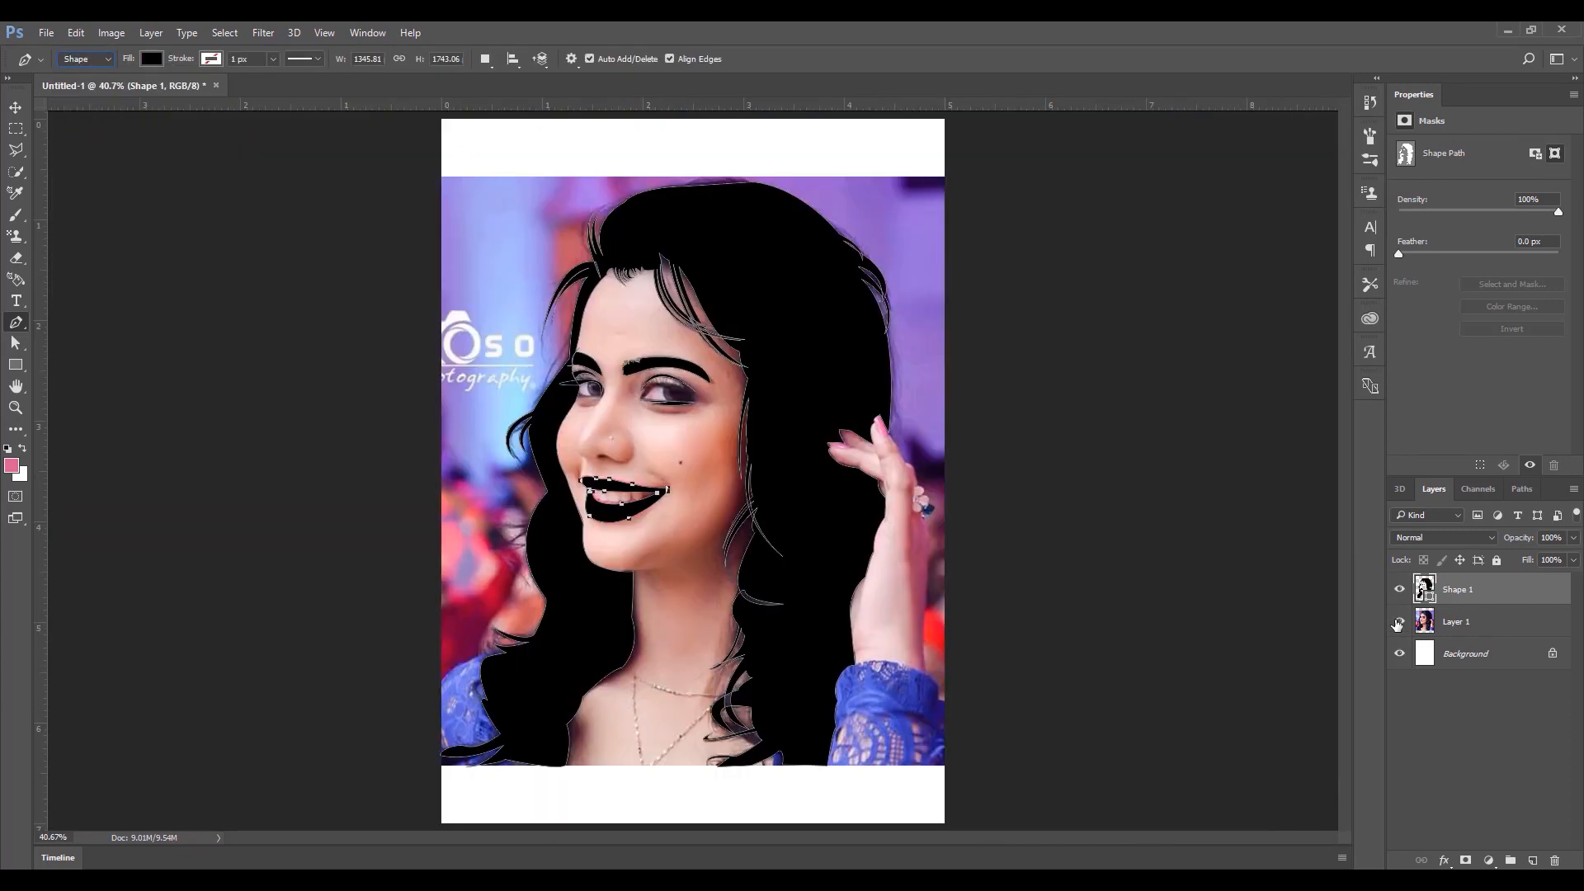
click(1398, 621)
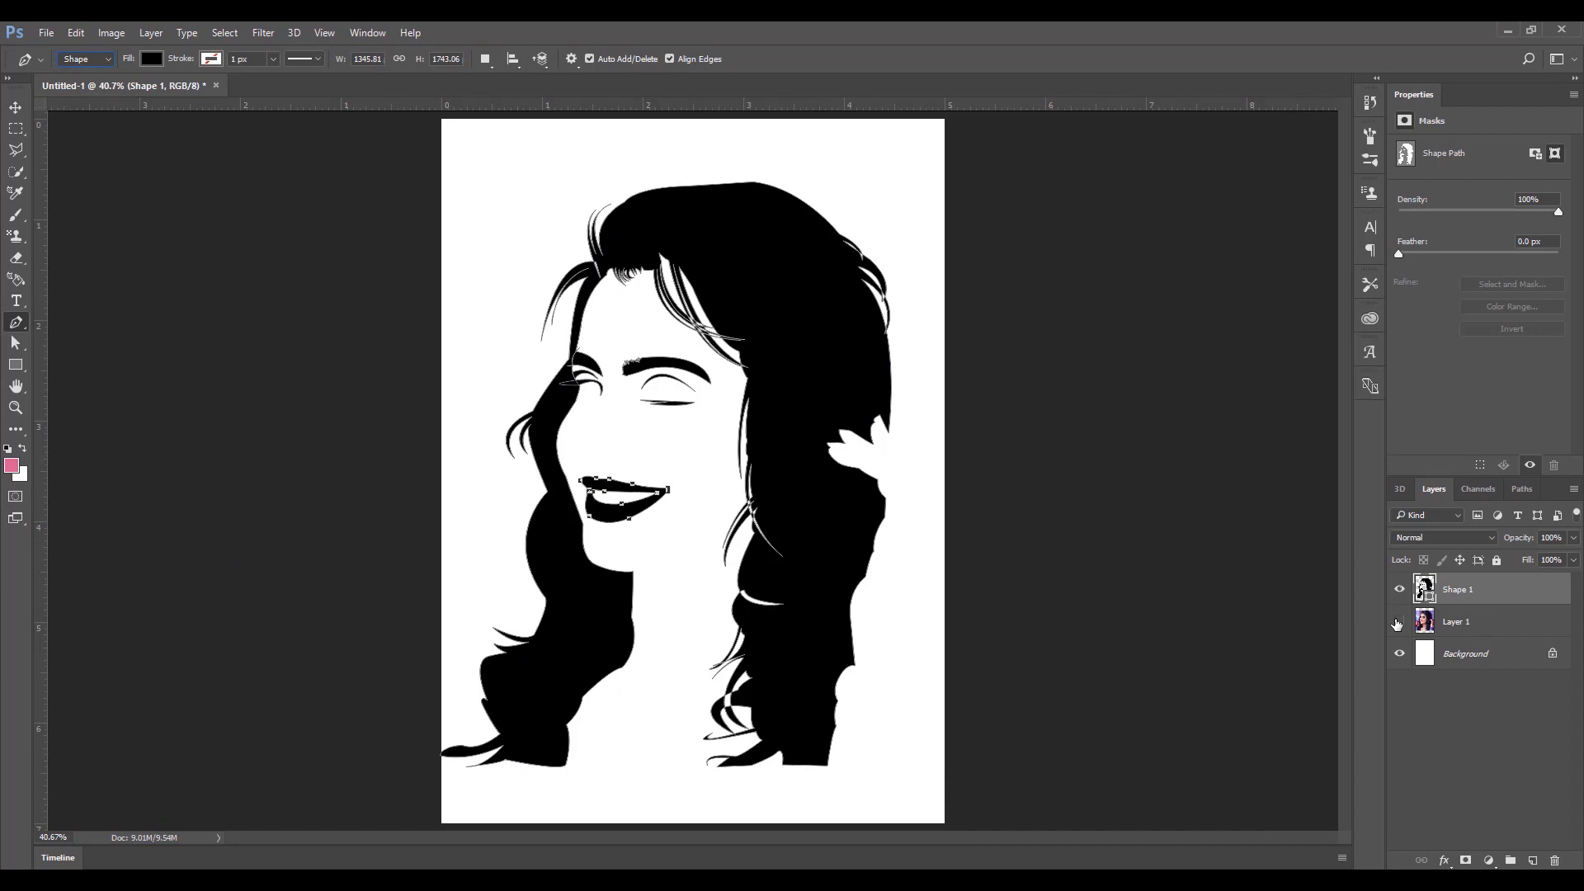
click(1398, 622)
- Add a new empty layer above the hair shape
right_click(1457, 591)
click(20, 72)
click(75, 32)
click(1532, 859)
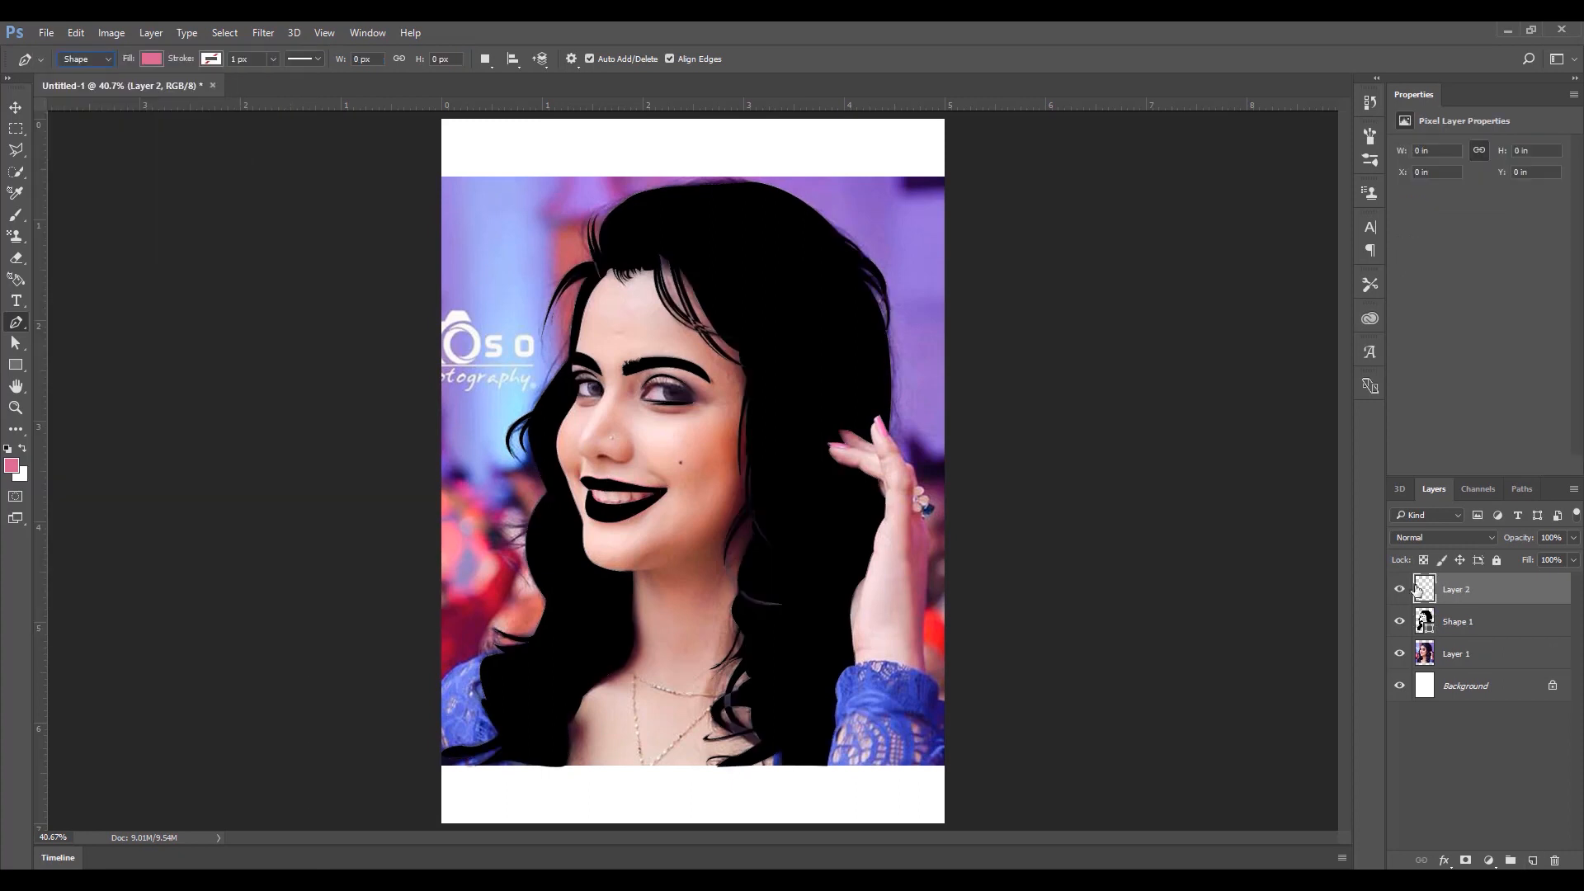
- Outline the skin area from the forehead down the face's left side to the jaw, staying just beneath the hair
click(628, 257)
click(588, 288)
click(582, 307)
click(573, 344)
click(569, 375)
click(562, 401)
click(549, 433)
click(588, 577)
- Continue the skin outline around the neck and chest and close it over the hair at the forehead
click(617, 607)
click(570, 666)
click(554, 771)
click(804, 778)
click(791, 435)
click(664, 239)
click(628, 258)
- Fill the skin shape with Pastel Red Orange and move its layer below the hair shape
click(151, 58)
click(207, 194)
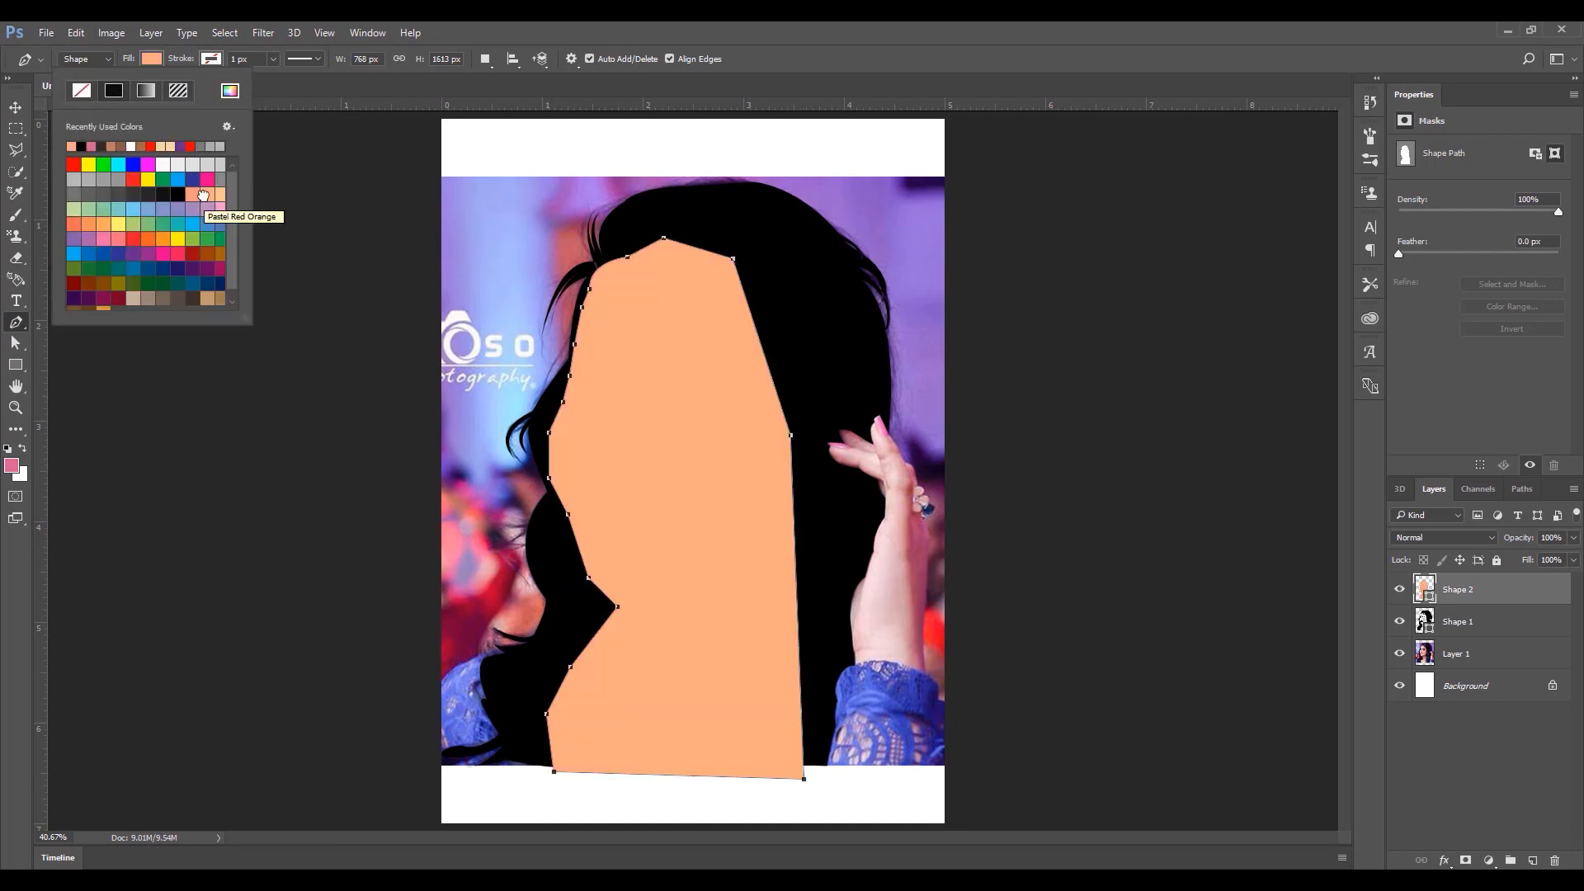
drag(1459, 589, 1411, 642)
- Try a fill color sampled from the raised hand on the skin shape
click(152, 59)
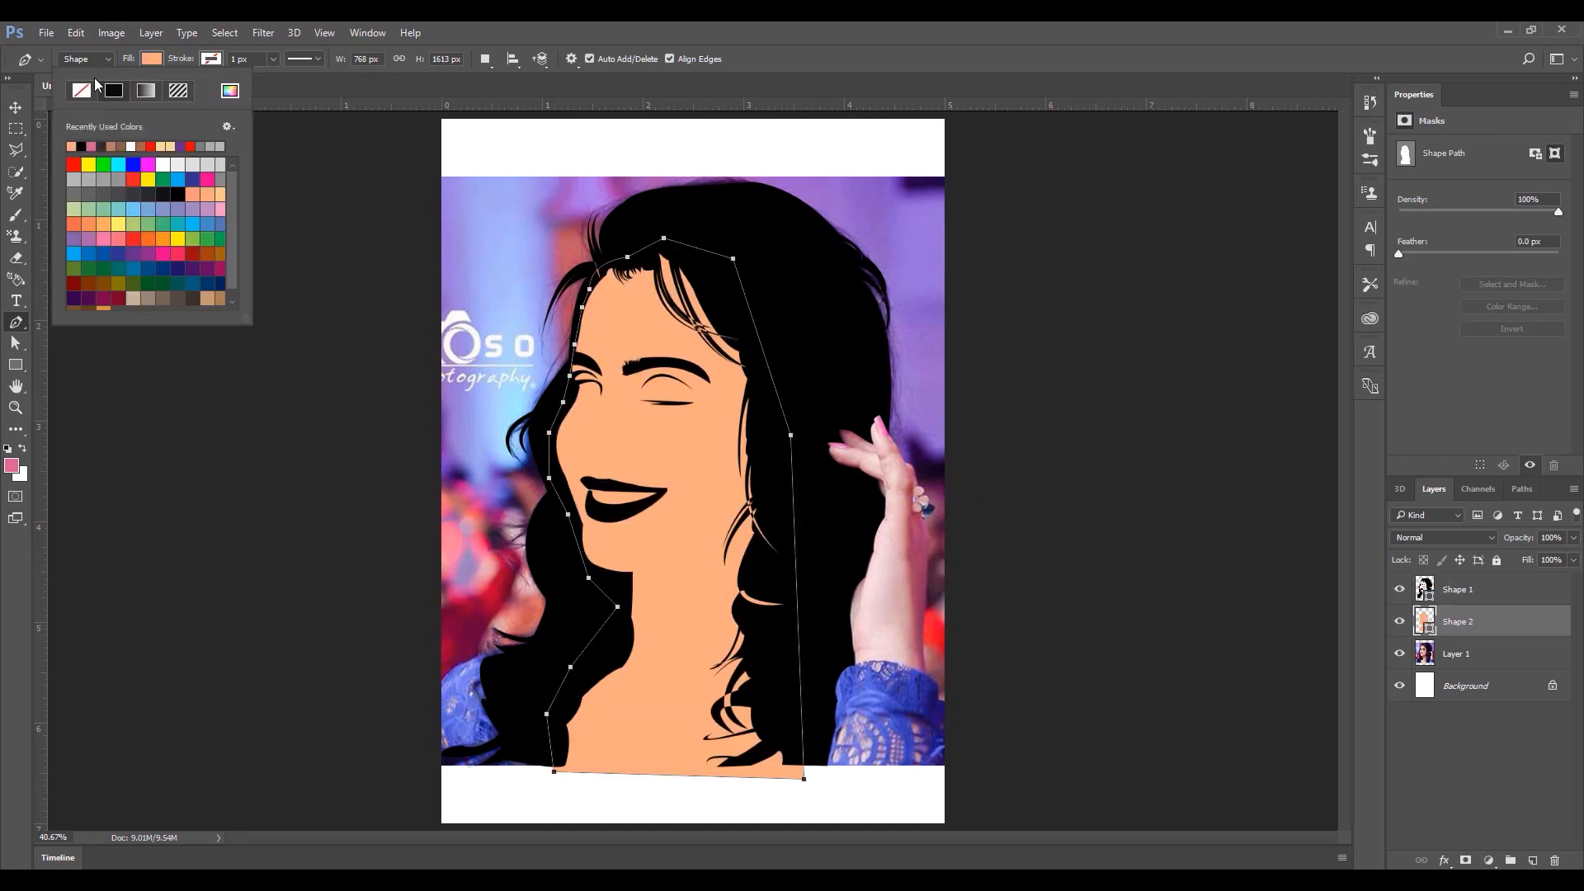
click(229, 91)
click(886, 518)
click(890, 567)
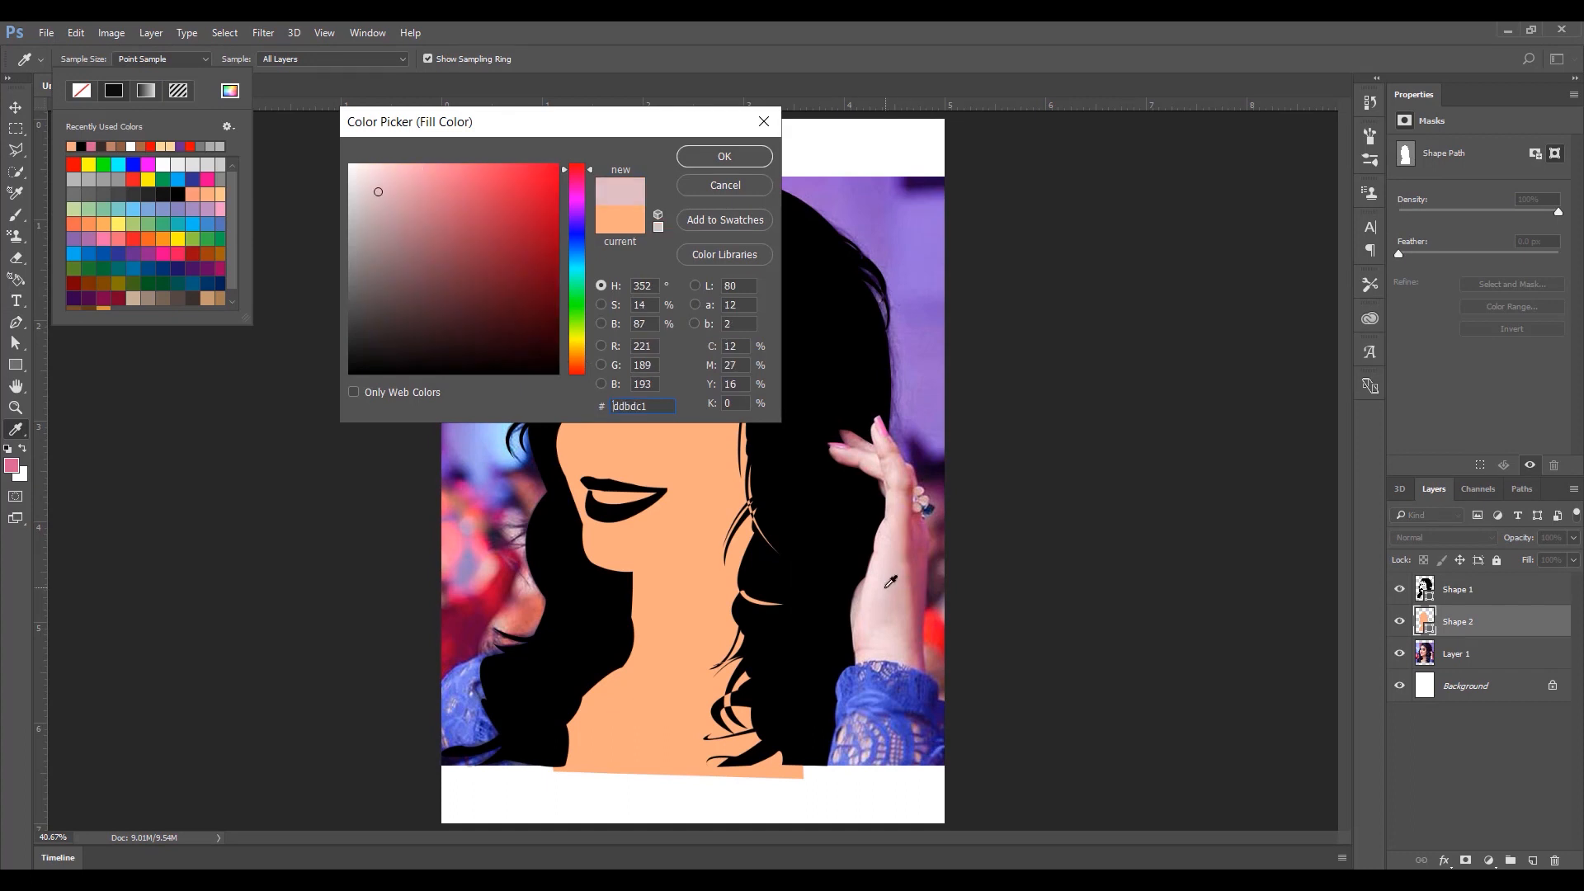
click(899, 455)
key(Return)
- Set the skin shape's fill to a light beige
click(229, 91)
drag(581, 340, 581, 350)
click(407, 195)
key(Return)
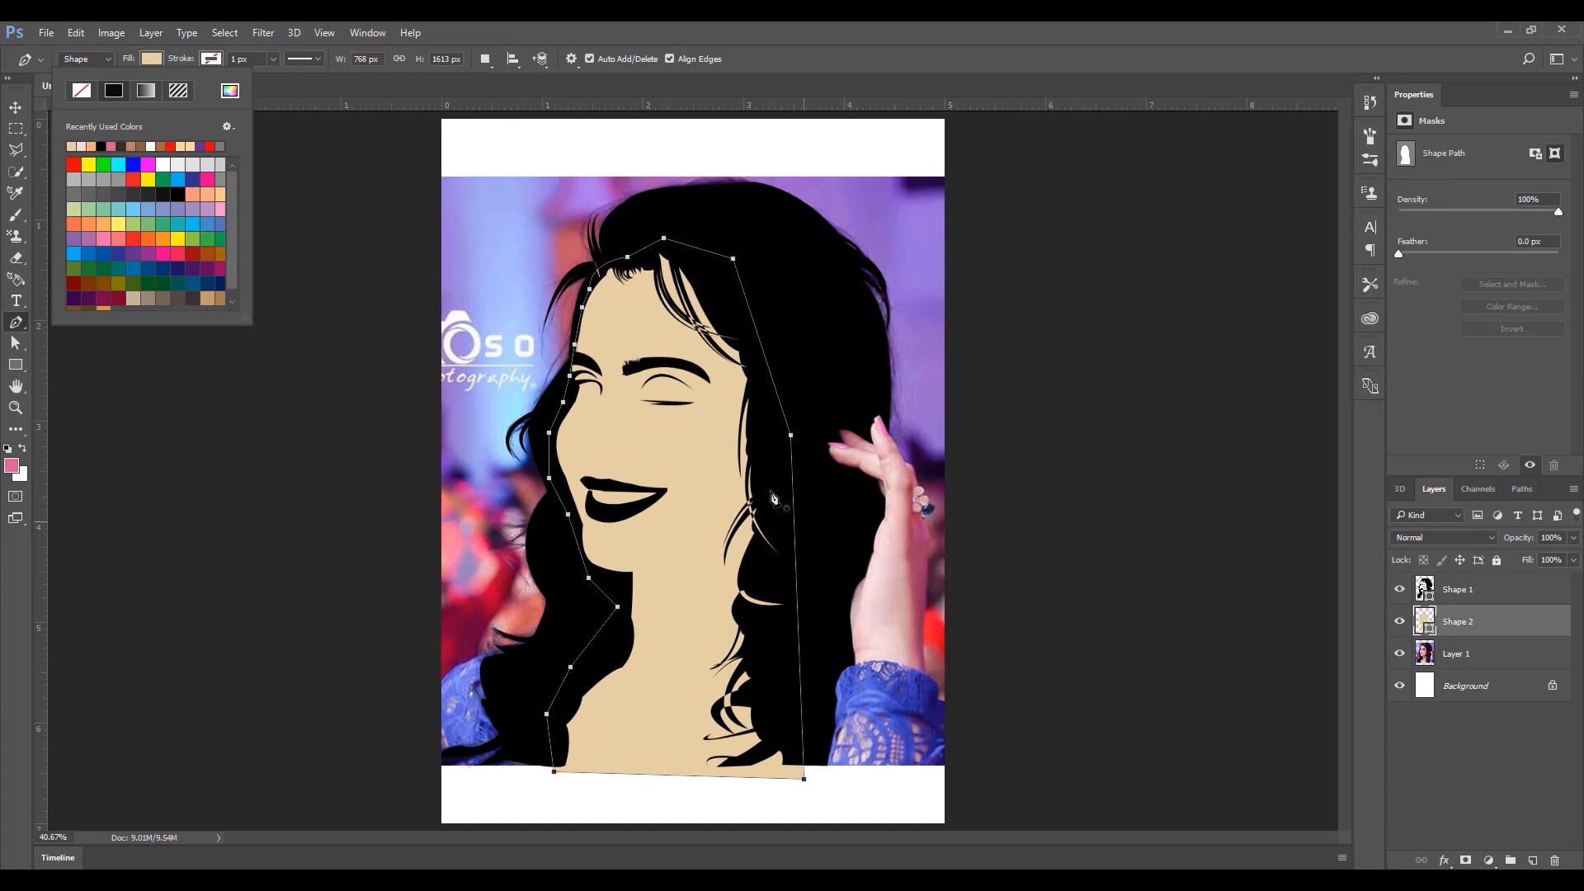
- Add a new layer between the skin and hair shapes and hide the skin shape
click(1399, 654)
click(1399, 653)
click(1532, 859)
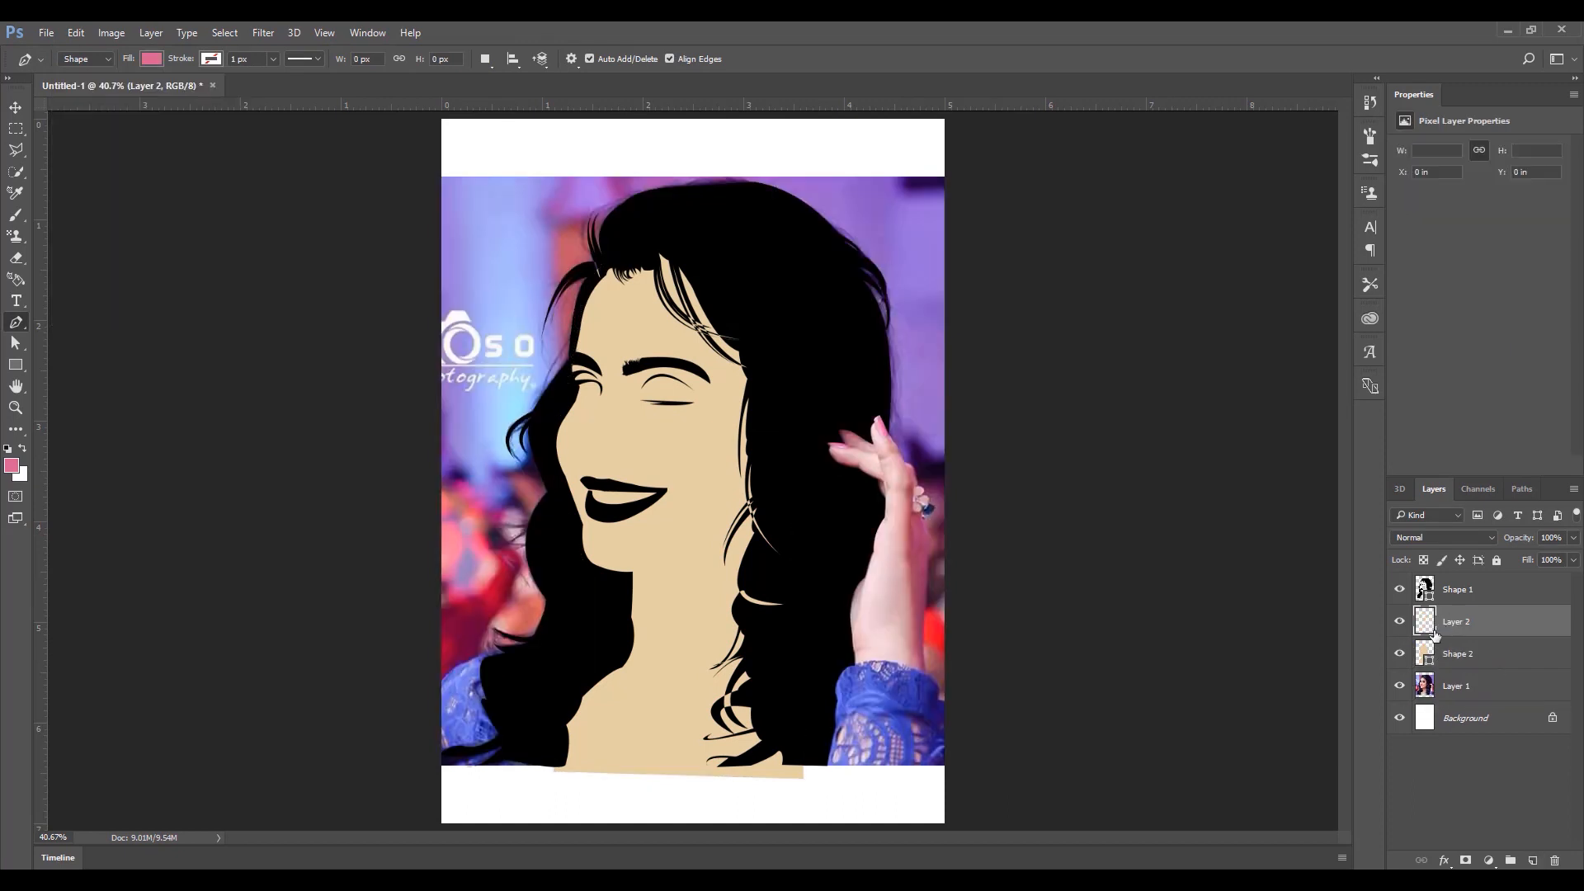
click(1399, 653)
- Trace the face shadow's edge from the forehead past the right-hand eye and cheek to the jaw
click(642, 255)
drag(687, 355, 781, 444)
click(727, 386)
click(685, 481)
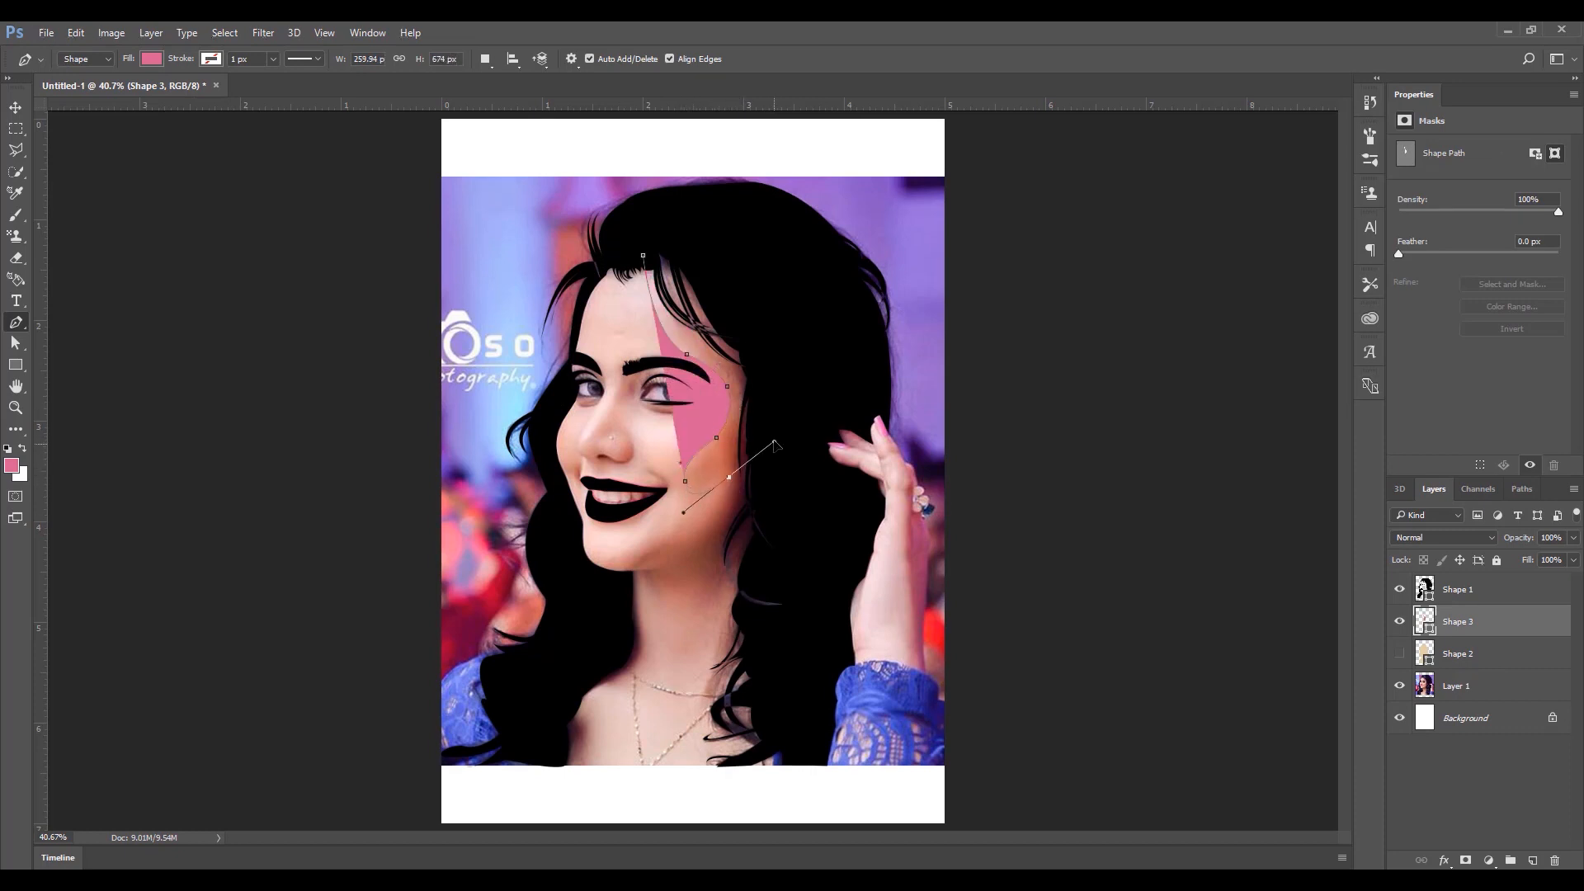
click(711, 521)
drag(640, 550, 787, 688)
- Continue the shadow path down the neck and close it beneath the hair back to the forehead
alt+click(728, 613)
alt+click(702, 698)
alt+click(764, 724)
drag(808, 344, 783, 311)
drag(726, 247, 688, 235)
click(642, 255)
- Fill the shadow shape with the skin's light beige and show the skin shape again
click(151, 58)
click(229, 90)
click(72, 146)
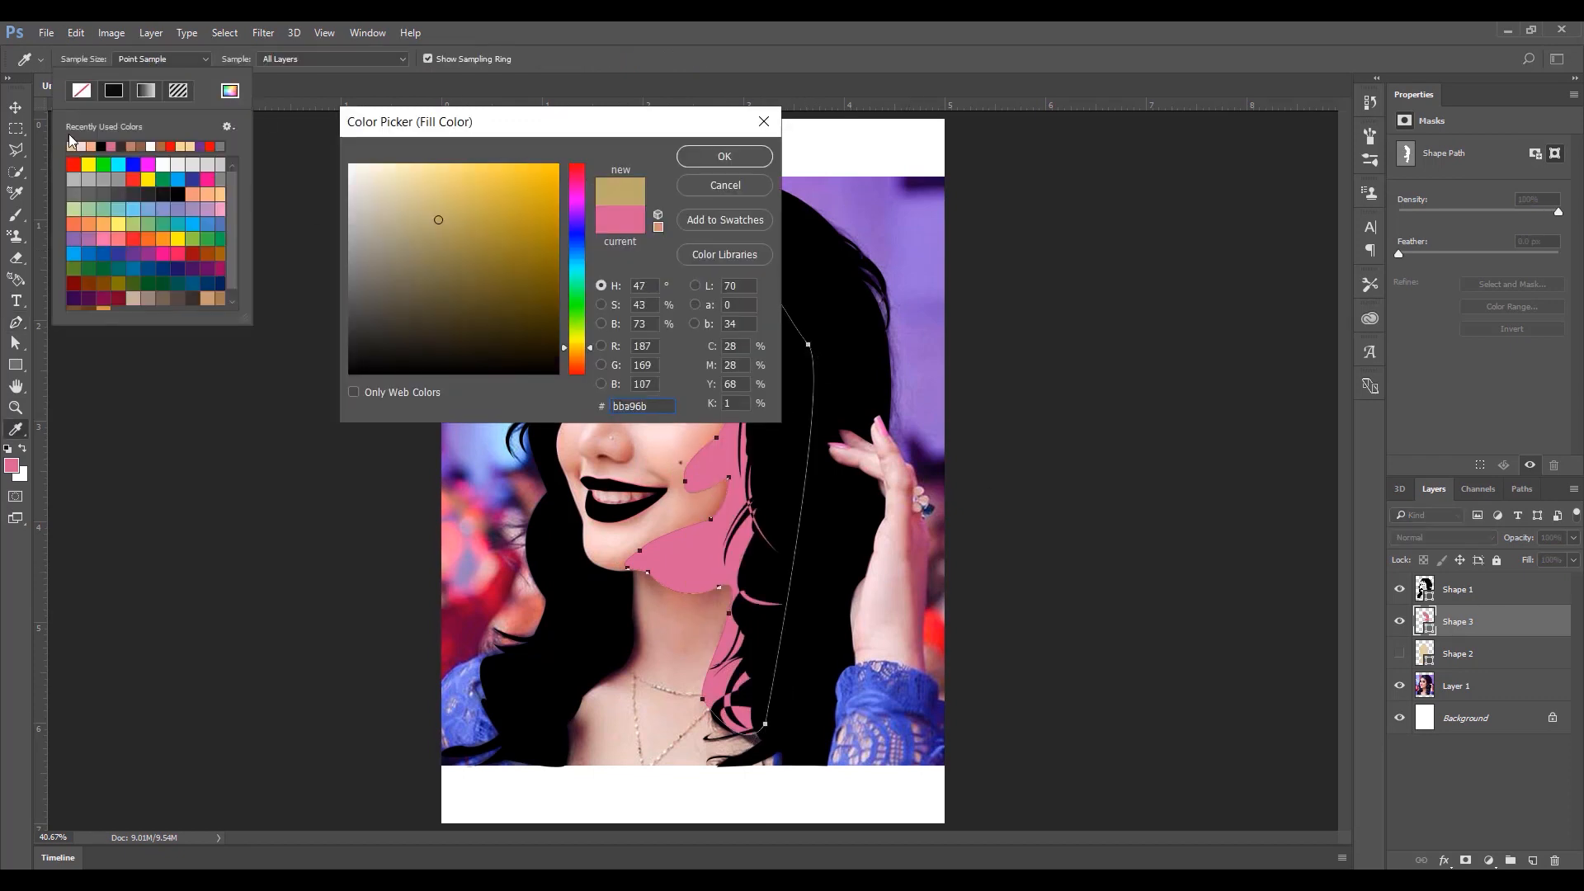
key(Return)
click(1399, 653)
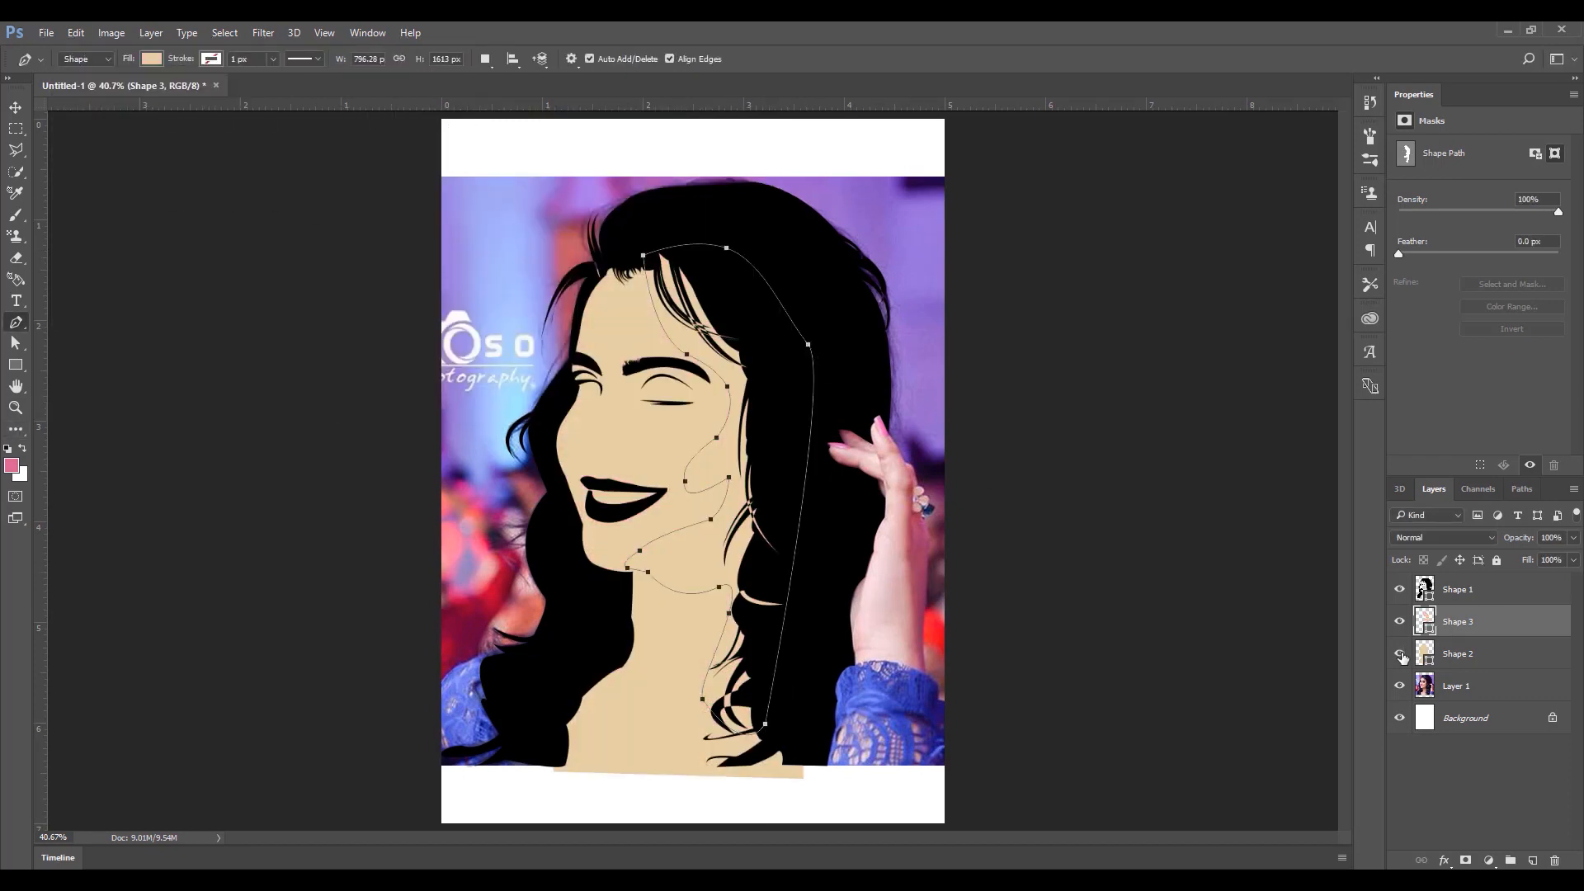
- Set the shadow shape's fill to the golden beige #eacc8b
click(151, 58)
click(229, 90)
drag(416, 186, 433, 178)
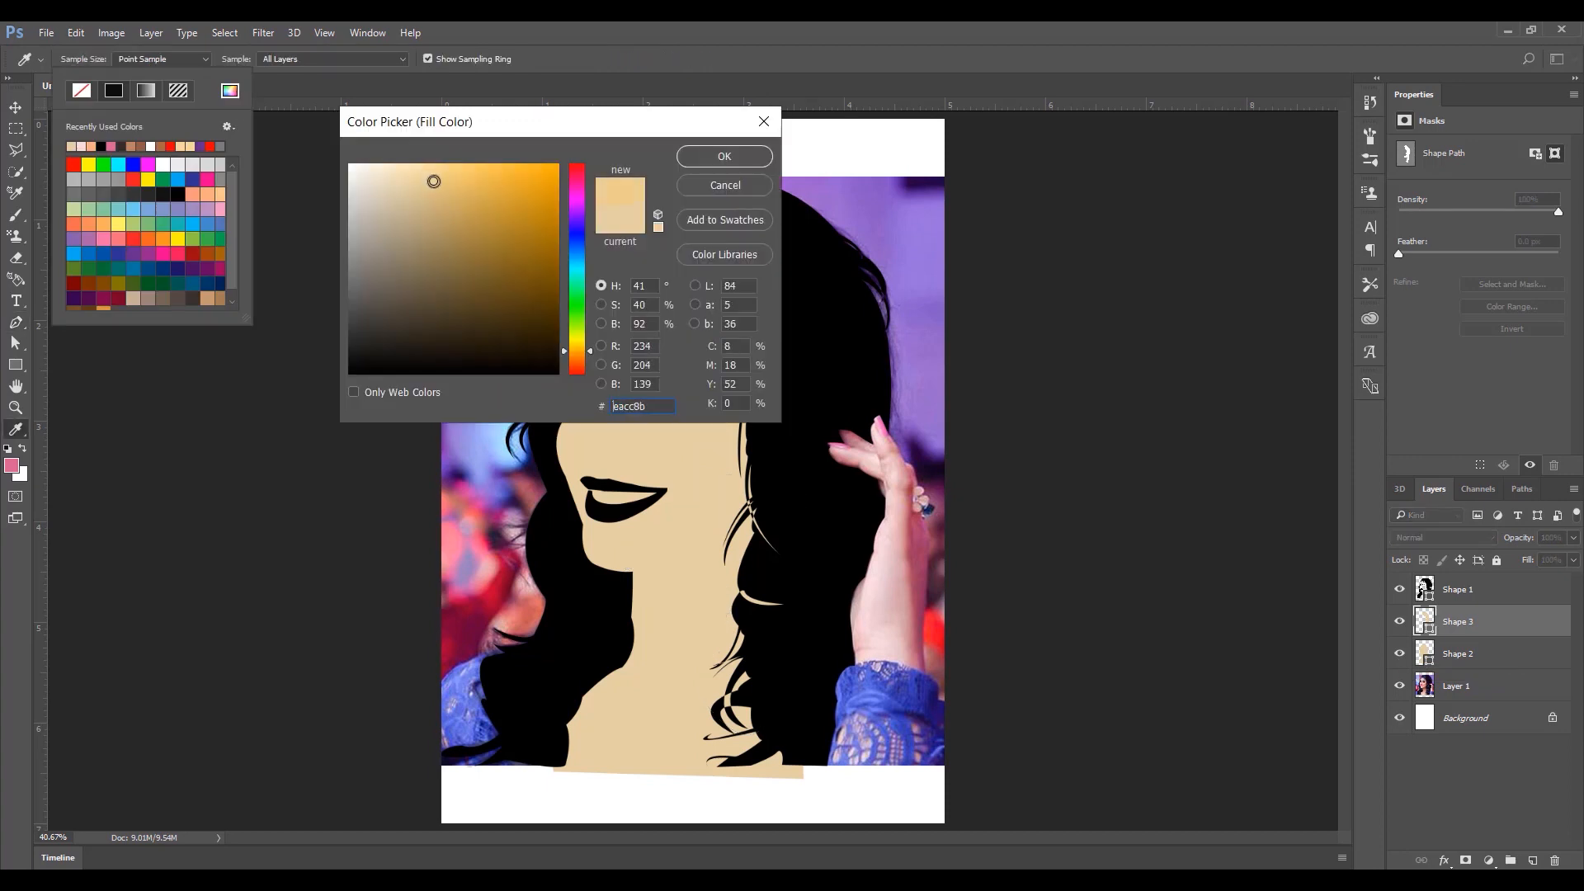
click(718, 162)
- Toggle the skin, shadow and photo layers' visibility to compare the shading with the photo
click(1399, 654)
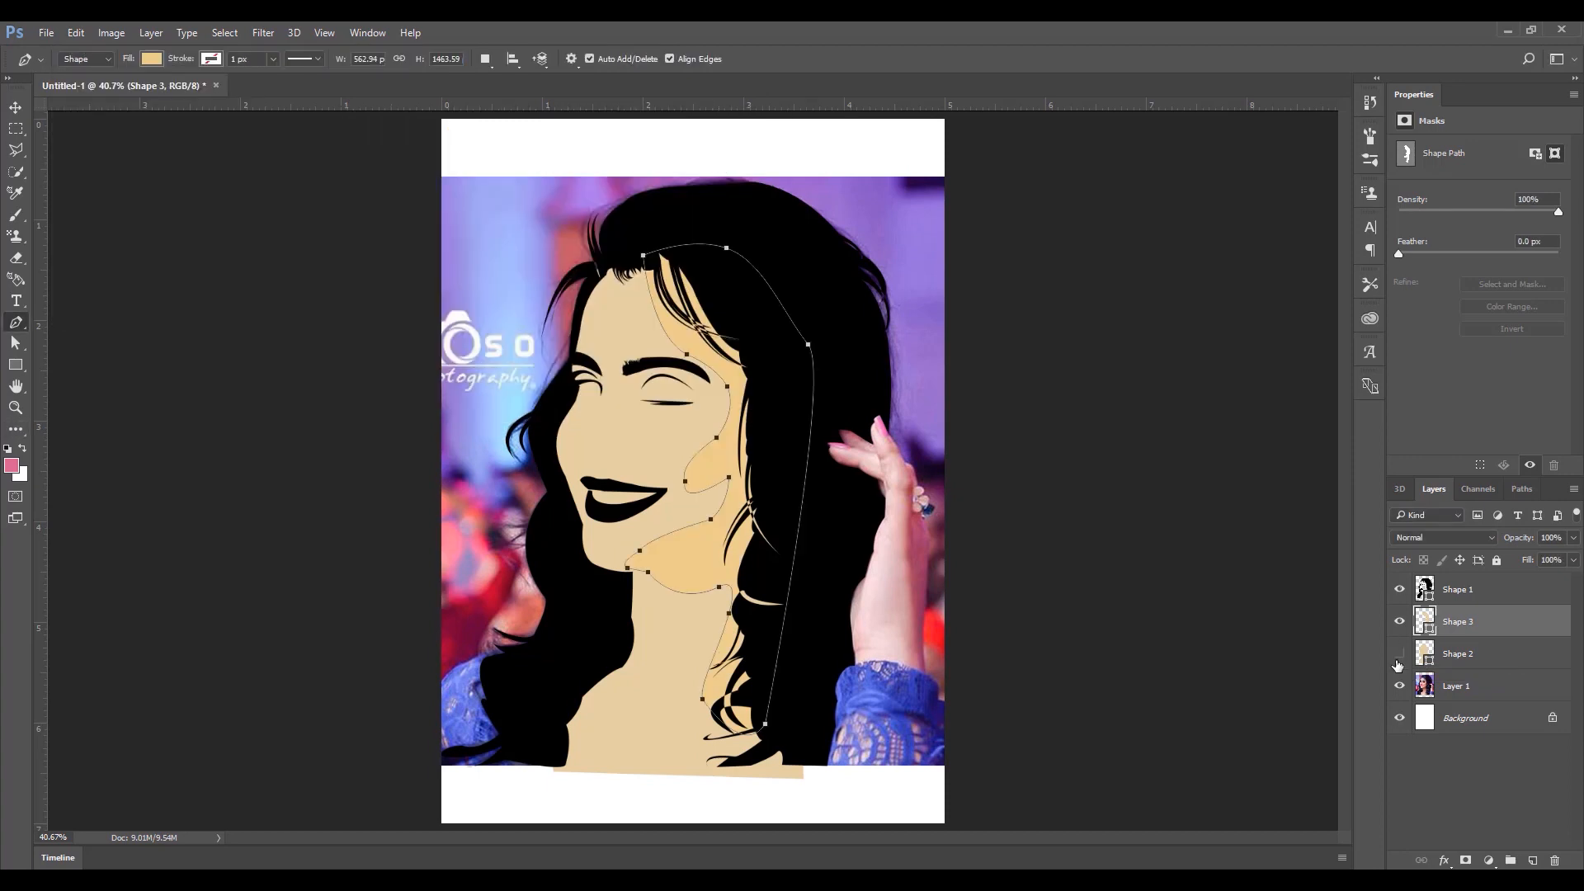
click(1400, 621)
click(1400, 622)
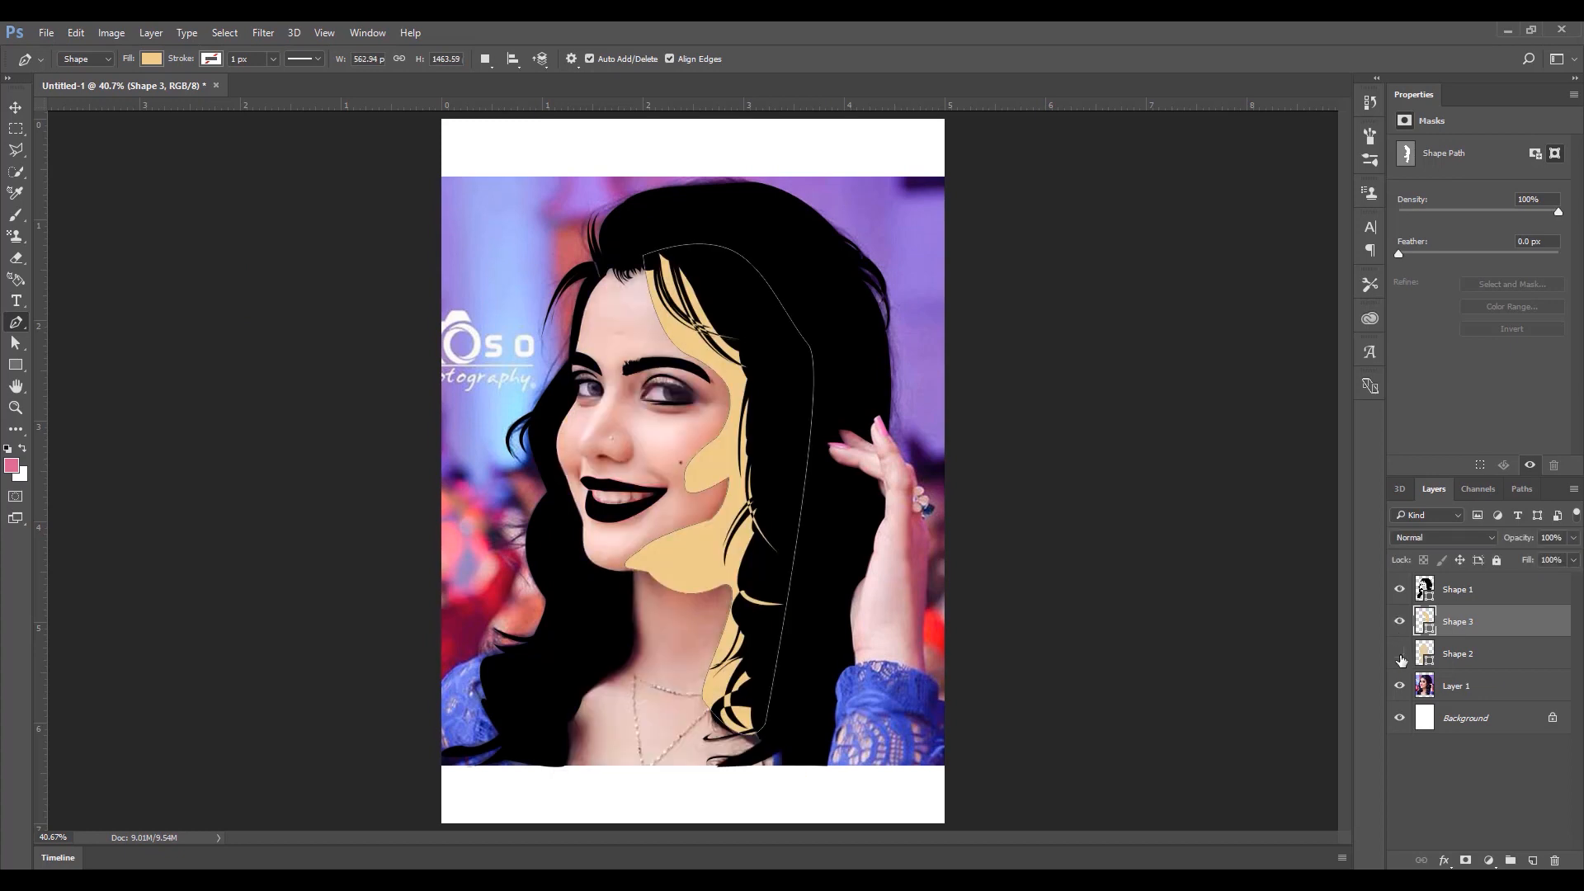
click(1399, 654)
click(1399, 685)
click(1399, 685)
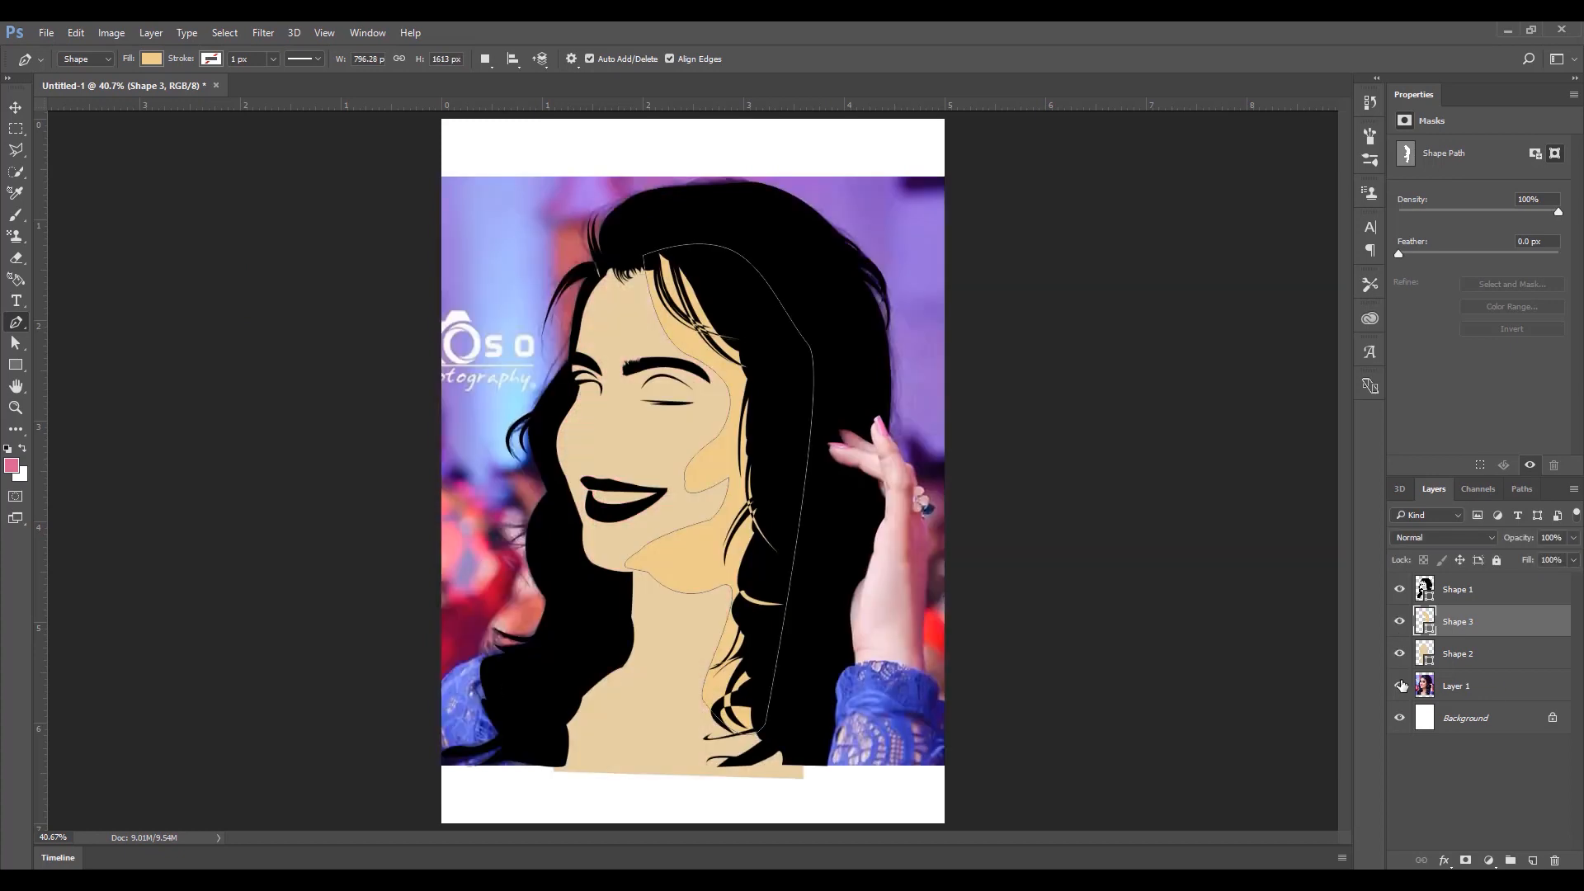
- Hide the skin and shadow shapes and add a new layer above them
click(1399, 621)
click(1399, 654)
click(1533, 861)
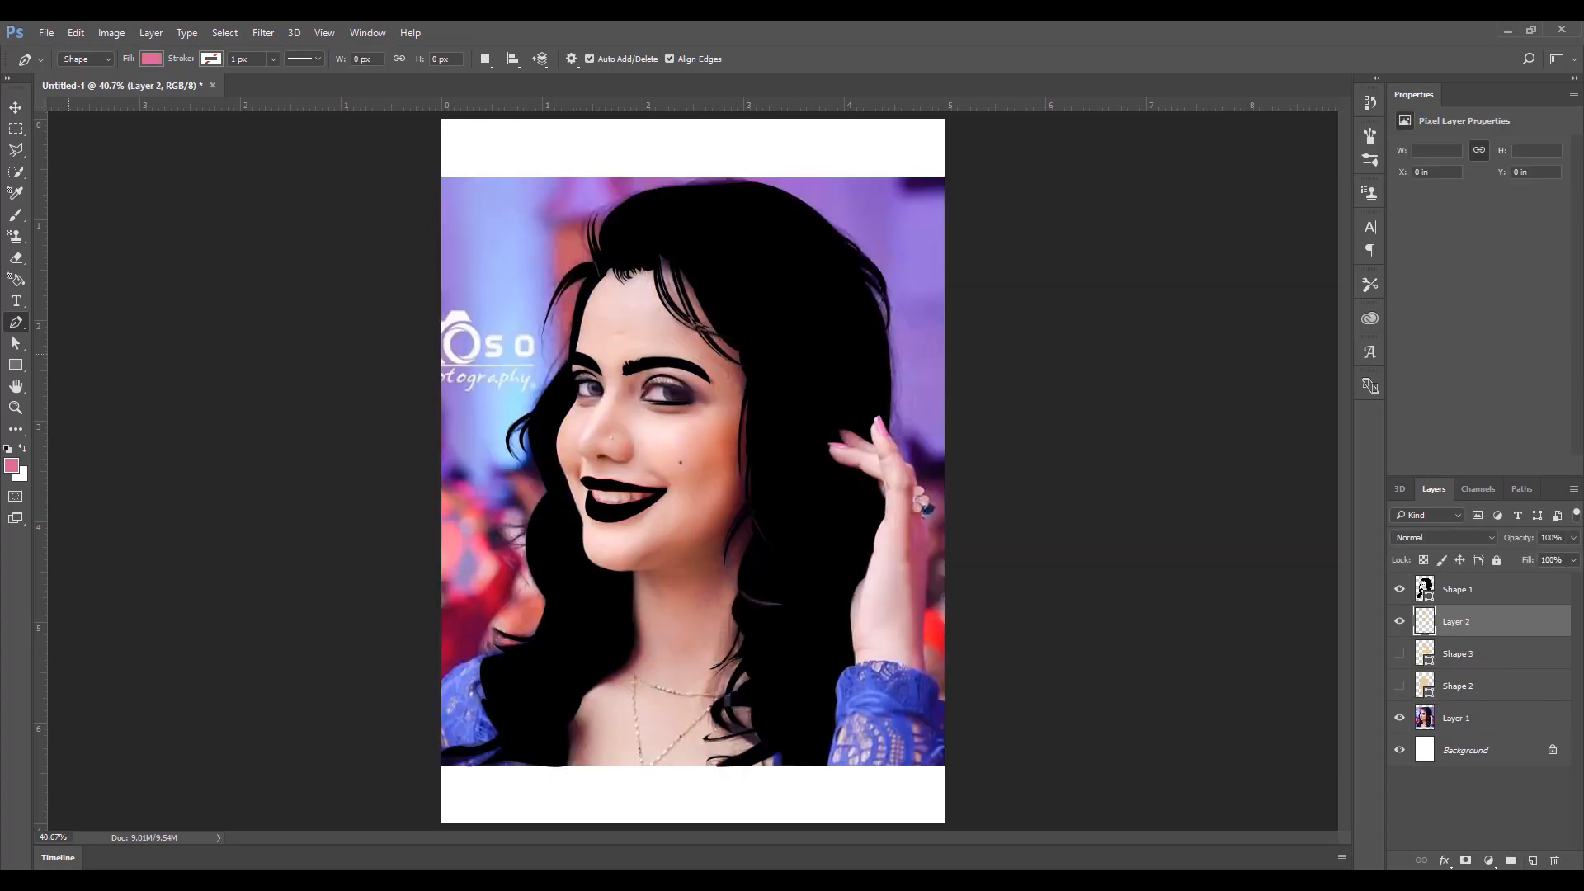
- Trace the nostril line beneath the nose as a small shape and fill it with black
click(600, 460)
click(615, 462)
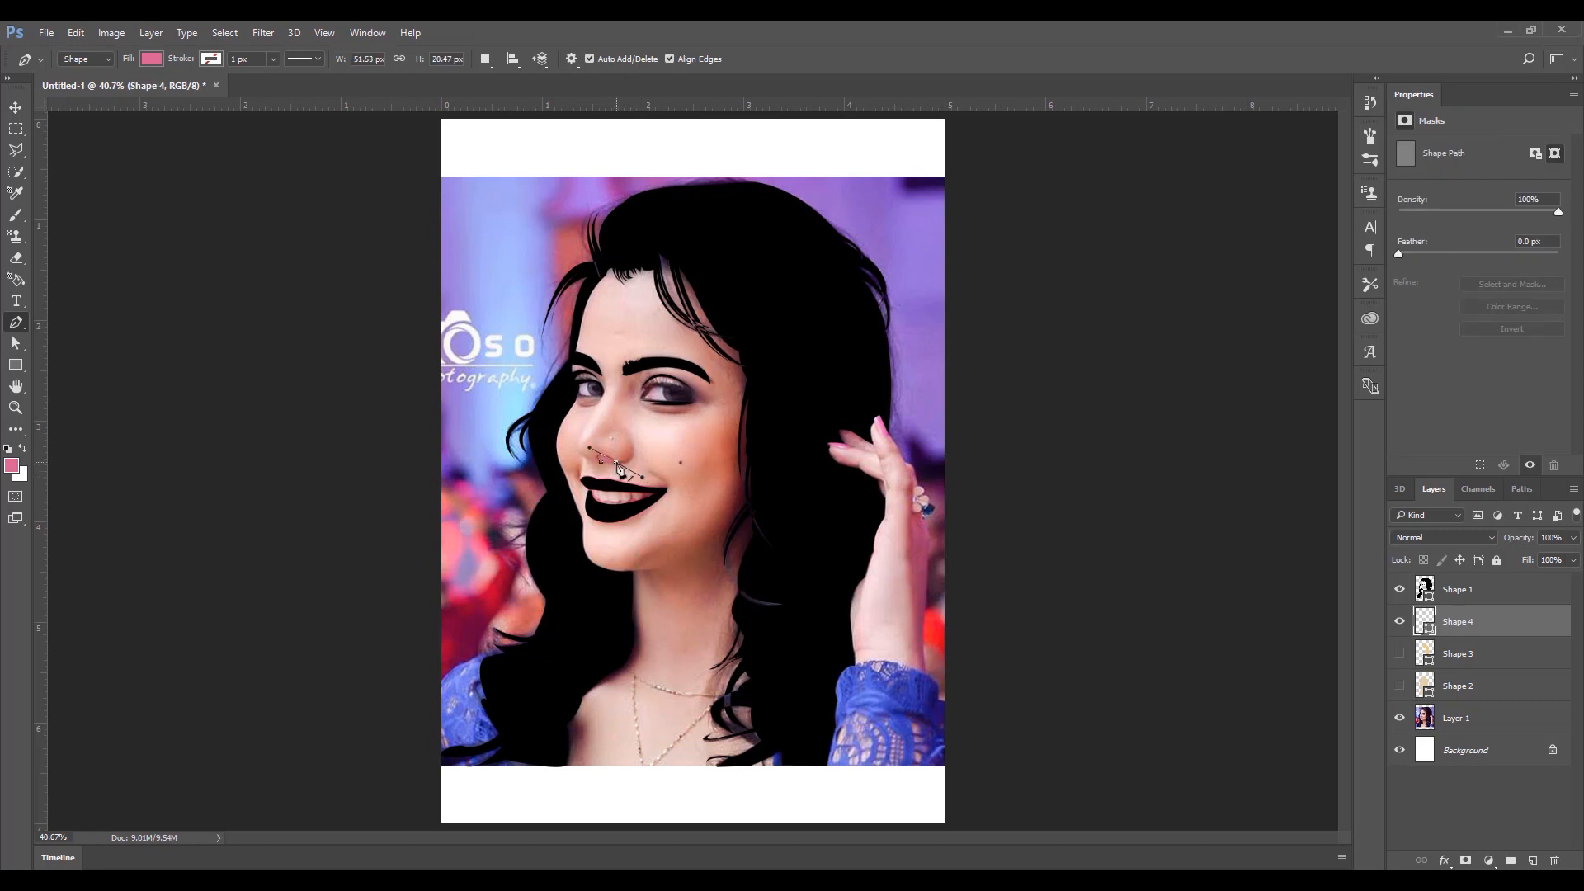
click(632, 445)
drag(608, 463, 575, 447)
click(151, 58)
click(109, 146)
key(Return)
- Draw thin black lower-lid lines under the left-hand eye on new layers above the hair shape
click(1457, 589)
click(576, 400)
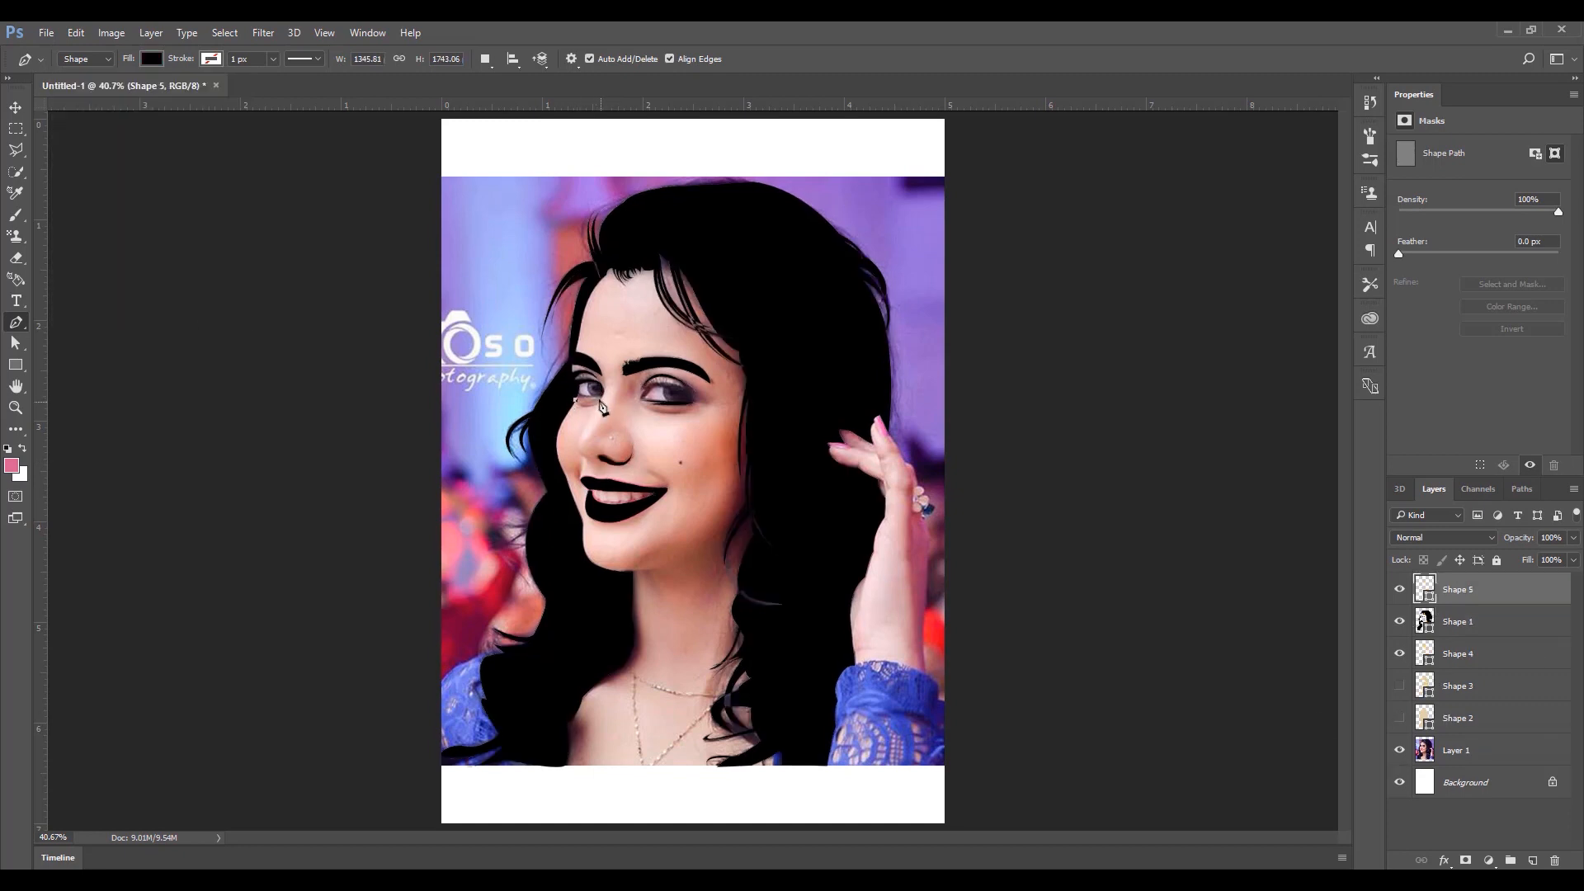
drag(603, 403, 620, 379)
click(581, 401)
click(606, 399)
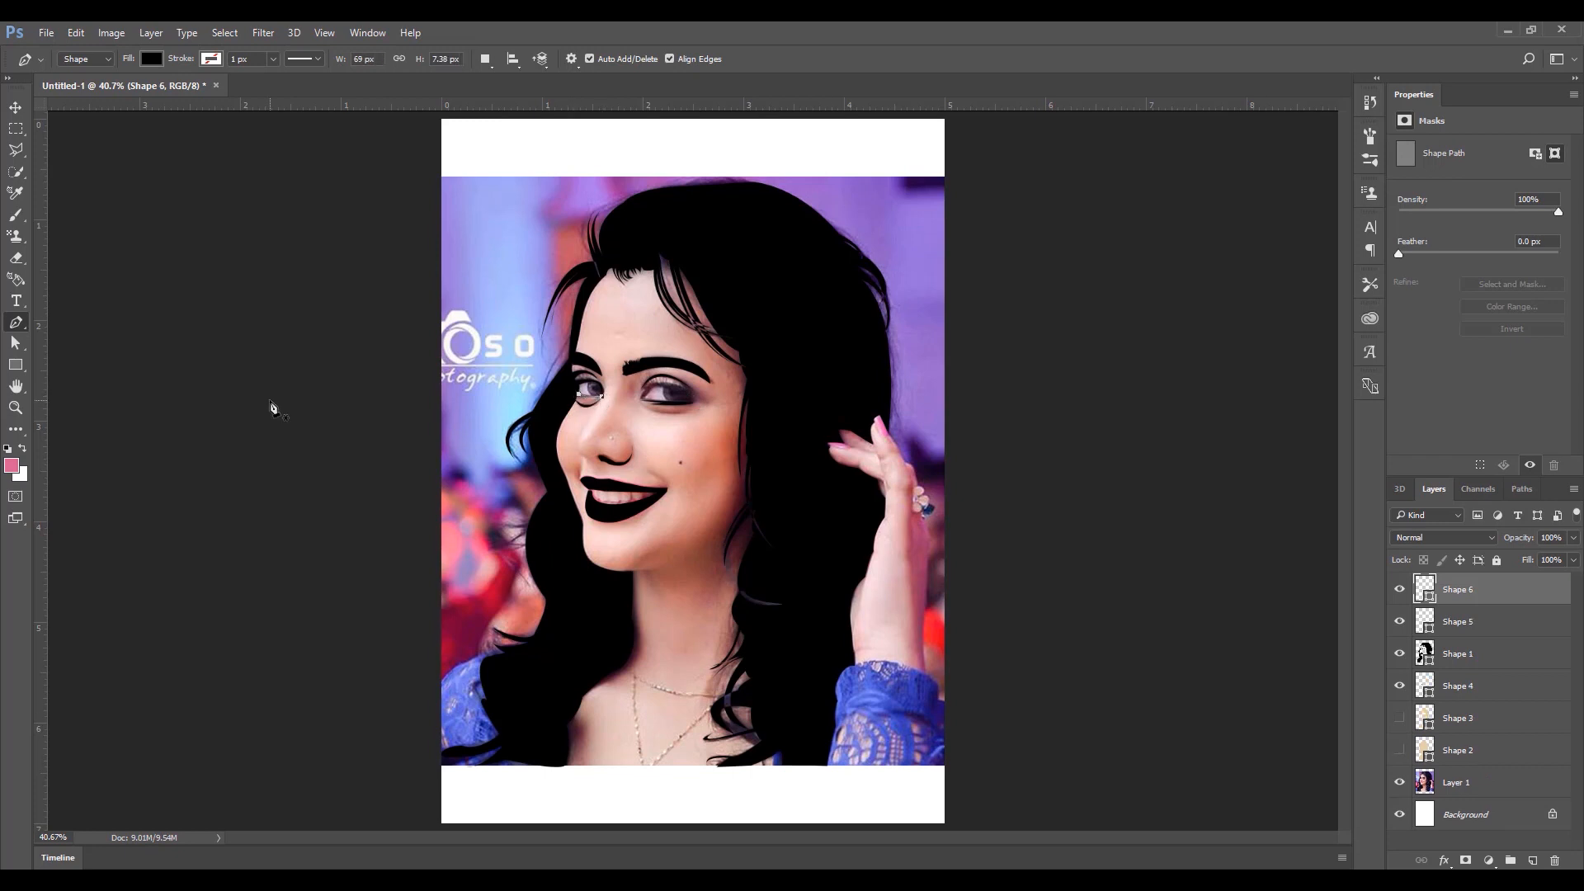
- Draw a thin black line along the underside of the chin as its own shape
click(624, 579)
drag(668, 566, 581, 565)
alt+click(622, 572)
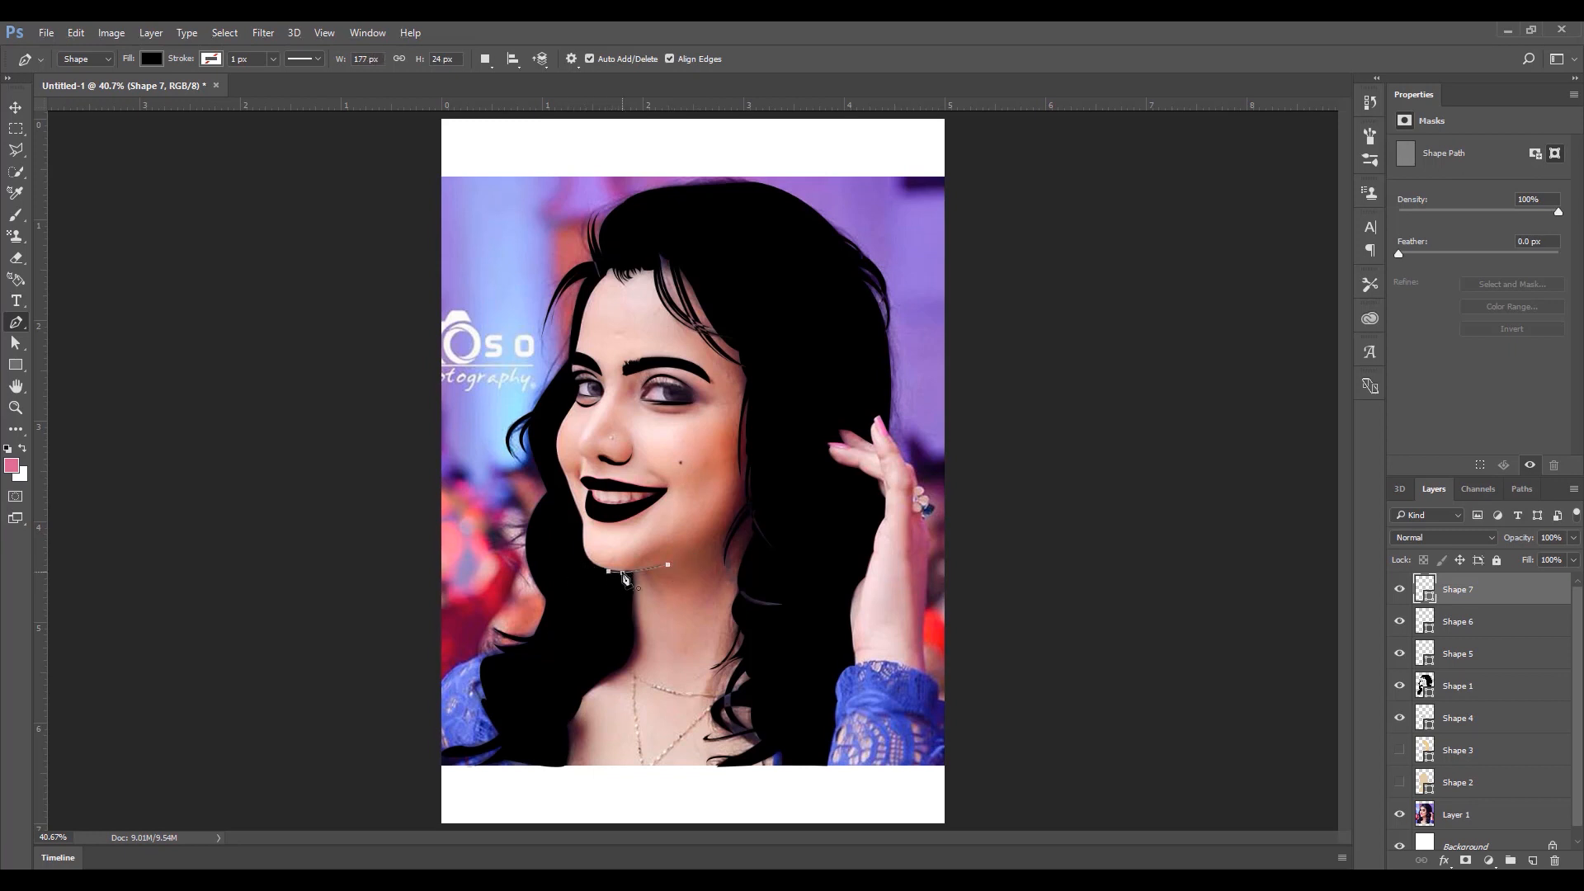
click(558, 538)
scroll(1476, 702, down, 1)
mouse_move(1398, 769)
mouse_down()
mouse_move(1399, 737)
mouse_move(1399, 770)
mouse_up()
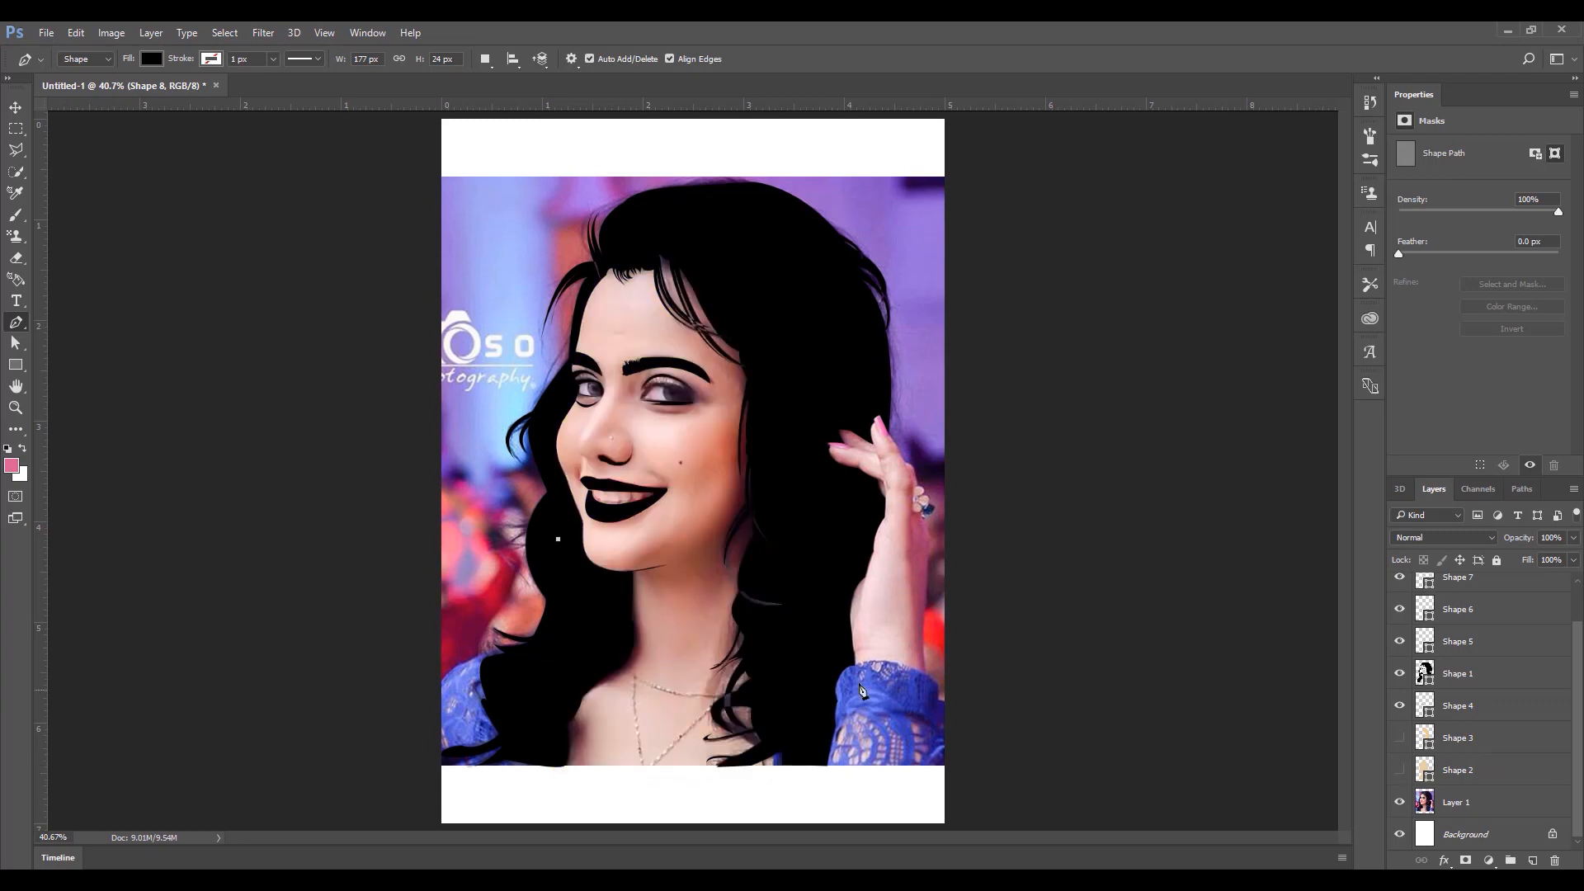
- Draw short black crease lines across the fingers of the raised hand on a new shape layer
click(845, 445)
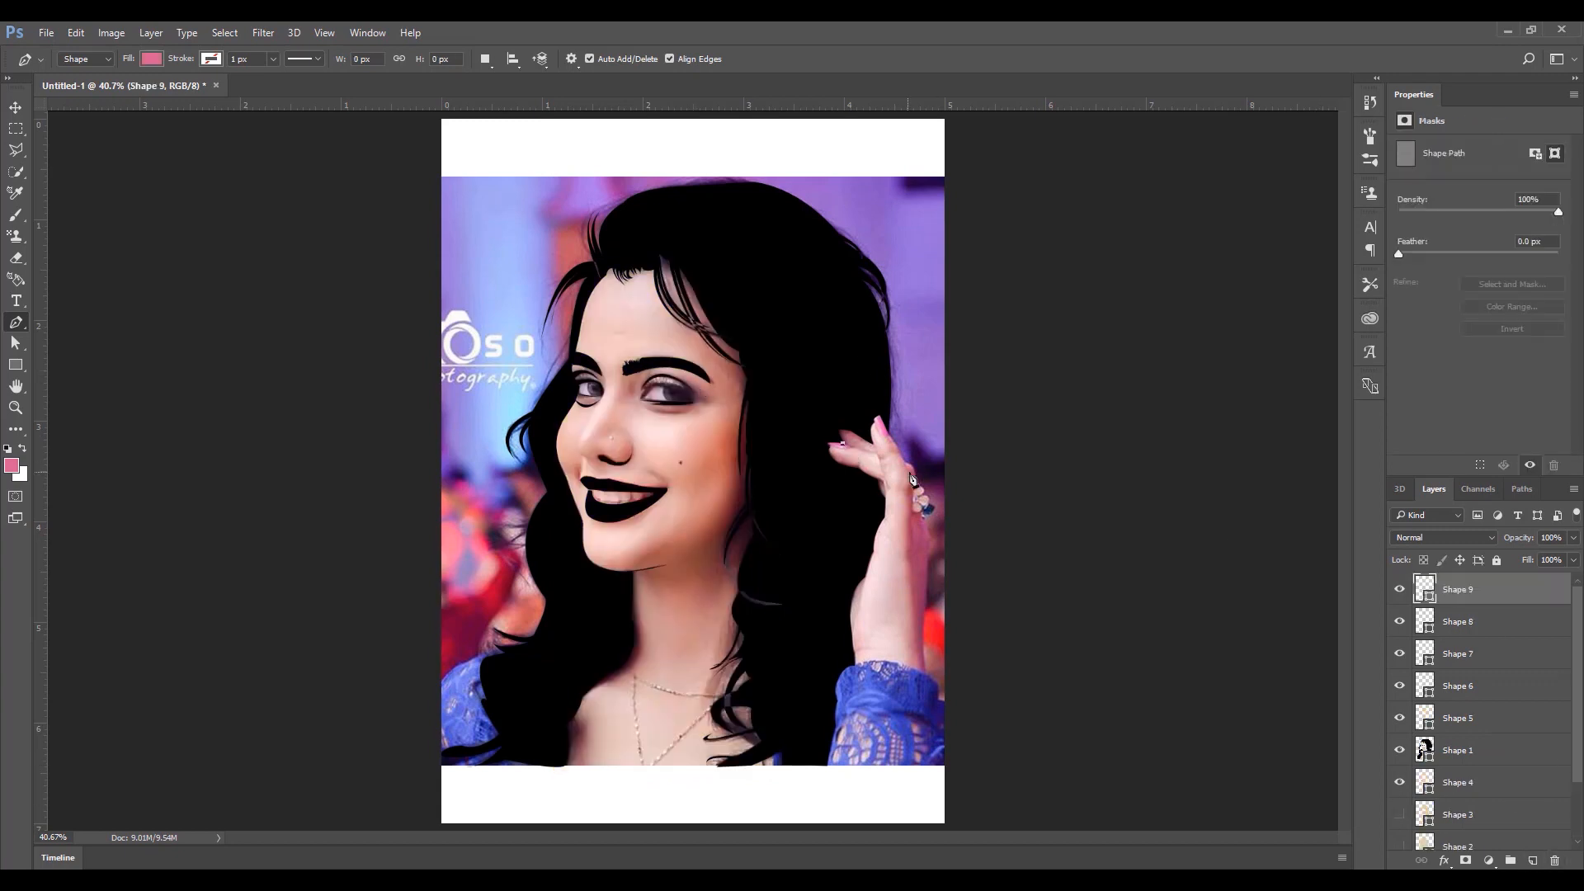
key(ctrl+plus)
key(ctrl+plus)
click(683, 430)
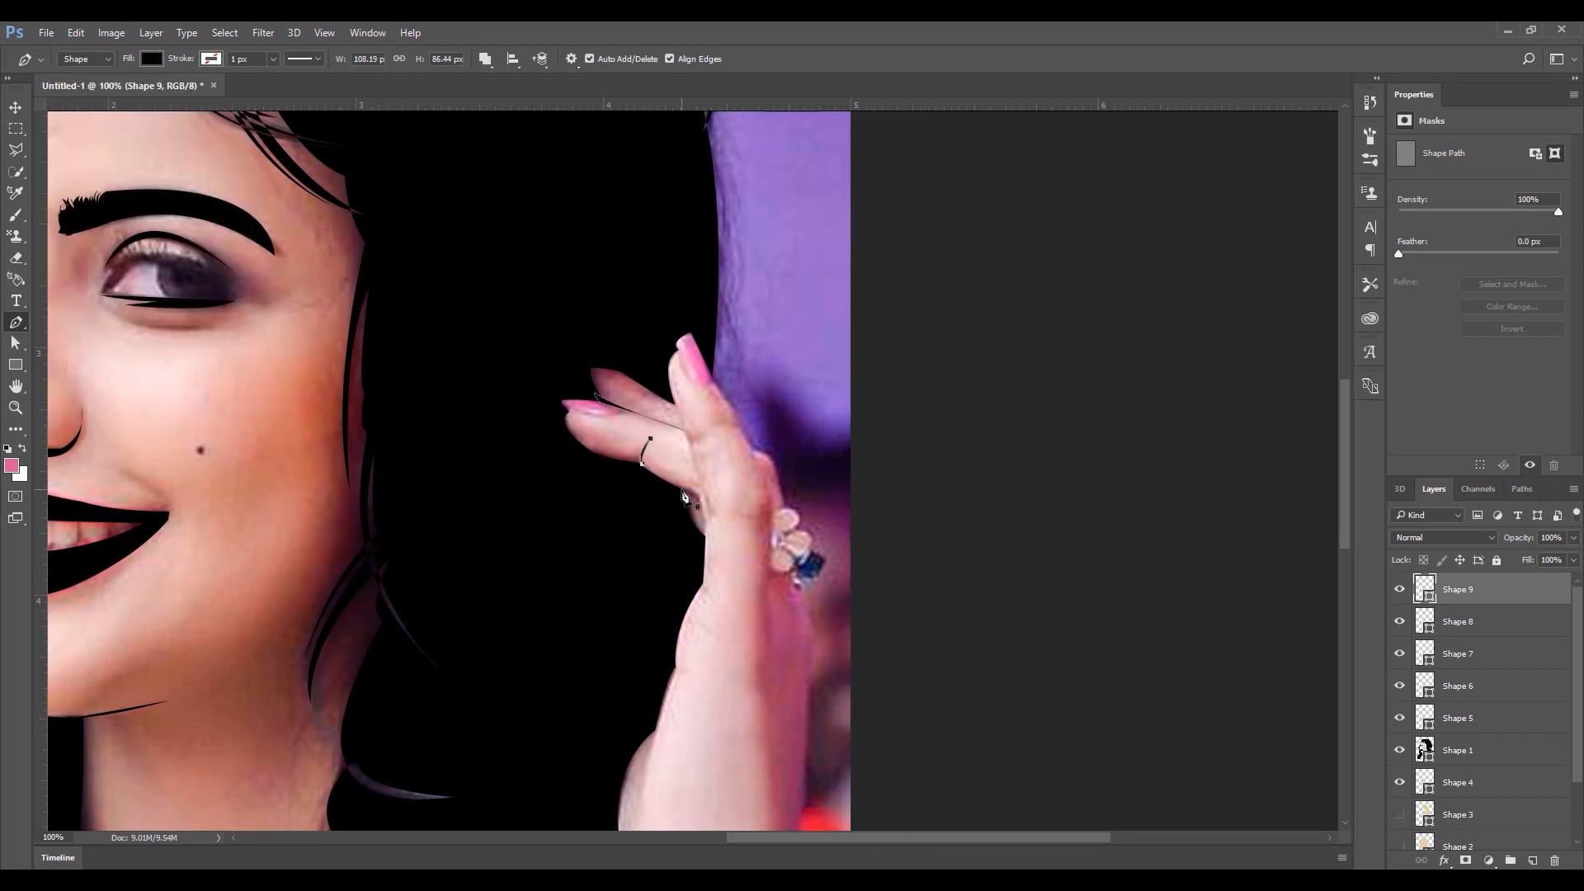
alt+click(741, 426)
drag(689, 438, 658, 463)
- Add two thin black crease lines across the wrist and forearm to the hand-line shape
click(655, 739)
drag(761, 743, 799, 770)
alt+click(760, 743)
drag(655, 740, 627, 757)
click(675, 669)
drag(740, 684, 764, 703)
alt+click(740, 684)
- Add short black lines at the base of the palm and along the forearm's inner edge
click(721, 605)
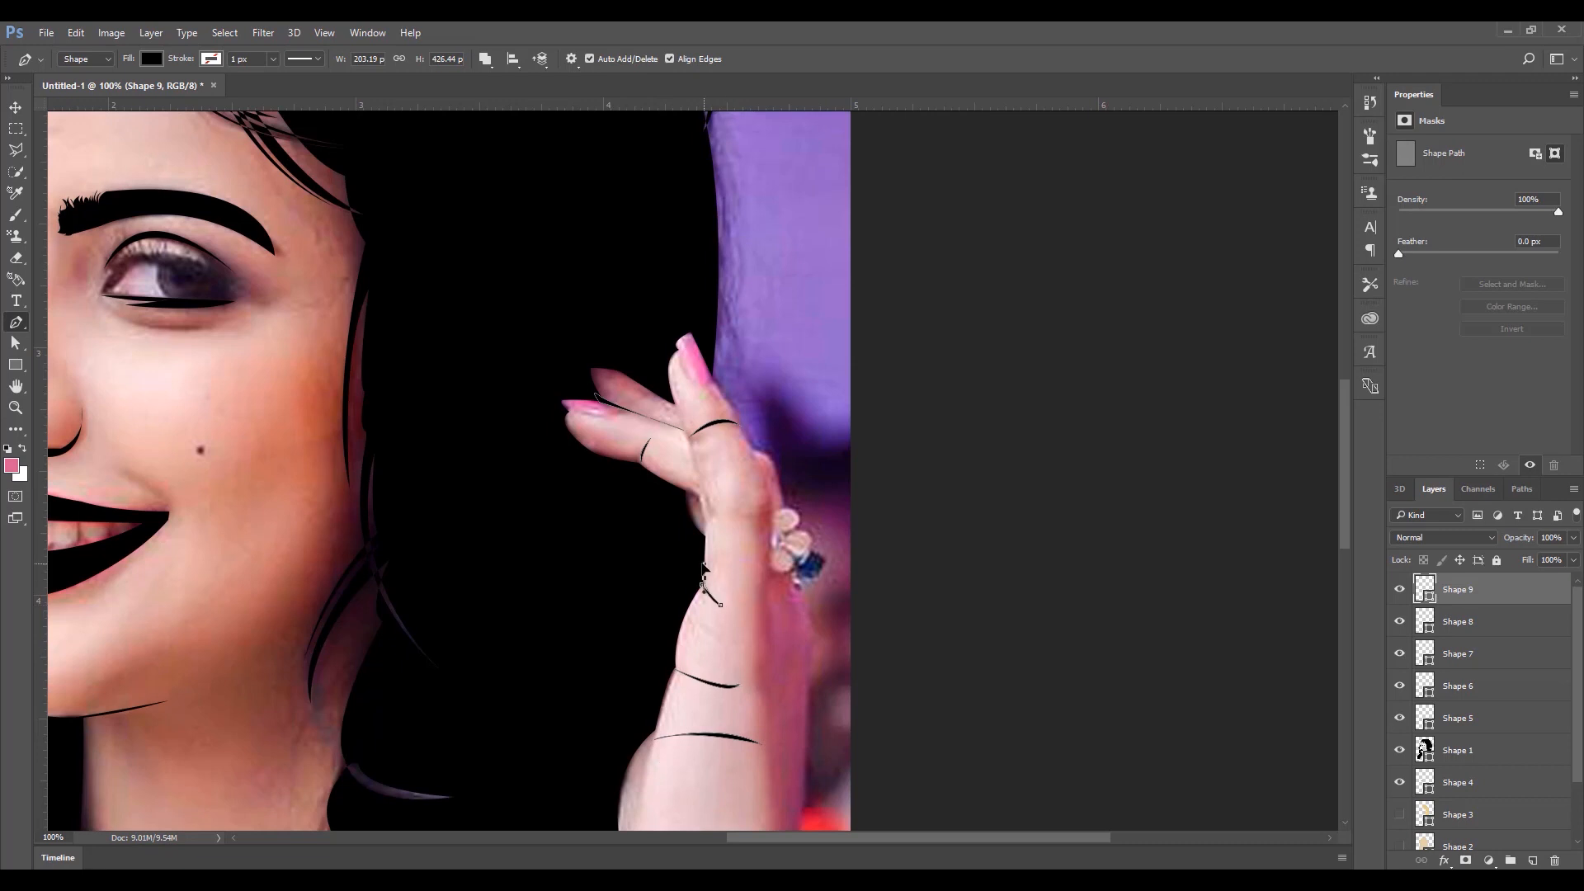
click(707, 523)
scroll(582, 644, down, 5)
click(642, 513)
drag(652, 419, 681, 405)
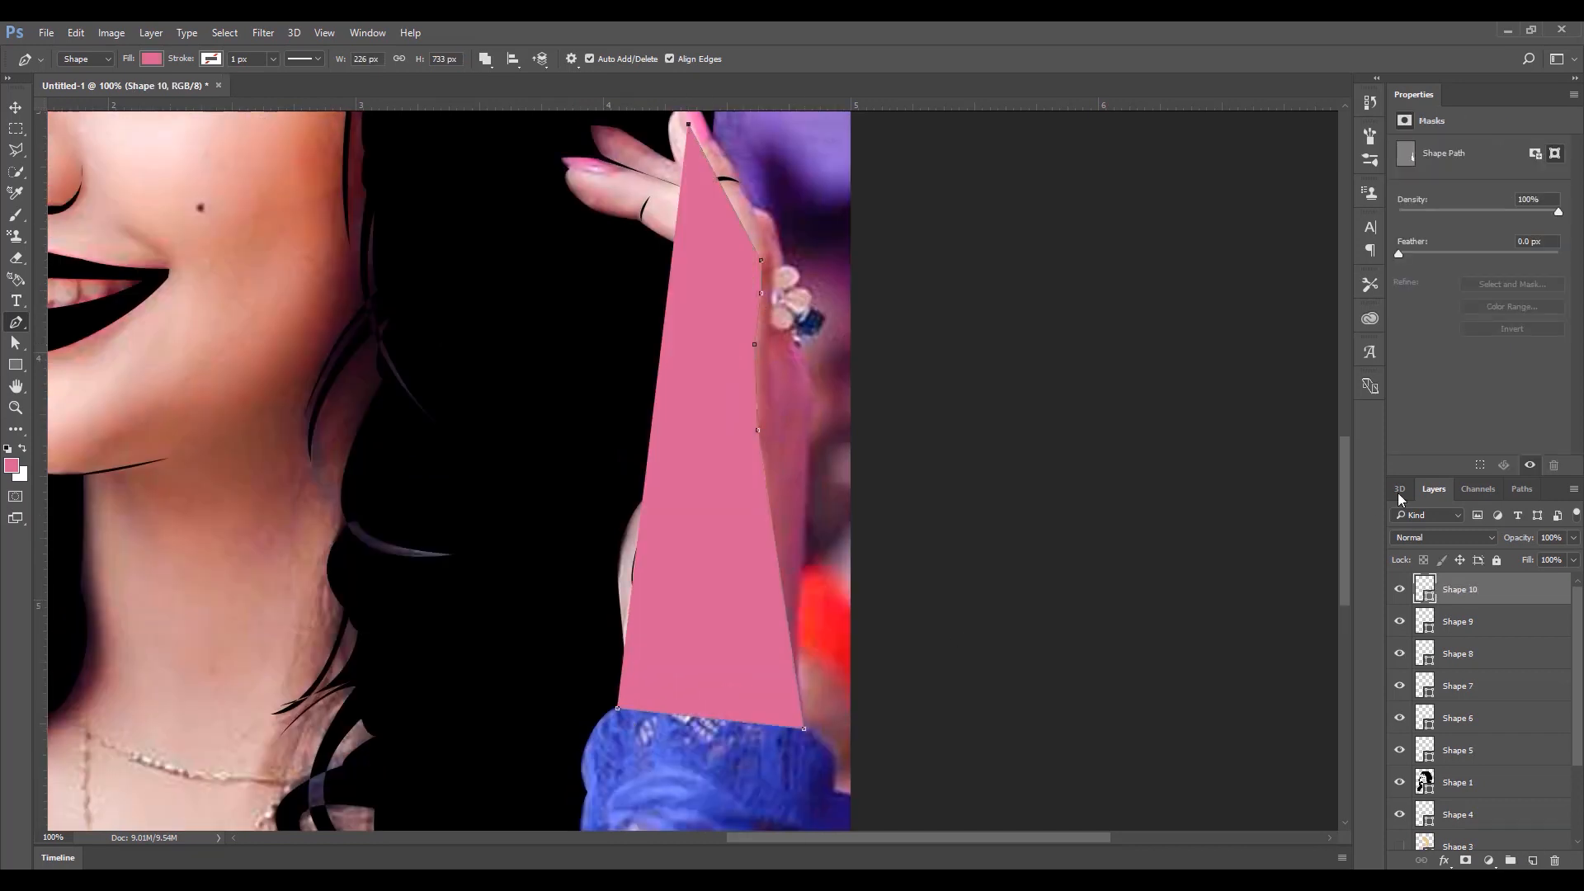
- Trace the fingertips of the raised hand in Path mode as part of the hand and forearm shape
scroll(684, 272, up, 2)
click(680, 217)
click(85, 59)
click(82, 88)
drag(688, 284, 729, 324)
click(591, 234)
click(622, 237)
drag(635, 278, 664, 278)
click(566, 268)
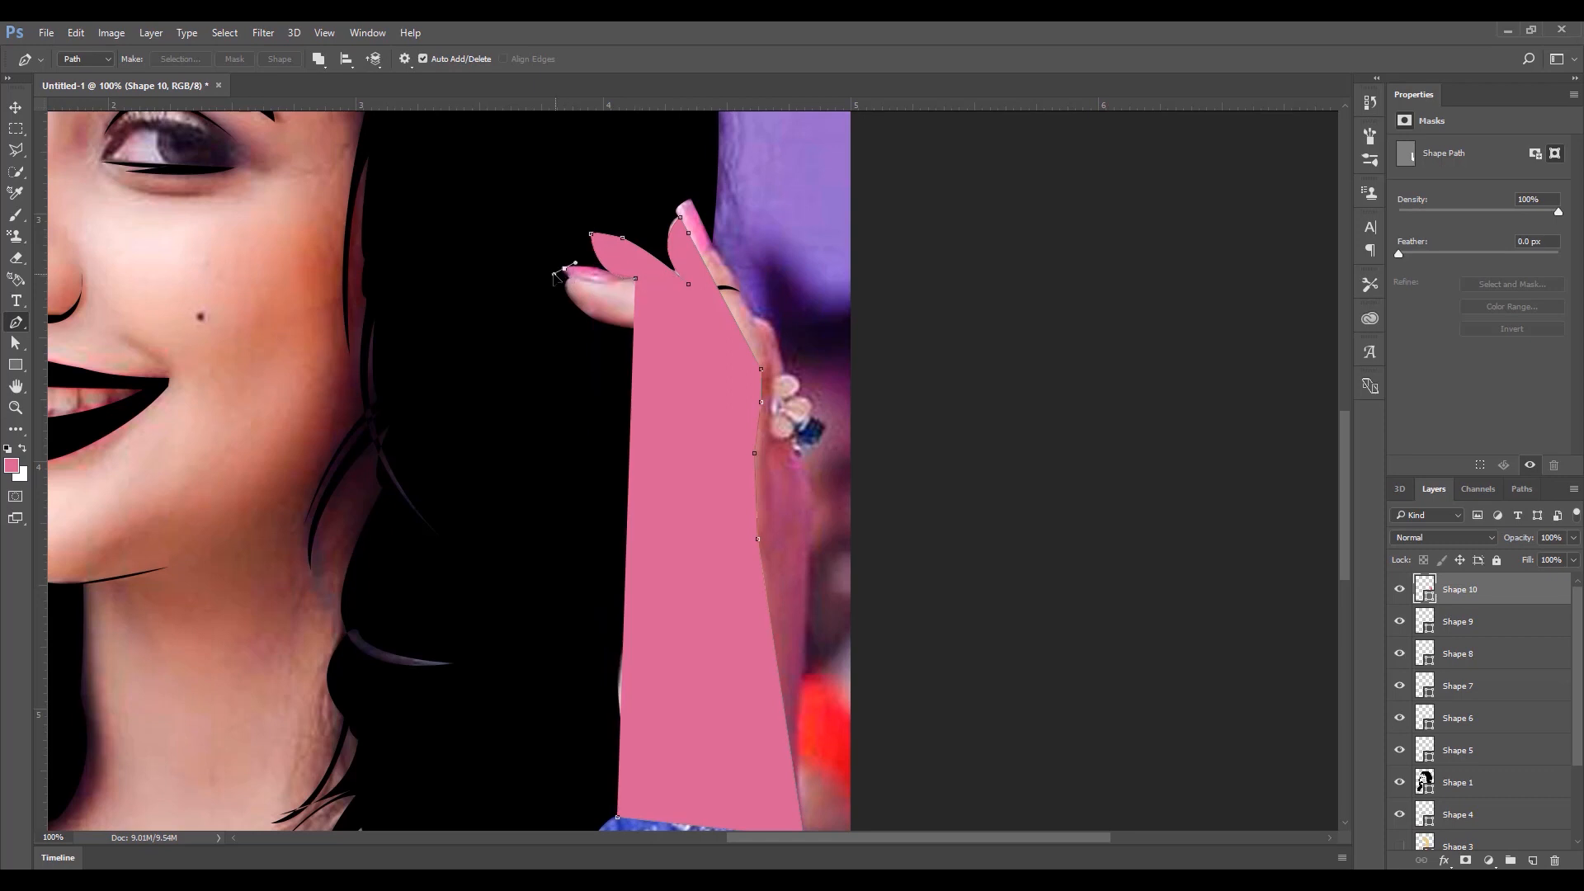
drag(577, 306, 601, 322)
- Continue the hand outline along the palm, wrist and forearm down to the sleeve and close it
click(639, 329)
click(686, 358)
click(742, 371)
key(ctrl+z)
drag(705, 402, 712, 459)
alt+click(704, 402)
alt+click(703, 449)
drag(677, 535, 636, 737)
alt+click(676, 534)
click(655, 598)
scroll(658, 772, down, 3)
alt+click(623, 546)
click(617, 597)
- Fill the hand shape with the beige skin colour and move it beneath the crease-line shape
click(151, 59)
click(90, 146)
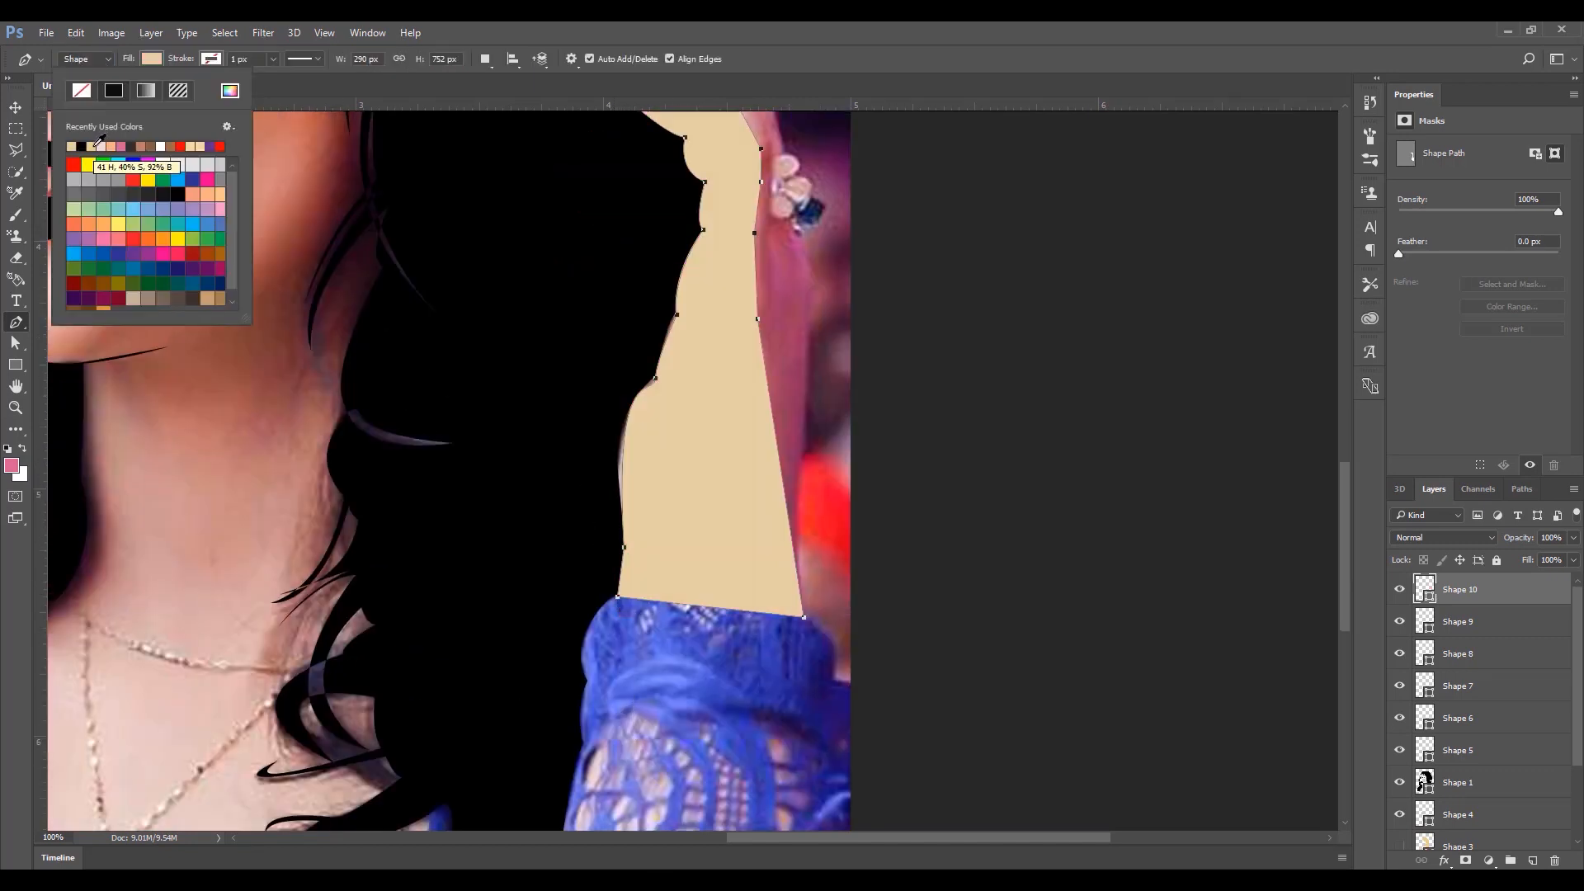
key(ctrl+0)
drag(1485, 589, 1488, 628)
- Show the hidden skin and shadow shapes and add a new layer above the hand shape
scroll(1488, 629, down, 3)
click(1400, 769)
click(1400, 801)
click(1400, 802)
click(1400, 802)
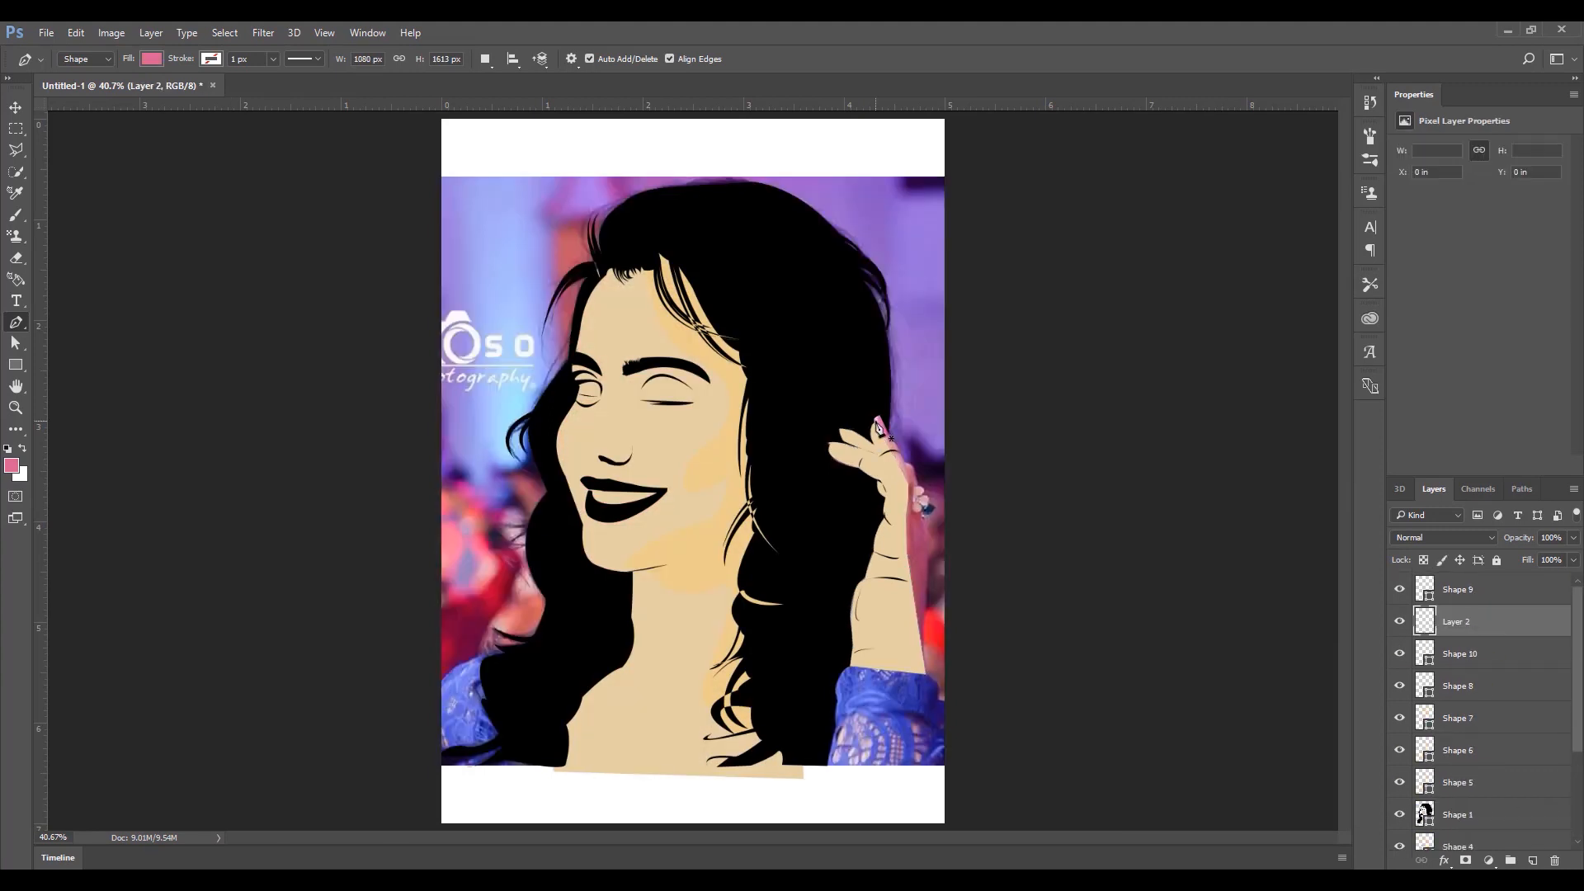
- Trace the shaded outer edge of the hand and forearm as a shape and fill it with darker tan
key(ctrl+plus)
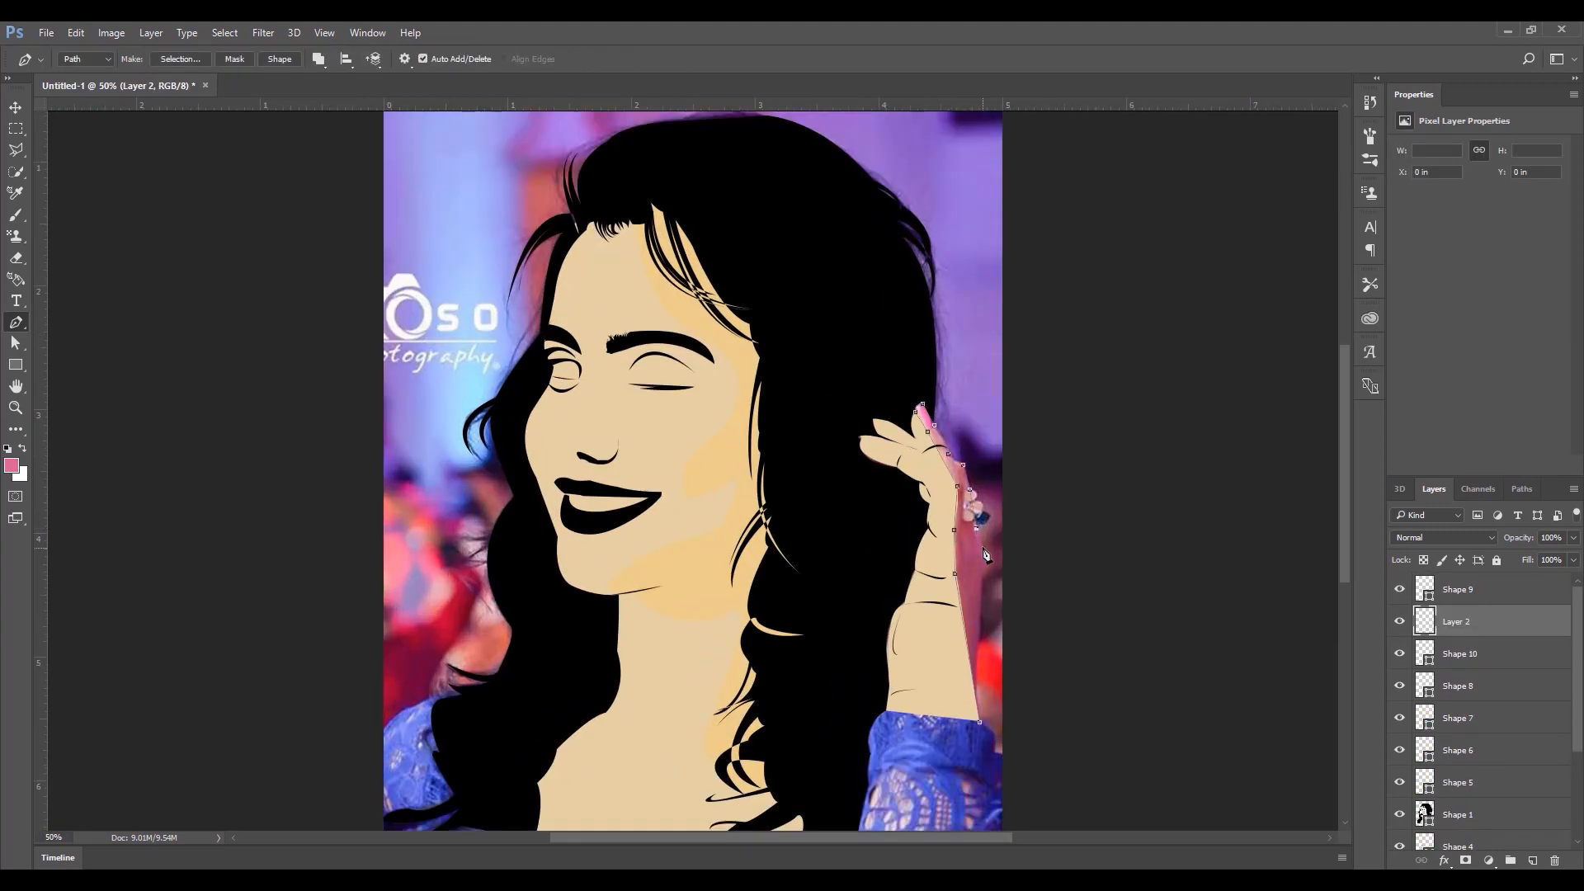
click(979, 722)
click(279, 59)
click(151, 58)
click(90, 146)
click(229, 89)
key(Return)
click(151, 59)
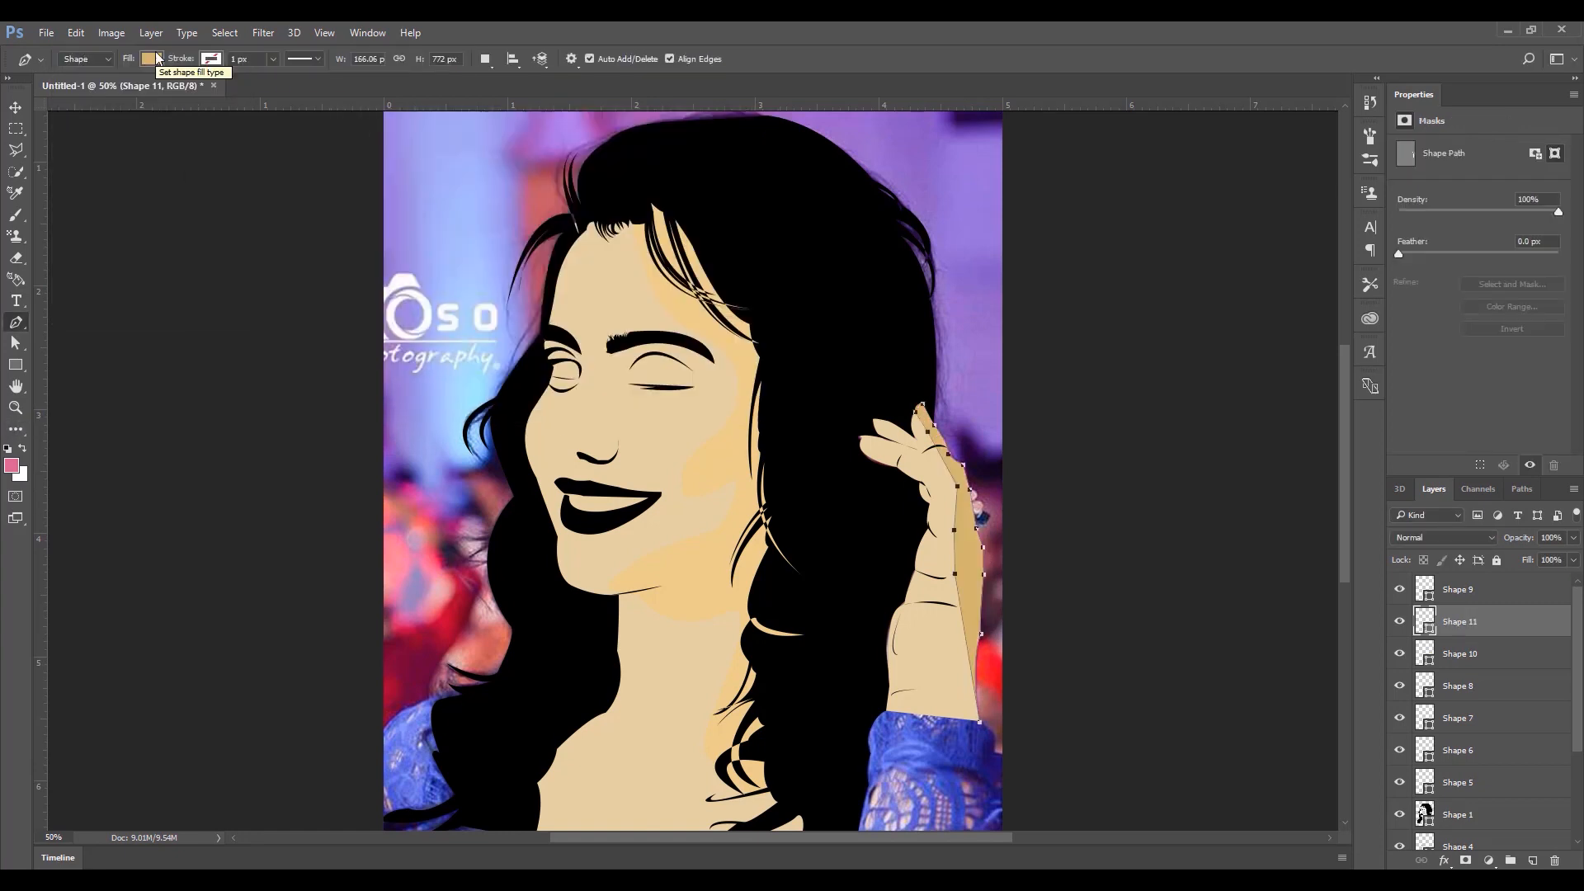
- Add a layer above the hand shading and erase the black lips from the rasterized hair shape
click(1533, 860)
click(1457, 841)
click(1399, 834)
click(1399, 834)
right_click(16, 257)
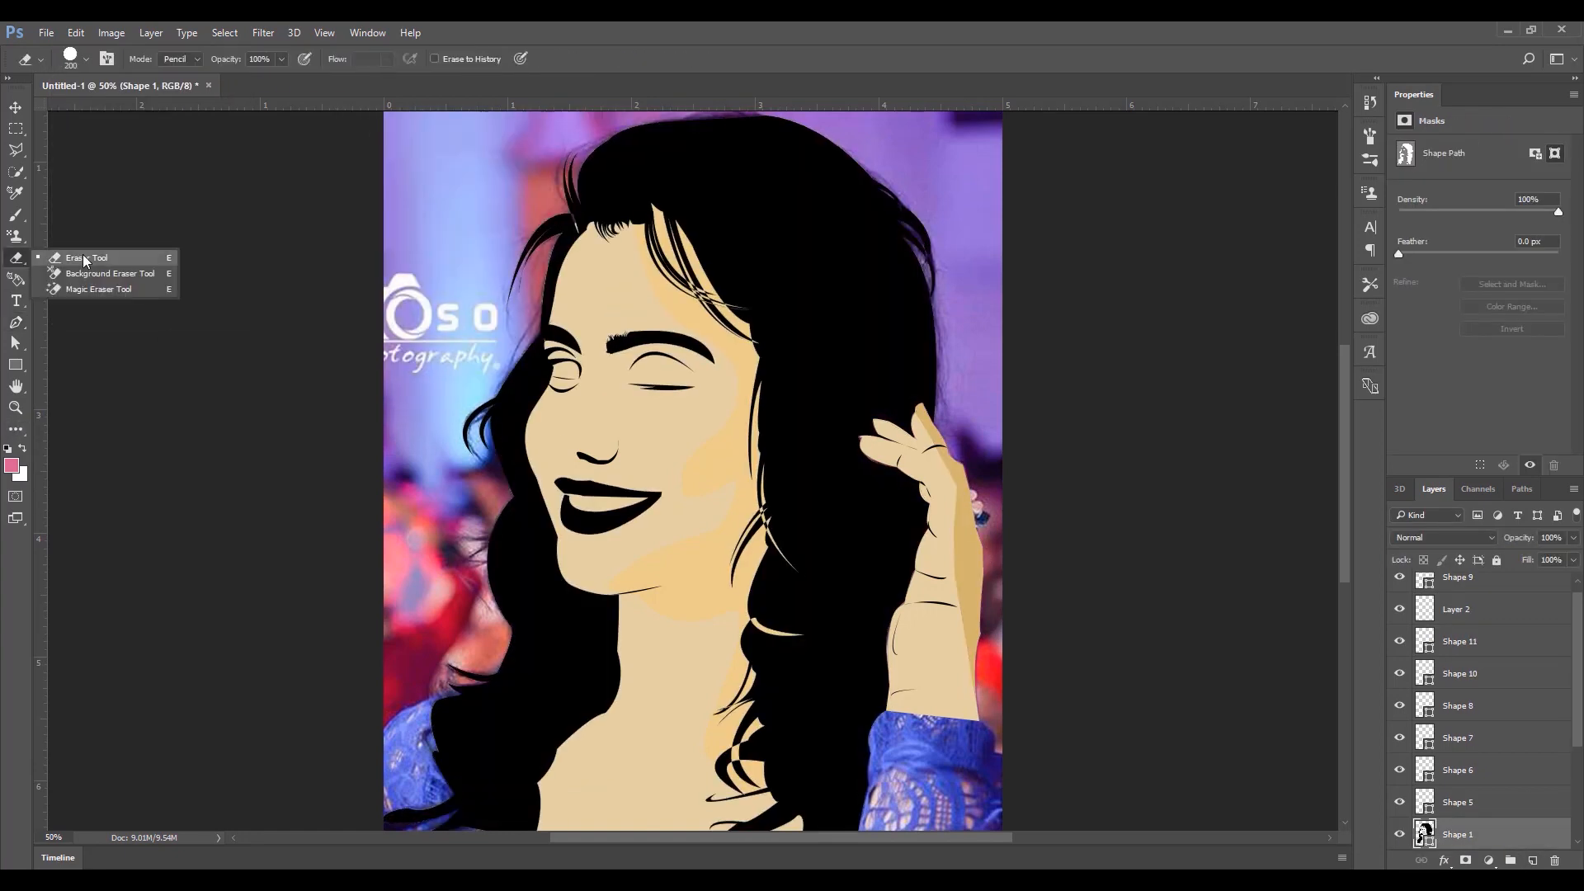
click(82, 258)
click(675, 469)
key(Return)
mouse_move(675, 470)
mouse_down()
mouse_move(594, 507)
mouse_move(569, 485)
mouse_up()
- Select the empty layer for the Pen tool and hide the hair, skin and shadow layers
scroll(1400, 622, up, 1)
click(1457, 621)
key(p)
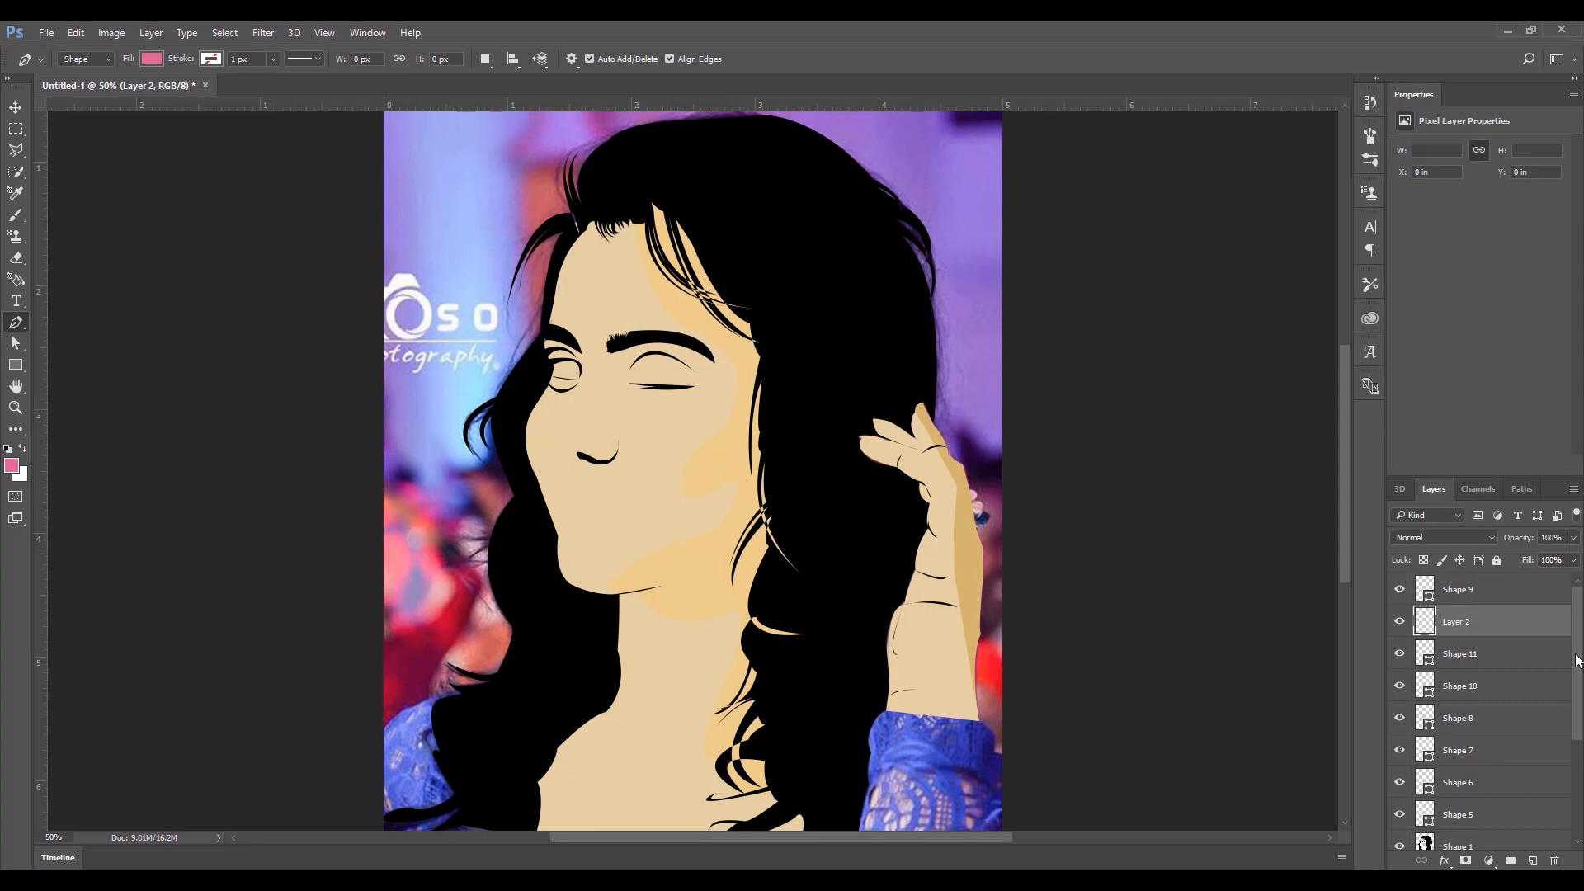
drag(1577, 618, 1576, 718)
click(1399, 763)
drag(1401, 765, 1399, 673)
click(662, 491)
click(85, 59)
click(77, 87)
click(150, 32)
mouse_move(165, 54)
key(Escape)
scroll(1482, 636, up, 3)
key(Delete)
- Add a new layer and trace the upper edge of the upper lip as a path
click(1532, 860)
click(662, 492)
click(631, 491)
click(611, 484)
click(592, 481)
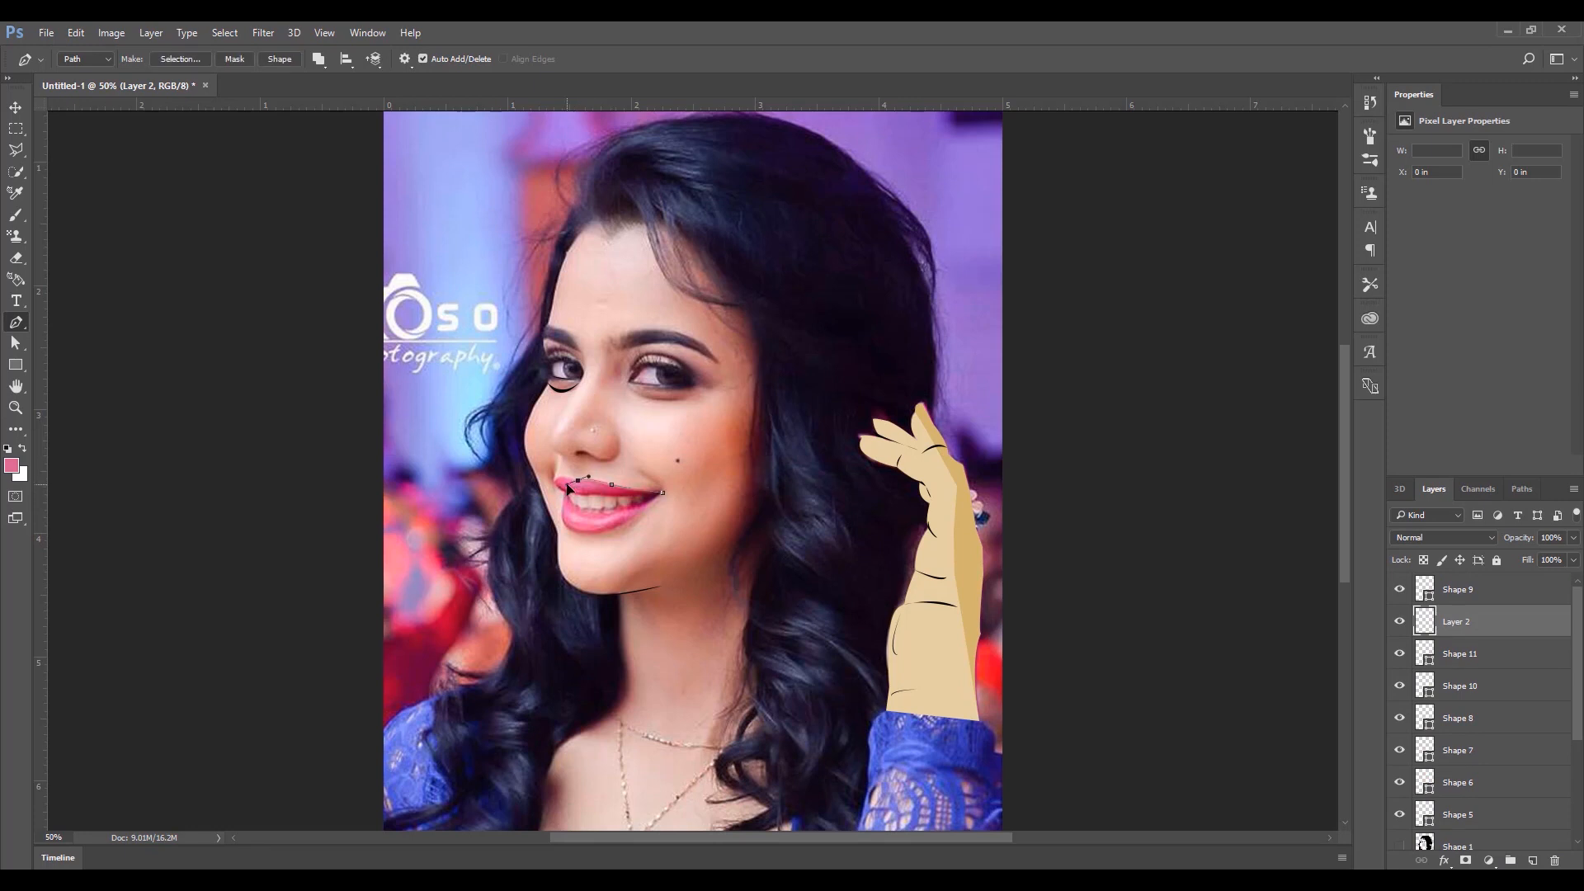
click(557, 477)
drag(647, 508, 974, 500)
click(1368, 103)
click(1262, 626)
- Complete the lip outline around the teeth opening and lower lip, and convert the path to a shape
alt+click(567, 493)
click(585, 495)
alt+click(584, 494)
mouse_move(650, 494)
mouse_down()
mouse_move(578, 512)
mouse_move(554, 488)
mouse_move(582, 545)
mouse_move(649, 509)
mouse_up()
alt+click(649, 495)
alt+click(631, 504)
alt+click(591, 514)
alt+click(564, 497)
alt+click(567, 531)
click(662, 492)
click(278, 58)
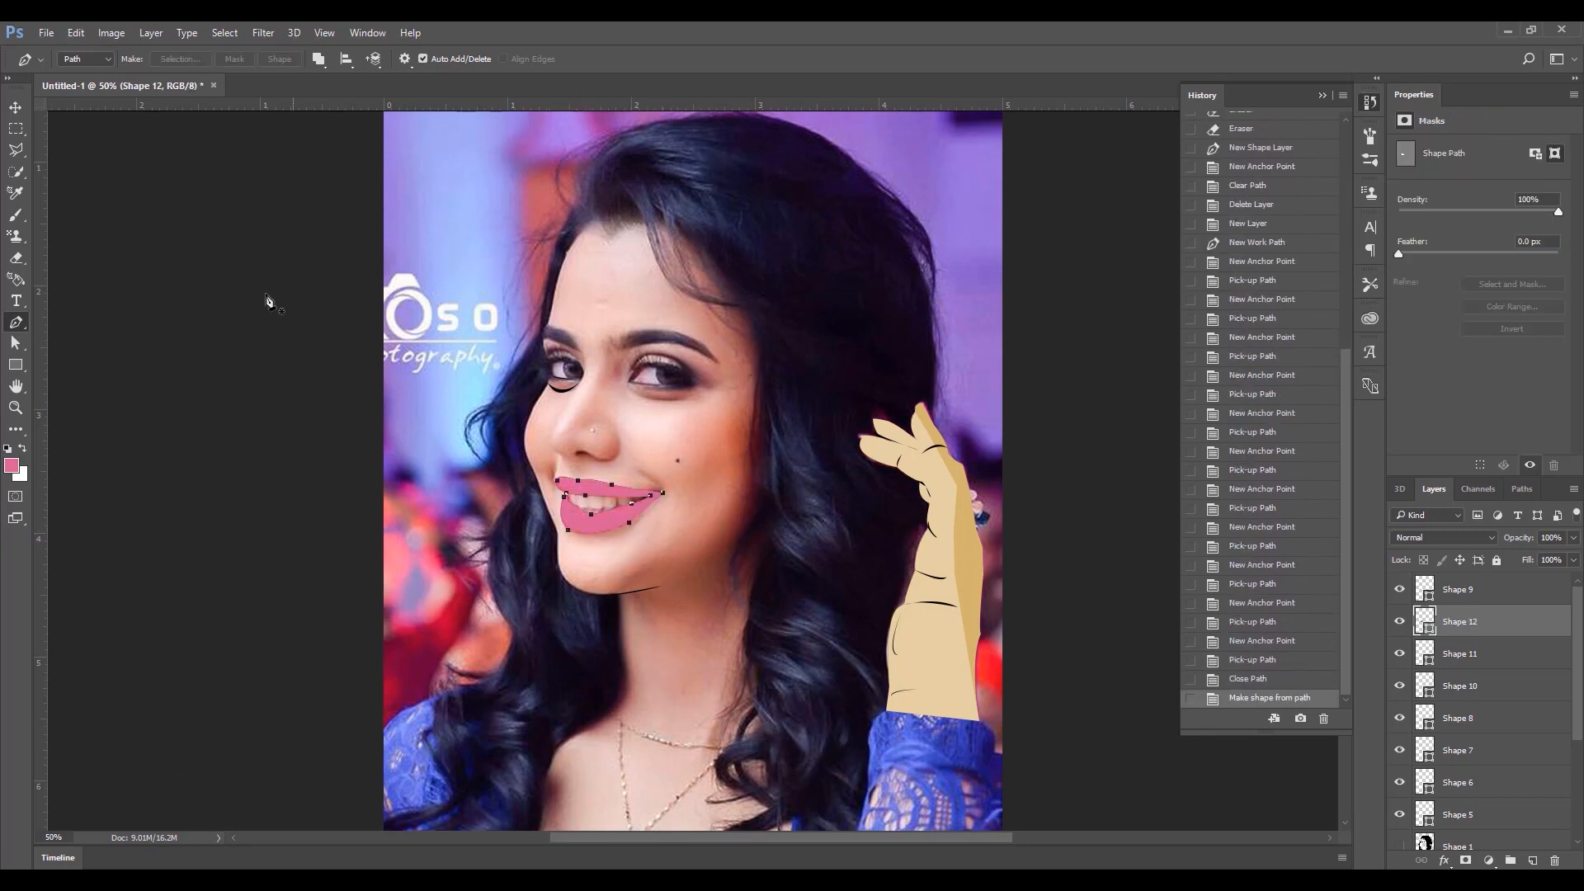
- Change the lip shape's fill to a brighter pink
click(151, 59)
click(230, 90)
click(508, 186)
click(755, 157)
- Show the hair shape, check the lips against the photo, and add a new layer above the lip shape
drag(1575, 633, 1575, 729)
mouse_move(1400, 672)
mouse_down()
mouse_move(1399, 769)
mouse_move(1400, 699)
mouse_up()
drag(1576, 704, 1576, 607)
click(1400, 622)
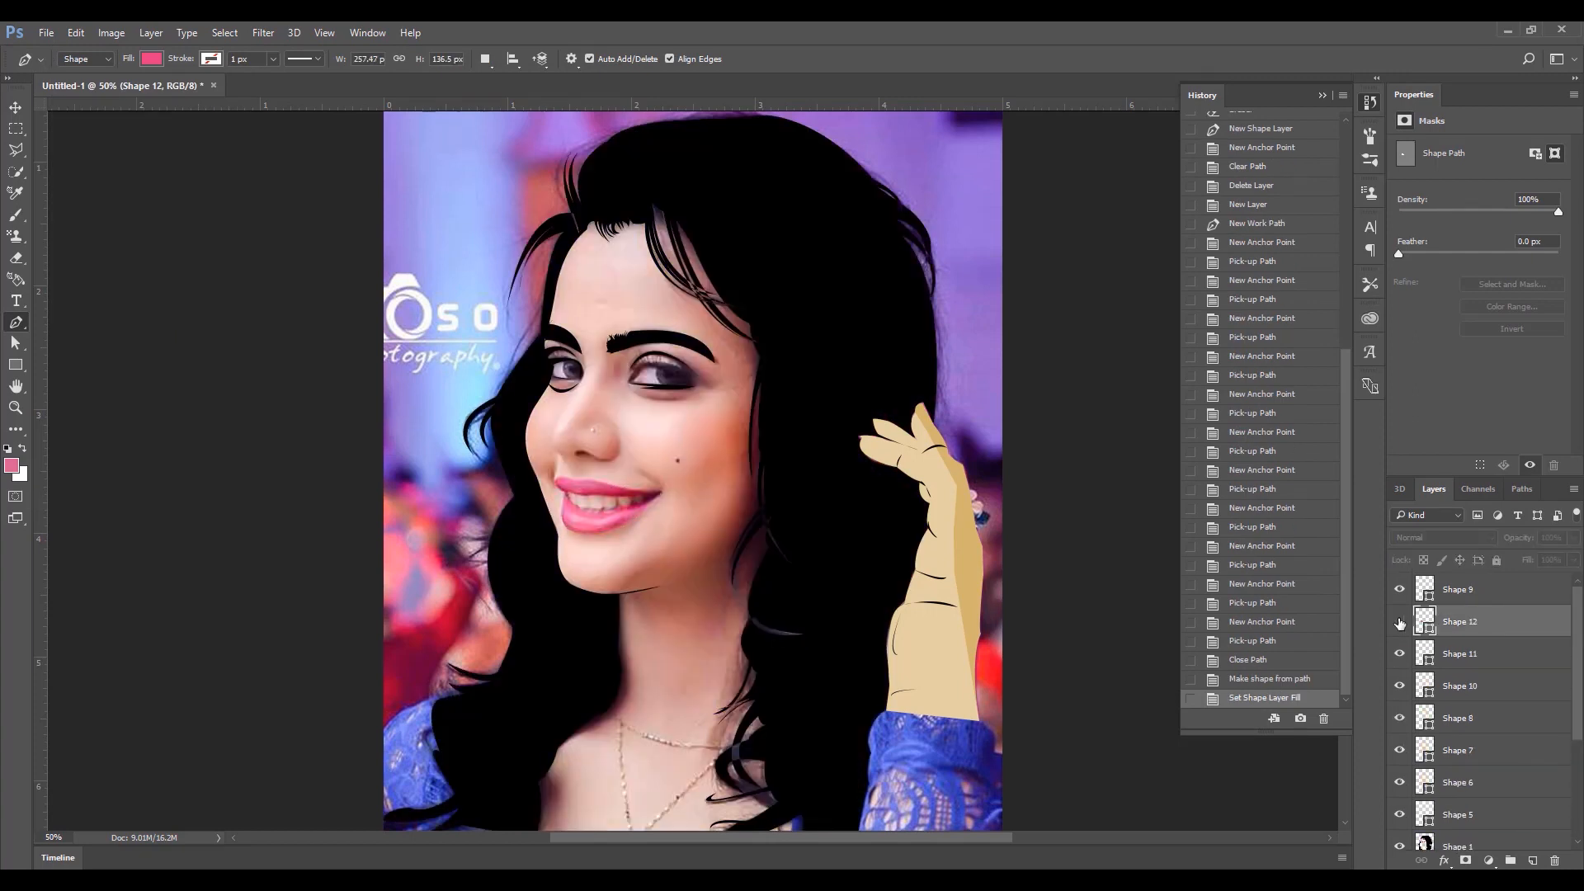
click(1532, 860)
click(1399, 654)
- Trace the eyeball of the right-hand eye as a shape and fill it with white
click(630, 384)
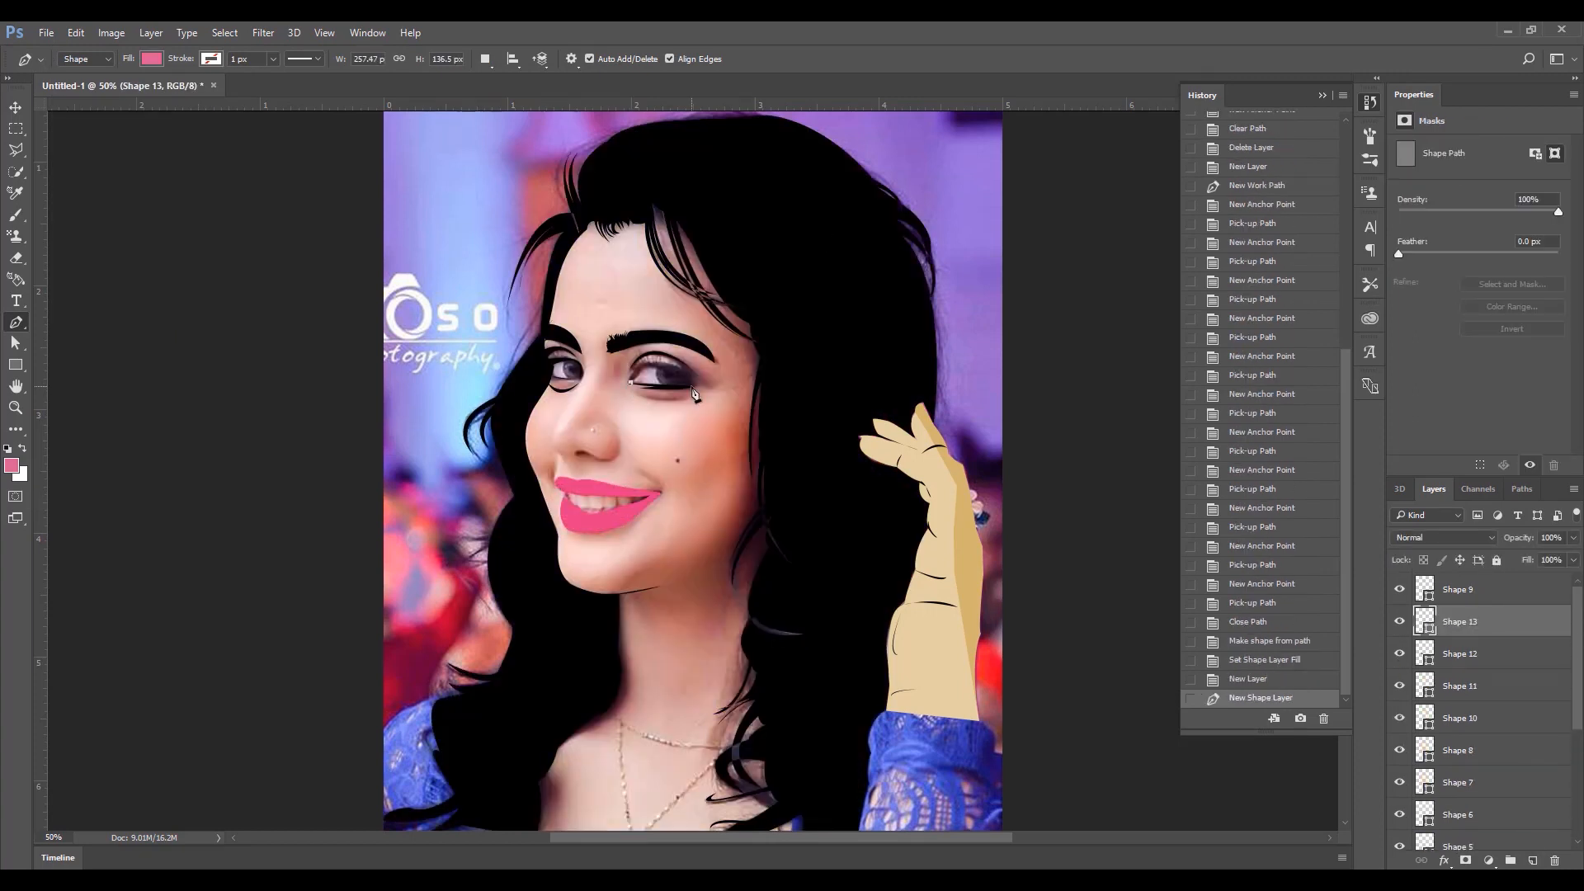
click(697, 383)
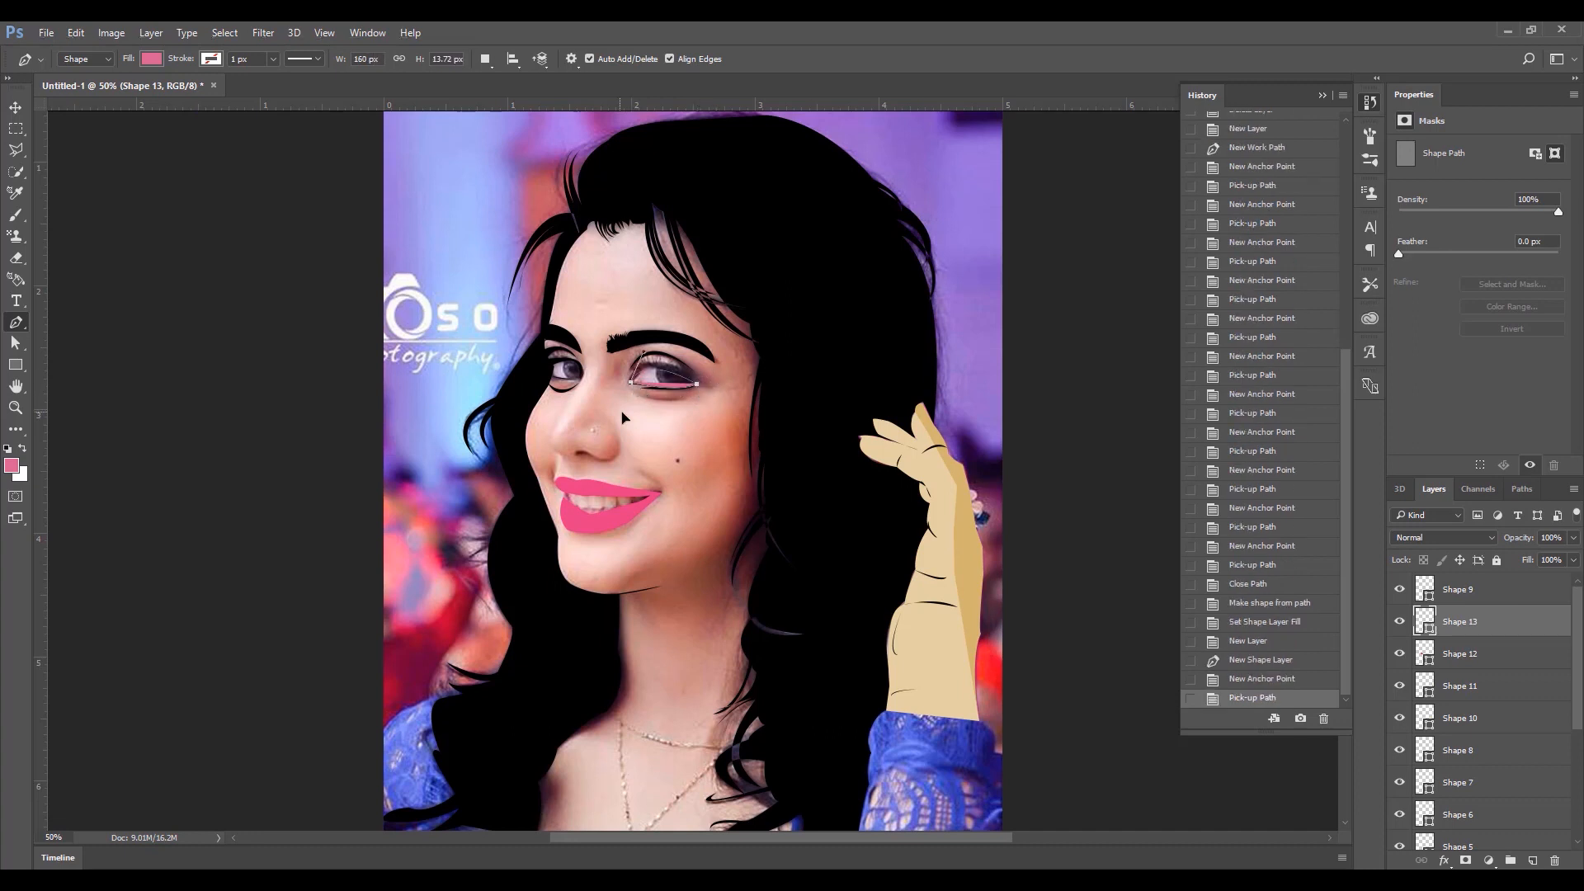
drag(614, 429, 613, 429)
click(151, 58)
click(155, 163)
key(Return)
- Trace the eyeball of the left-hand eye as a closed white shape
click(581, 379)
drag(552, 380, 589, 371)
click(551, 364)
alt+click(580, 366)
click(582, 380)
- Move the left-hand eye white to just above the hair shape and add a new layer above it
drag(1556, 631, 1511, 782)
scroll(1509, 780, down, 1)
drag(1507, 738, 1500, 788)
scroll(1468, 767, down, 3)
drag(1399, 737, 1399, 801)
drag(1458, 610, 1459, 679)
click(1531, 860)
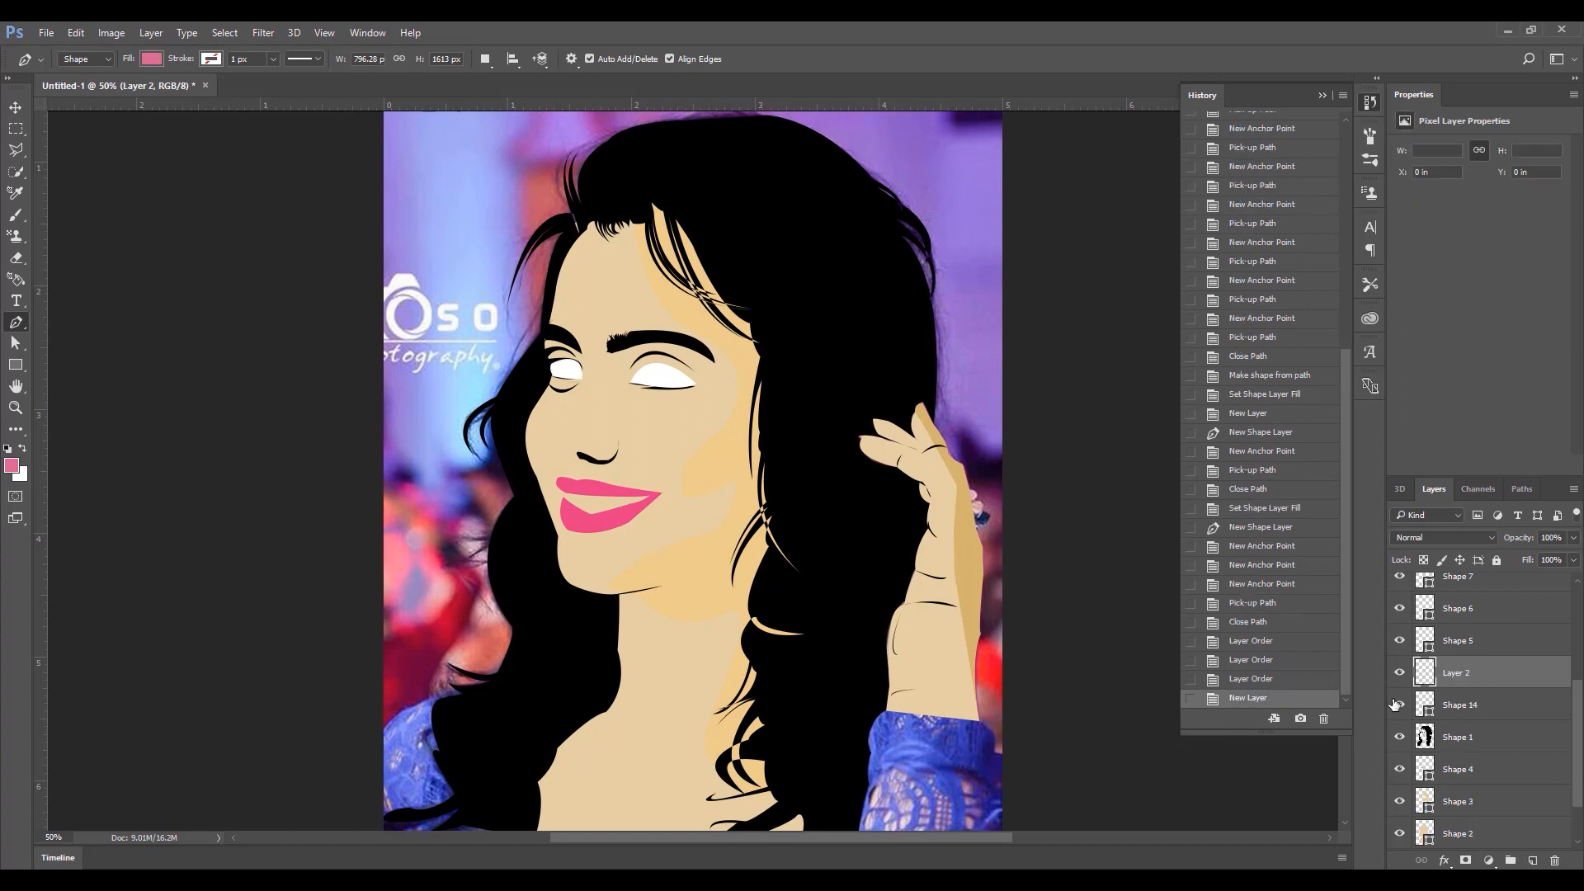
- Hide the eye white, hair and skin layers and trace the left-hand eye's iris as a closed shape
drag(1399, 705, 1399, 833)
click(569, 340)
click(565, 369)
key(ctrl+z)
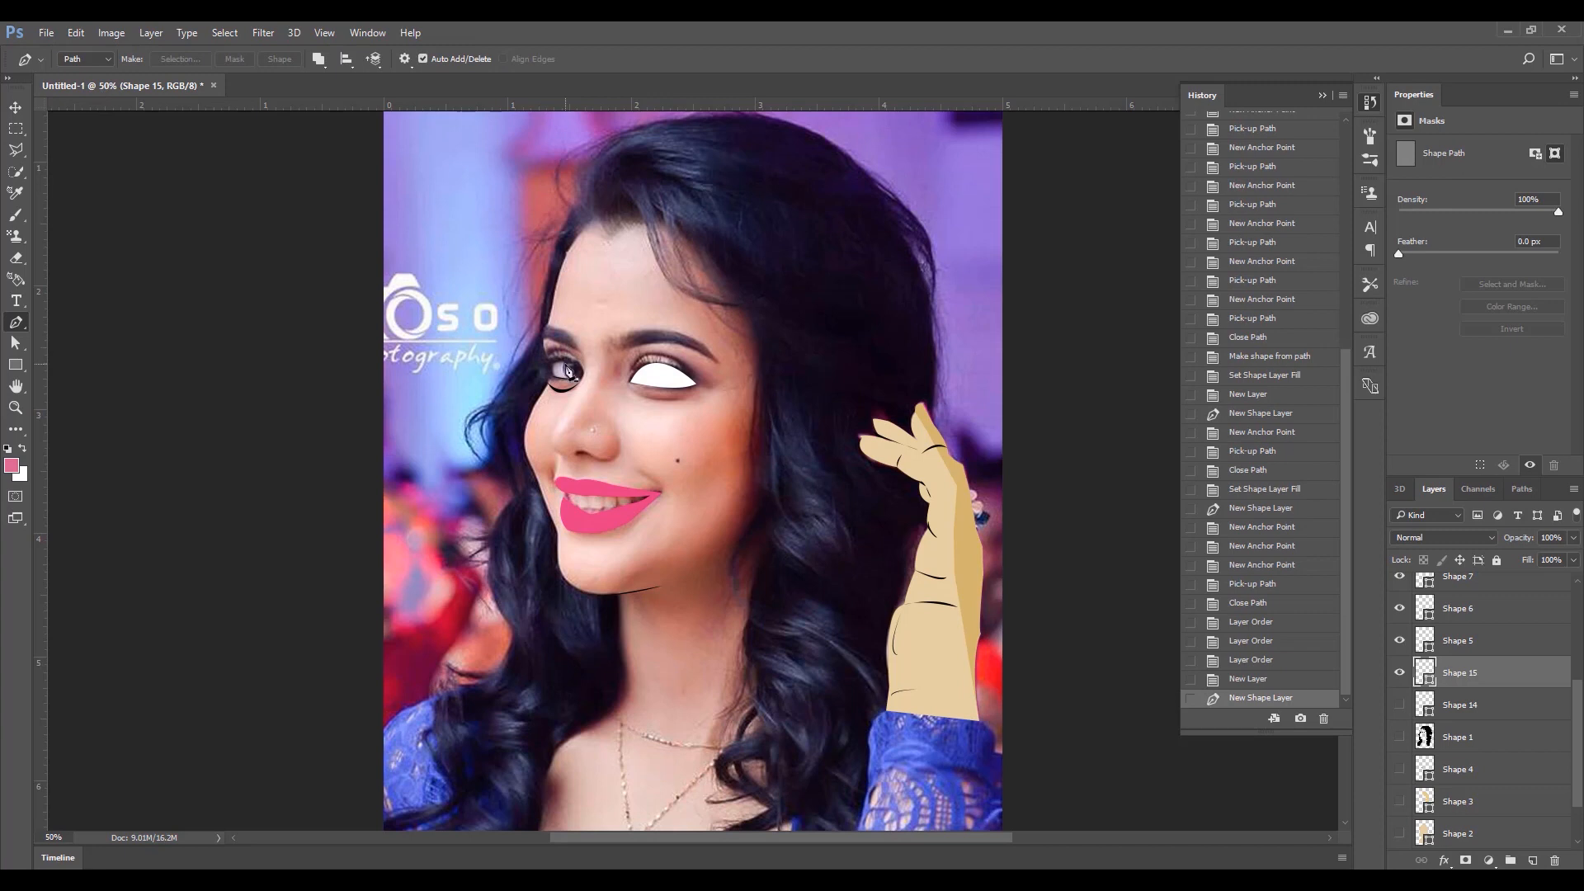
click(568, 363)
click(570, 372)
click(594, 378)
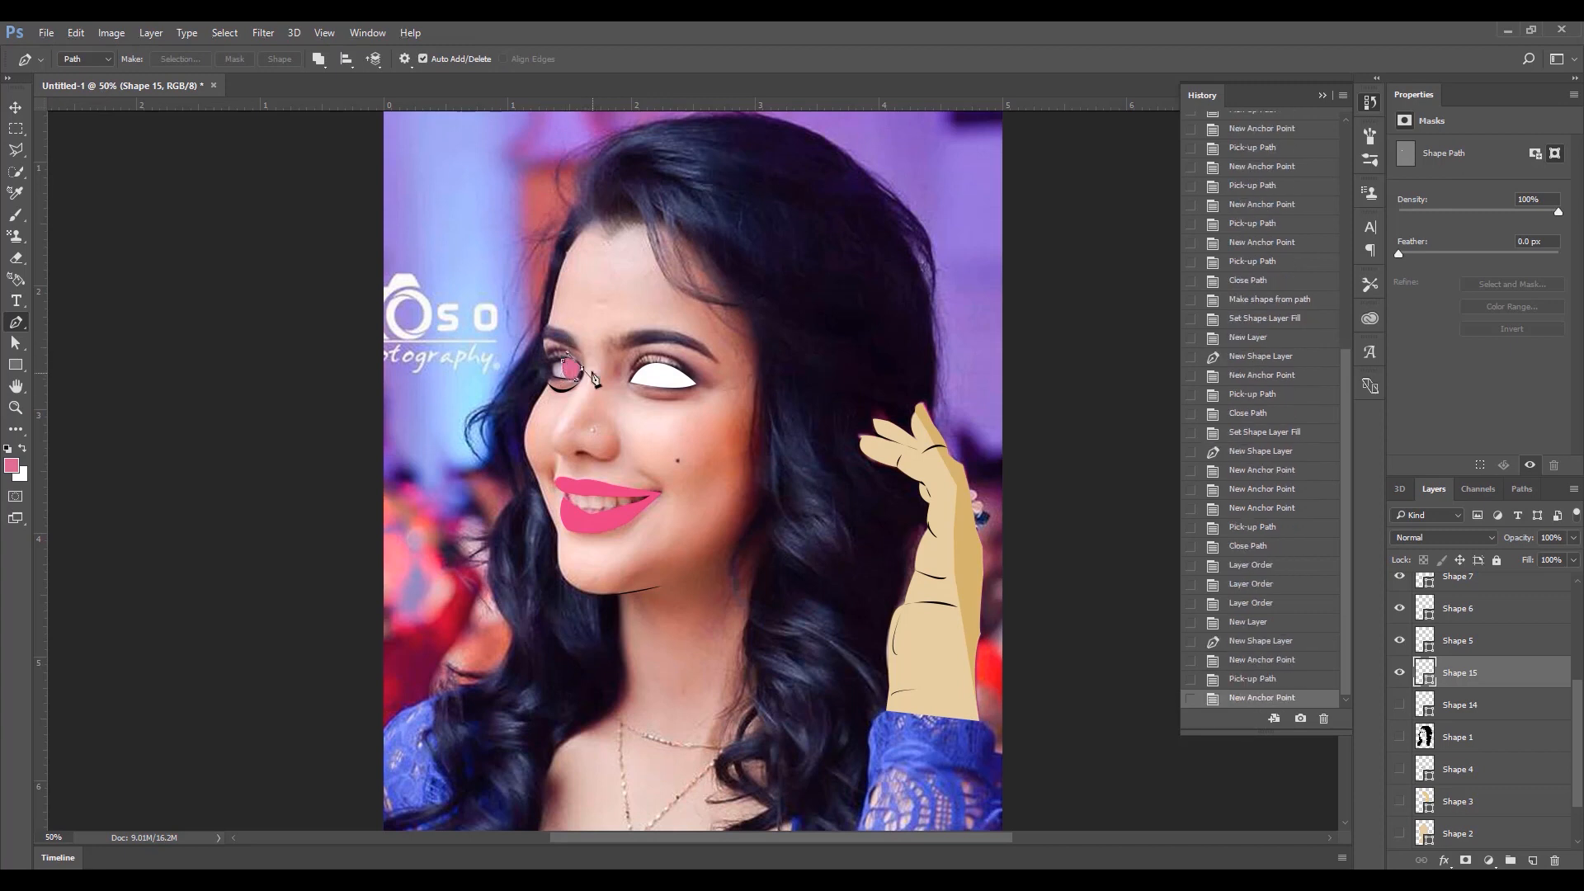
alt+click(581, 370)
click(576, 379)
- Switch the Pen tool to Shape mode and fill the left-hand iris with dark grey
click(83, 59)
click(78, 74)
click(151, 59)
click(116, 181)
click(151, 60)
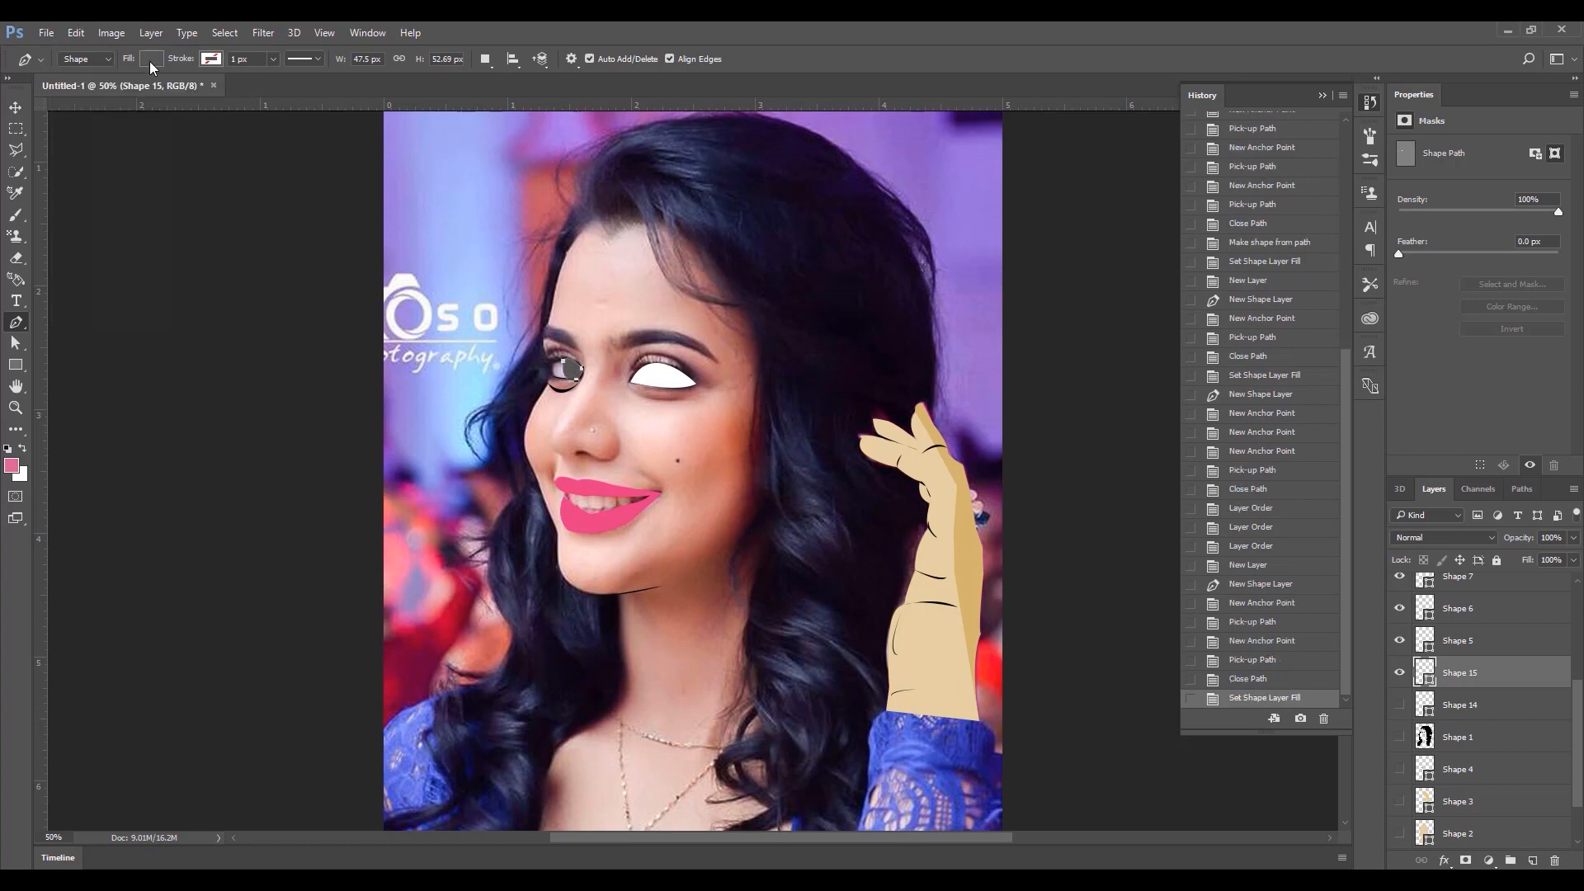
- Hide the right-hand eye white and trace that eye's iris as a dark grey shape
drag(1578, 714, 1578, 621)
click(1399, 621)
click(657, 367)
drag(661, 384, 688, 393)
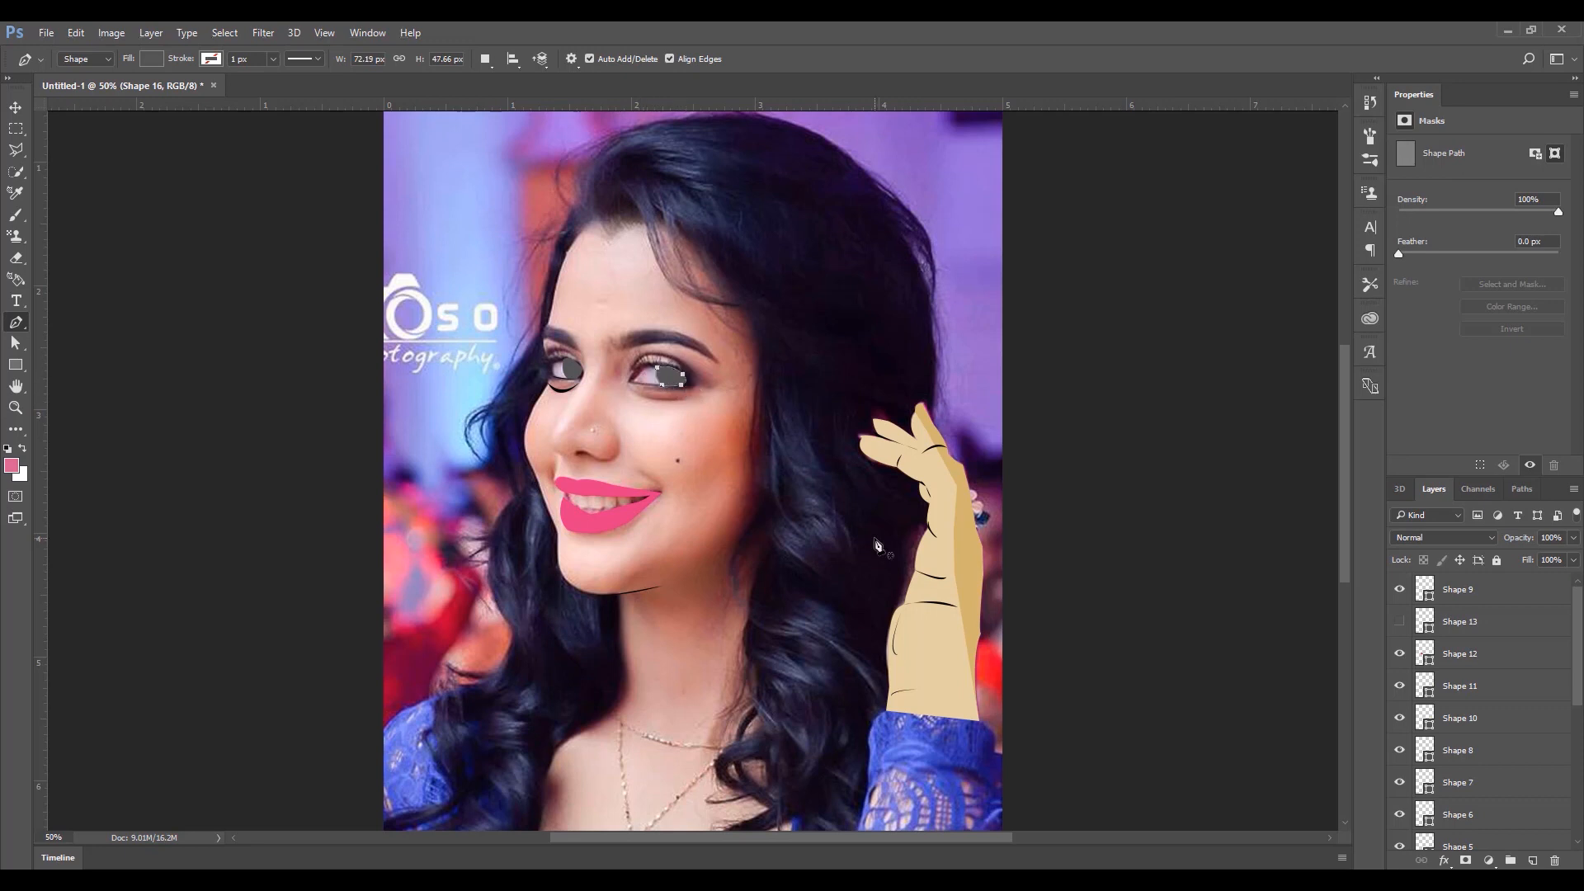
- Move the right-hand eye white to just above the hair shape, add a new layer above it and hide the eye white
click(1399, 627)
scroll(1451, 627, down, 2)
scroll(1451, 627, up, 2)
drag(1477, 623, 1495, 784)
mouse_move(1577, 731)
mouse_down()
mouse_move(1564, 629)
mouse_move(1579, 734)
mouse_up()
click(1532, 859)
click(1402, 756)
- Trace the lid and rim lines of the right-hand eye as thin shapes filled with black
click(631, 382)
drag(687, 381, 720, 416)
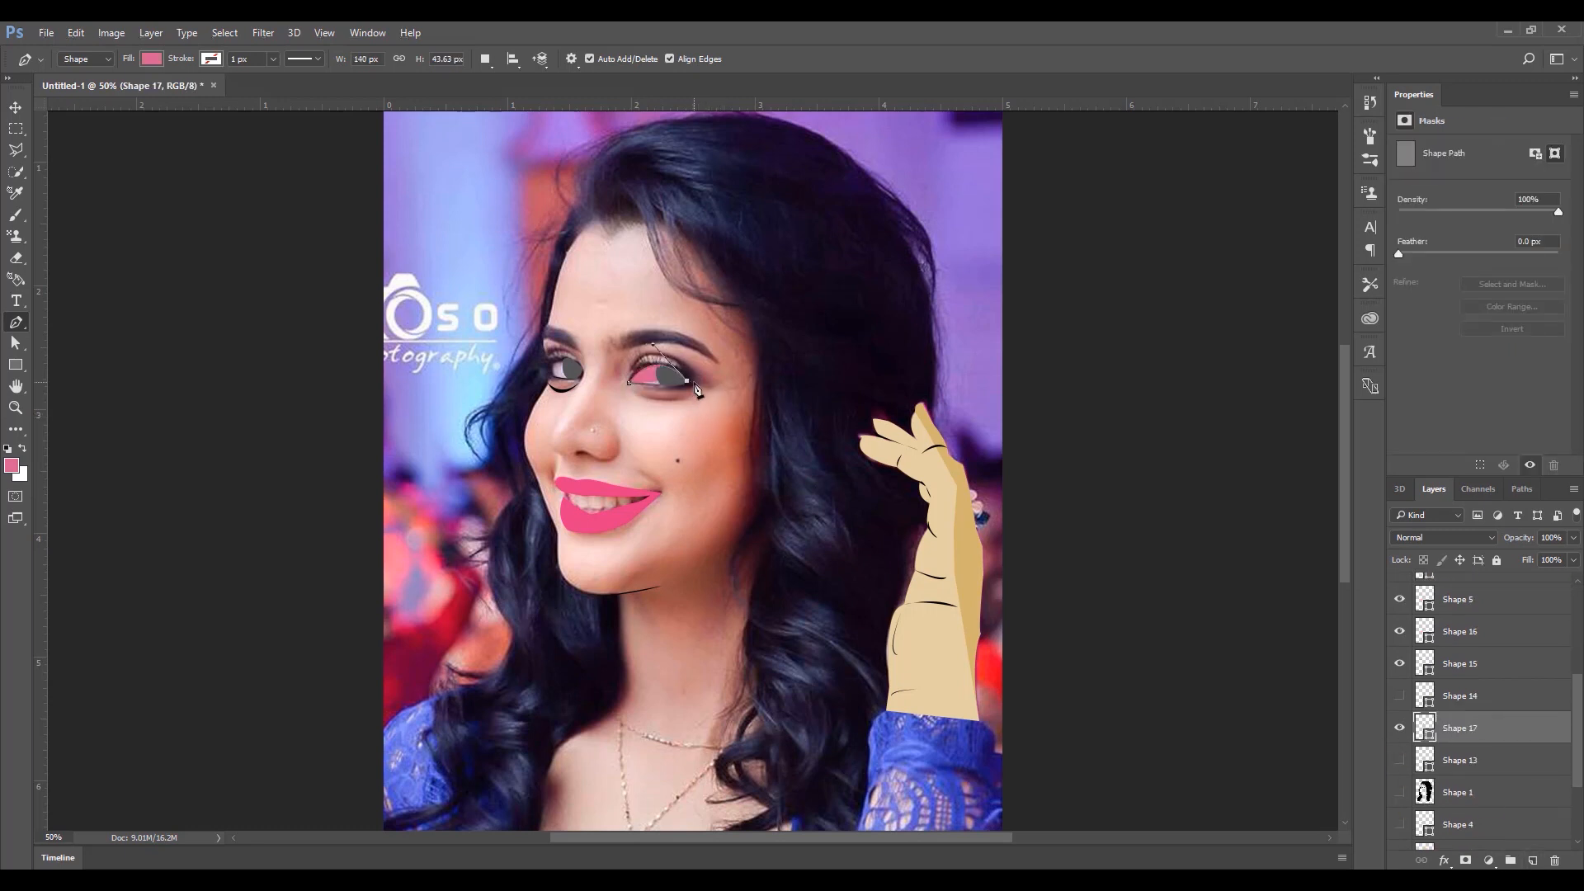
click(150, 59)
click(156, 141)
click(629, 375)
drag(662, 361, 706, 383)
click(629, 382)
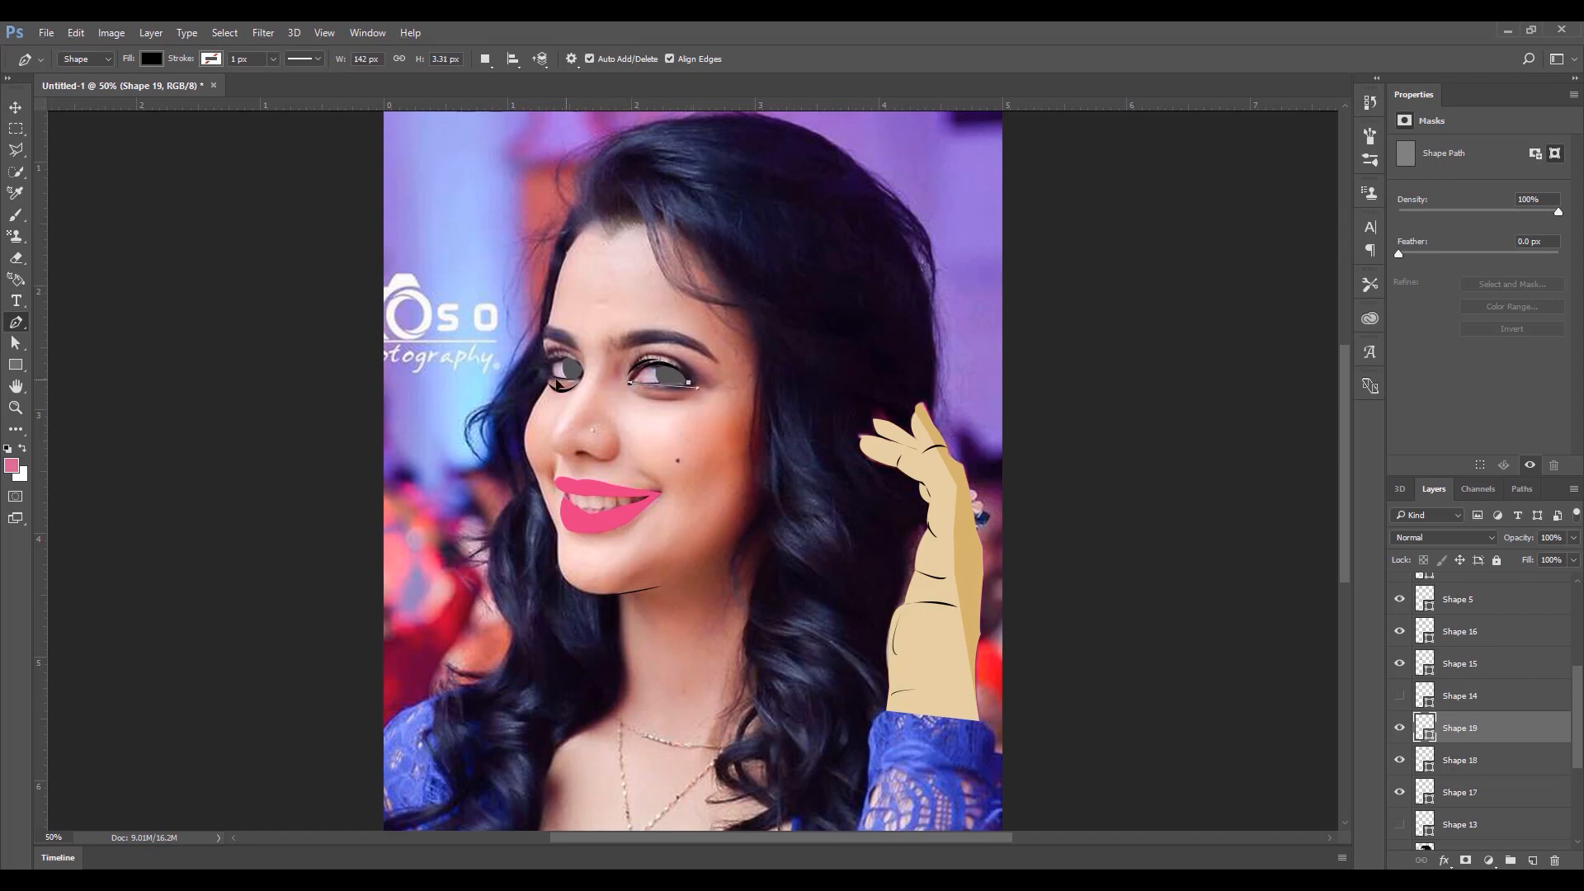
- Move the black eye-line shape above both irises and extend the right-hand eye's lower lash line out to its corner
drag(581, 376, 580, 376)
drag(1449, 716, 1445, 627)
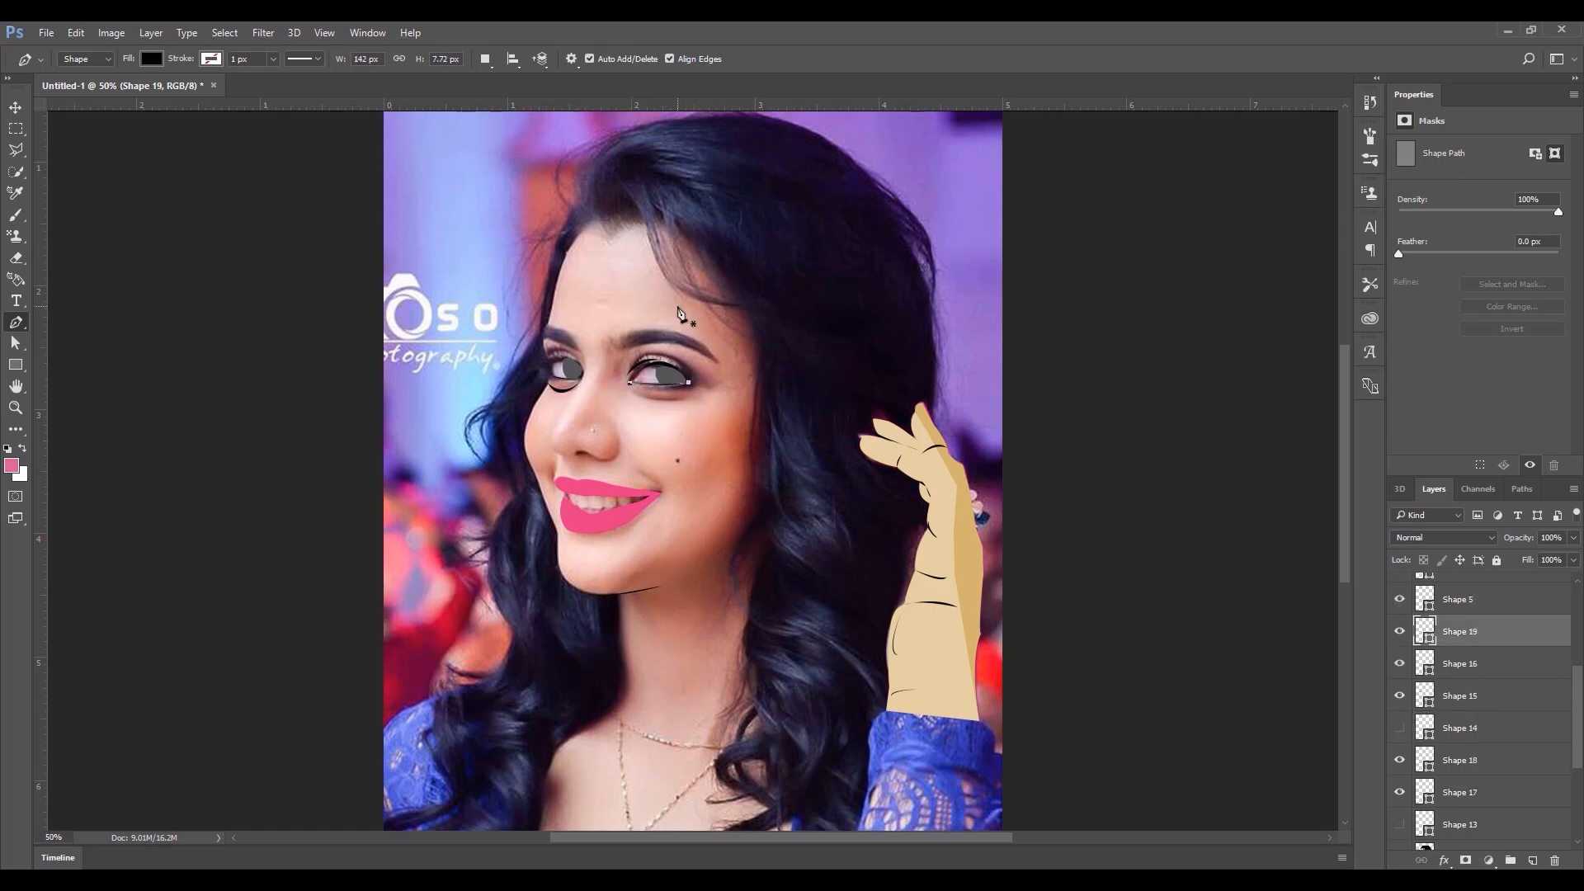
scroll(686, 315, up, 3)
drag(660, 636, 818, 607)
mouse_move(426, 574)
mouse_down()
mouse_move(384, 502)
mouse_move(326, 498)
mouse_up()
click(429, 566)
drag(681, 596, 741, 582)
click(707, 571)
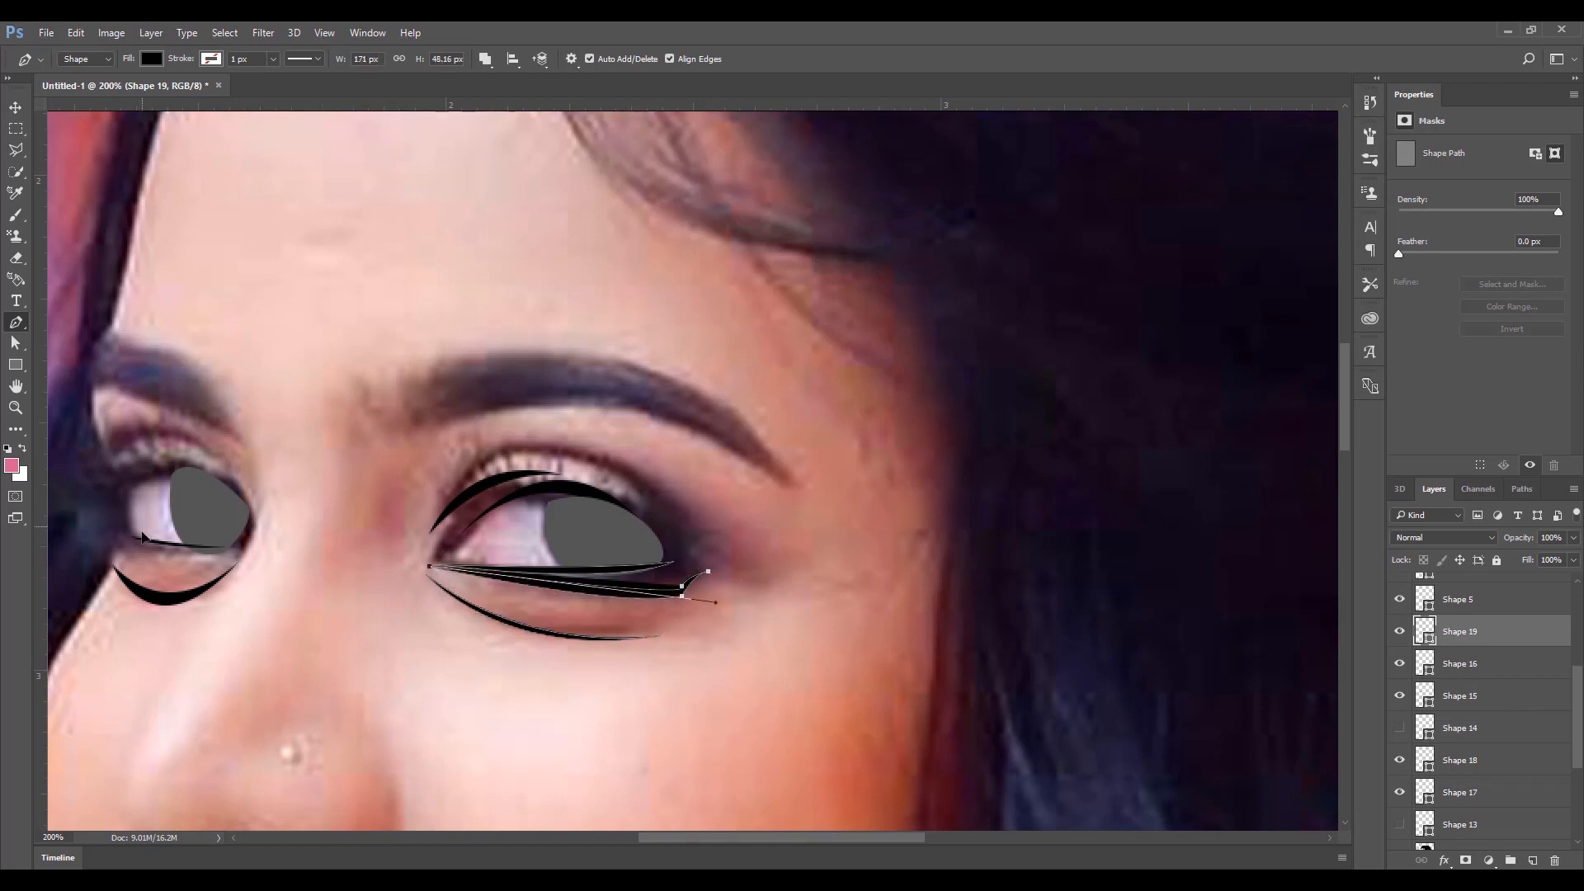
- Draw small pointed black eyelashes along the inner part of the right-hand eye's upper lid
click(442, 483)
click(449, 475)
drag(452, 508, 499, 488)
click(458, 462)
click(468, 450)
click(472, 441)
click(482, 441)
click(493, 444)
click(513, 446)
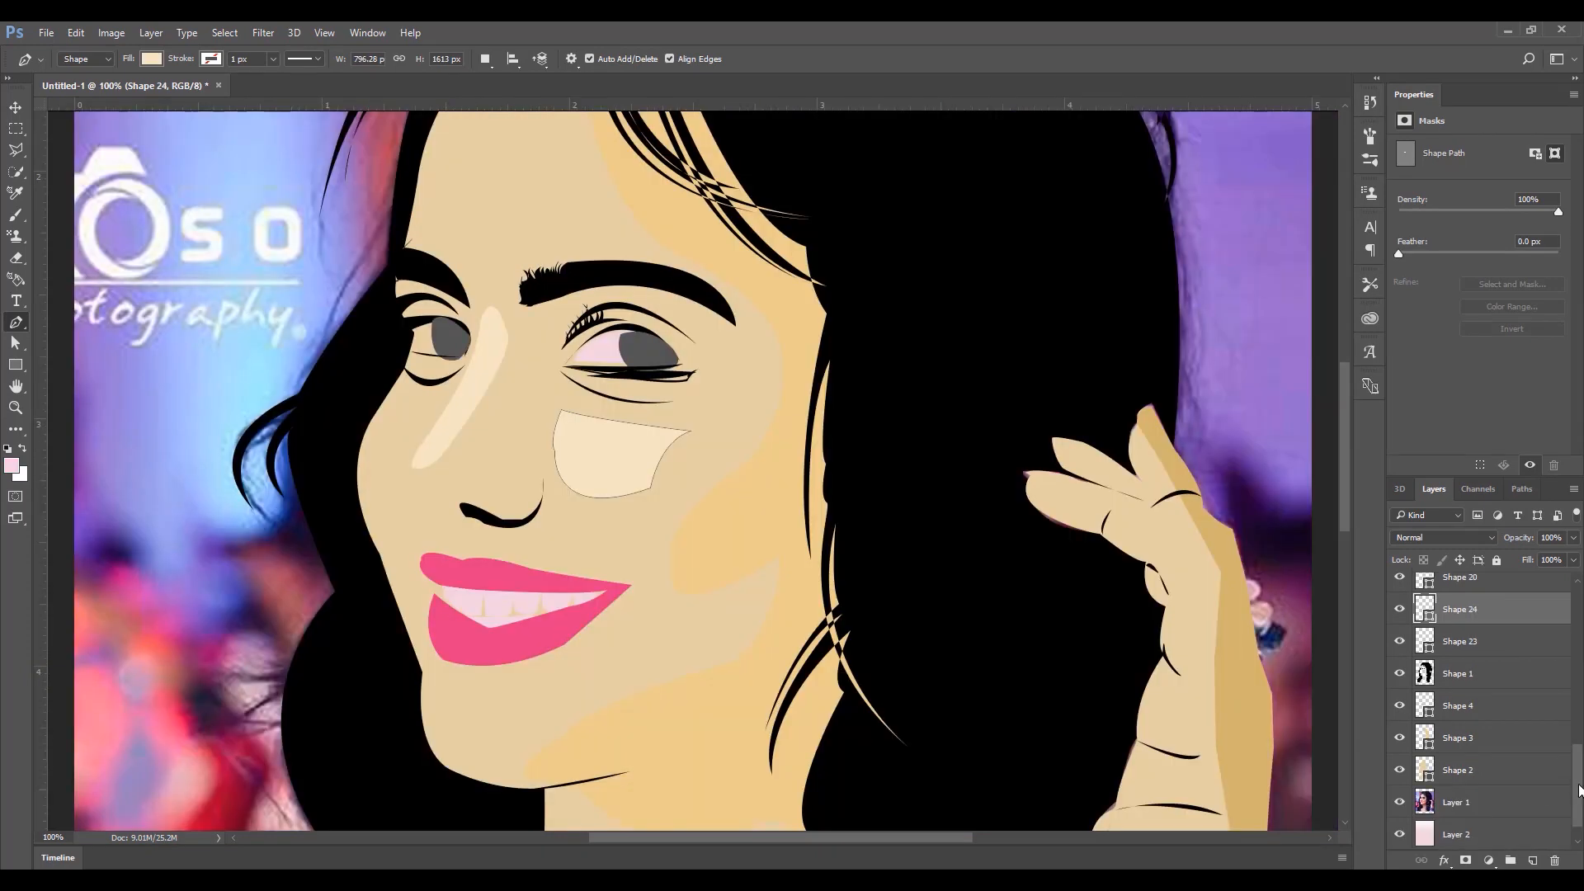
- Add a layer mask to the cheek highlight and soften its edges with a black brush
key(ctrl+0)
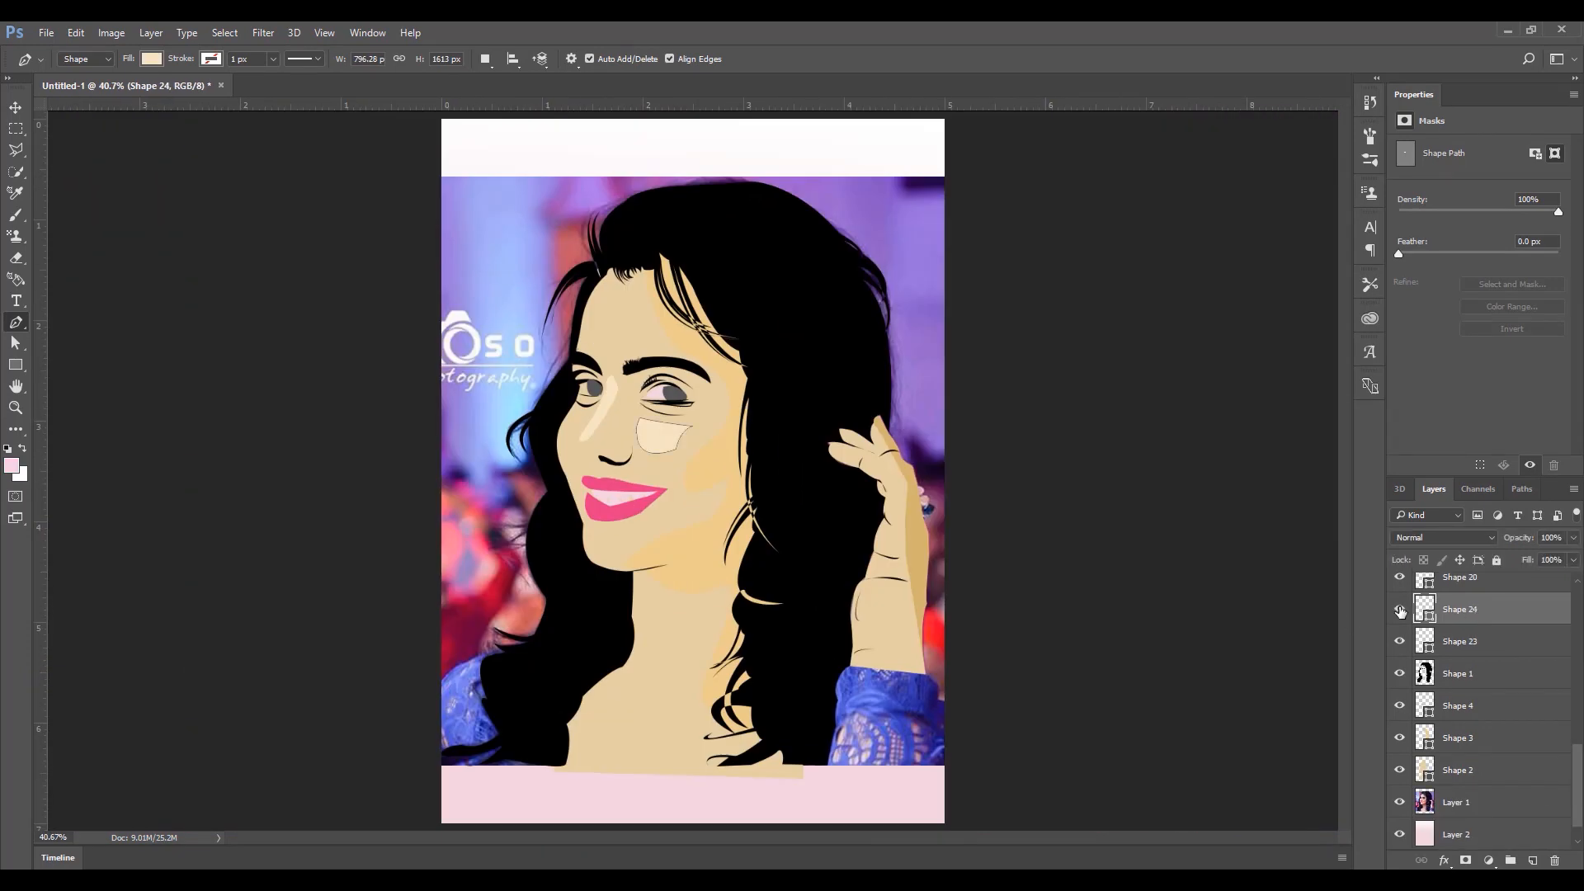
click(15, 214)
click(1489, 861)
click(1465, 859)
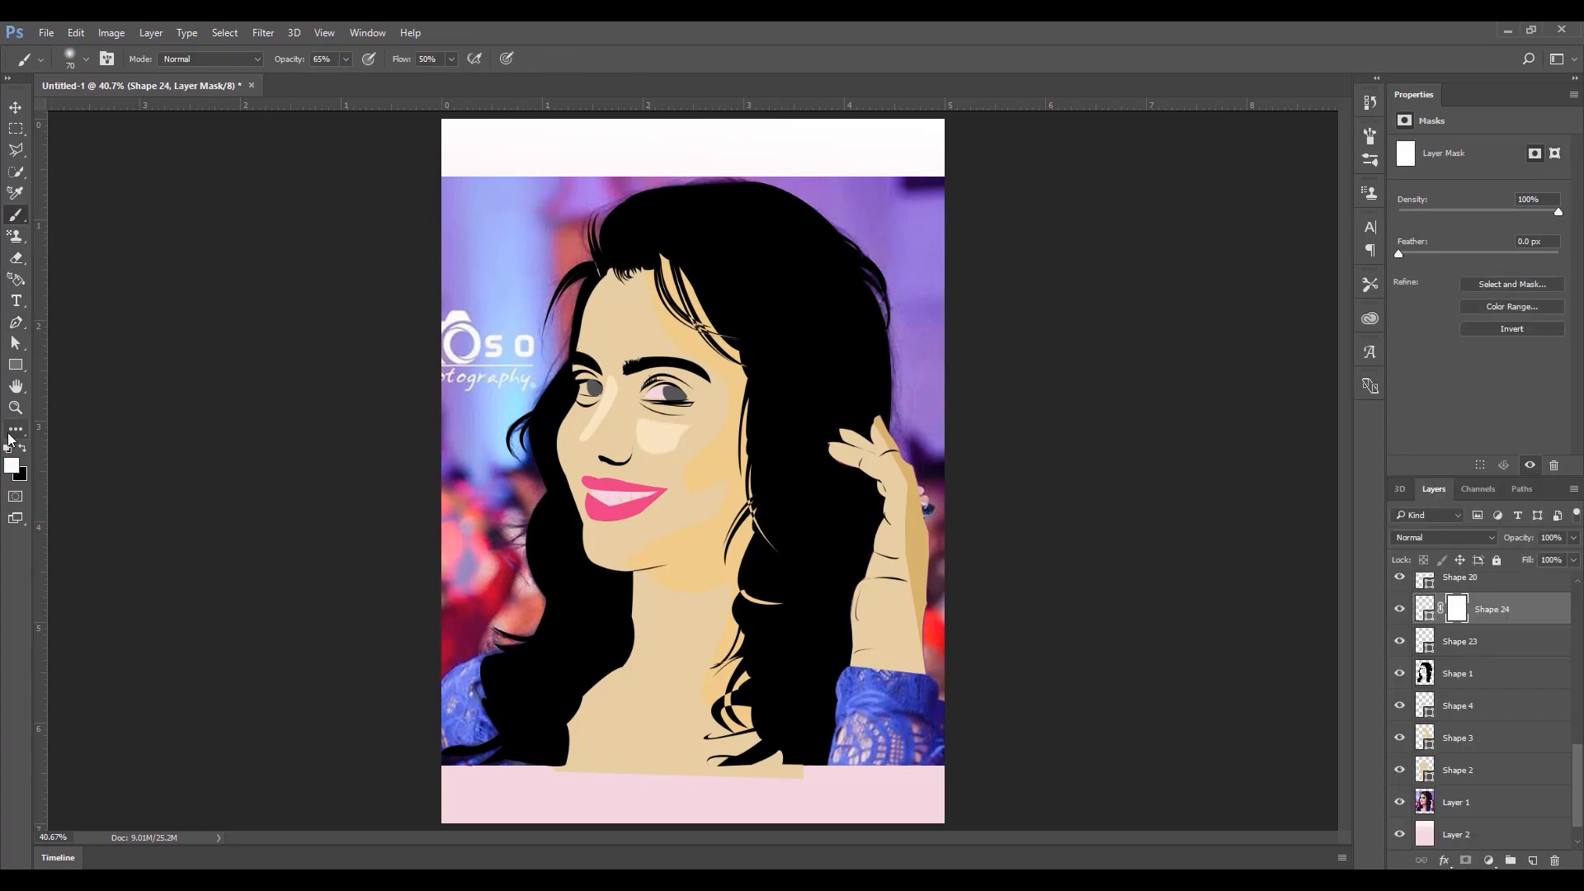
click(21, 449)
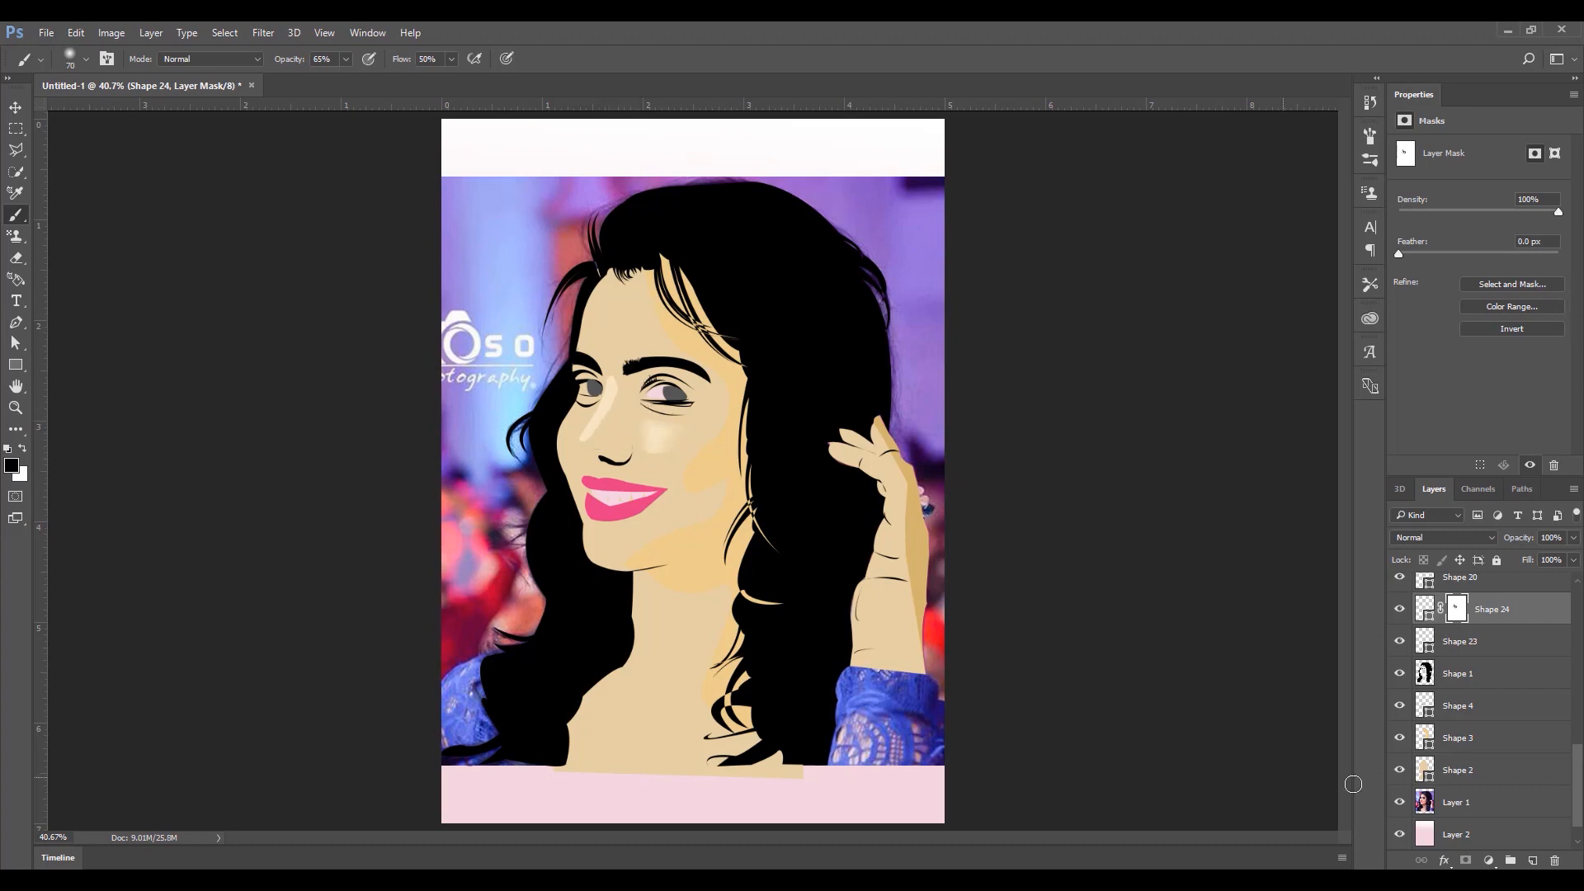
- Add layer masks to the nose highlight and the face shadow and soften their edges with the black brush
click(1485, 641)
click(1465, 859)
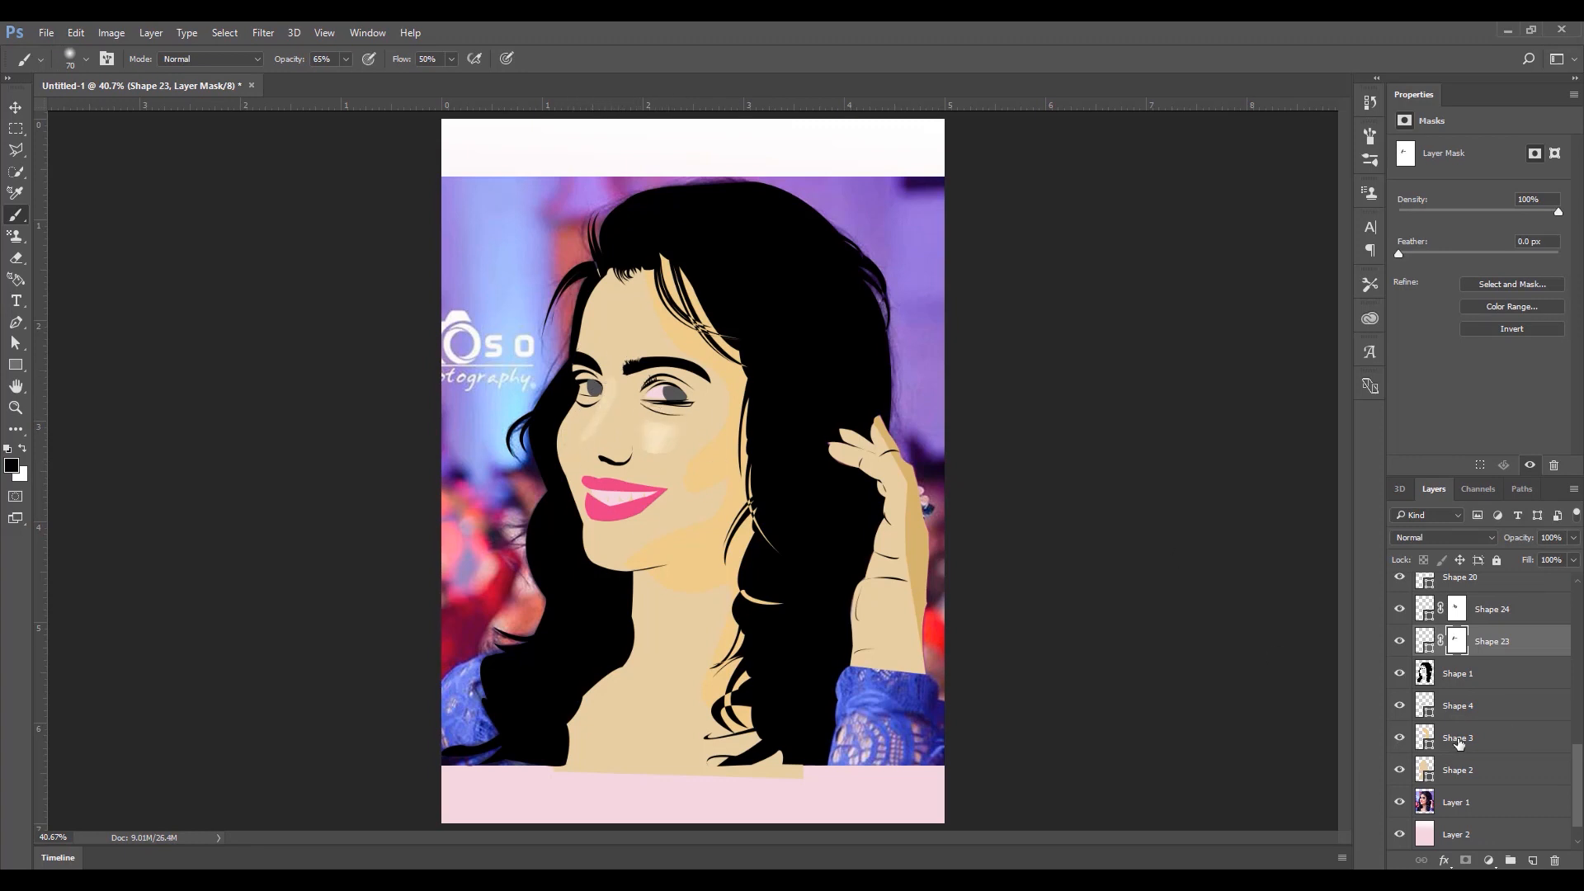
click(1459, 743)
click(1465, 859)
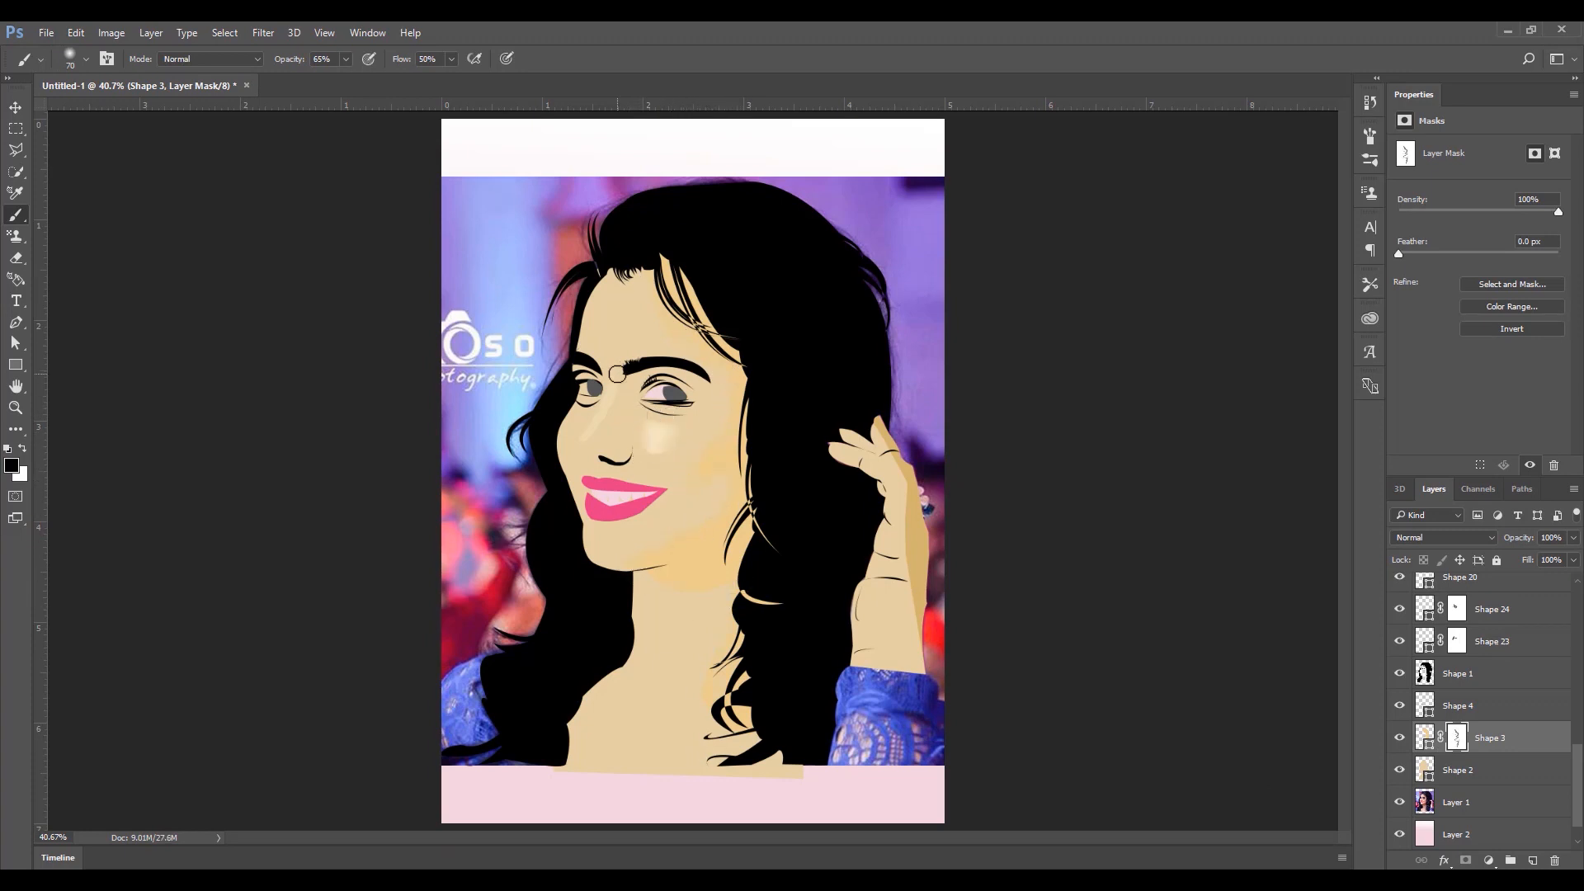
- Hide the hair, shadow, skin and background layers and trace a closed highlight shape on the forehead on a new layer
drag(1399, 835, 1397, 674)
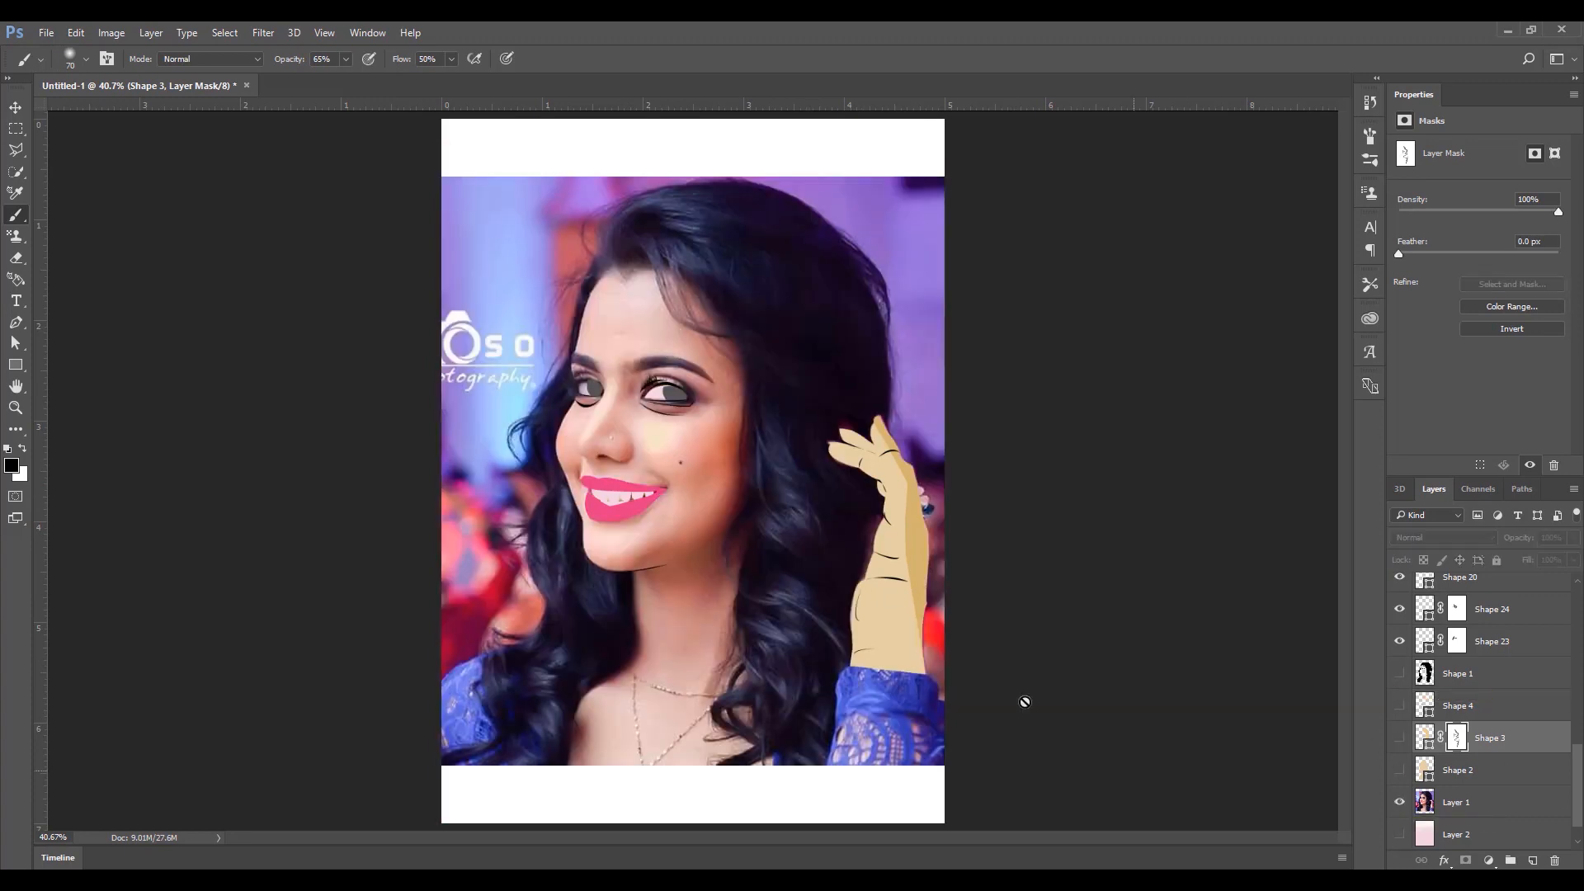
click(16, 322)
drag(1576, 759, 1577, 724)
click(1515, 705)
click(1532, 860)
click(675, 283)
drag(656, 276, 604, 283)
click(597, 324)
click(639, 339)
click(683, 312)
click(676, 282)
- Fill the forehead highlight with light cream
click(151, 59)
click(146, 91)
click(114, 90)
click(73, 145)
click(151, 59)
- Add a layer mask to the forehead highlight and soften its edges with the black brush
click(1465, 859)
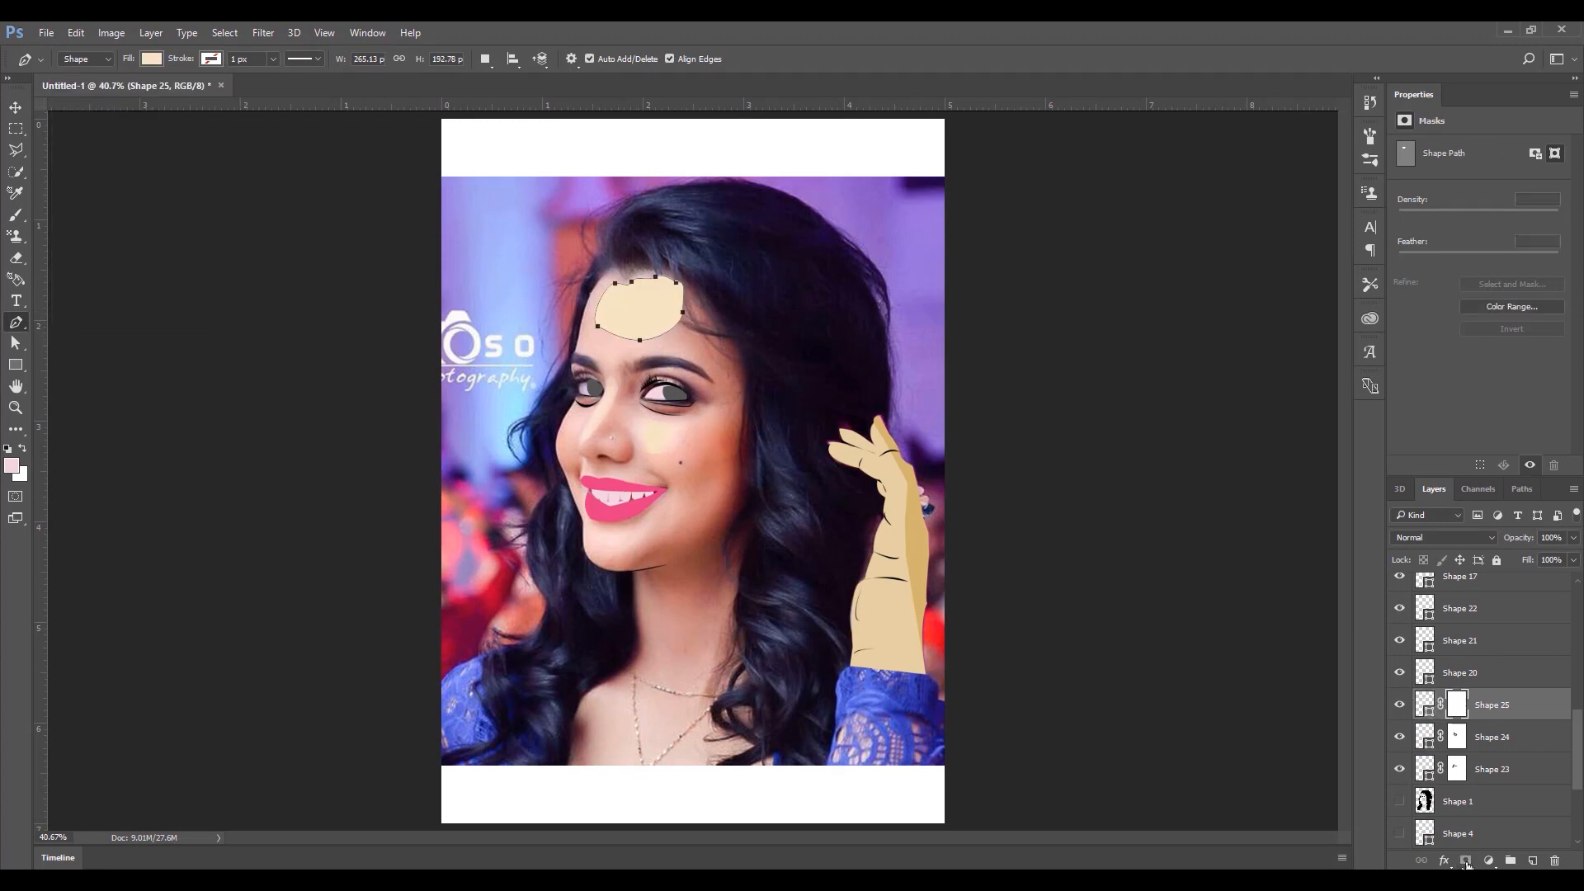
click(16, 218)
mouse_move(691, 282)
mouse_down()
mouse_move(654, 273)
mouse_move(670, 344)
mouse_up()
drag(644, 268, 670, 341)
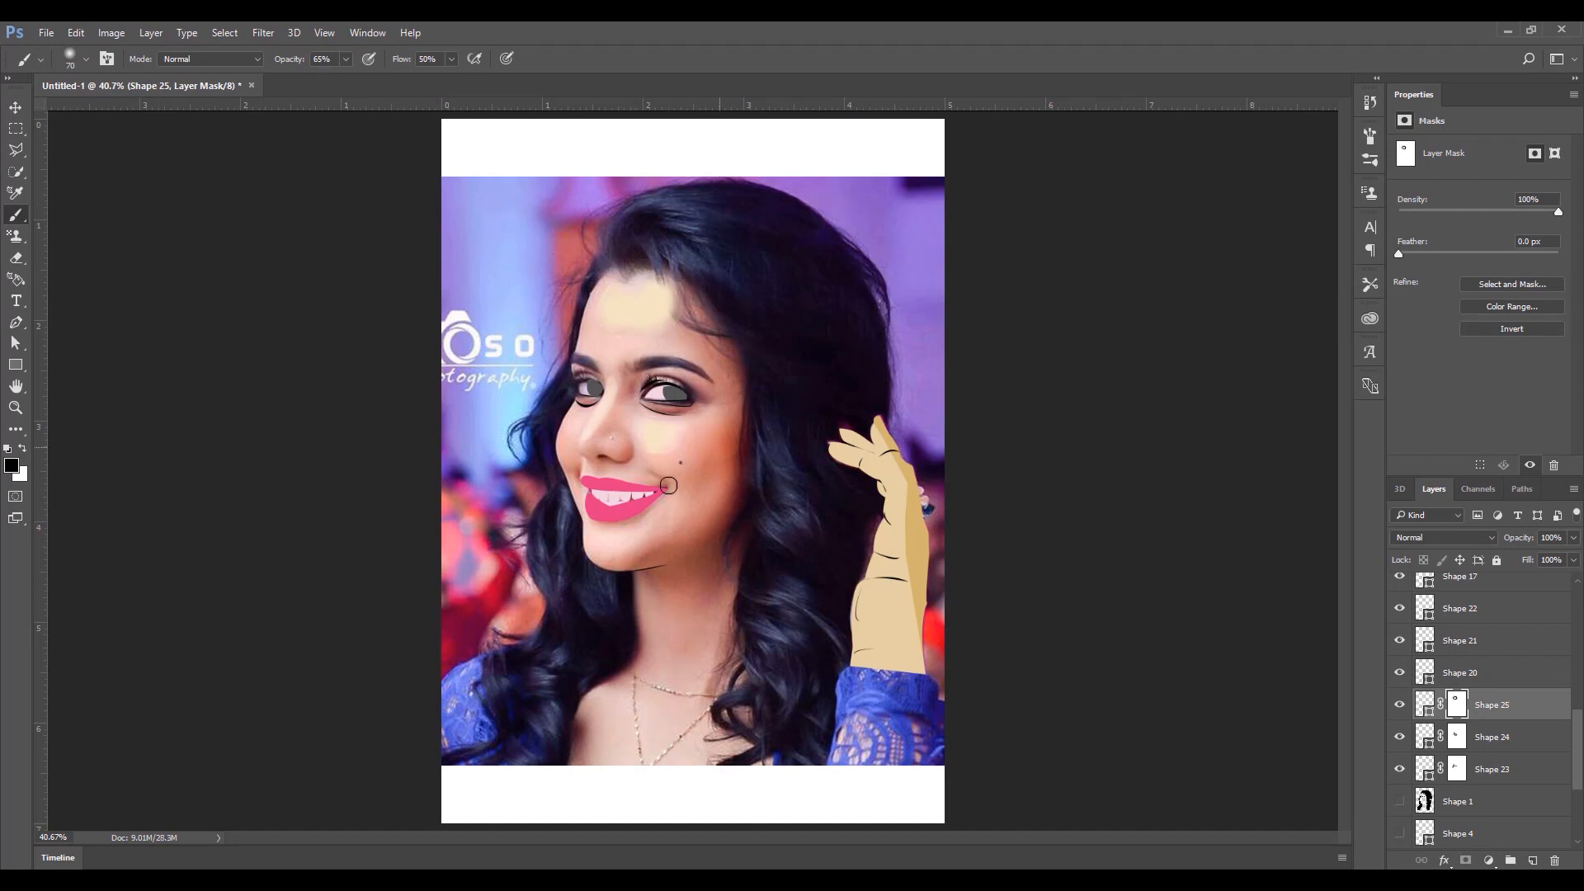
- Show the hair, shadow and skin layers again and move the forehead highlight directly below the hair shape
drag(1578, 722, 1578, 775)
drag(1399, 640, 1400, 734)
click(1461, 642)
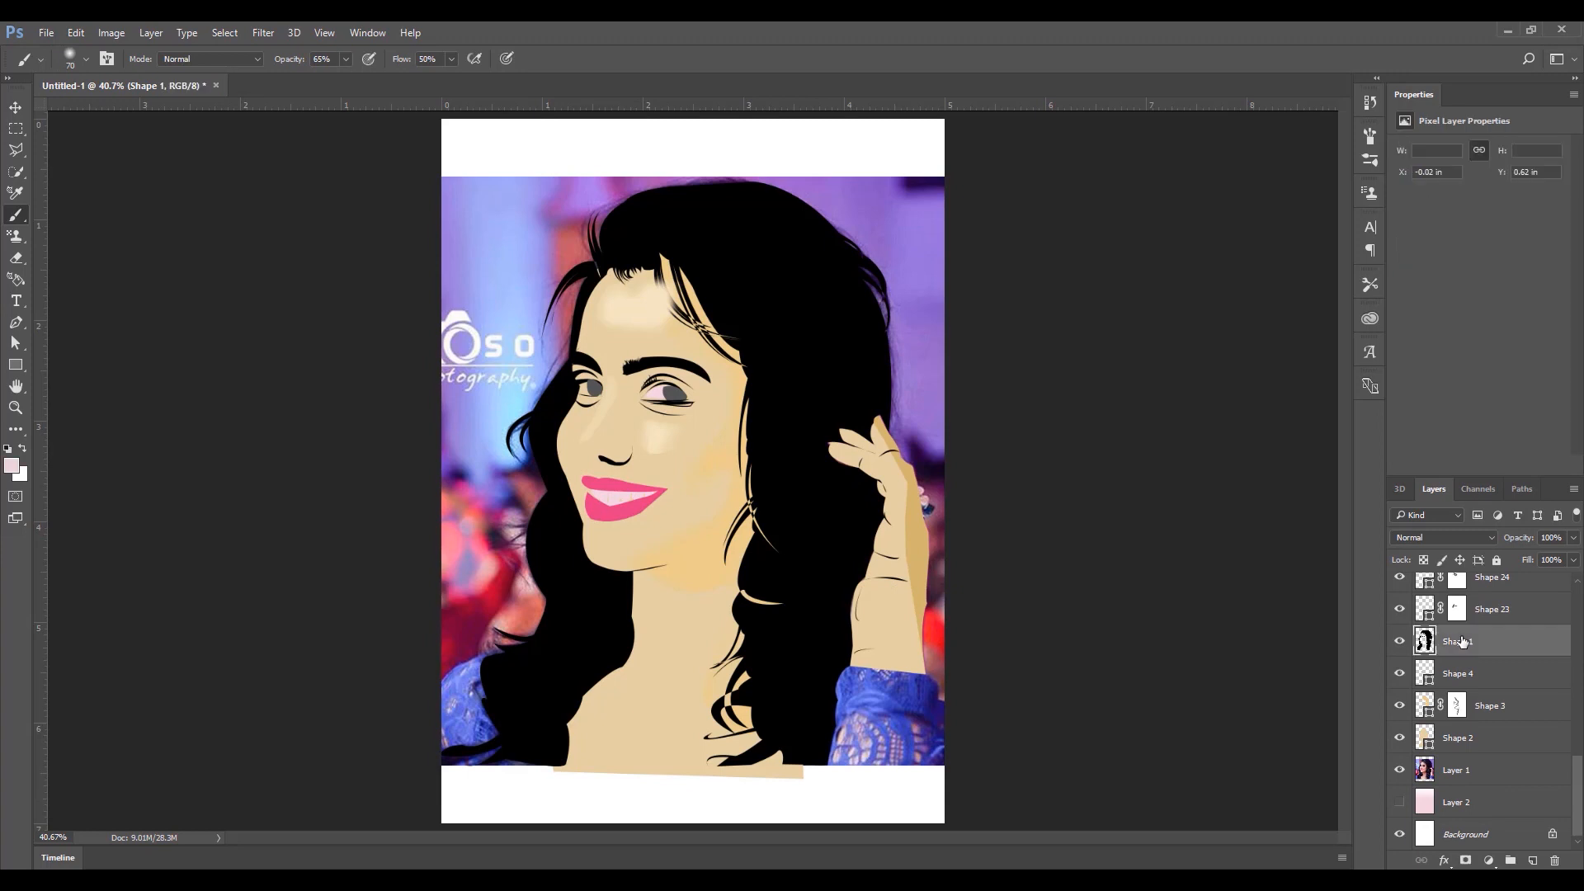
drag(1578, 823, 1581, 789)
drag(1489, 652, 1491, 759)
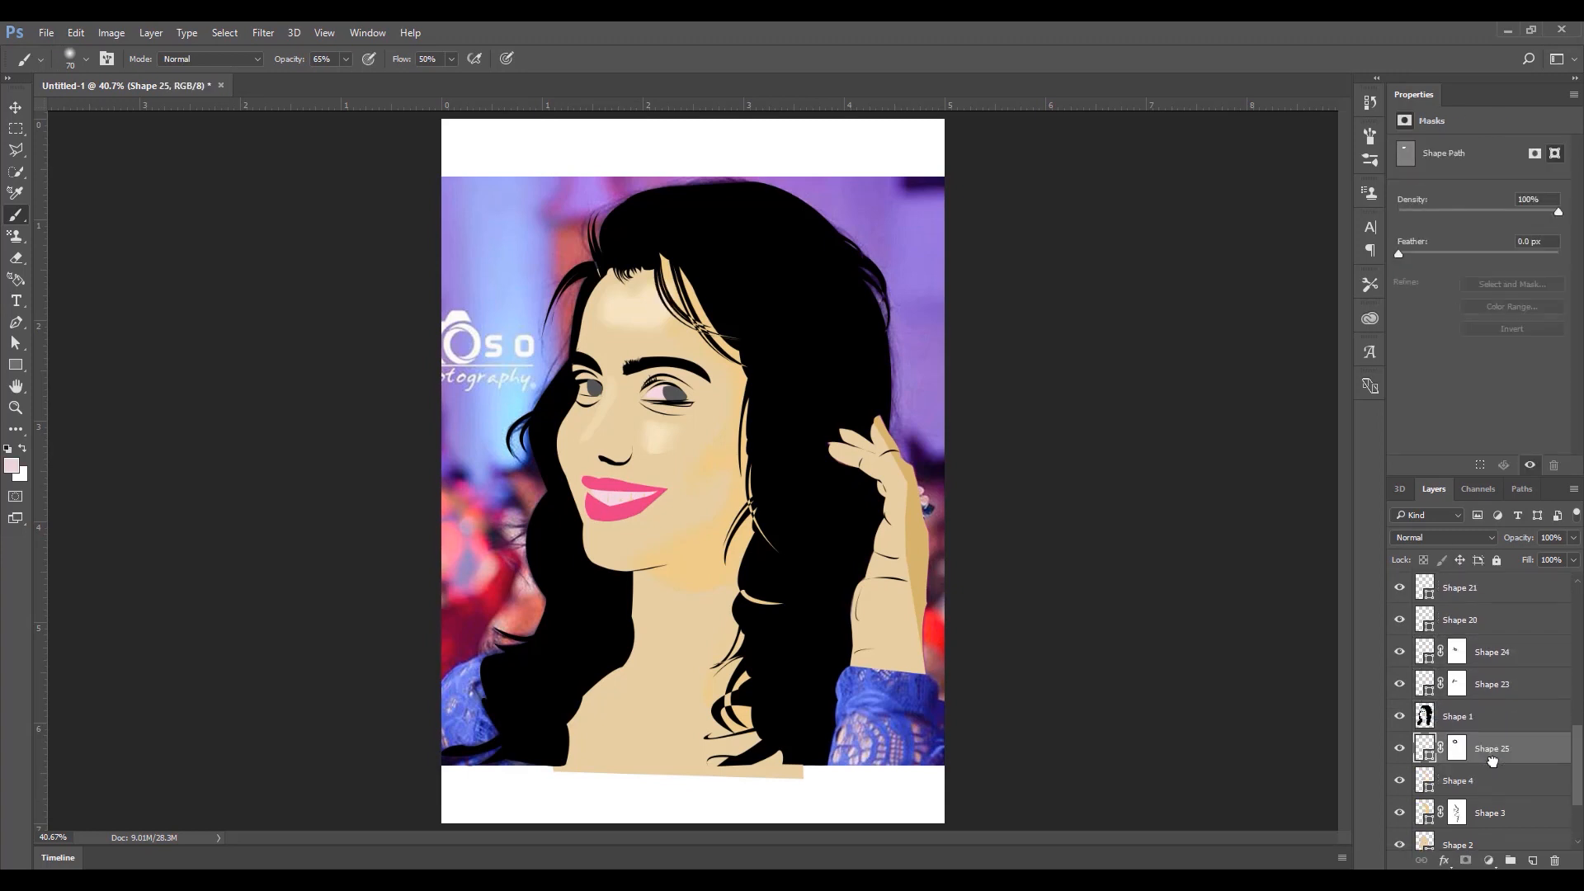
click(1423, 651)
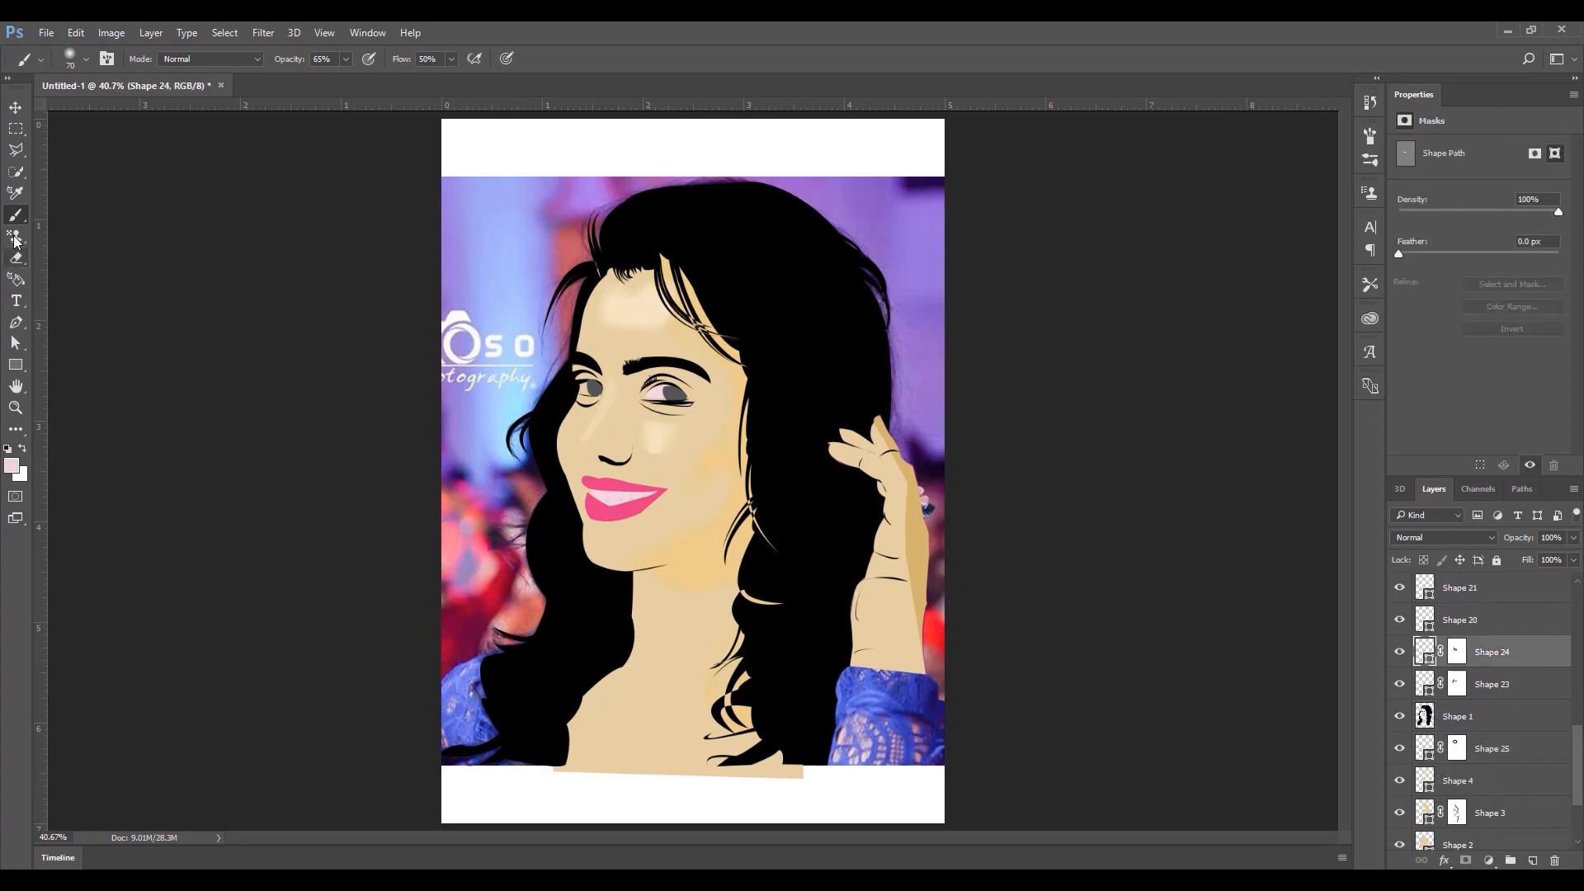
click(1369, 102)
click(1287, 663)
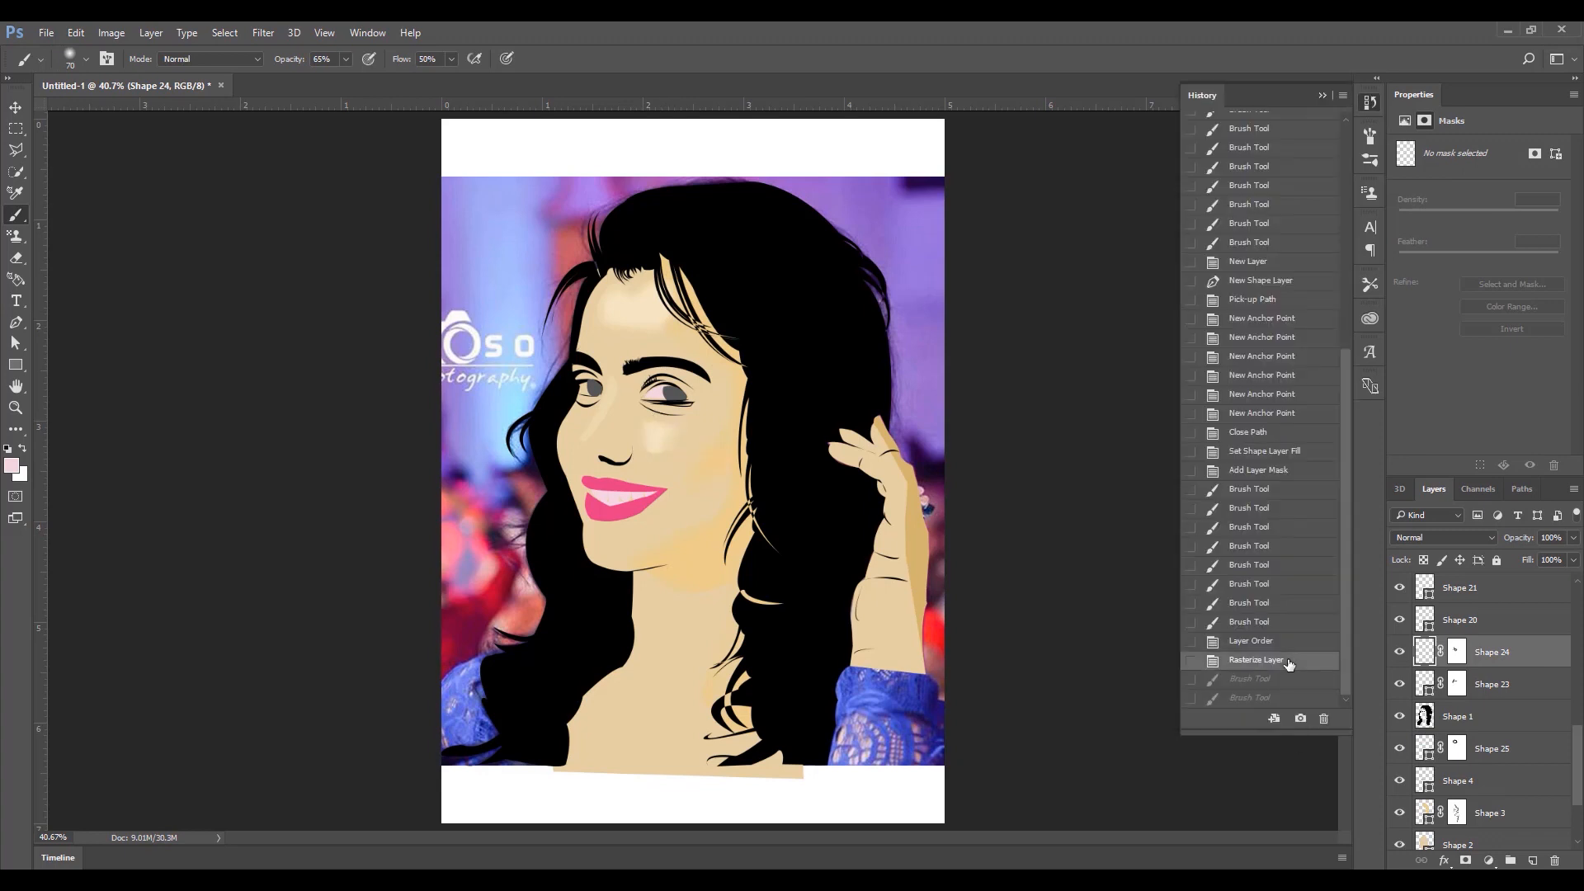
click(1286, 643)
- Select the cheek highlight's layer mask and retouch the highlight's edges with a black brush
click(1374, 642)
click(1399, 651)
click(1399, 651)
right_click(16, 215)
click(6, 447)
click(699, 429)
key(Escape)
click(1455, 652)
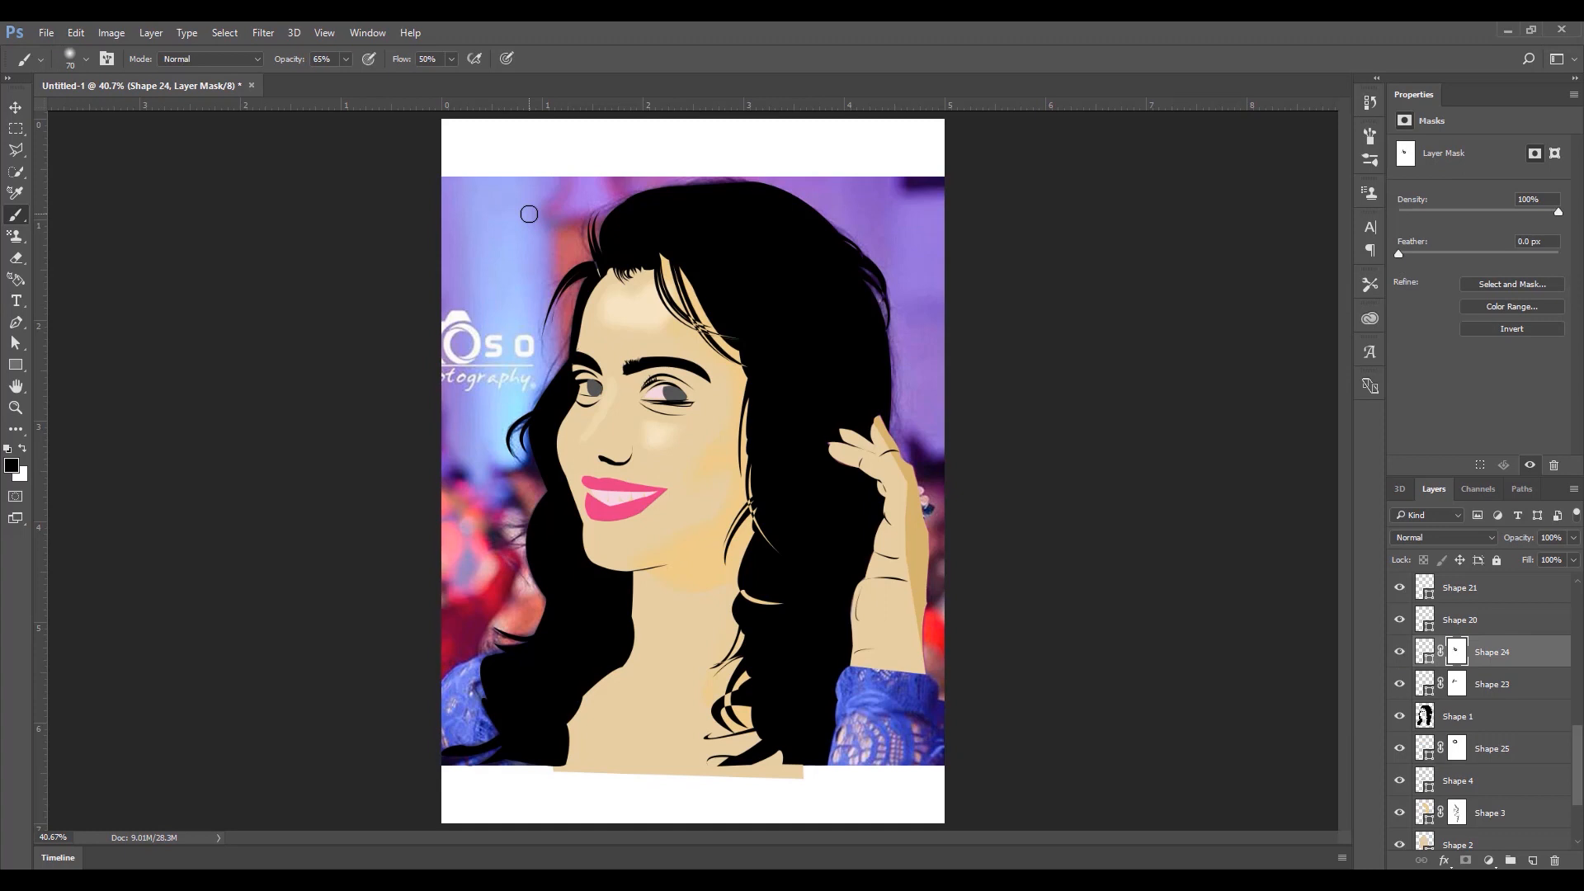
- Add a new layer among the mouth shapes, hide the hair, shadow and skin layers and start tracing the mouth opening under the upper lip
mouse_move(1577, 765)
mouse_down()
mouse_move(1577, 741)
mouse_move(1580, 776)
mouse_up()
click(1475, 670)
click(1532, 860)
drag(1399, 743, 1399, 615)
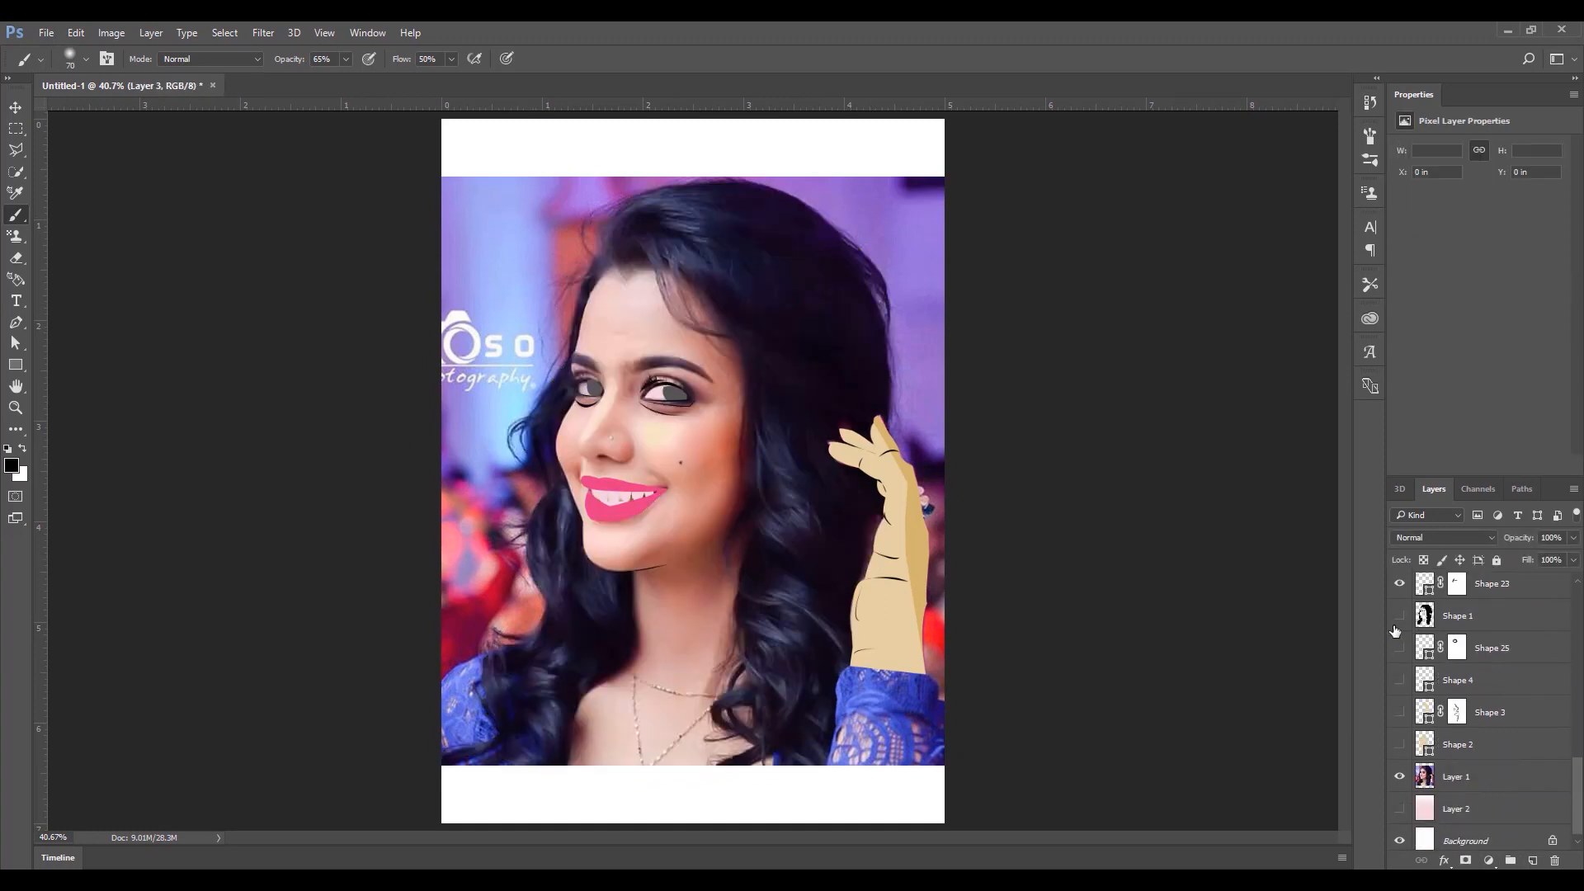
click(24, 318)
key(ctrl+1)
click(444, 525)
click(444, 517)
drag(589, 523, 630, 512)
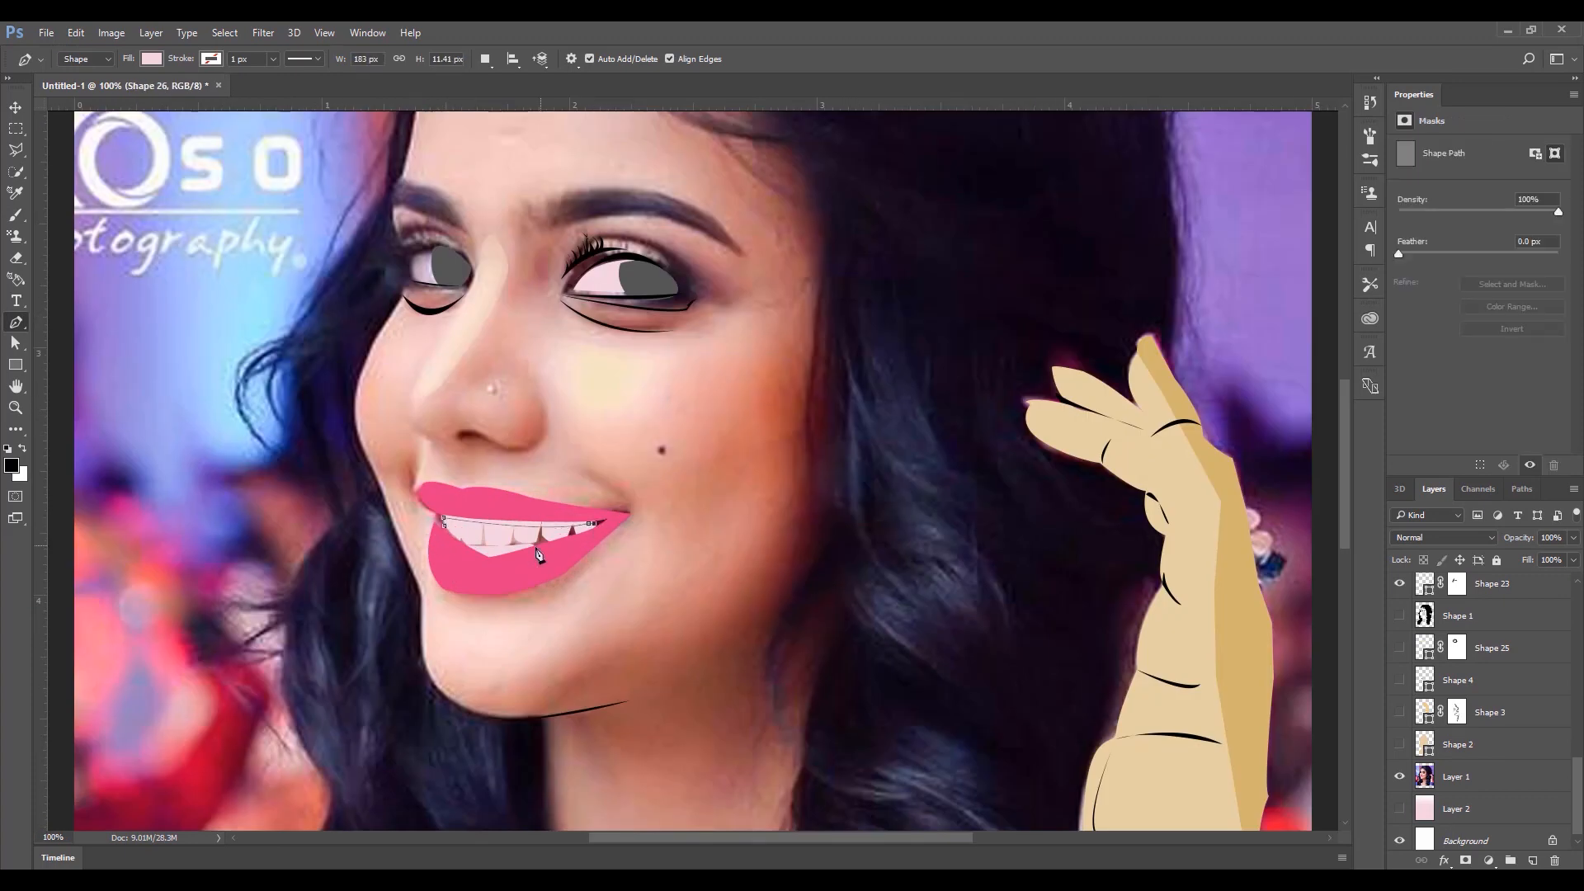
- Step back the misplaced anchor points in the history and complete the closed outline of the mouth opening around the teeth
key(ctrl+z)
drag(499, 553, 445, 529)
alt+click(499, 553)
click(1368, 102)
click(1276, 663)
click(1275, 682)
click(1276, 641)
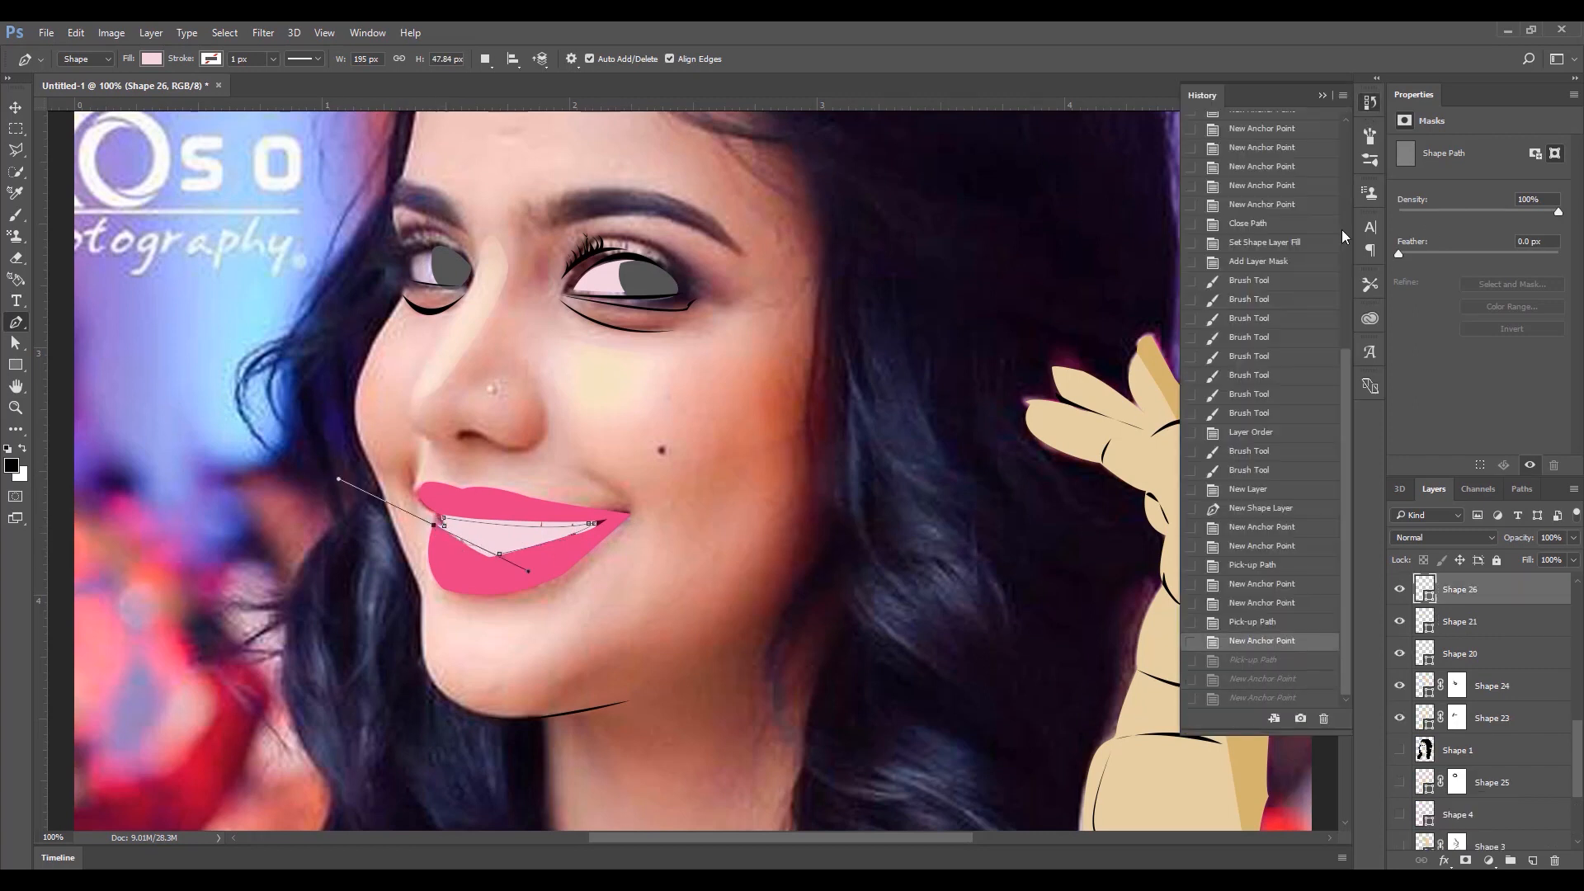
click(1369, 102)
alt+click(433, 525)
click(486, 557)
drag(610, 516, 648, 480)
alt+click(609, 516)
mouse_move(438, 511)
mouse_down()
mouse_move(410, 495)
mouse_move(436, 524)
mouse_up()
- Fill the mouth-opening shape with dark pink
click(154, 61)
click(229, 91)
click(512, 168)
click(752, 159)
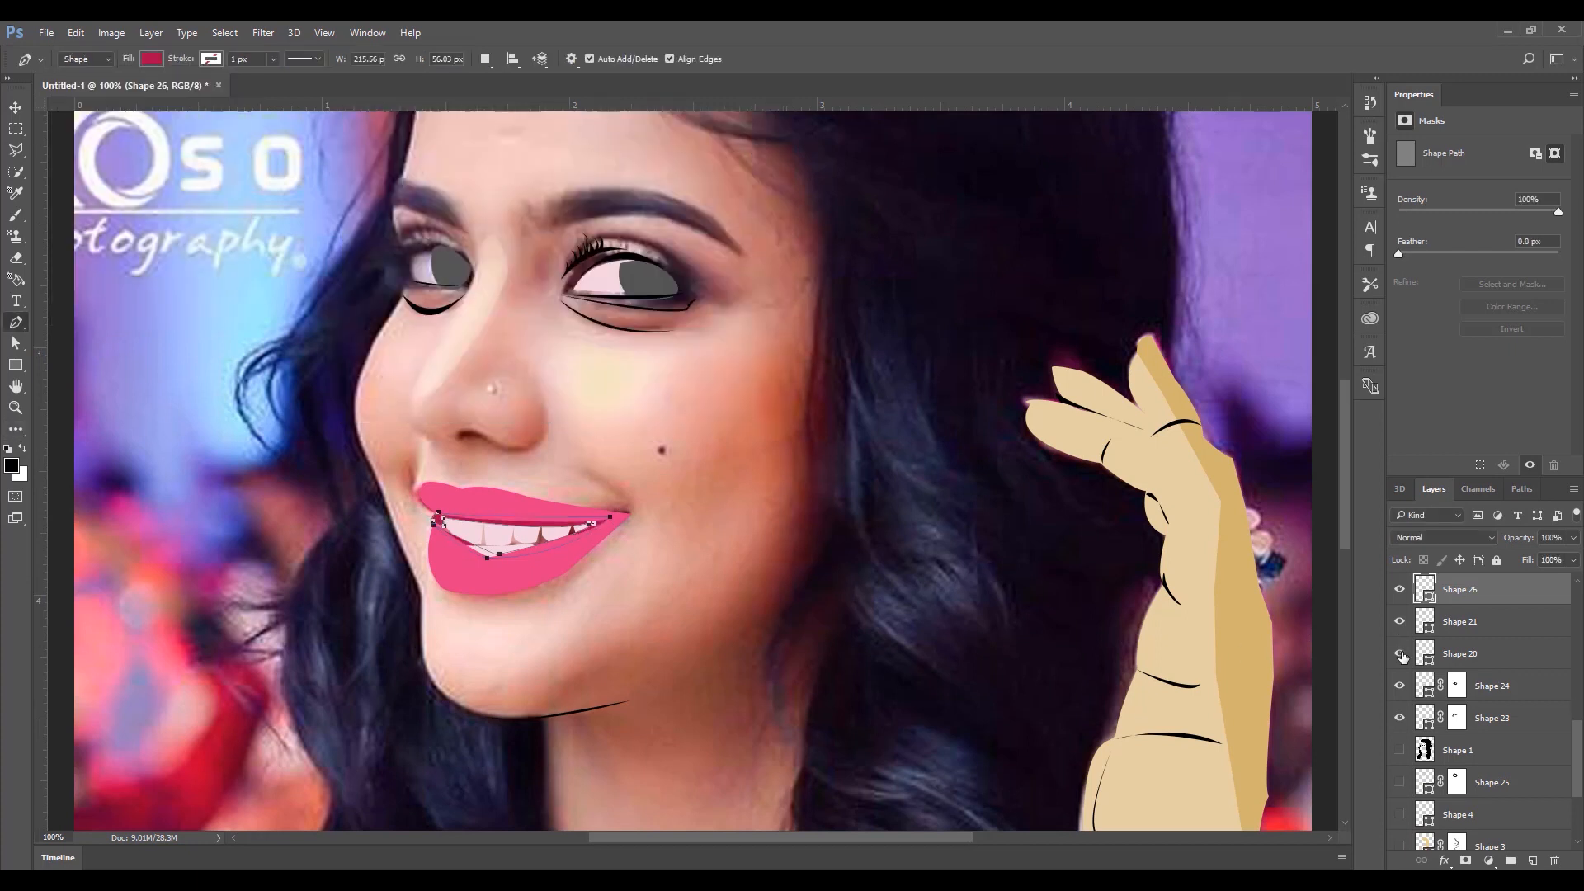
- Add a new layer lower among the mouth shapes and trace the area around the teeth as a closed shape
click(1488, 627)
key(ctrl+shift+alt+n)
drag(1488, 627, 1488, 673)
click(455, 526)
click(582, 518)
click(575, 536)
click(508, 558)
click(475, 560)
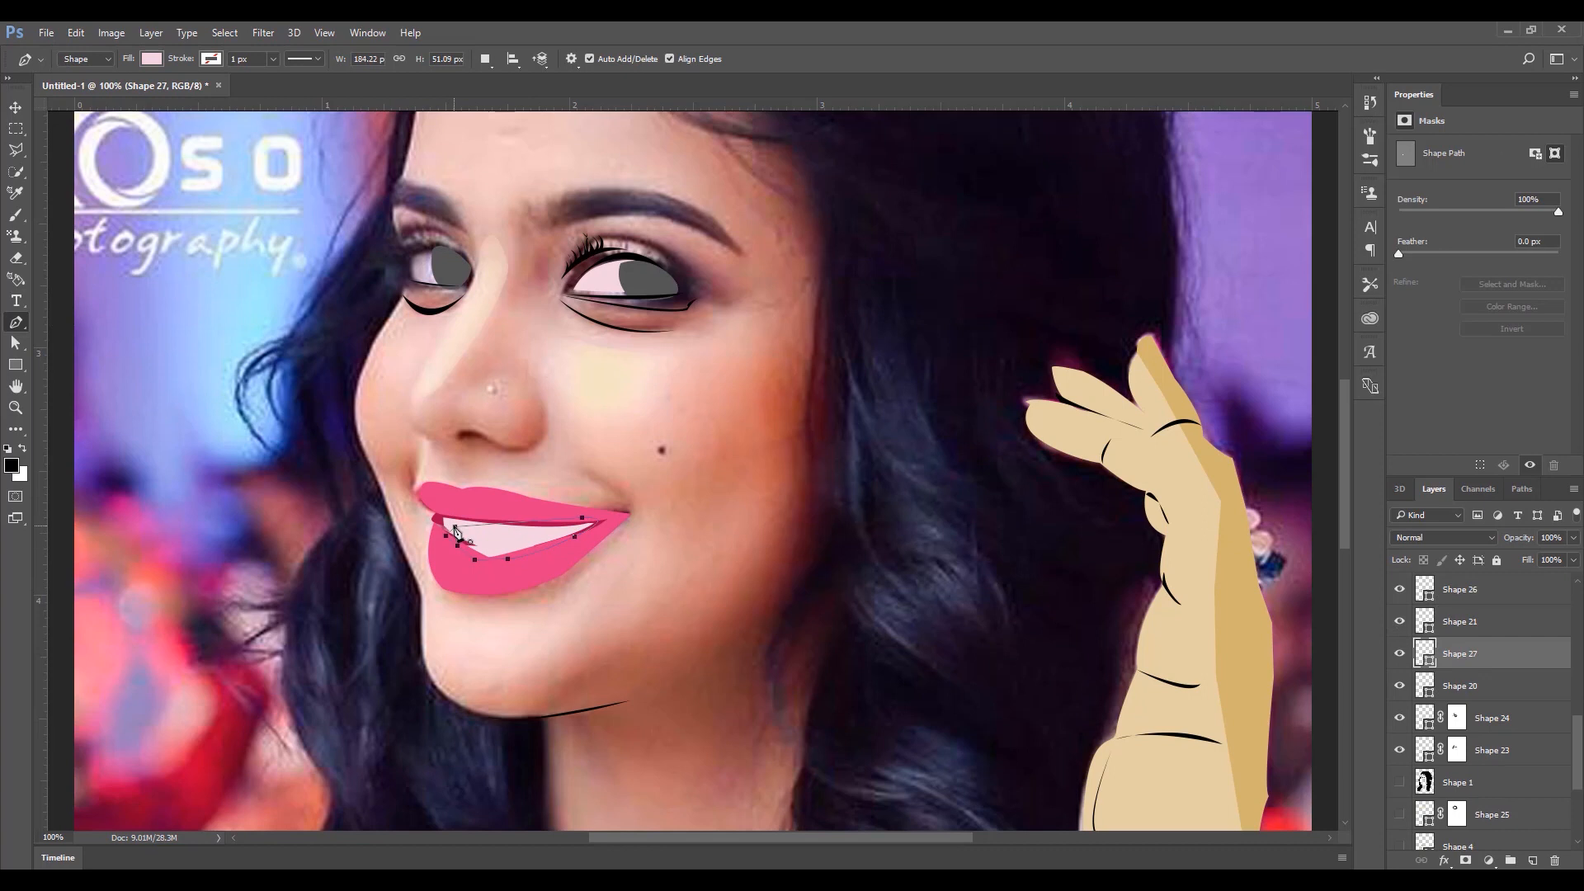
click(455, 526)
- Fill the new shape around the teeth with a medium pink
click(151, 59)
click(229, 90)
mouse_move(580, 177)
mouse_down()
mouse_move(580, 208)
mouse_move(581, 179)
mouse_up()
click(410, 180)
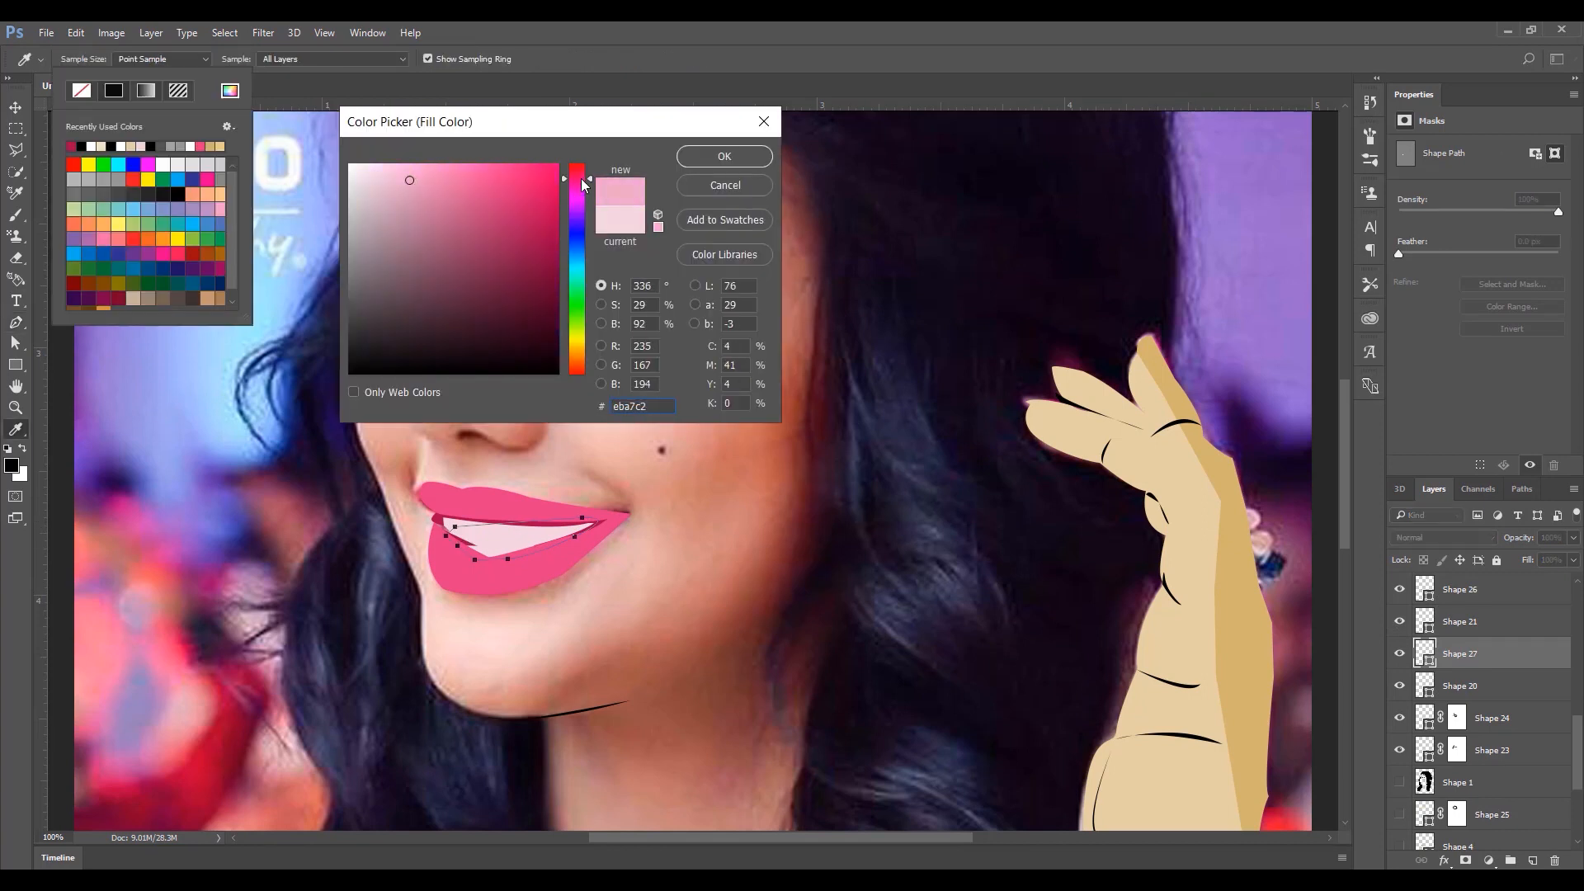
click(723, 156)
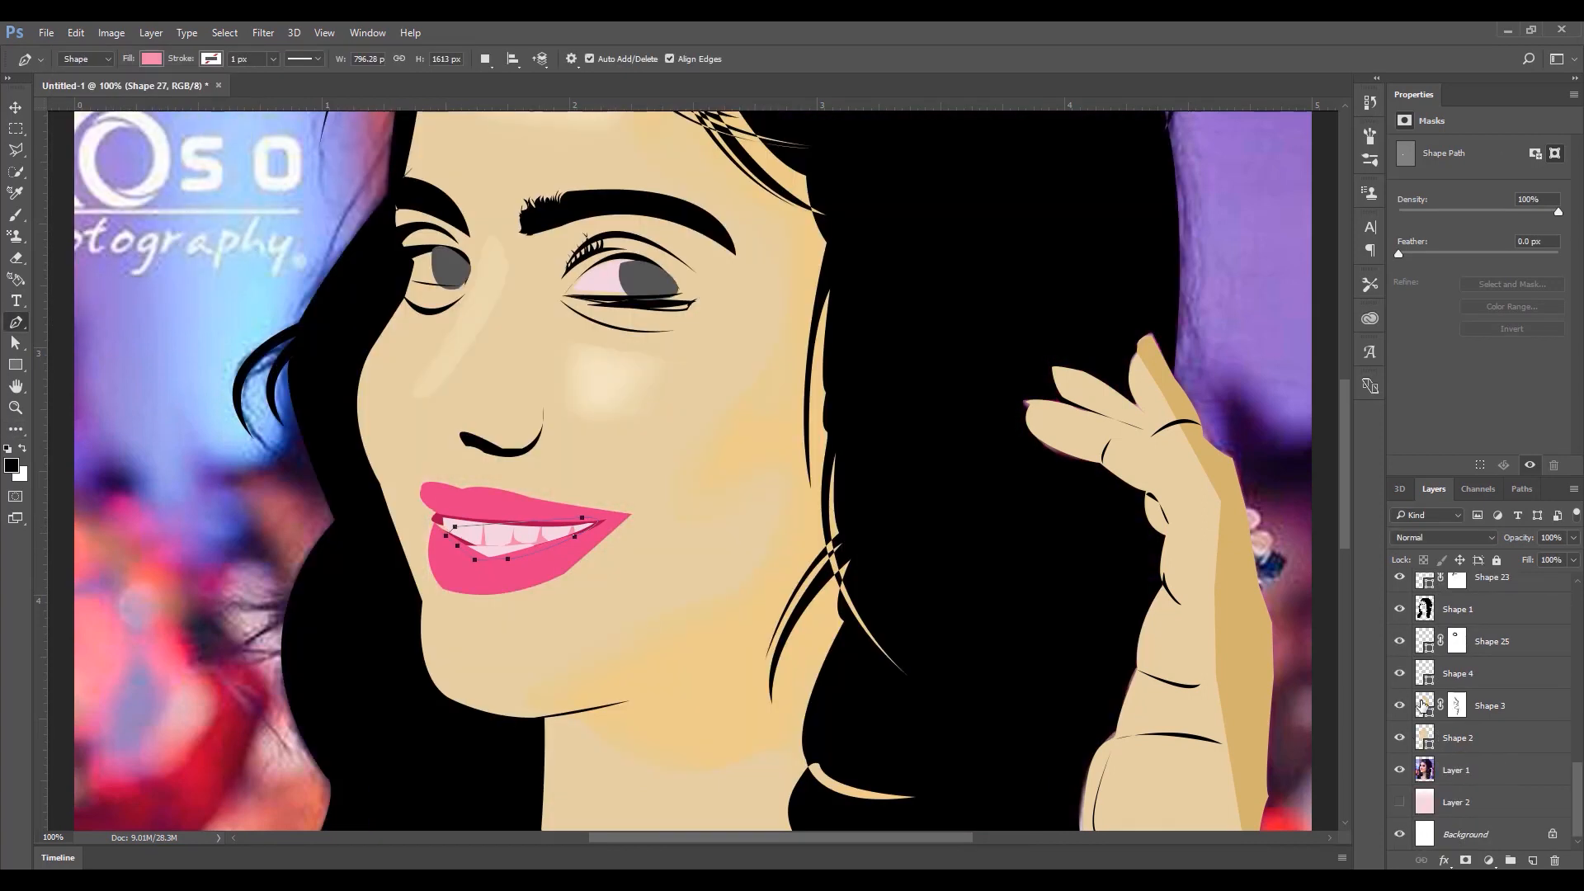
- Hide the hair and skin layers and the lips shape to expose the photo's mouth
click(1399, 608)
scroll(1403, 686, up, 3)
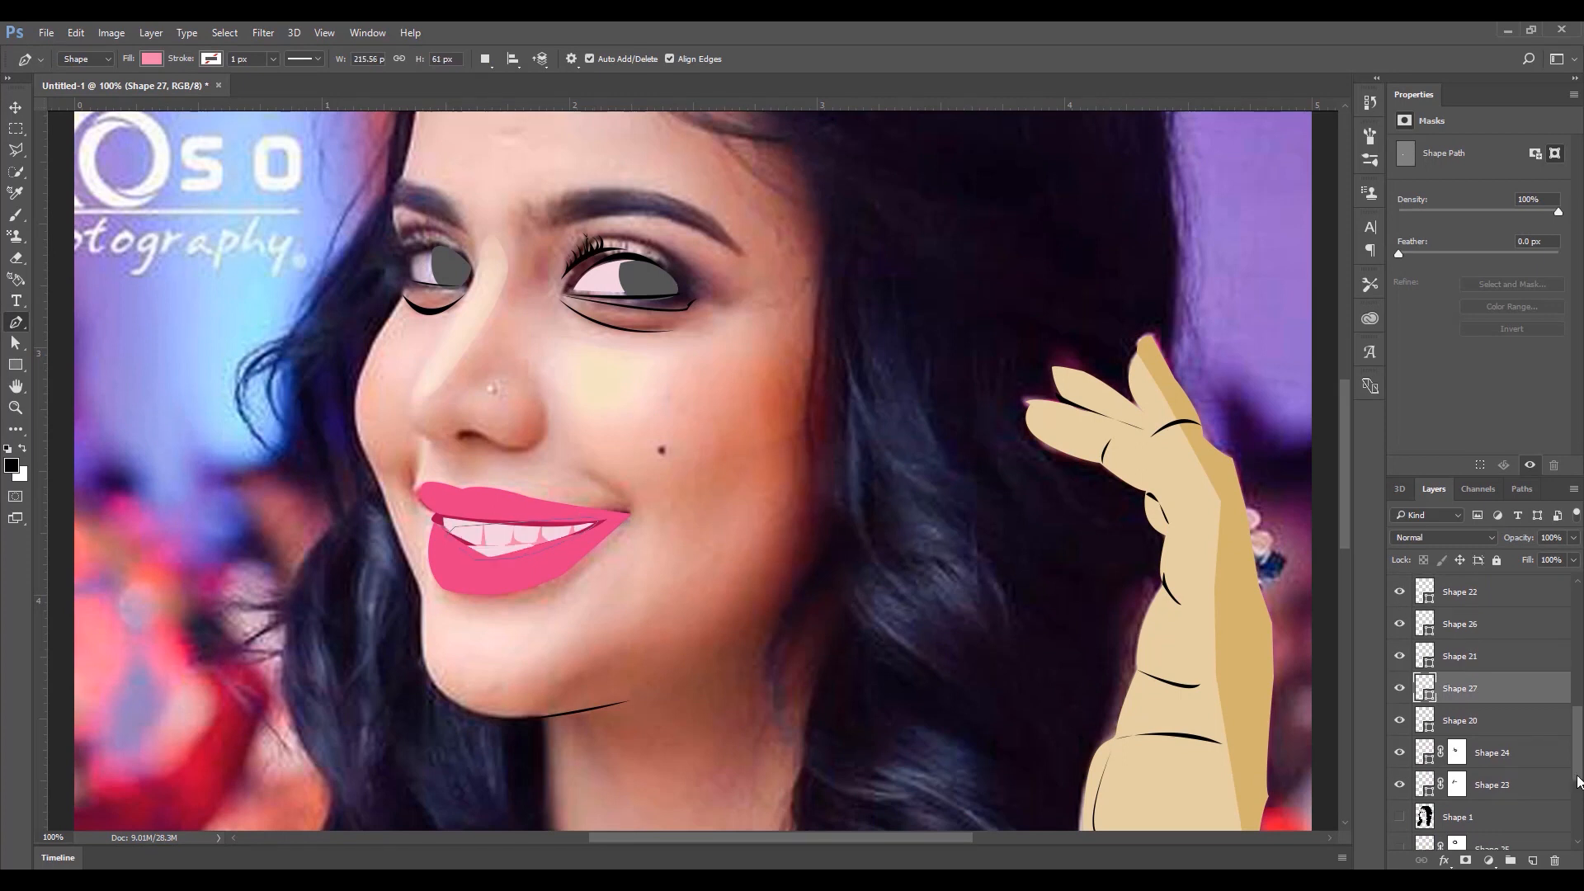
scroll(1401, 670, up, 3)
click(1399, 698)
click(1400, 699)
scroll(1400, 698, up, 6)
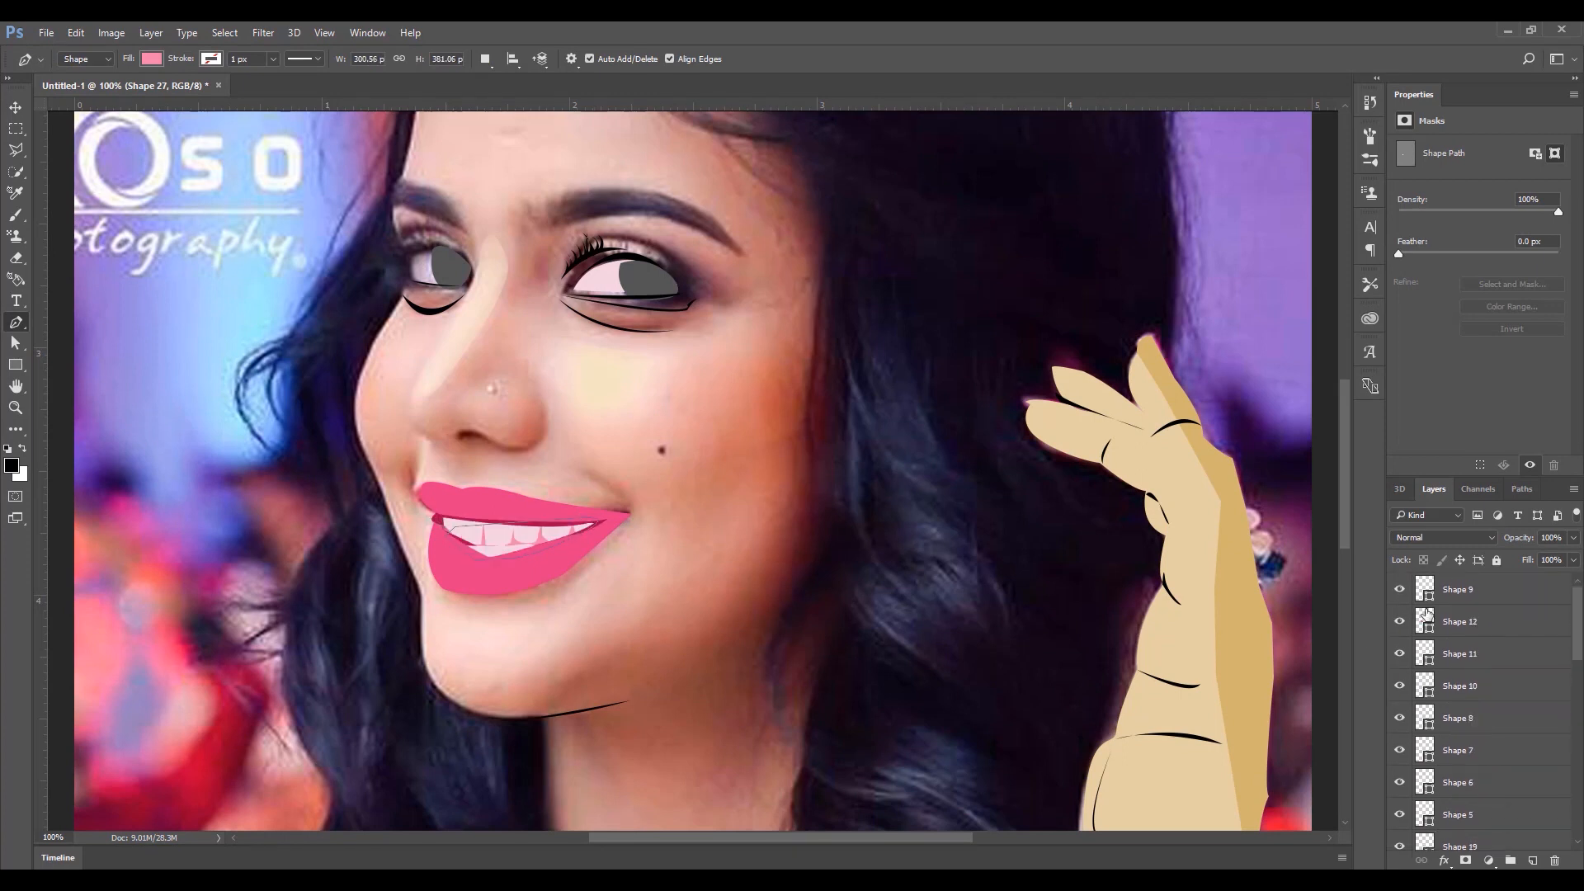
click(1399, 622)
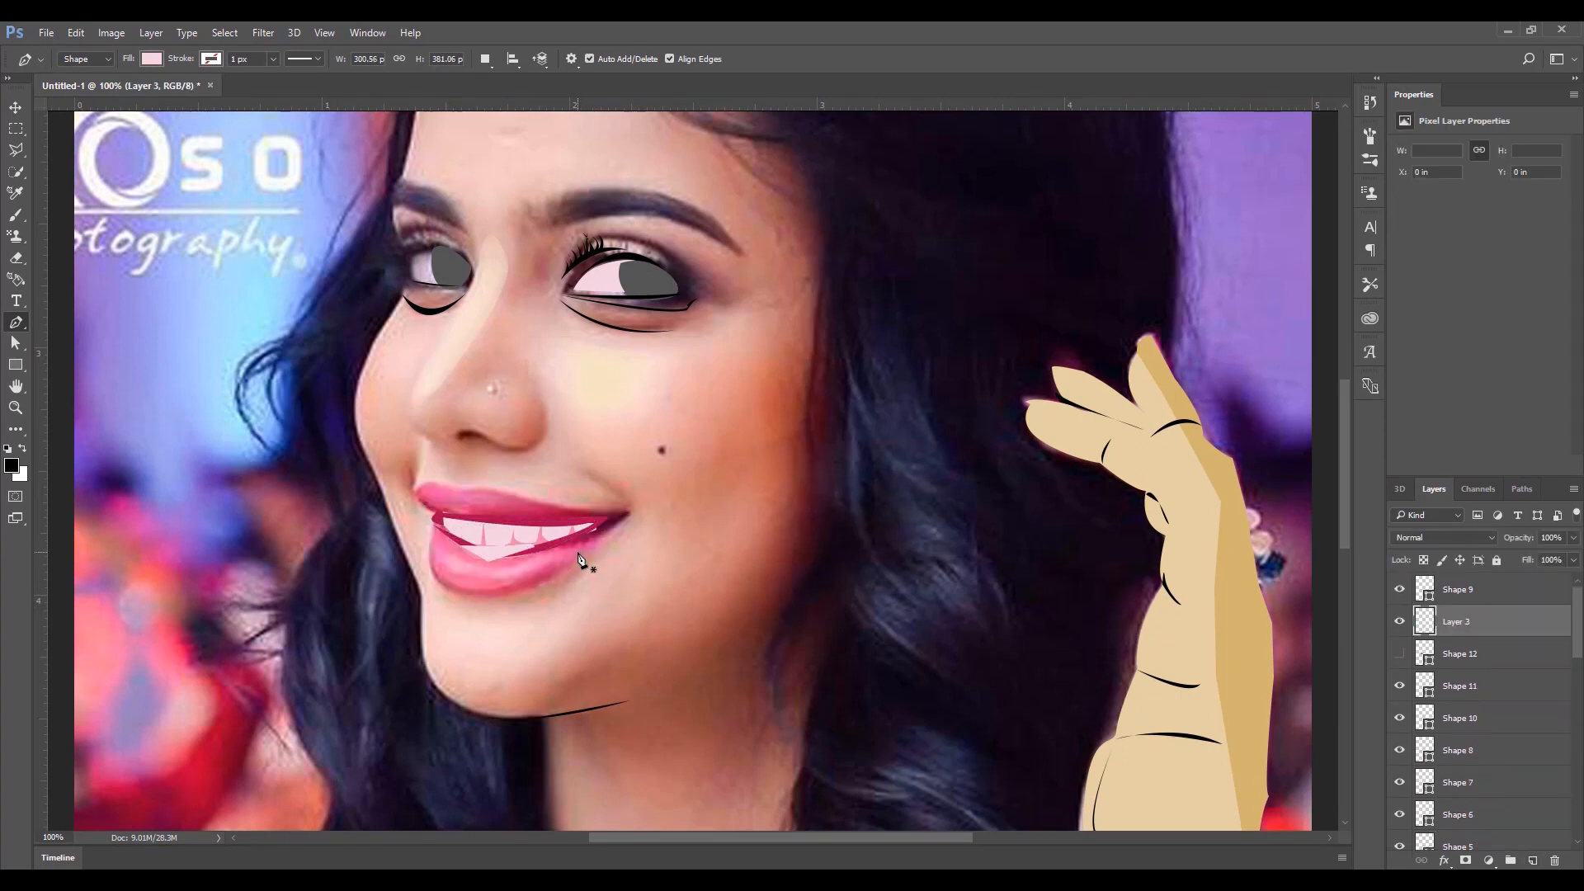
- Trace a closed highlight shape along the lower lip on its own layer and fill it with light pink
click(570, 557)
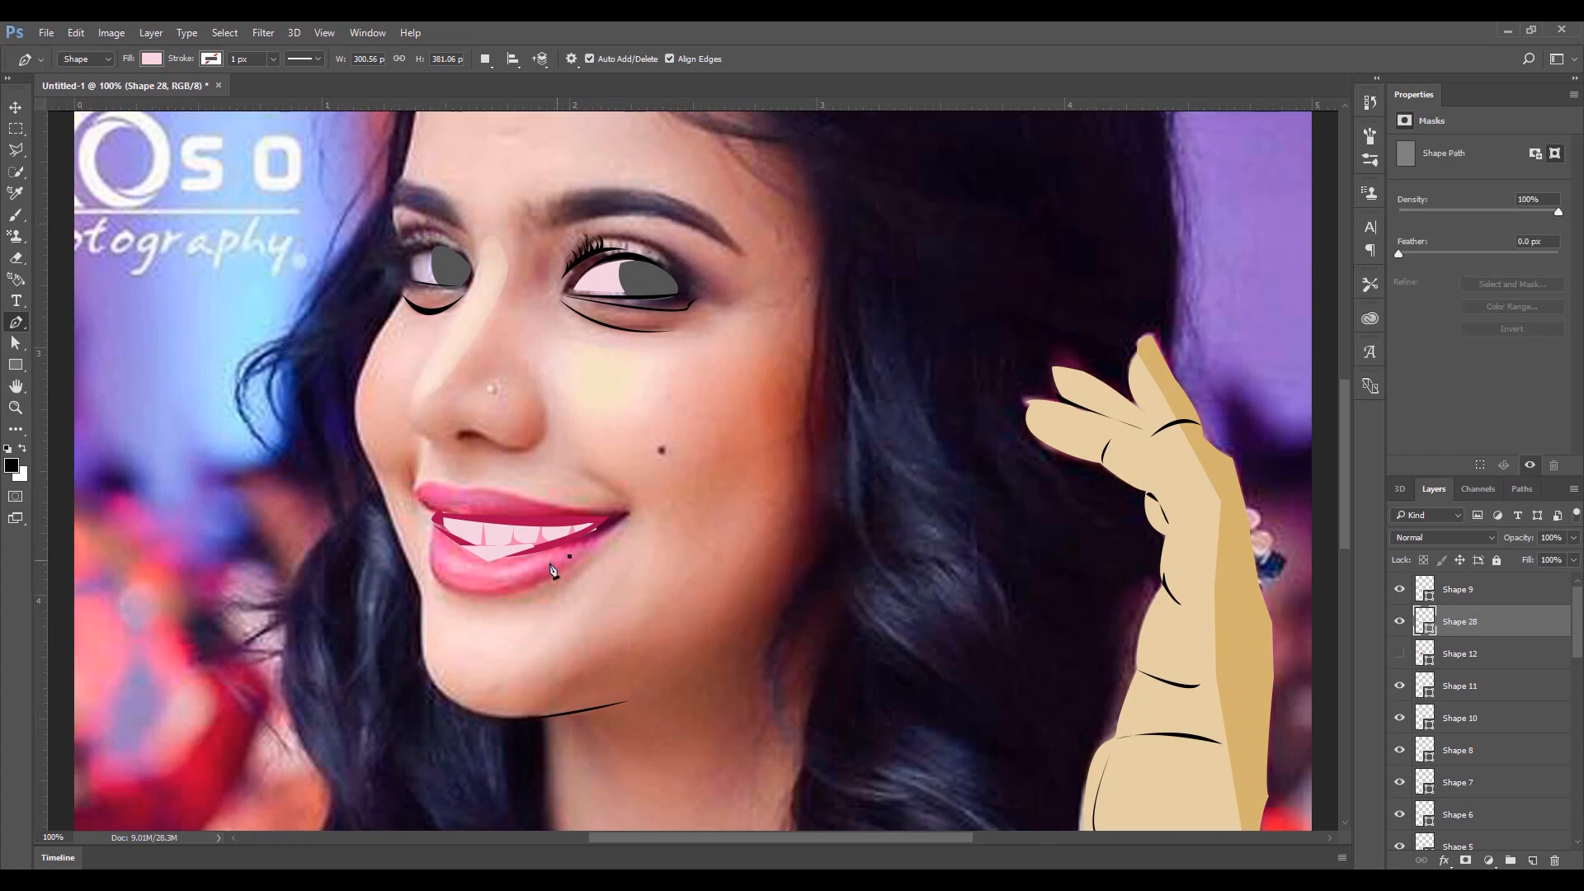
click(511, 580)
click(484, 578)
drag(446, 582, 555, 551)
click(476, 561)
click(490, 501)
key(Return)
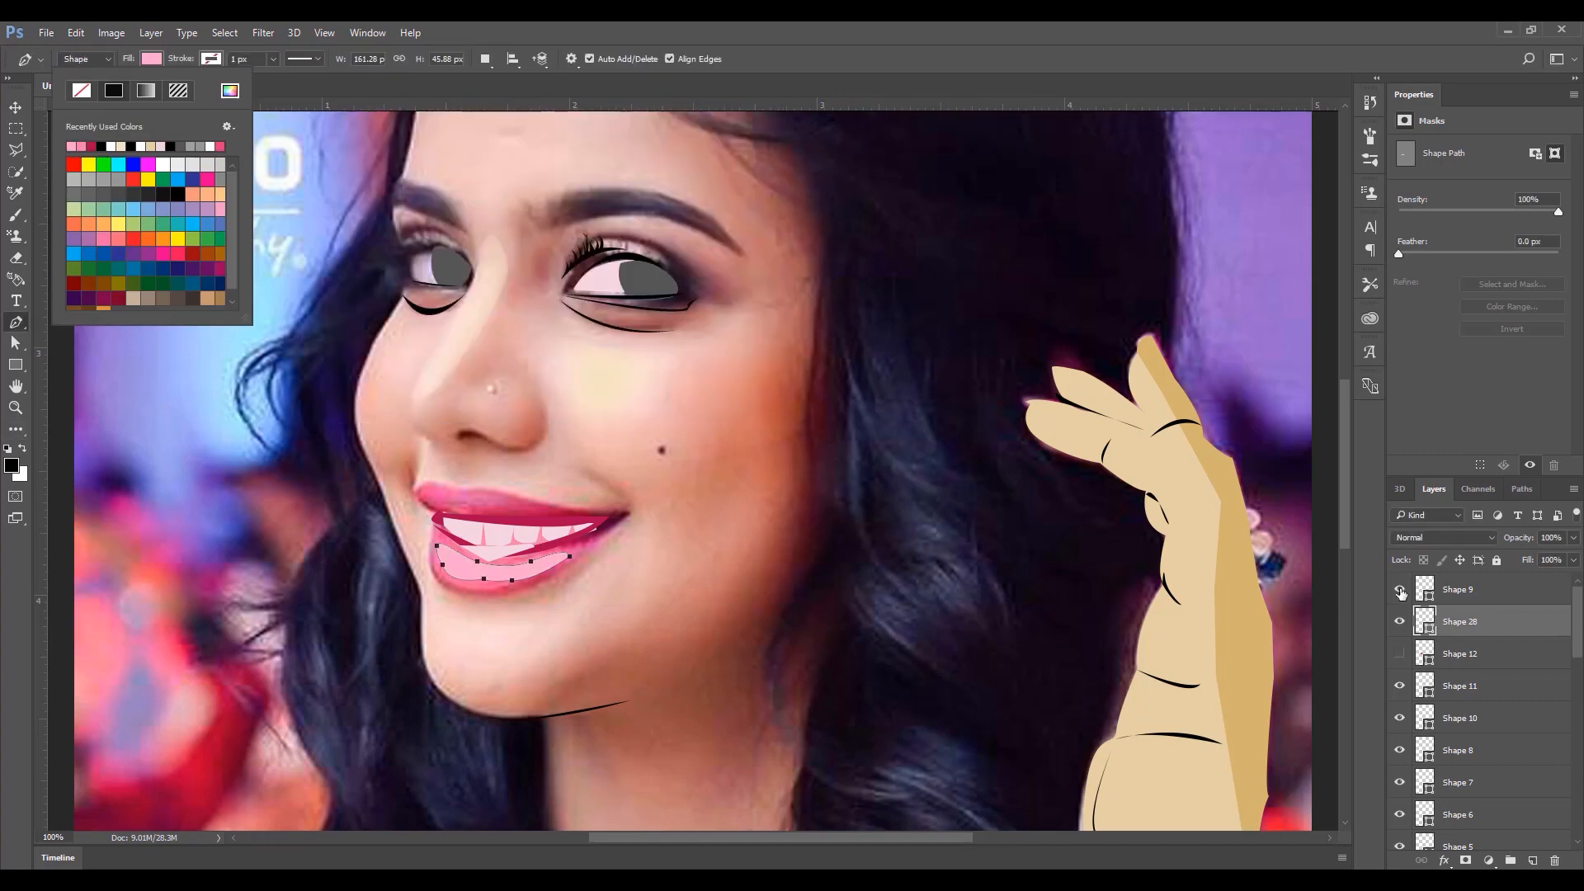
- Add a layer mask to the lower-lip highlight and soften its edges with the black brush
click(1399, 652)
click(1464, 859)
click(16, 215)
mouse_move(470, 545)
mouse_down()
mouse_move(567, 533)
mouse_move(452, 526)
mouse_move(454, 593)
mouse_move(513, 607)
mouse_move(459, 602)
mouse_move(417, 545)
mouse_move(528, 550)
mouse_up()
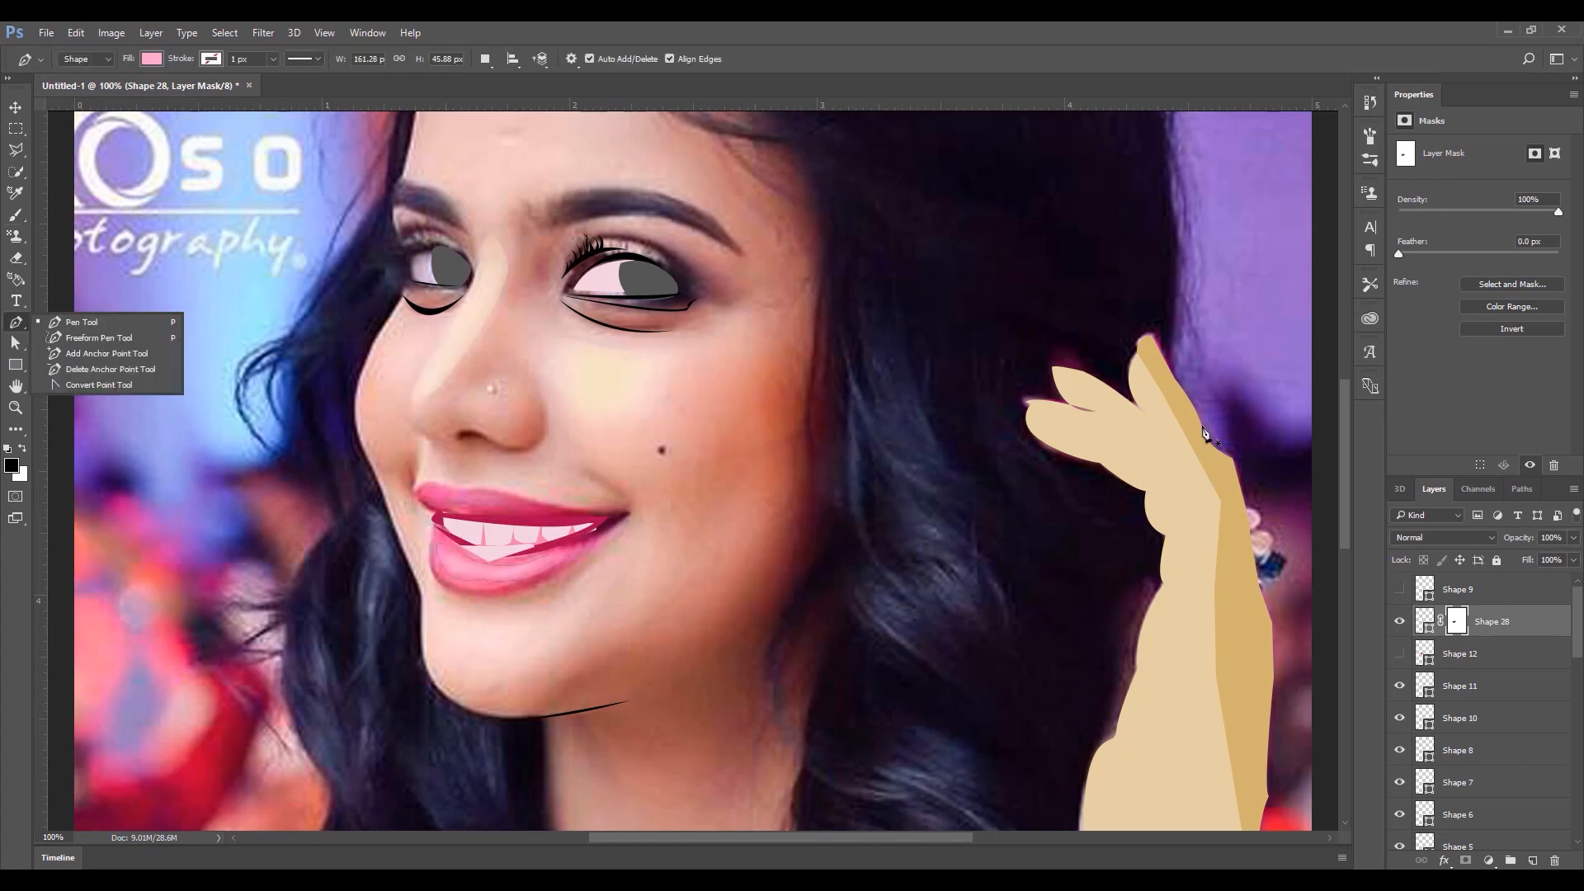
- Trace a light pink highlight along the upper lip, add a layer mask and soften its edges with the black brush
click(82, 322)
drag(418, 498, 401, 512)
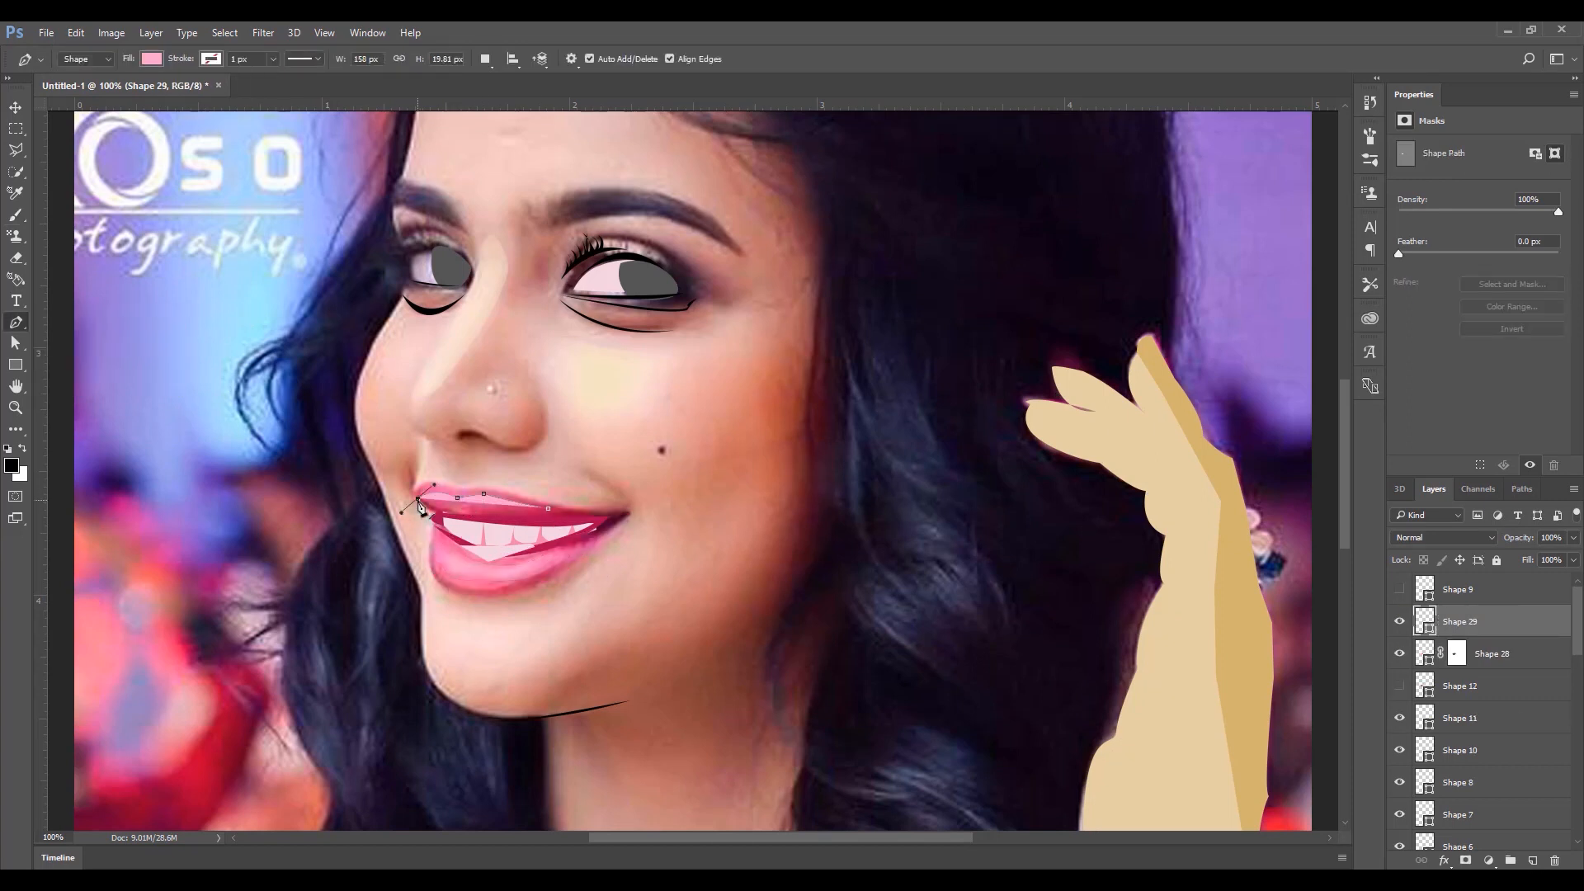
click(1465, 860)
click(16, 214)
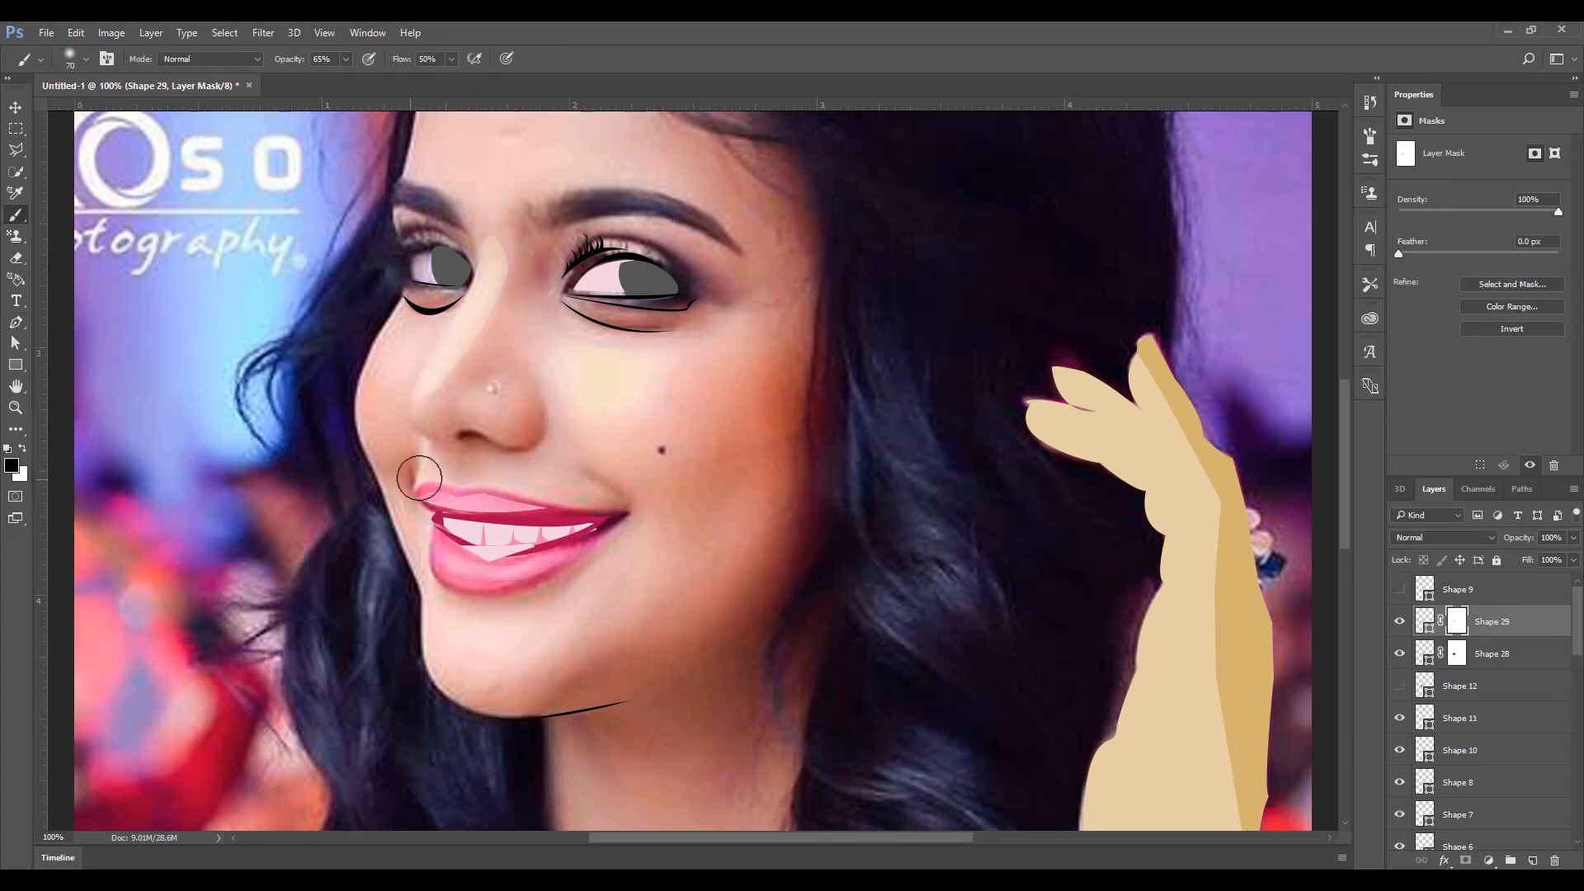
drag(470, 535, 503, 525)
- Show all the portrait shapes again, hide the photo layer and turn on the pink gradient background
click(1399, 685)
click(1399, 589)
scroll(1400, 602, down, 8)
drag(1399, 609, 1409, 741)
key(ctrl+0)
click(1399, 769)
click(1398, 801)
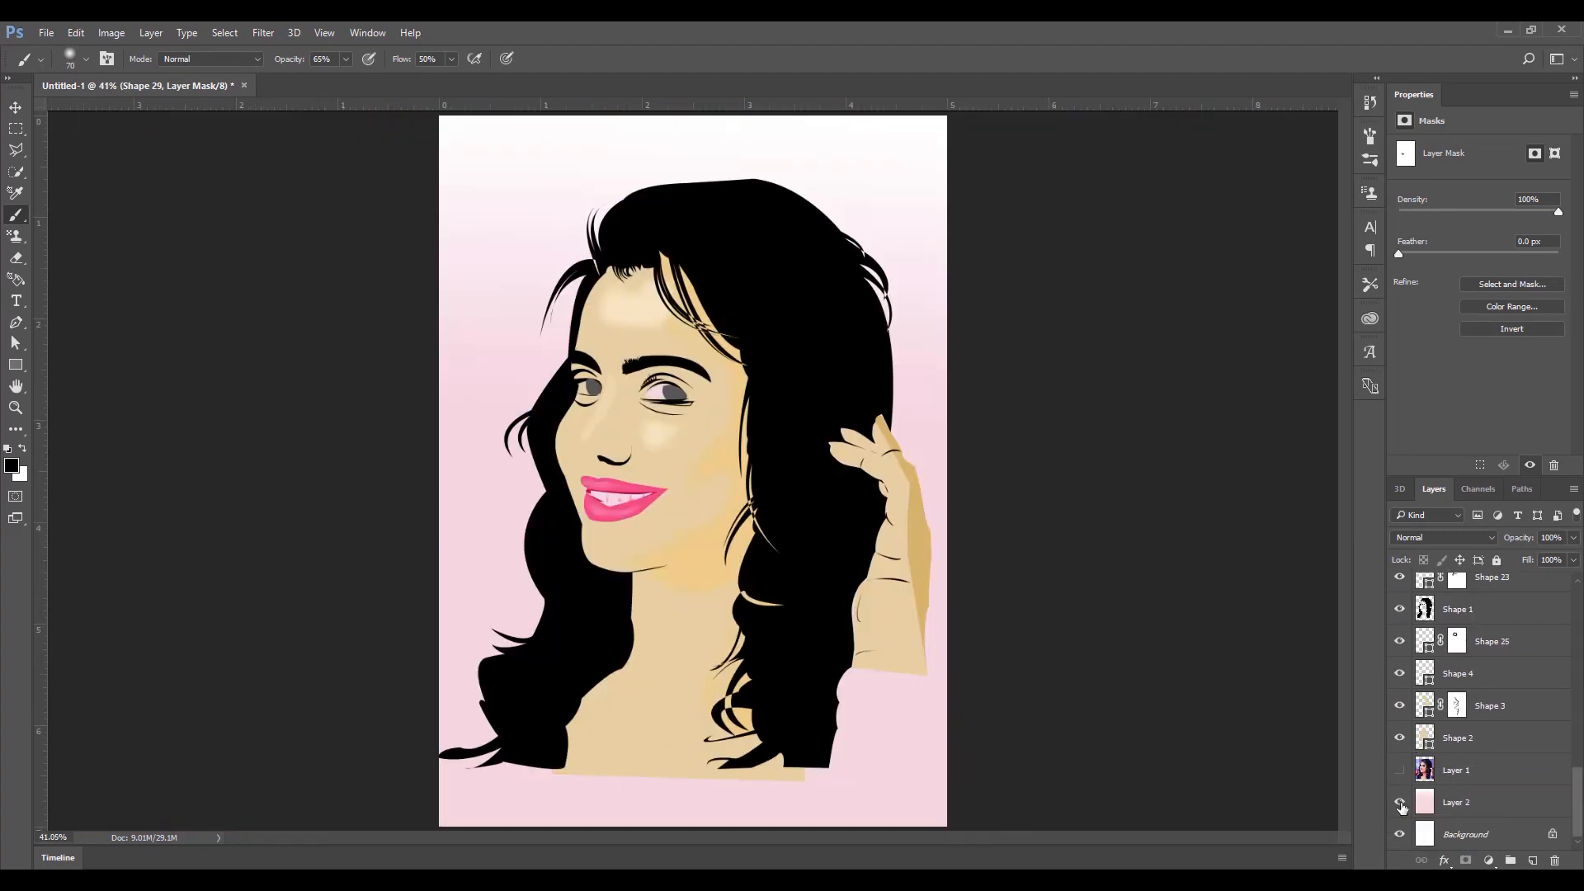
- Hide the hair and skin shape layers (Shapes 1, 2, 3, 4 and 25) and show the photo layer
click(1398, 770)
click(1400, 771)
drag(1396, 742, 1402, 605)
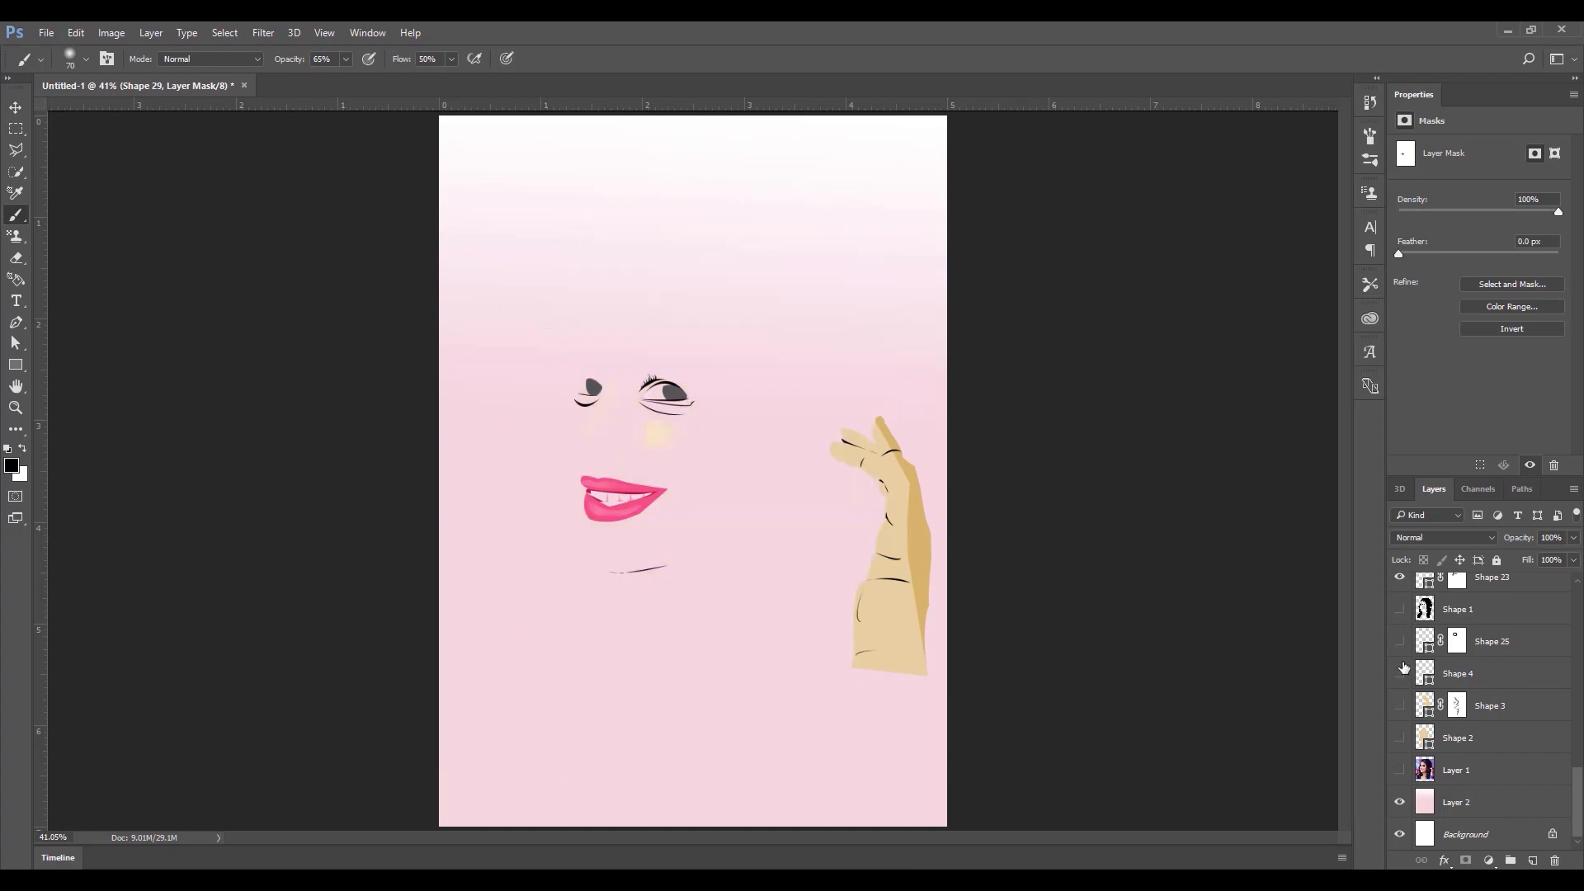
click(1397, 771)
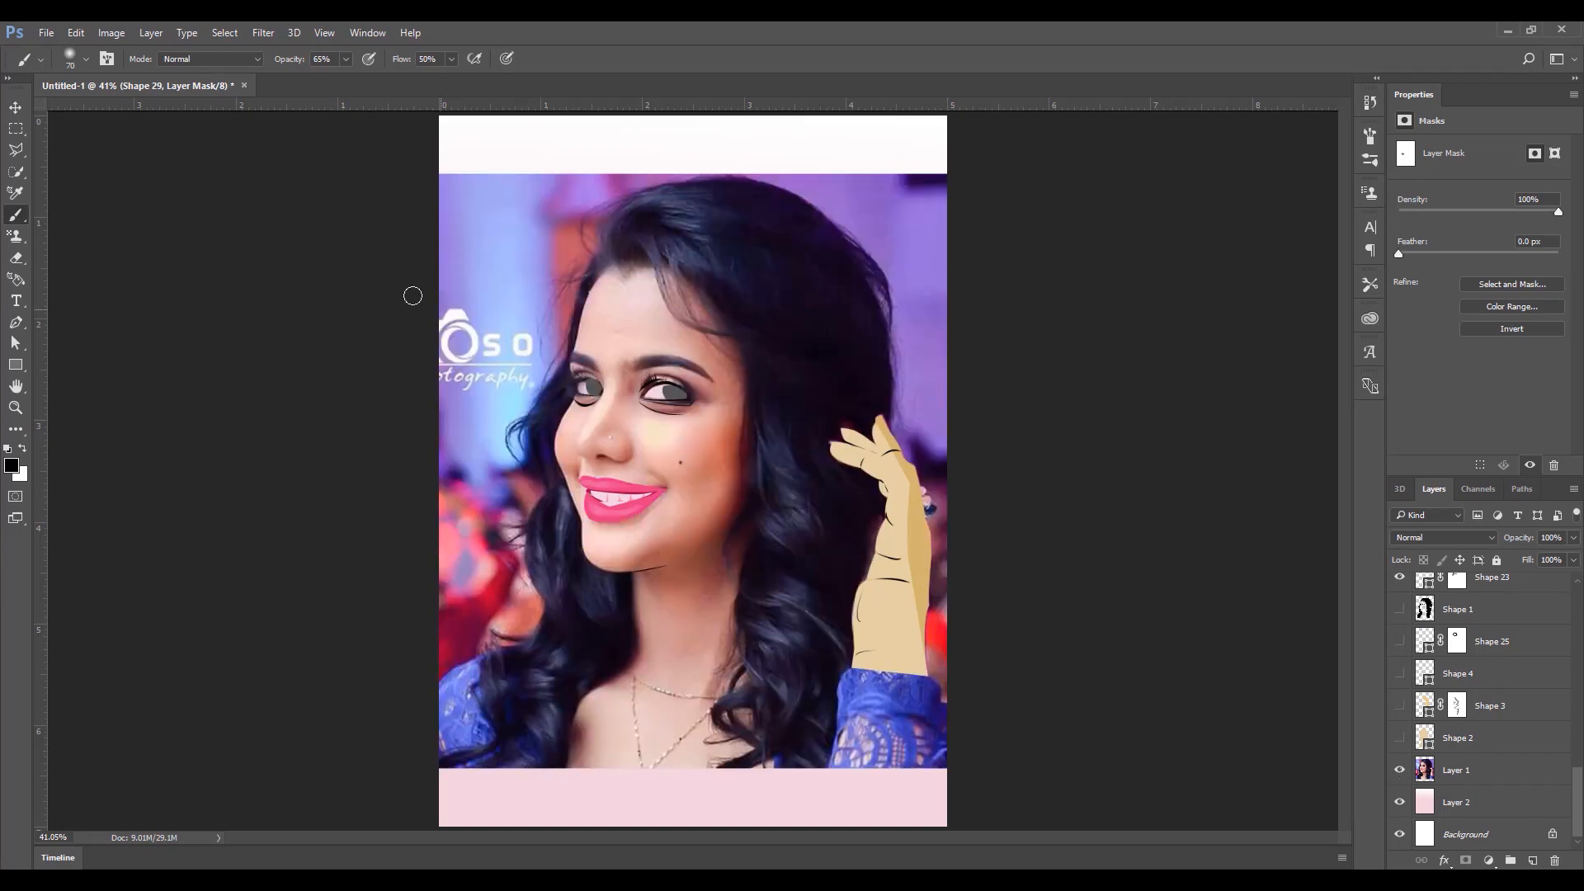
- Trace the small far nostril with the Pen tool and fill the shape with black
click(18, 325)
drag(1578, 802, 1576, 727)
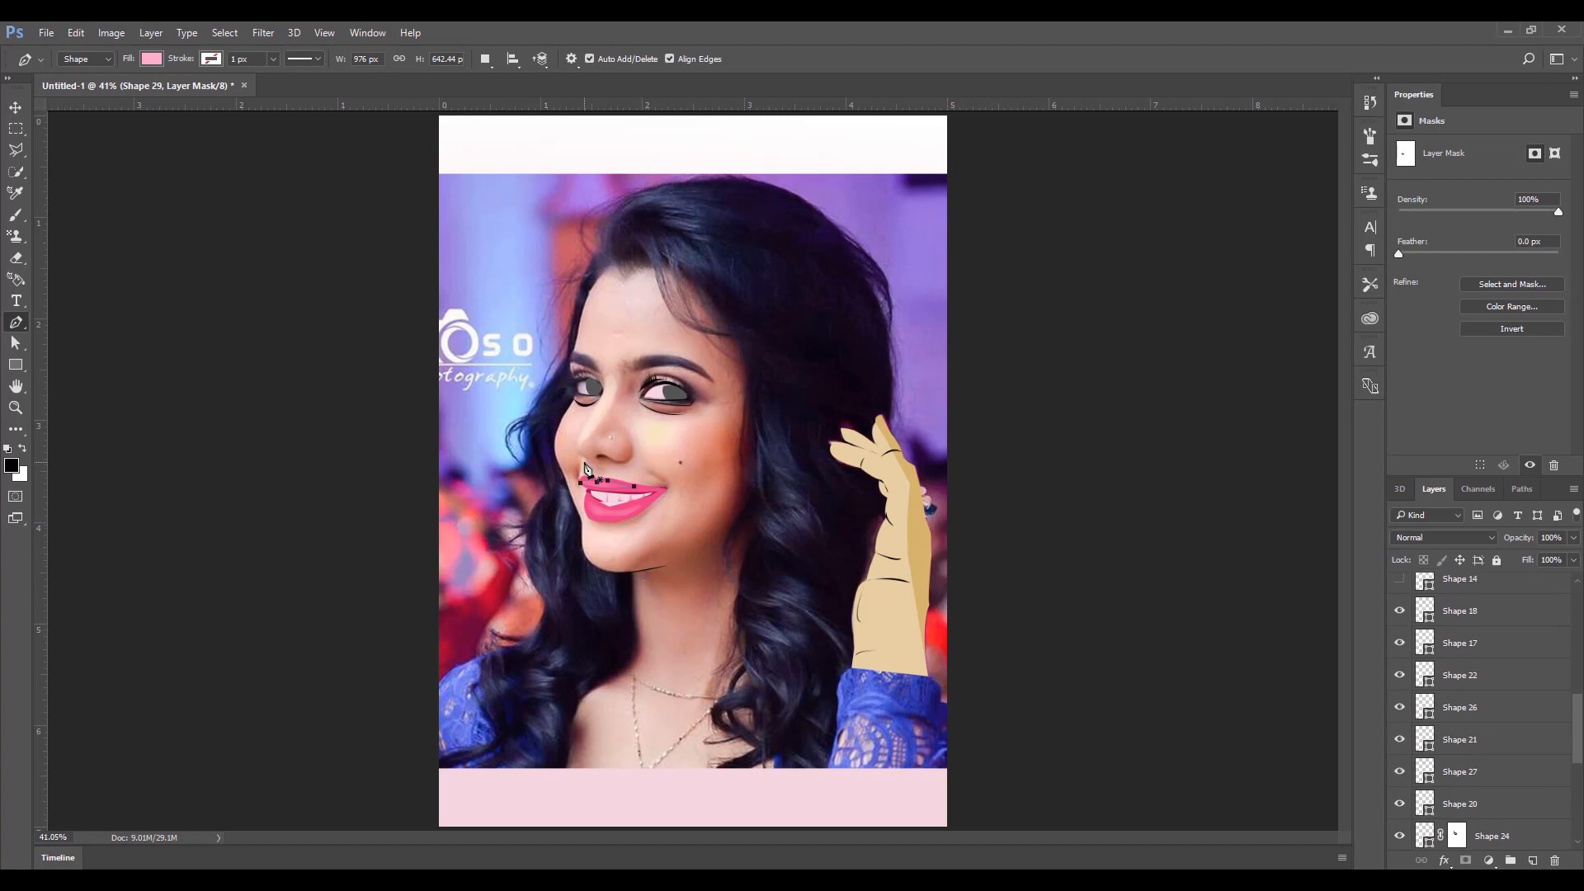
key(ctrl+1)
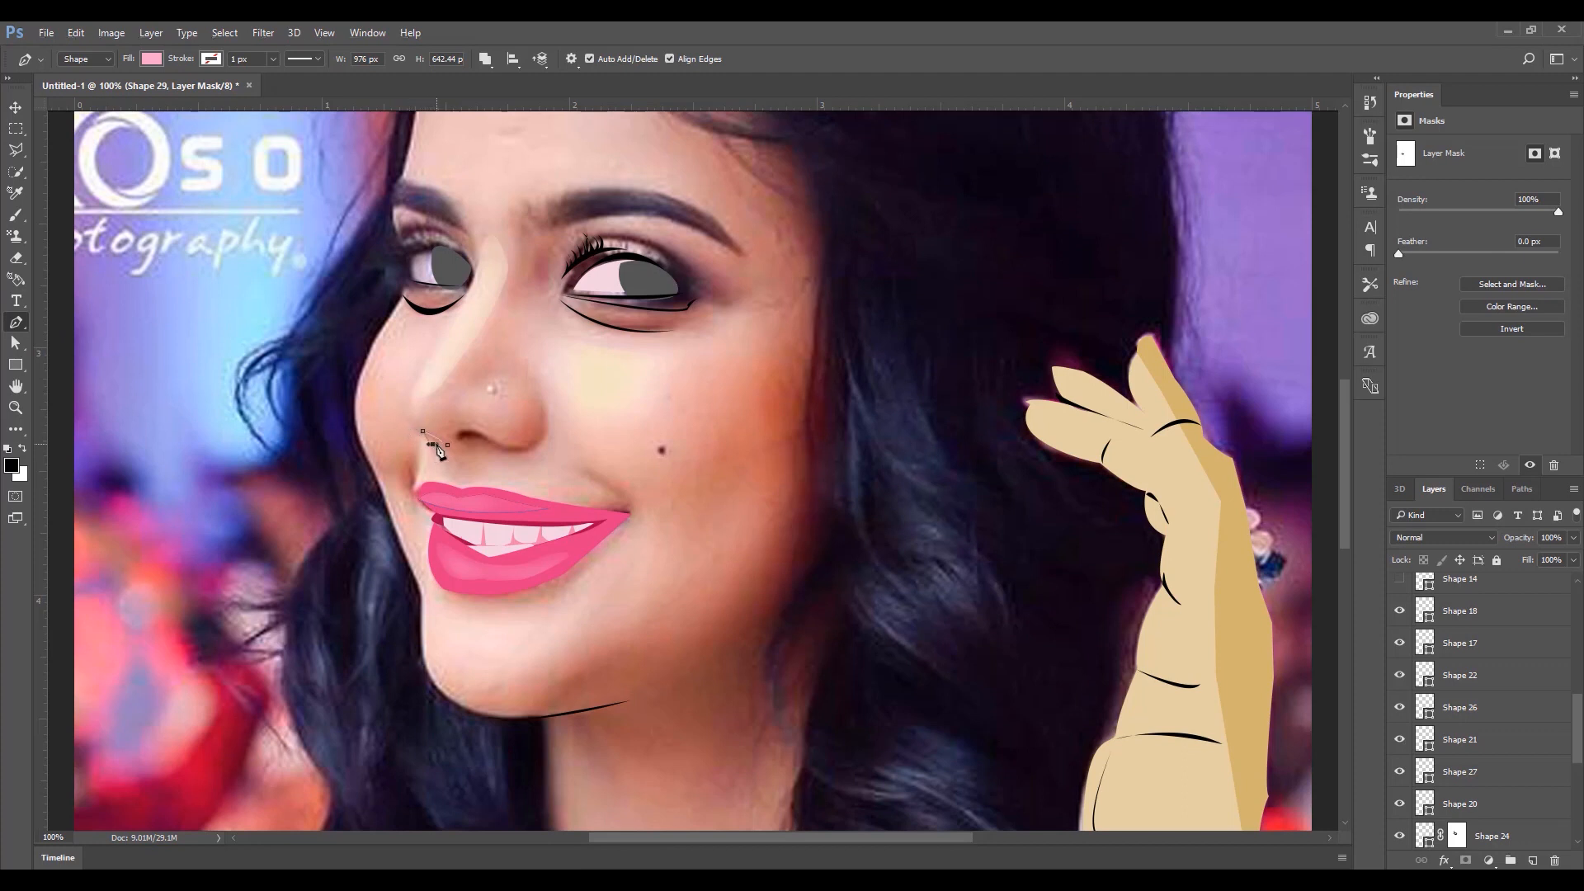
click(151, 59)
click(108, 136)
key(Return)
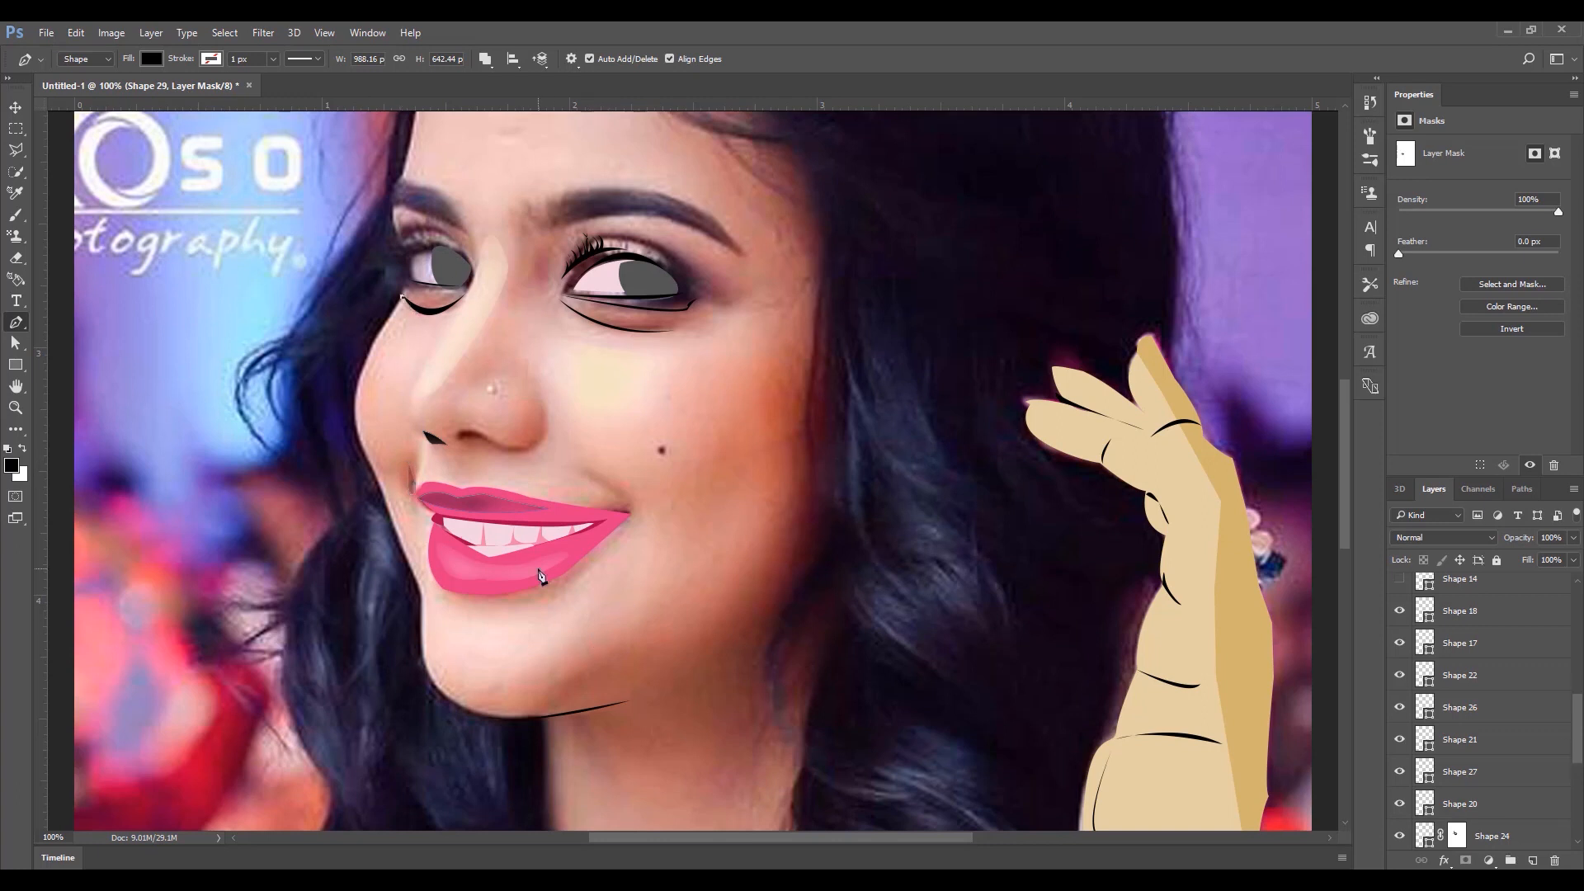
- Trace a thin pale pink highlight along the outer edge of the far cheek on a new layer
scroll(1579, 594, up, 5)
click(1534, 860)
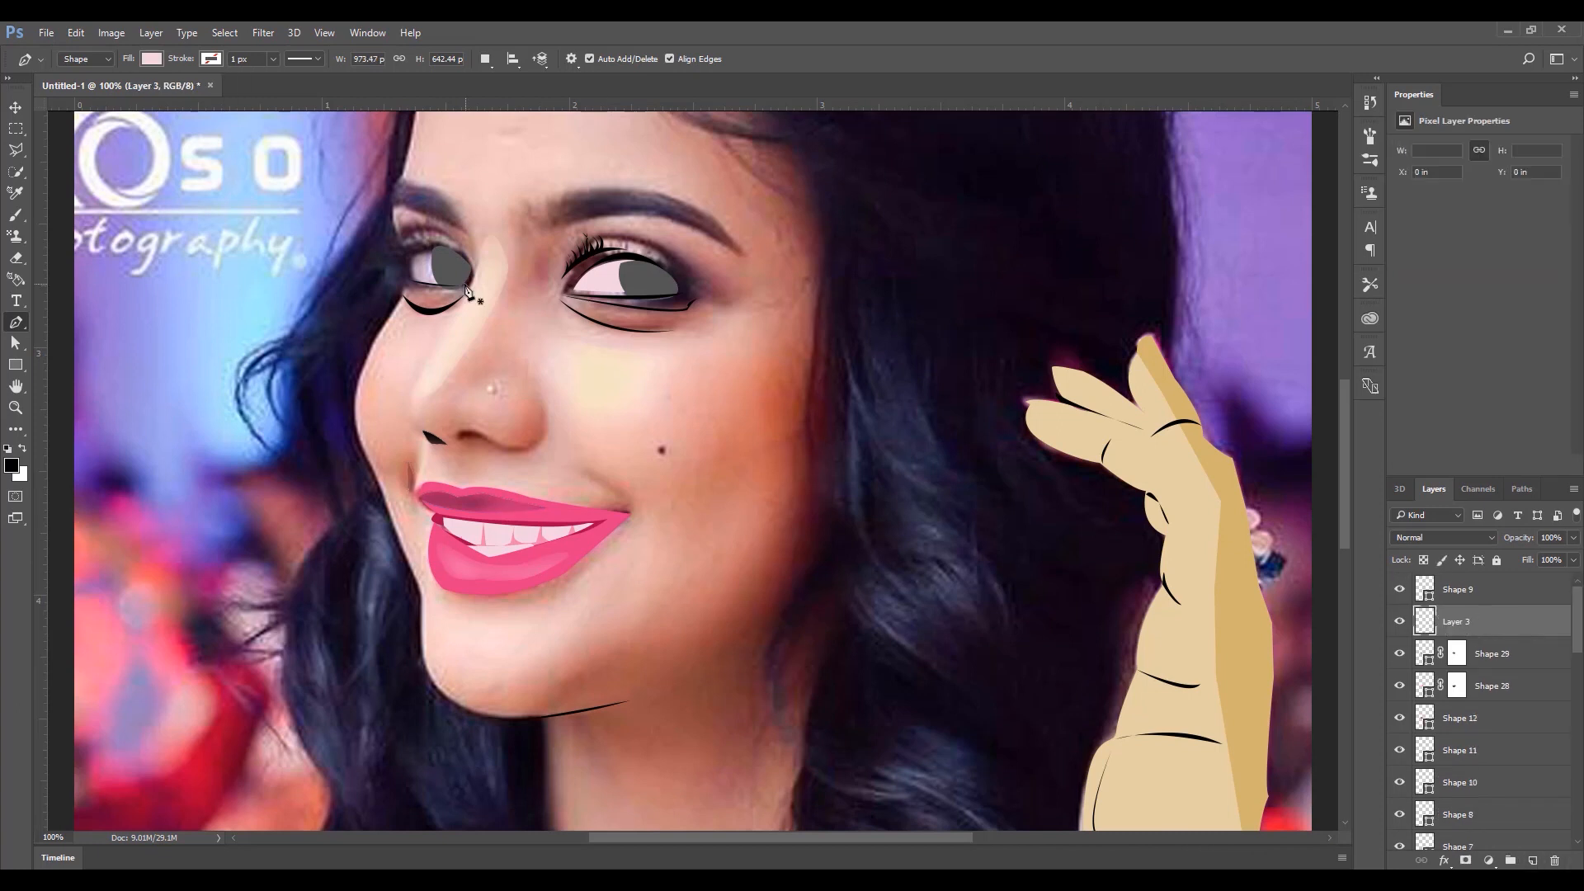
click(407, 290)
drag(368, 456, 393, 526)
click(417, 585)
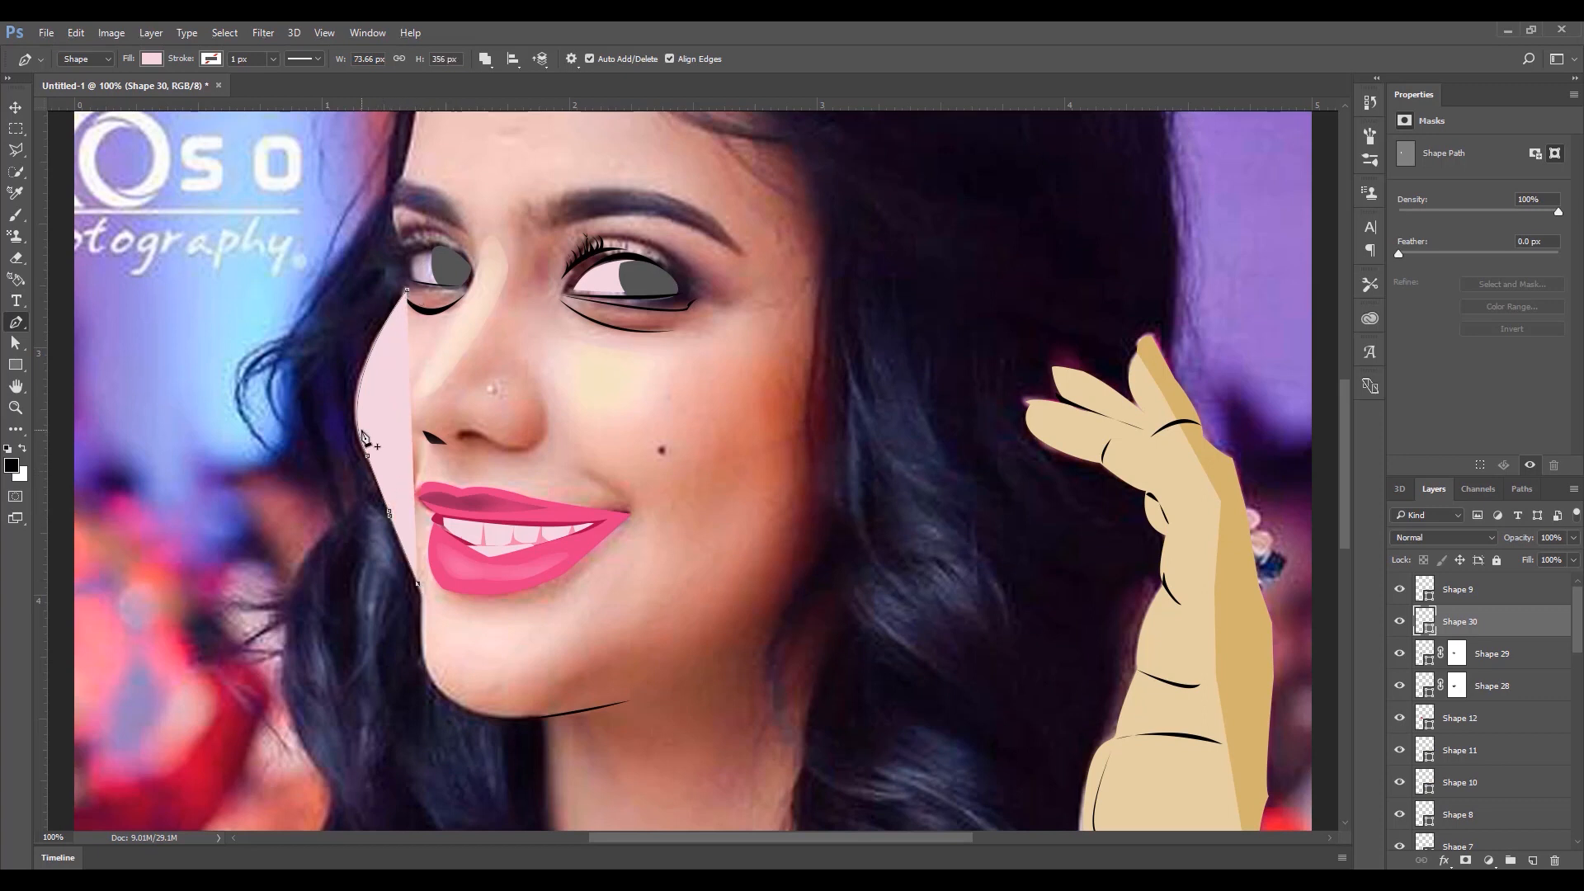
drag(357, 371, 358, 400)
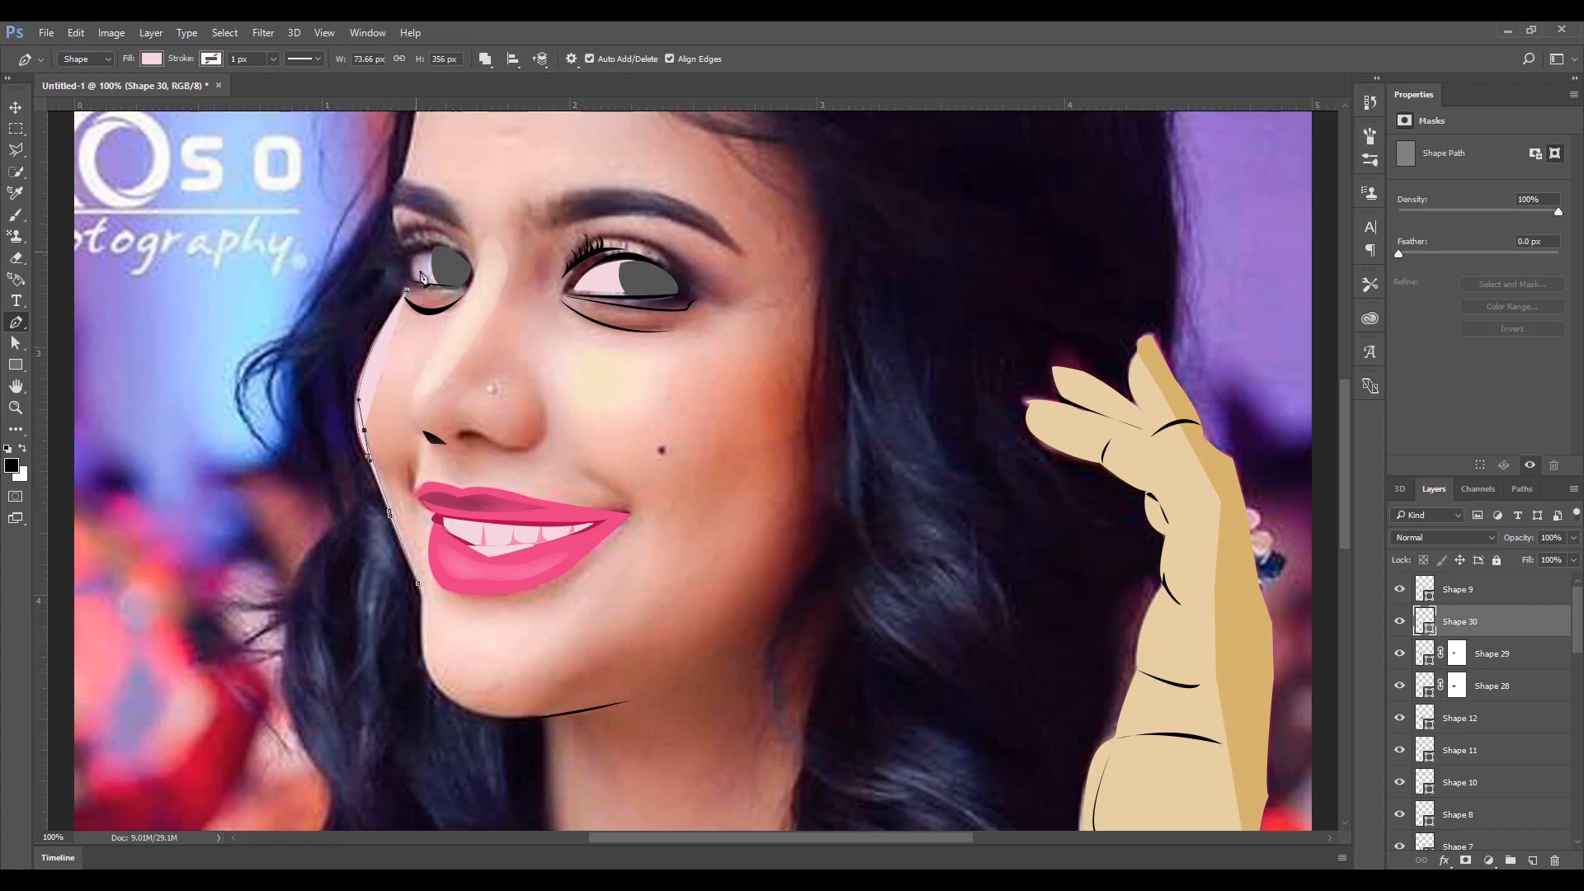
drag(459, 240, 463, 189)
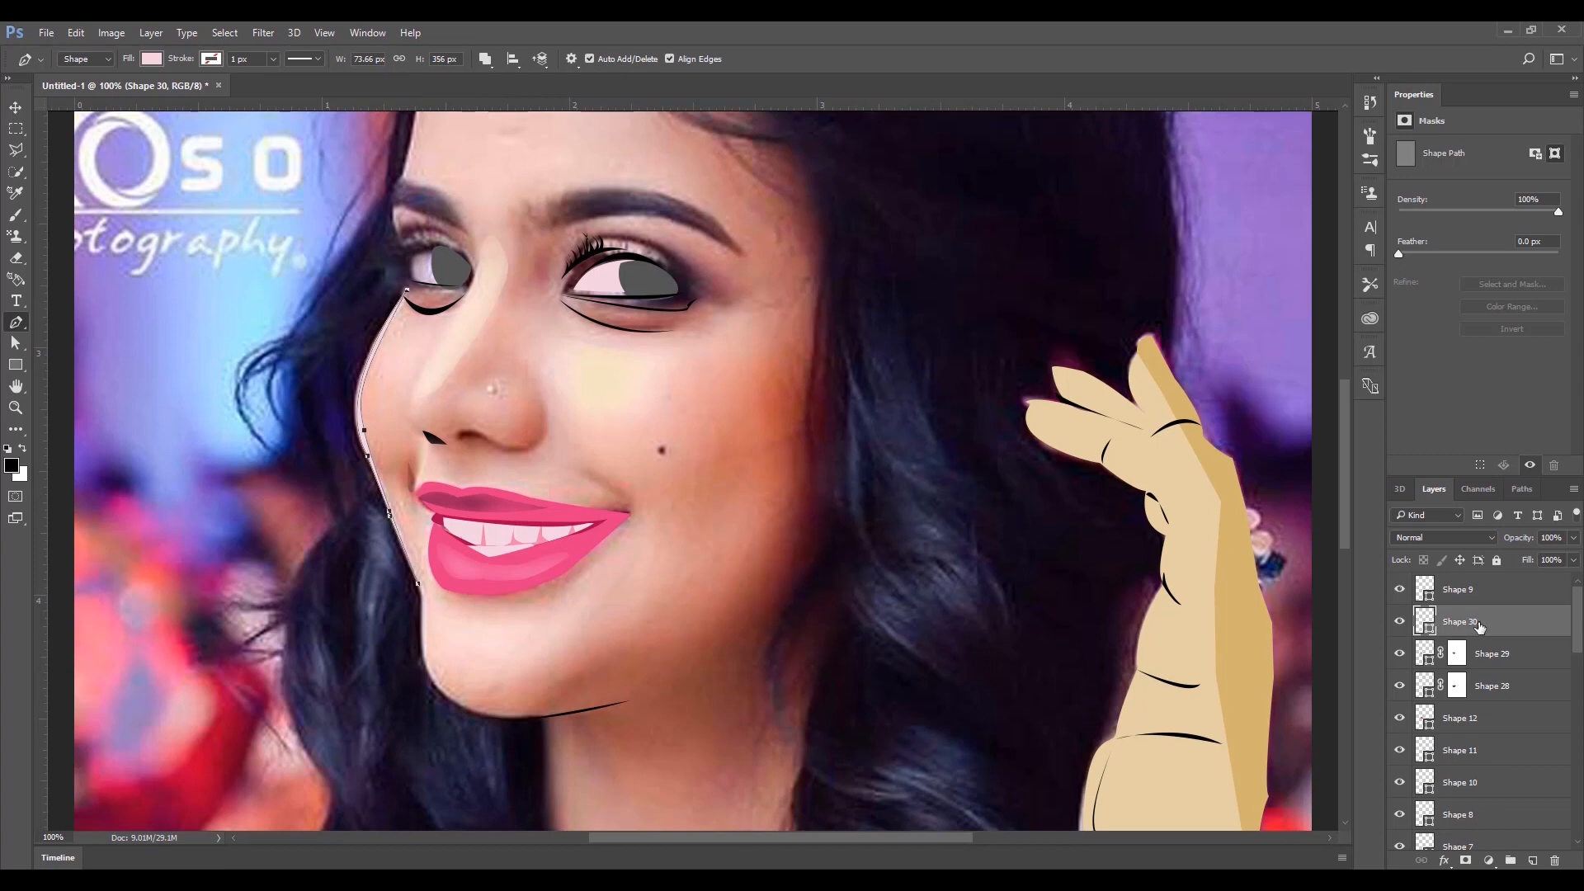
- Show the hair and skin shapes, add a layer mask to the cheek highlight and soften its edge with the black brush
scroll(1439, 660, down, 10)
click(1399, 753)
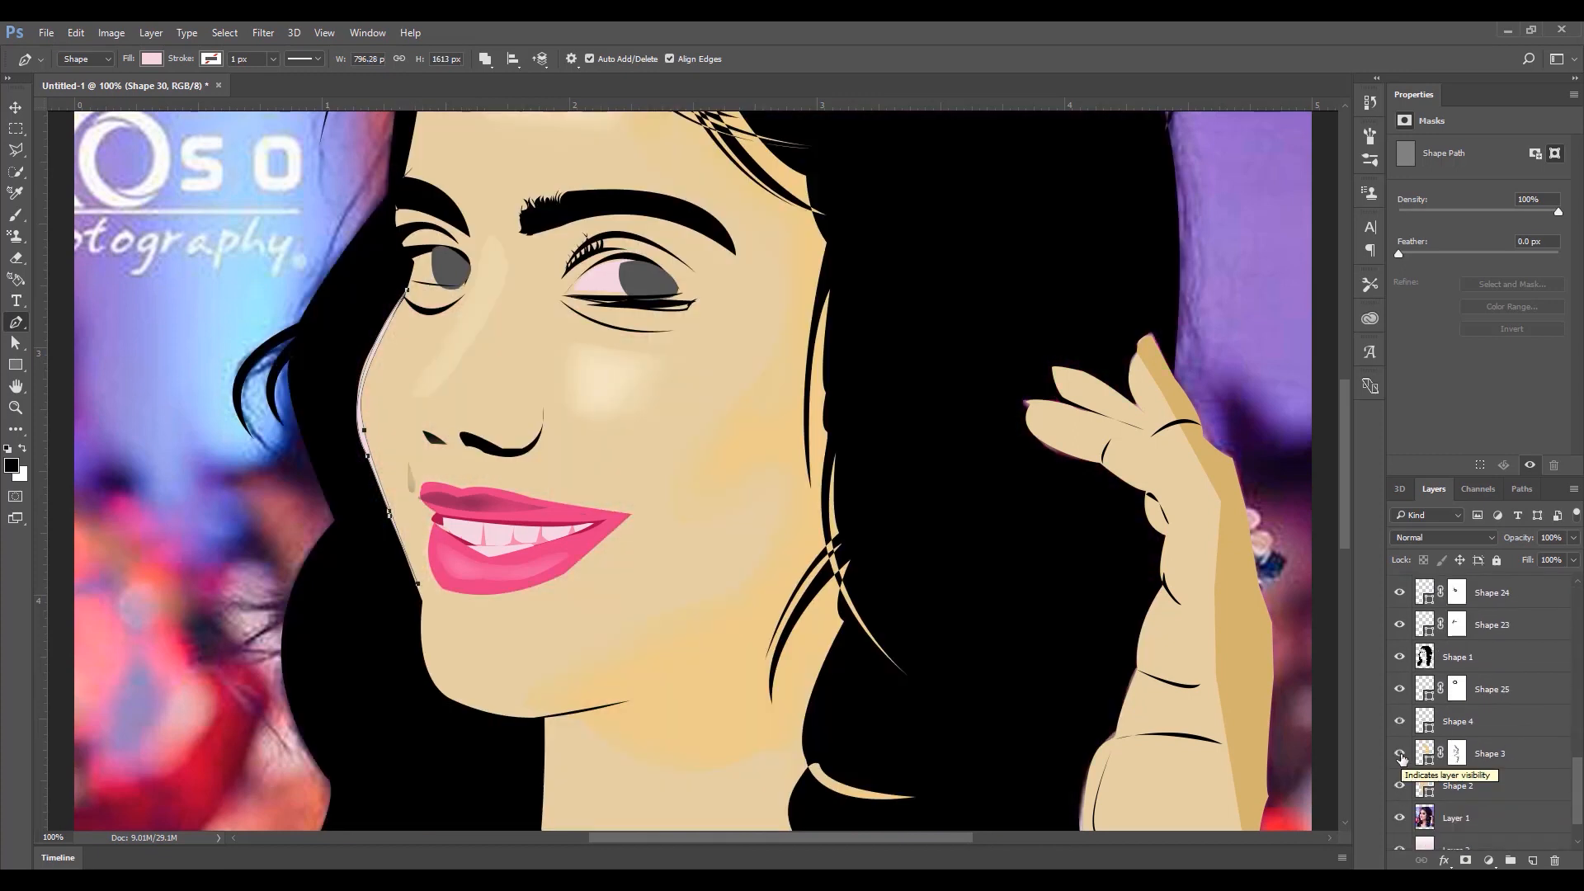
drag(1576, 765, 1576, 594)
click(1466, 860)
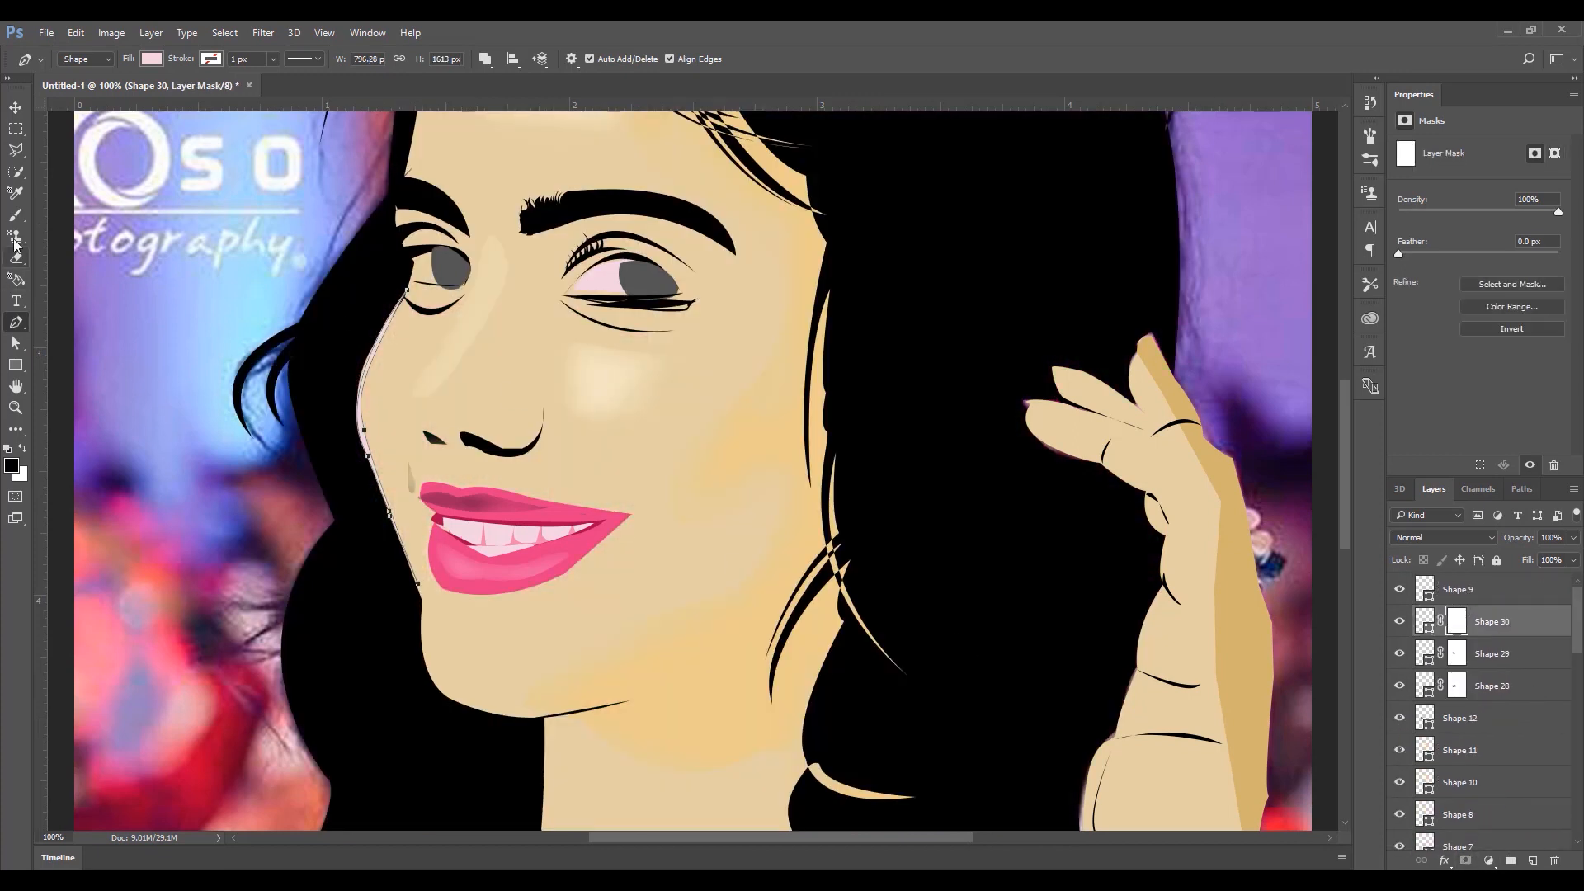
right_click(15, 214)
click(91, 213)
drag(410, 308, 396, 490)
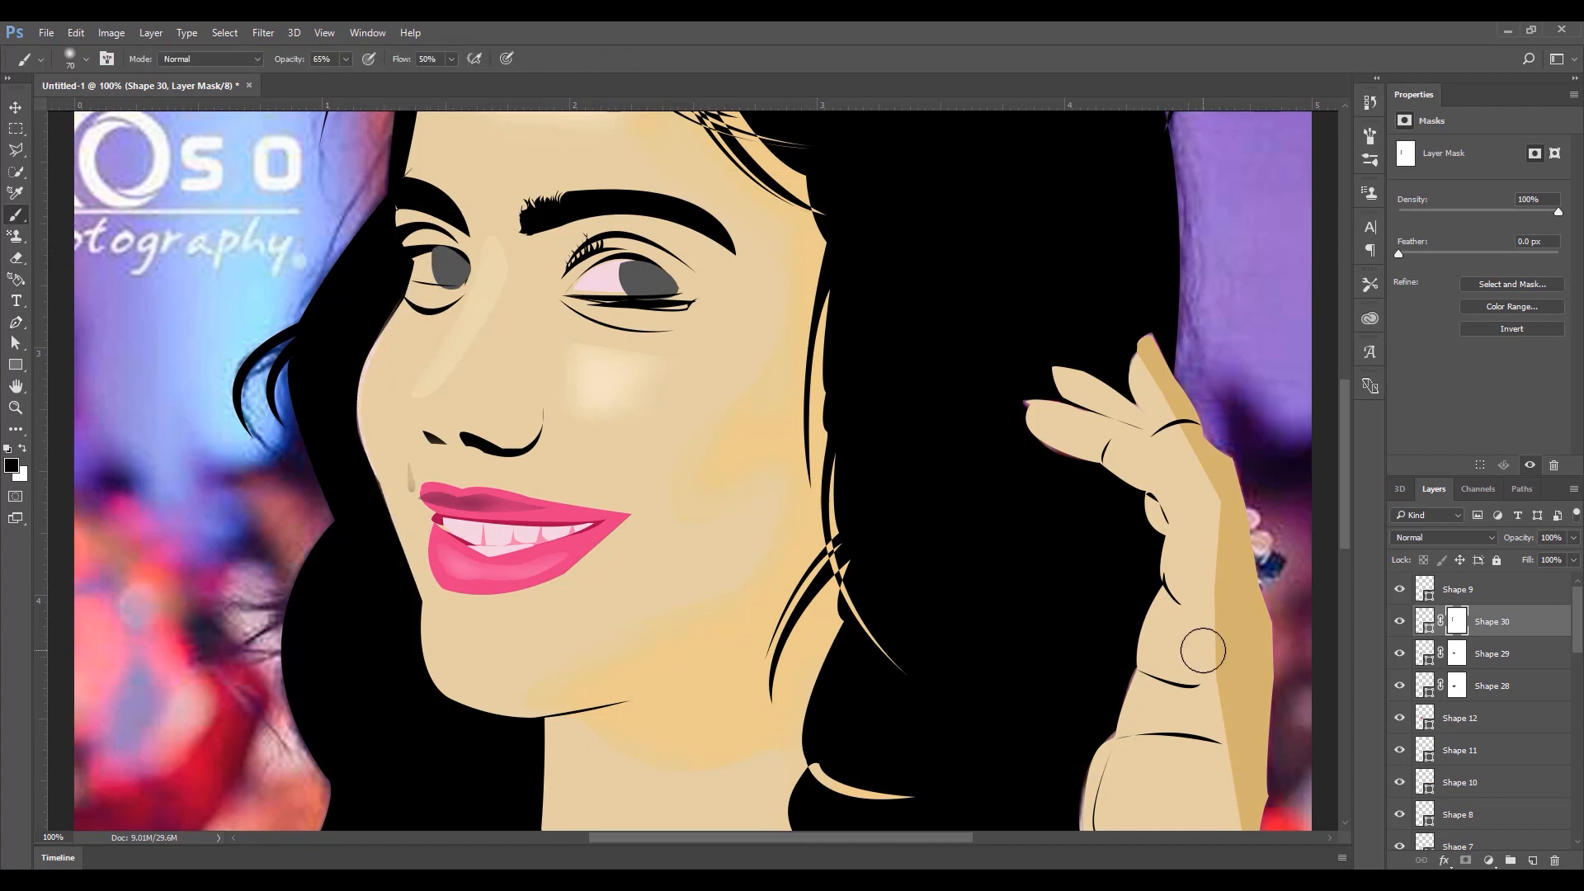
- Create a layer group above the cheek highlight layer and name it close
key(ctrl+0)
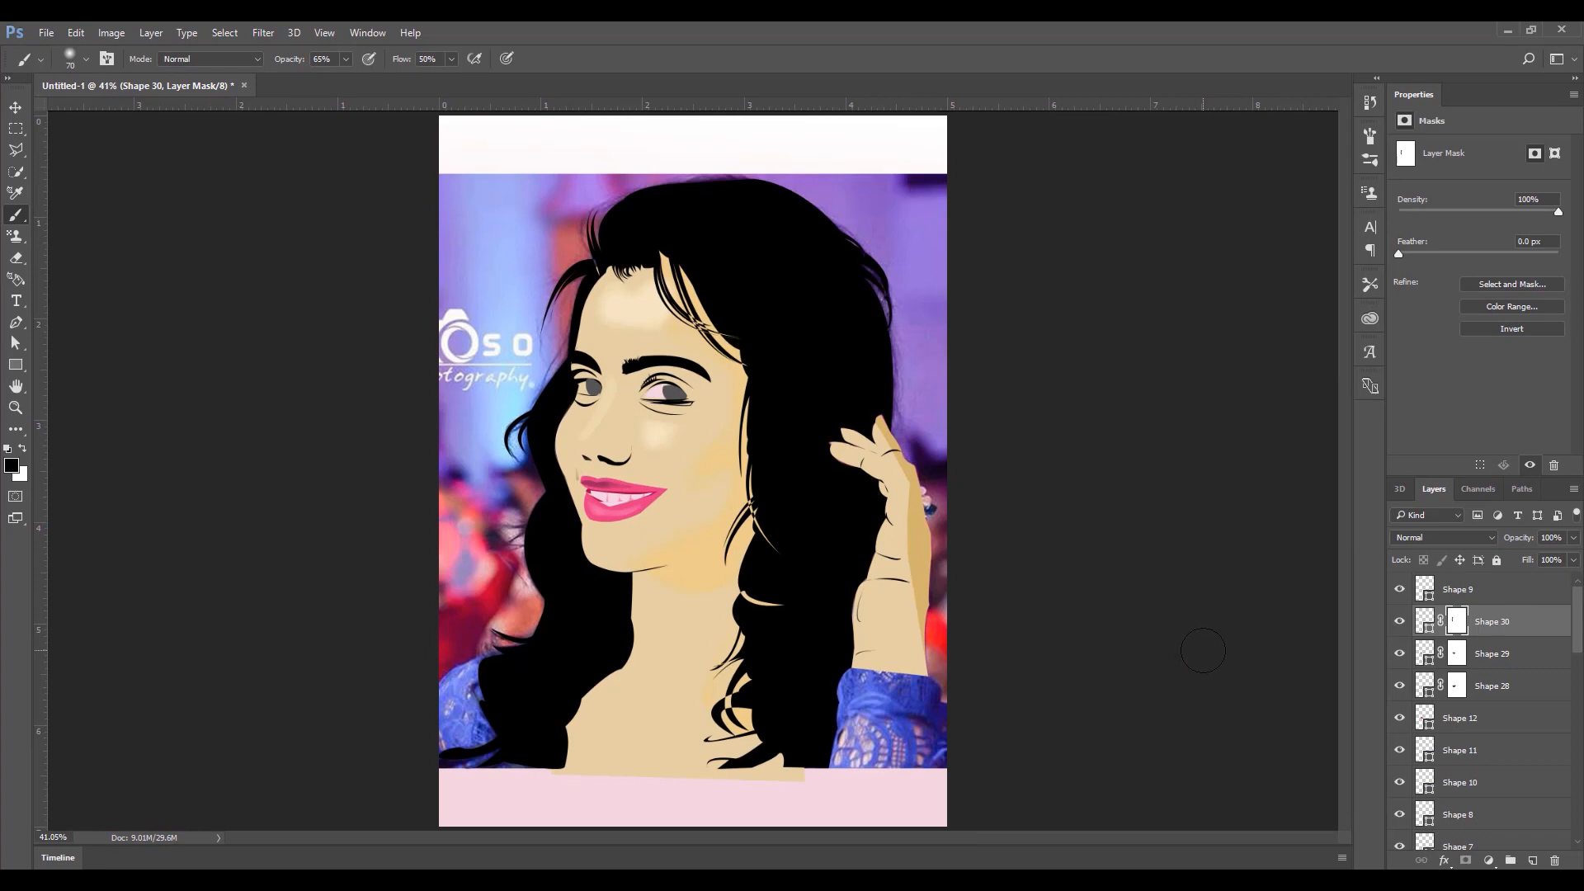
mouse_move(1579, 600)
mouse_down()
mouse_move(1579, 812)
mouse_move(1574, 584)
mouse_up()
click(1509, 859)
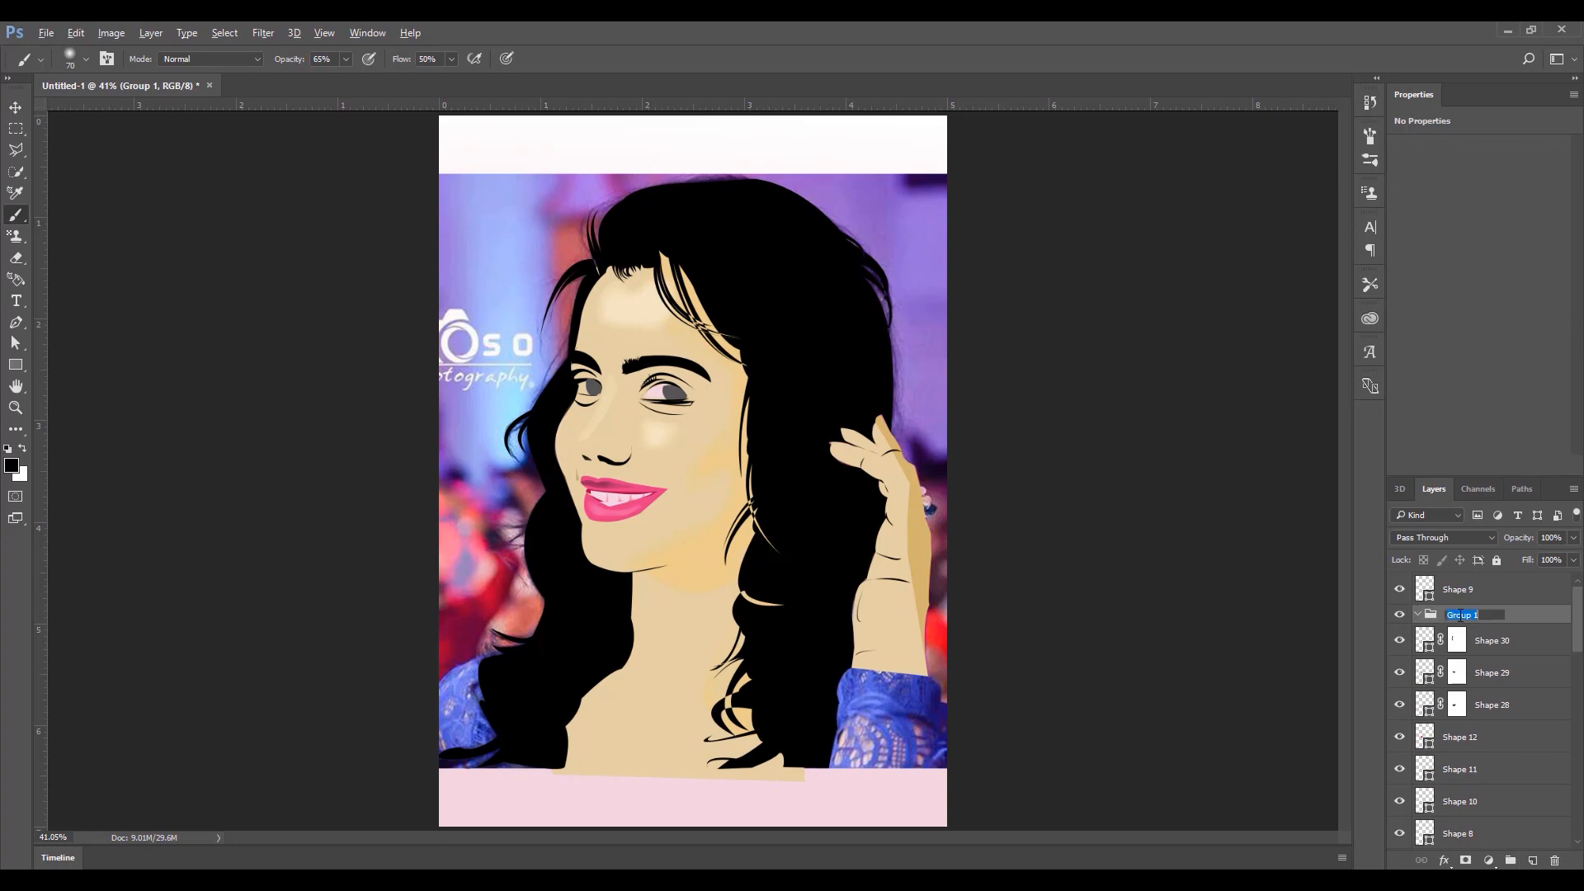
key(Return)
- Trace the sleeve below the raised arm as a closed shape on a new layer inside the close group
click(1531, 860)
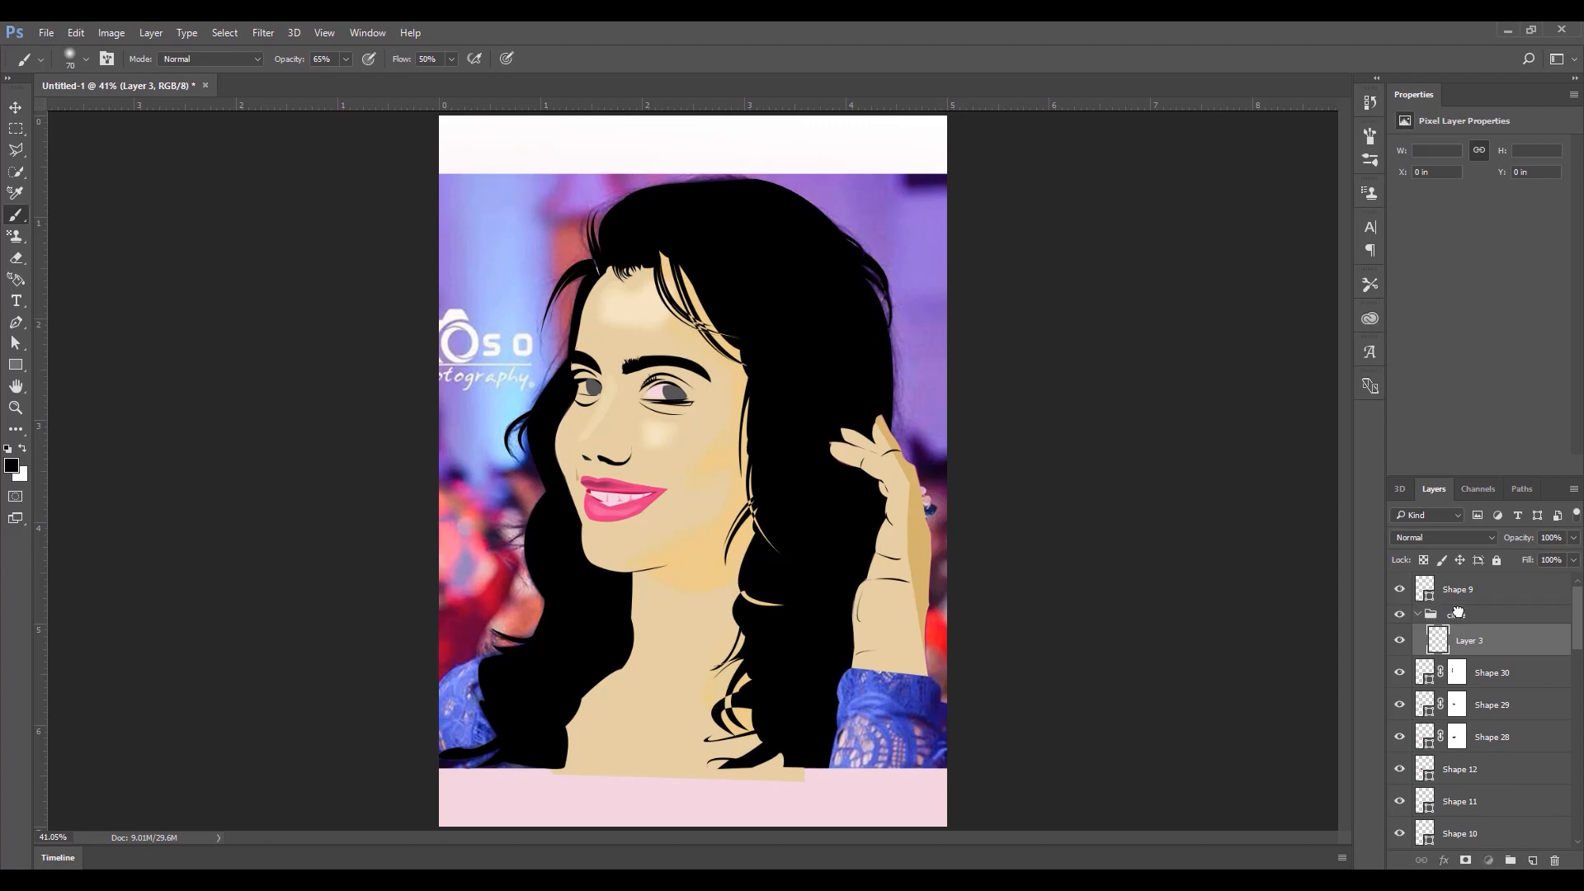
click(15, 322)
click(930, 676)
mouse_move(849, 714)
mouse_down()
mouse_move(843, 701)
mouse_move(844, 736)
mouse_up()
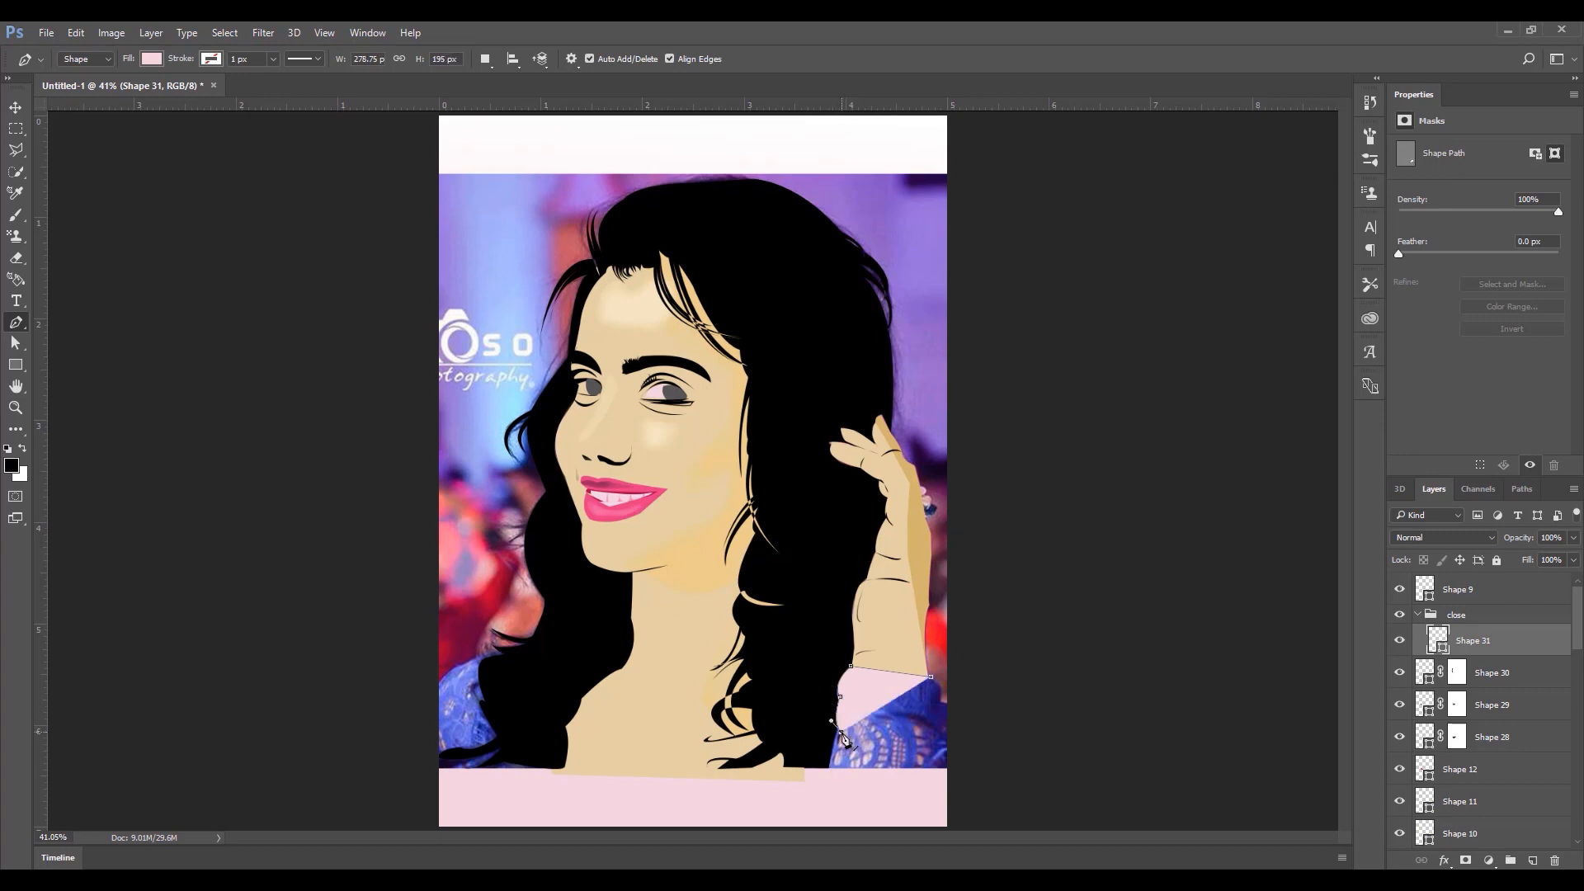
click(824, 785)
click(949, 790)
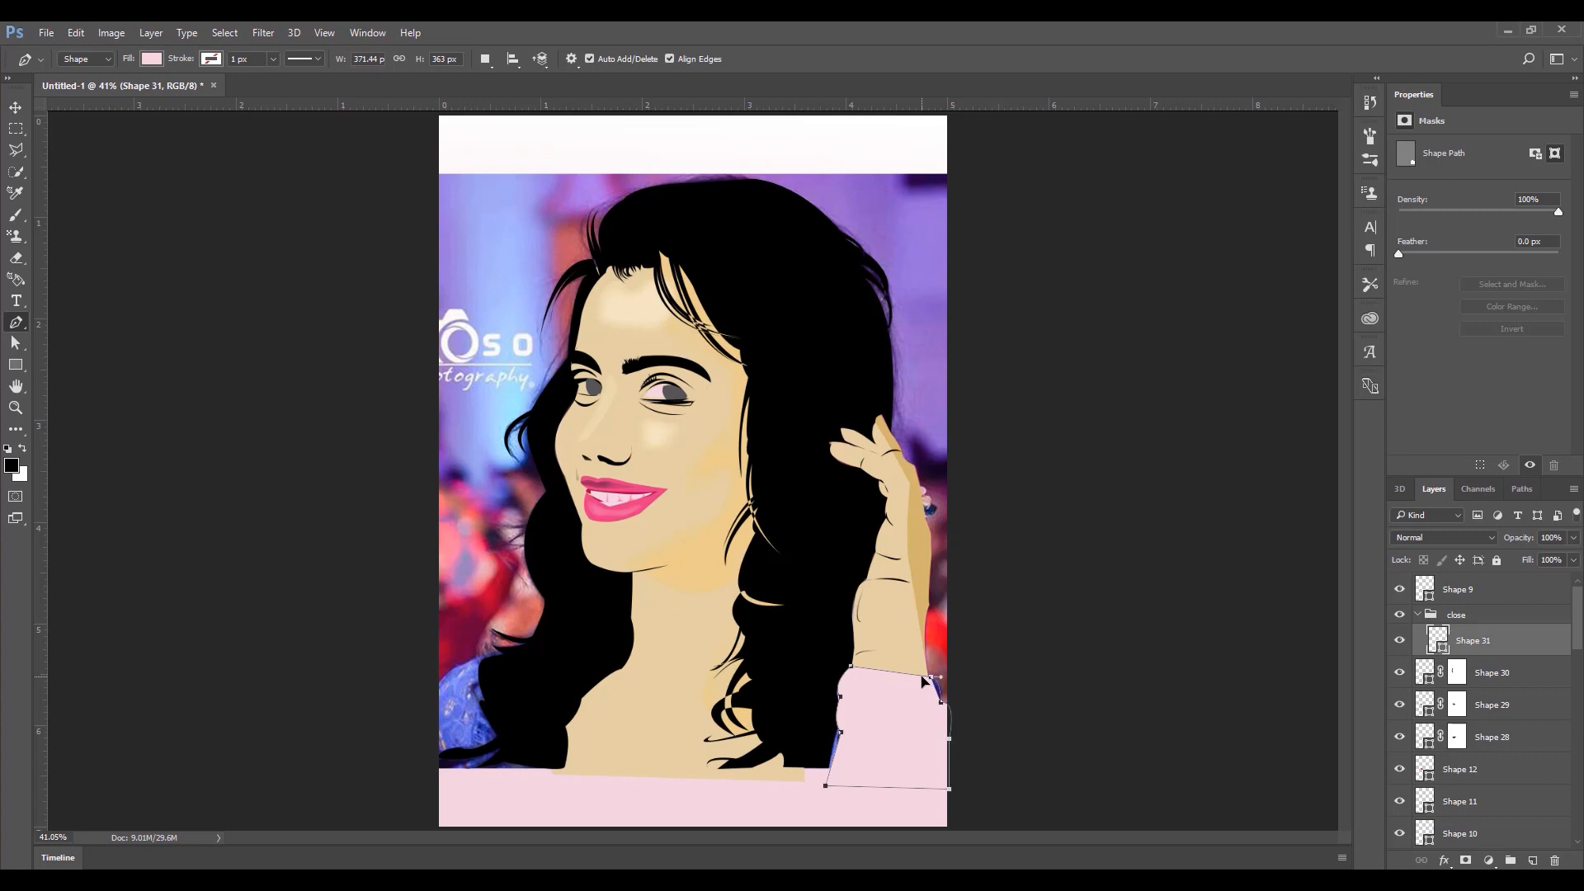
- Fill the sleeve shape with the blue 808dec sampled from the dress in the photo
click(151, 58)
click(230, 90)
click(470, 697)
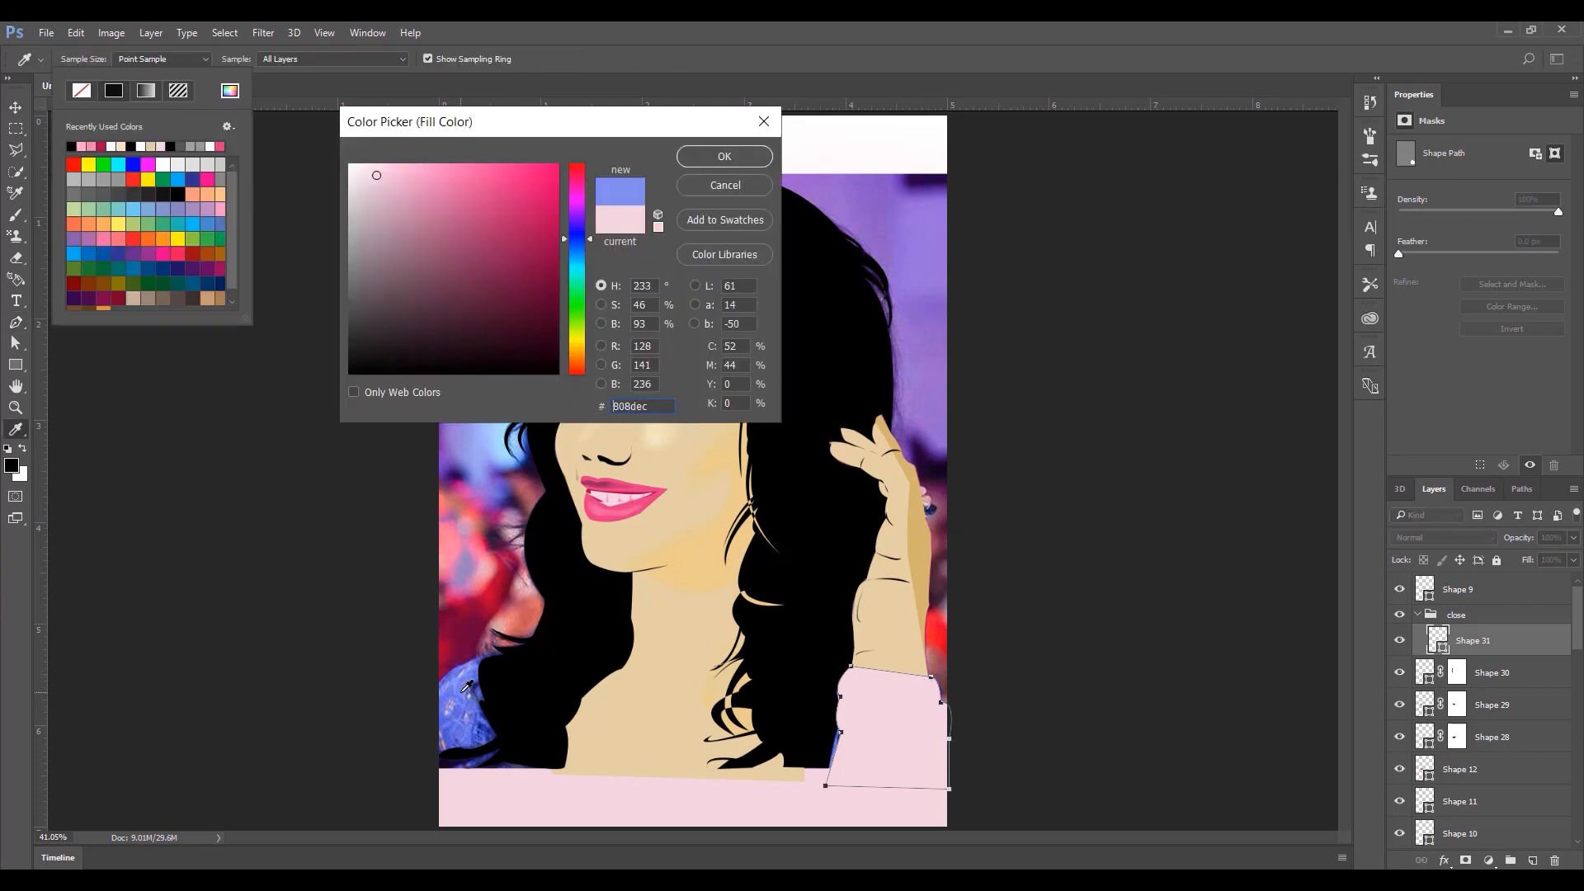
click(725, 158)
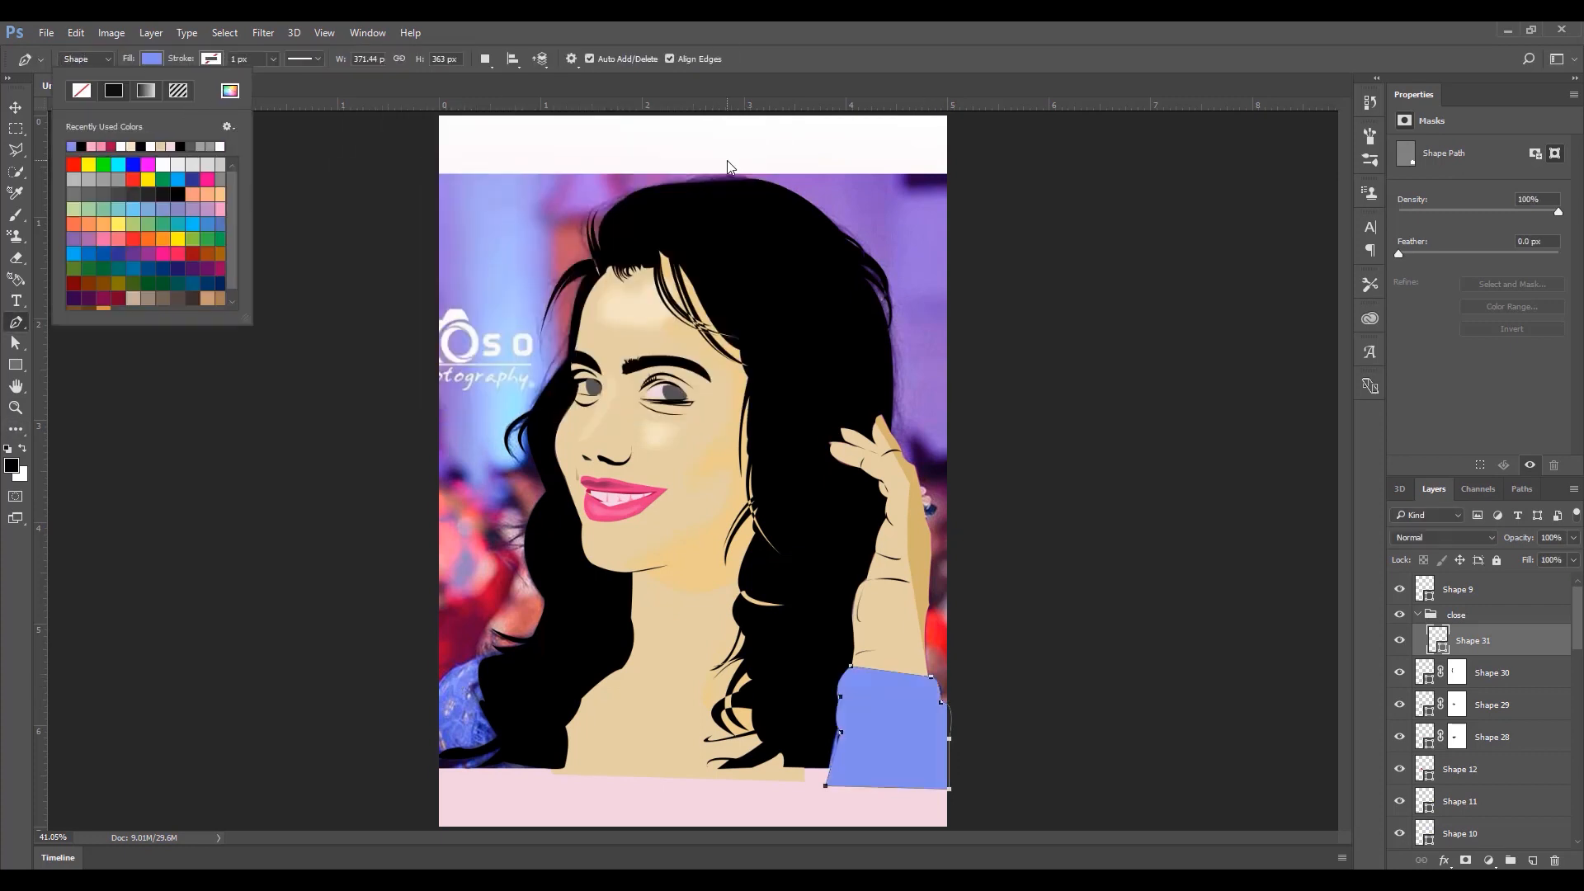
- Trace the dress on the opposite shoulder as a shape on a new layer and fill it with the same blue
click(1528, 860)
click(512, 651)
drag(437, 686, 409, 718)
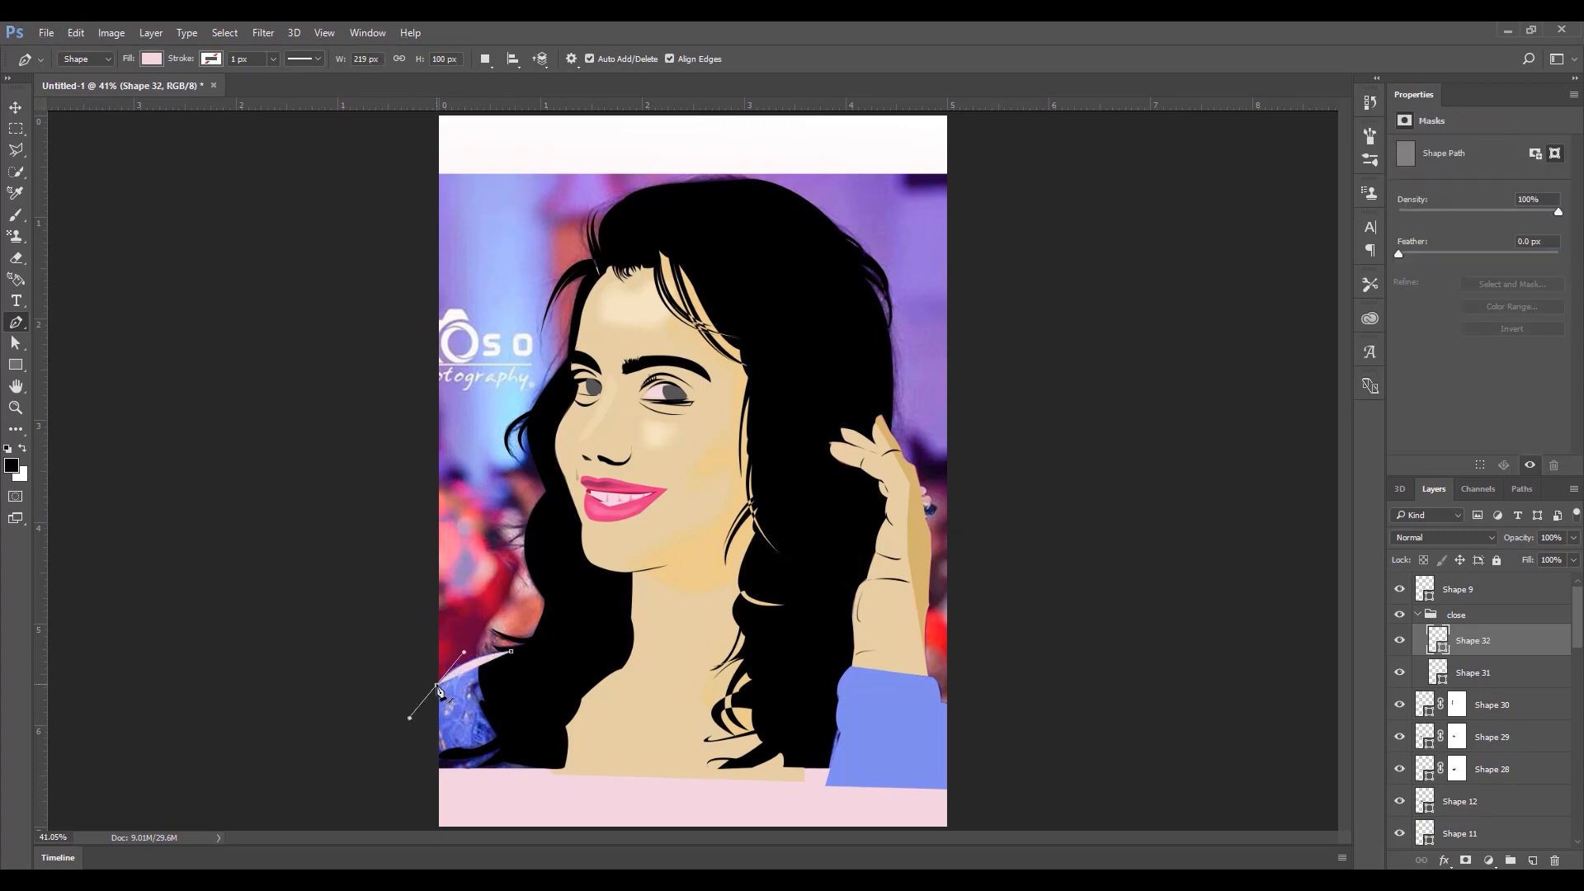
click(436, 772)
click(500, 737)
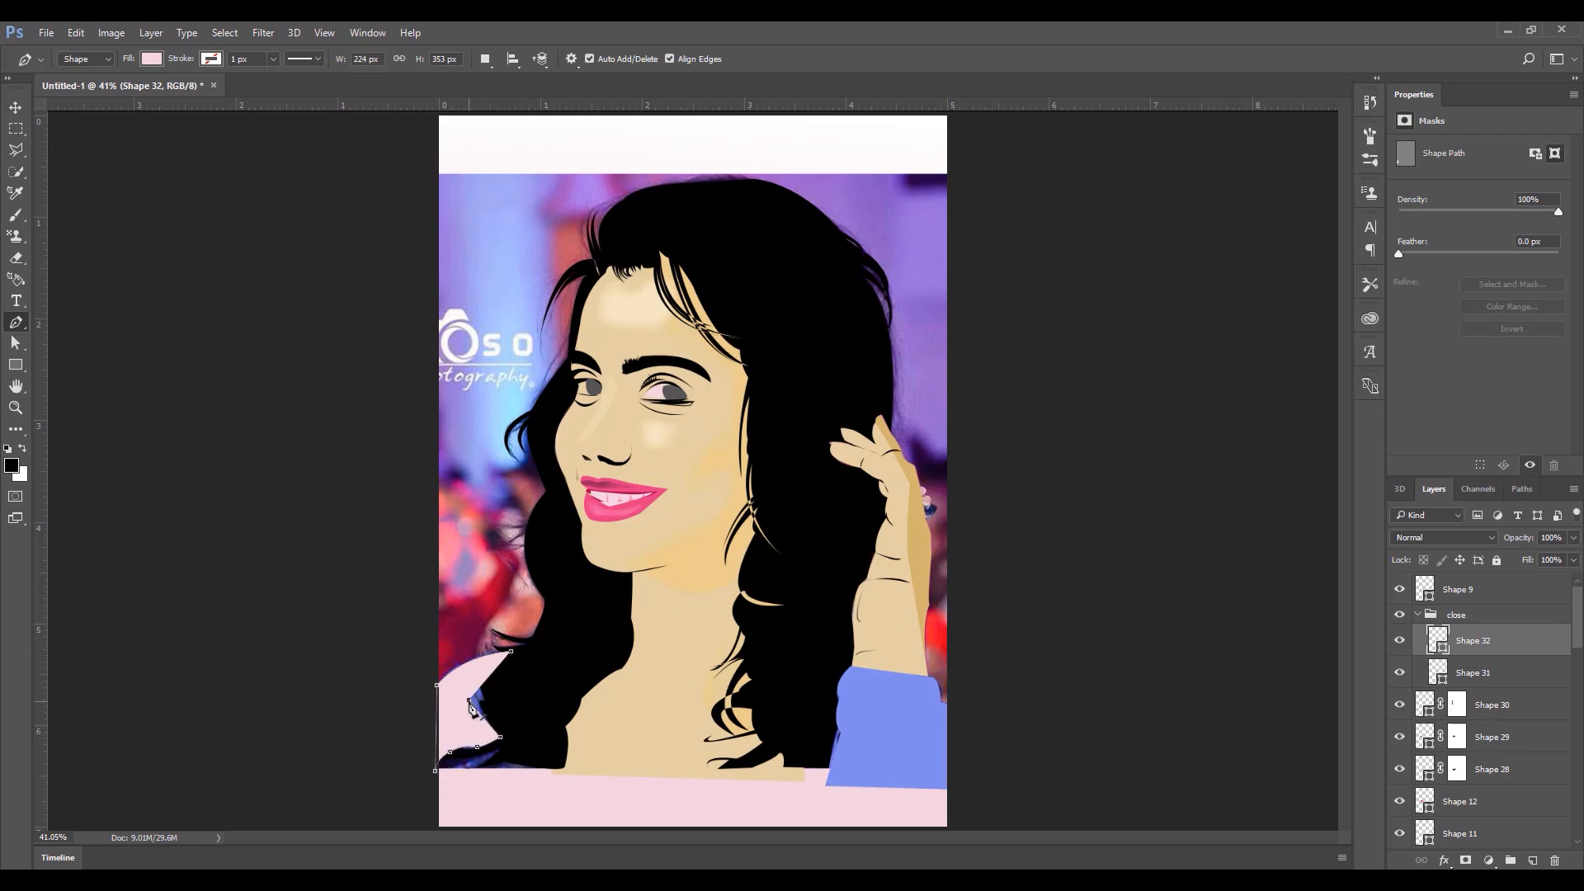
key(ctrl+z)
drag(483, 704, 484, 691)
click(151, 59)
click(73, 145)
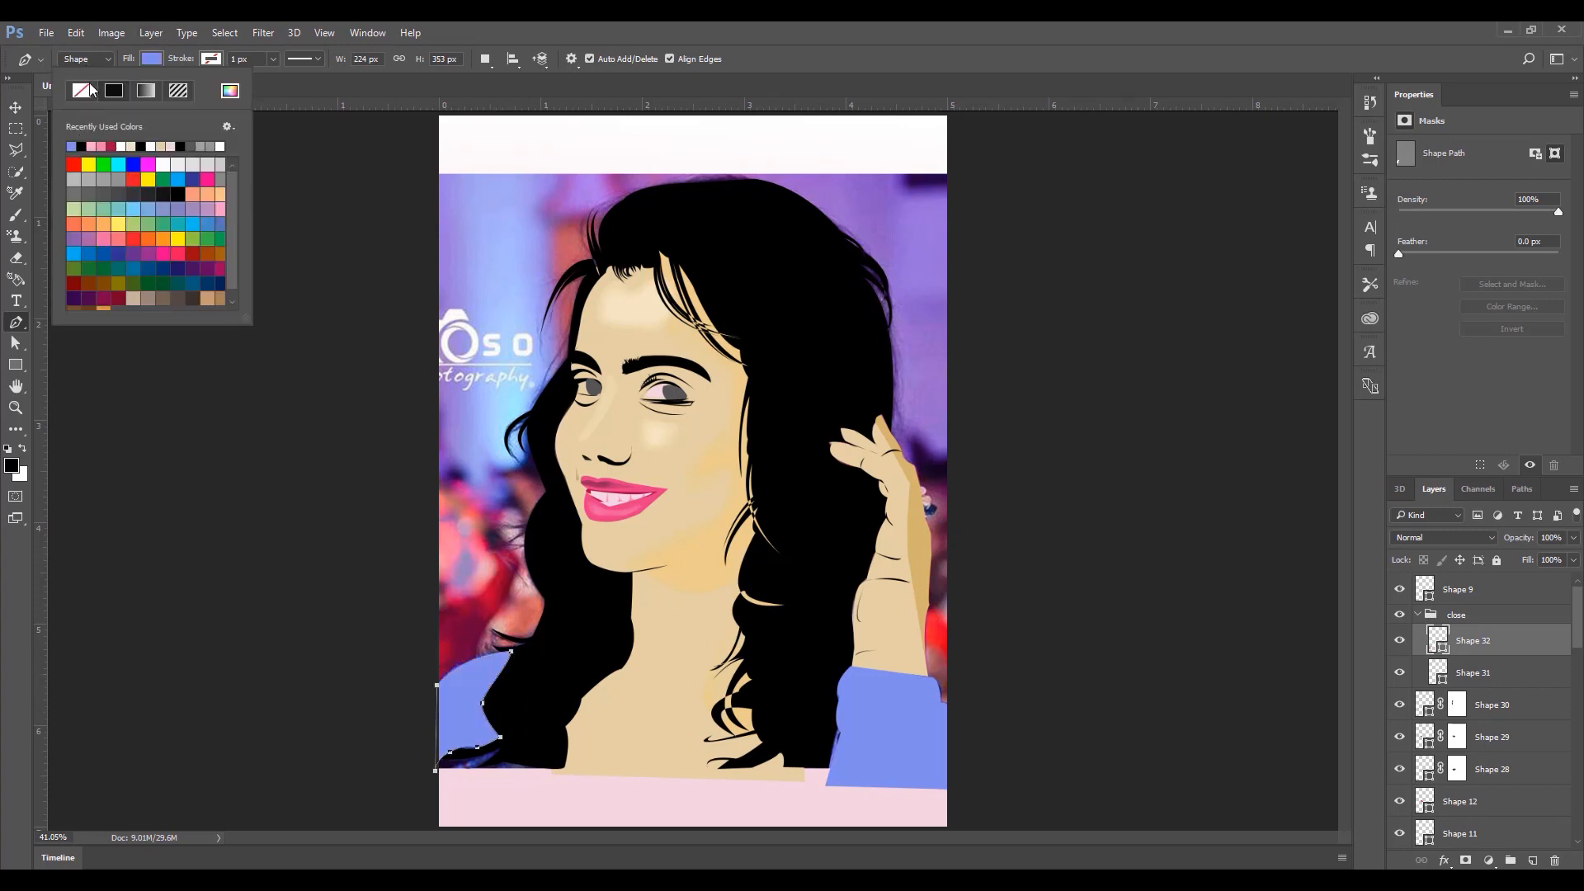
key(Return)
- Move the shoulder dress layer beneath the photo layer and toggle the photo's visibility to check the result
drag(1495, 646, 1443, 780)
click(1399, 737)
click(1398, 737)
click(1398, 738)
click(1398, 738)
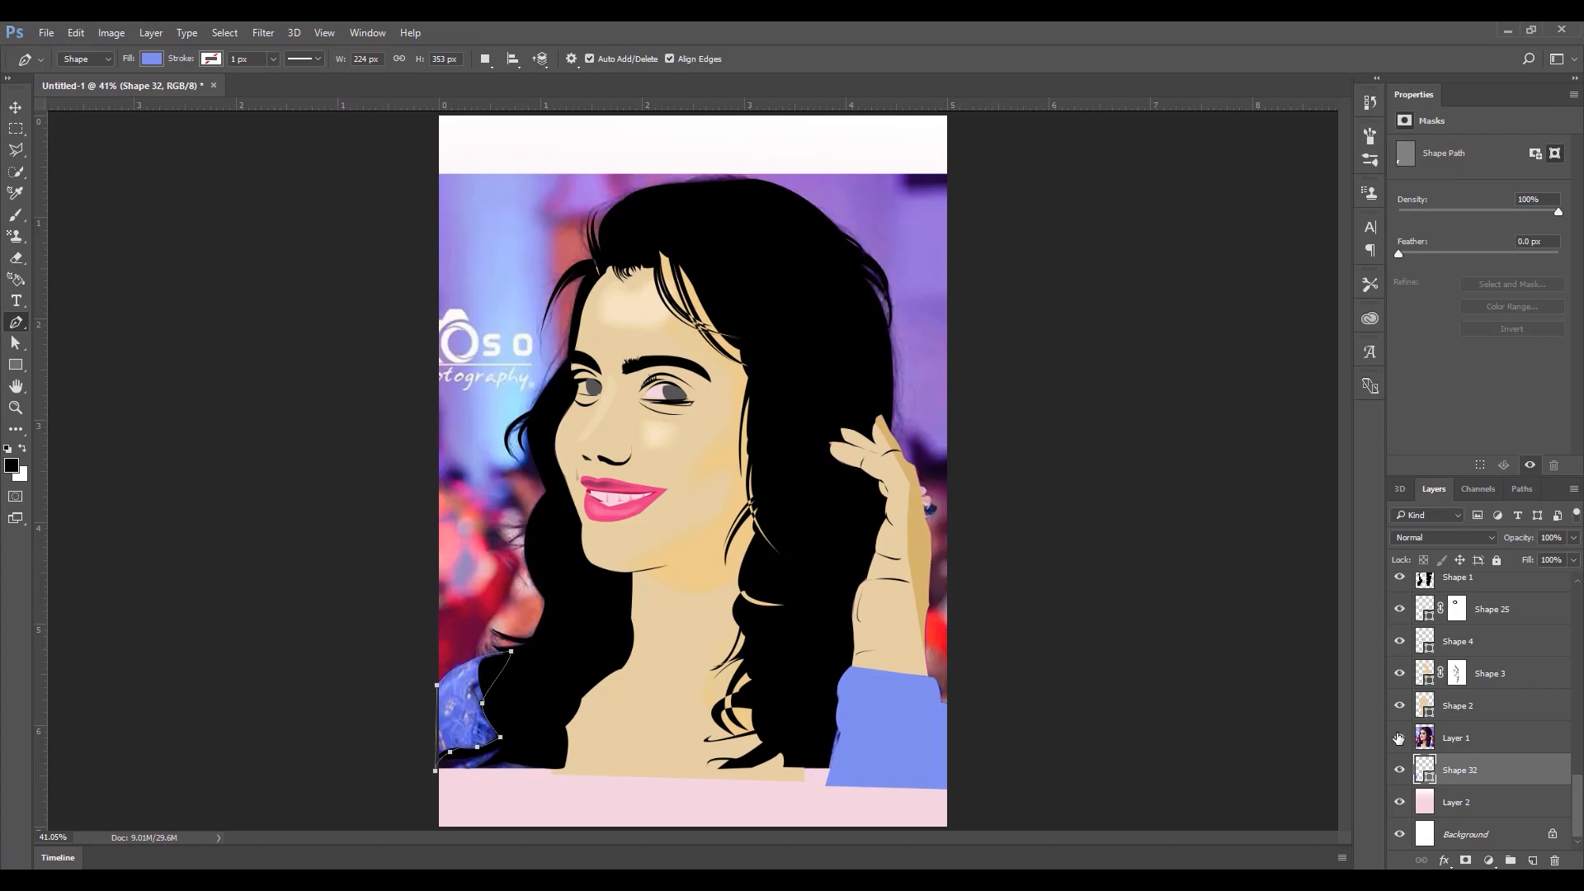
click(1399, 737)
- Hide the hair and skin shapes so the photo can be traced, and add a new layer group
click(1399, 578)
click(1398, 738)
drag(1576, 796, 1403, 610)
click(1510, 862)
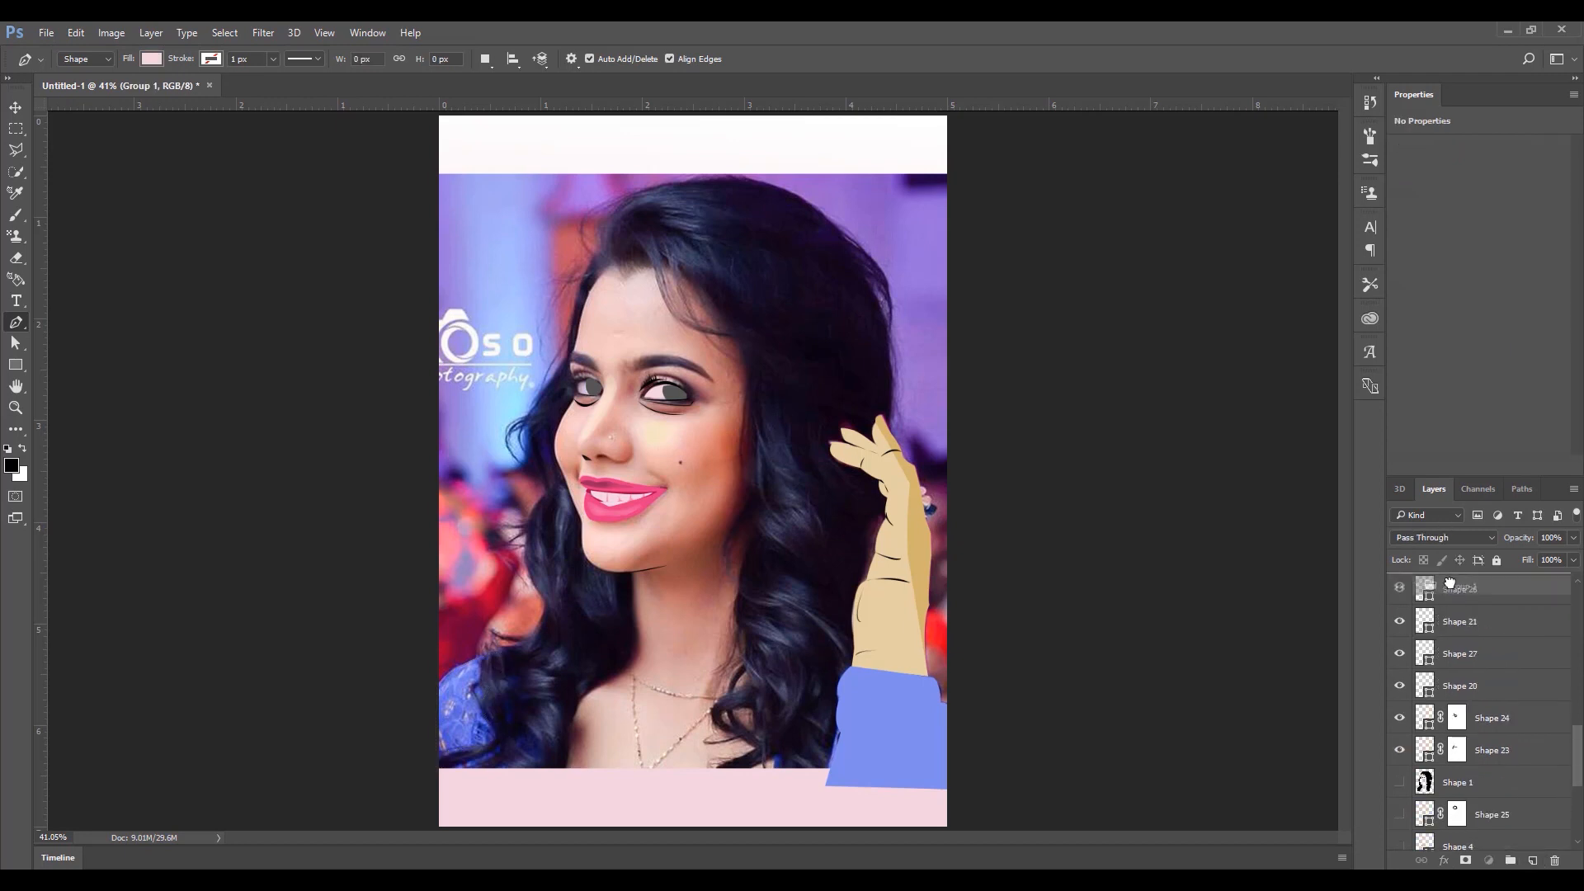
drag(1575, 625, 1549, 584)
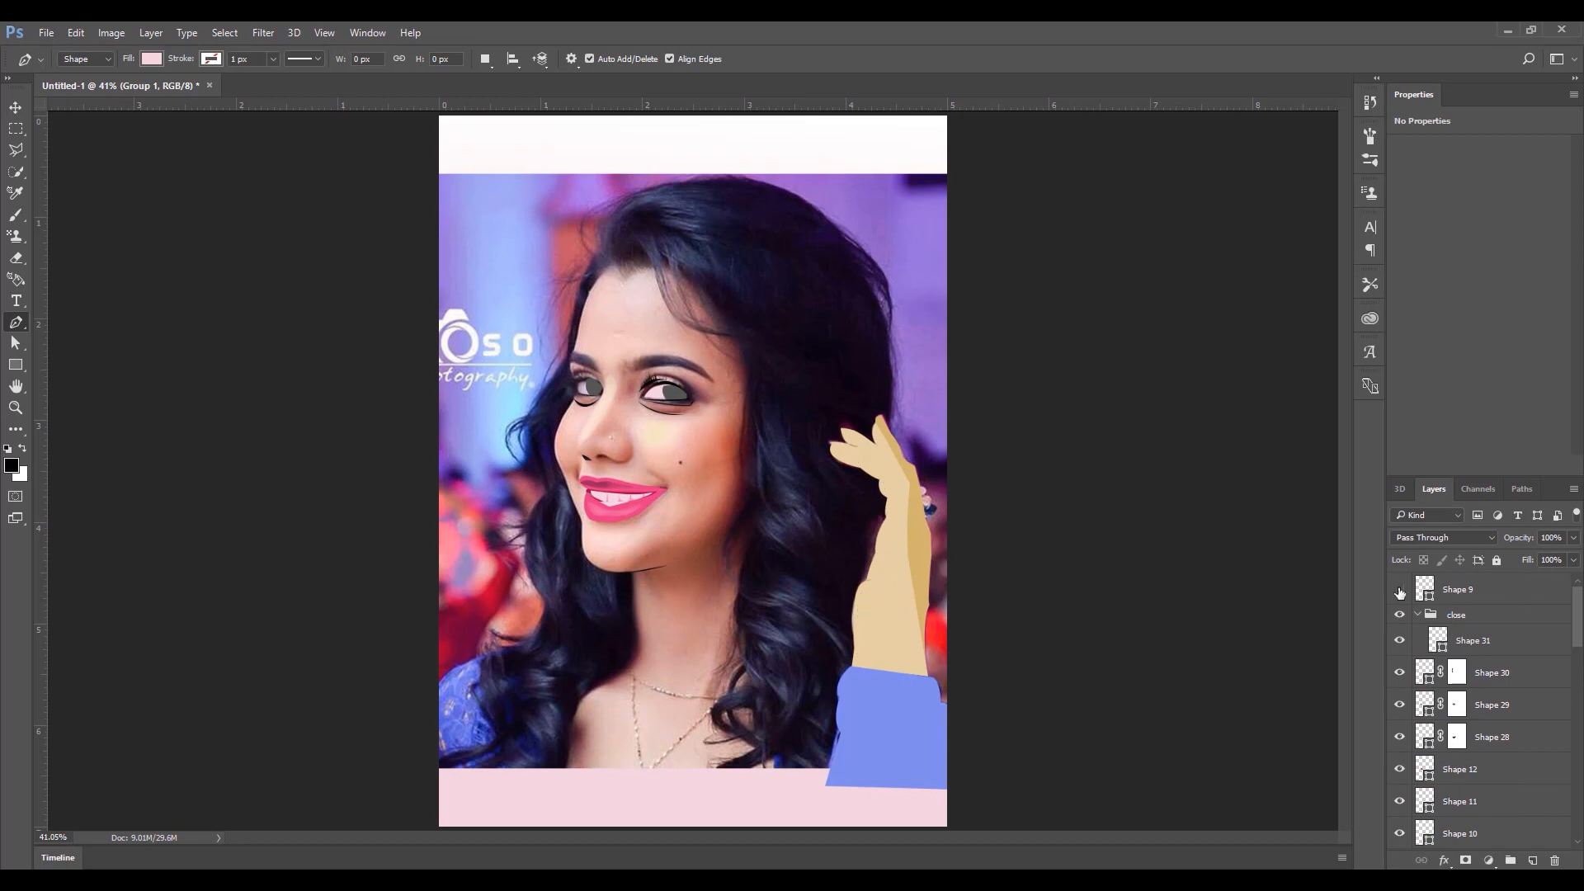
click(1399, 592)
- Trace a closed highlight path of pointed, flowing strands across the crown of the hair on a new layer
click(1532, 861)
click(608, 225)
click(1369, 102)
click(1247, 658)
click(79, 91)
click(607, 244)
drag(697, 185, 618, 207)
alt+click(697, 185)
alt+click(656, 195)
alt+click(724, 187)
alt+click(664, 196)
drag(729, 194, 665, 209)
alt+click(741, 213)
drag(763, 228, 812, 254)
alt+click(763, 228)
drag(716, 218, 661, 223)
alt+click(687, 219)
mouse_move(749, 230)
mouse_down()
mouse_move(805, 231)
mouse_move(764, 253)
mouse_up()
alt+click(749, 230)
click(692, 231)
alt+click(732, 239)
drag(693, 240, 633, 216)
alt+click(692, 240)
alt+click(700, 233)
click(662, 221)
alt+click(686, 224)
alt+click(648, 213)
alt+click(693, 215)
drag(693, 214, 636, 200)
alt+click(677, 204)
alt+click(650, 197)
drag(627, 222, 619, 238)
alt+click(627, 221)
click(607, 244)
- Convert the crown highlight path to a shape and fill it with a dark slate blue
click(279, 58)
click(151, 59)
click(229, 90)
click(399, 286)
click(722, 156)
- Trace pointed highlight strands along the front lock of hair falling over the forehead
scroll(1398, 639, down, 10)
drag(666, 298, 684, 324)
key(ctrl+z)
click(652, 233)
alt+click(677, 306)
drag(637, 237, 634, 231)
click(652, 234)
key(ctrl+plus)
key(ctrl+plus)
scroll(684, 413, up, 3)
drag(725, 458, 717, 492)
drag(672, 366, 656, 344)
click(646, 380)
- Trace a cluster of pointed hair strands beside the near cheek as a shape filled with dark slate blue
click(15, 107)
click(15, 321)
scroll(693, 470, down, 3)
click(85, 59)
click(76, 74)
click(151, 59)
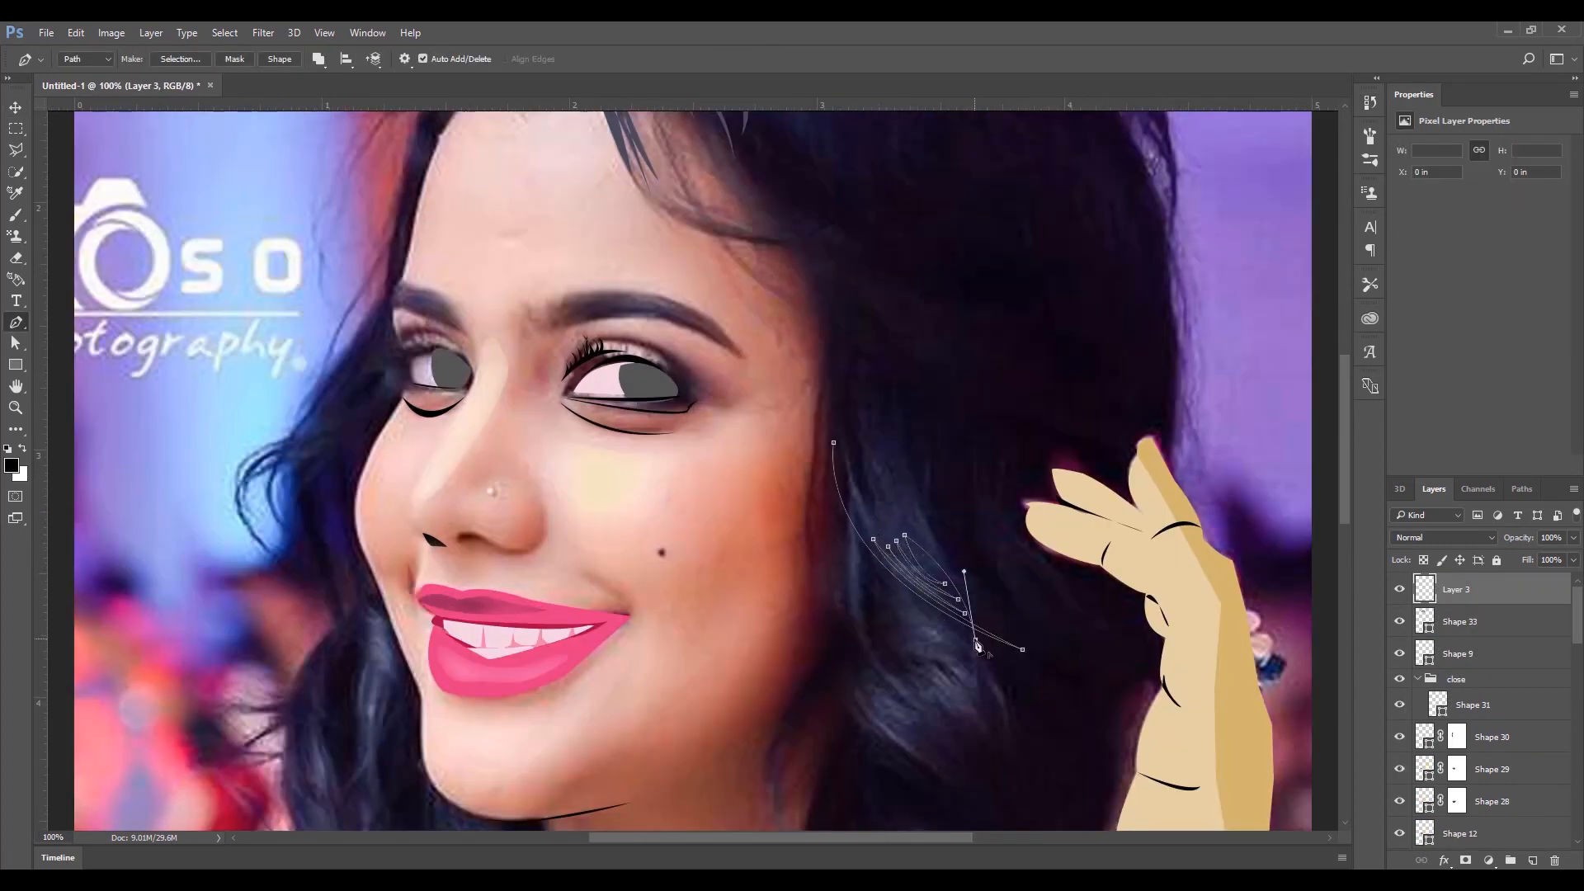
drag(897, 370, 885, 396)
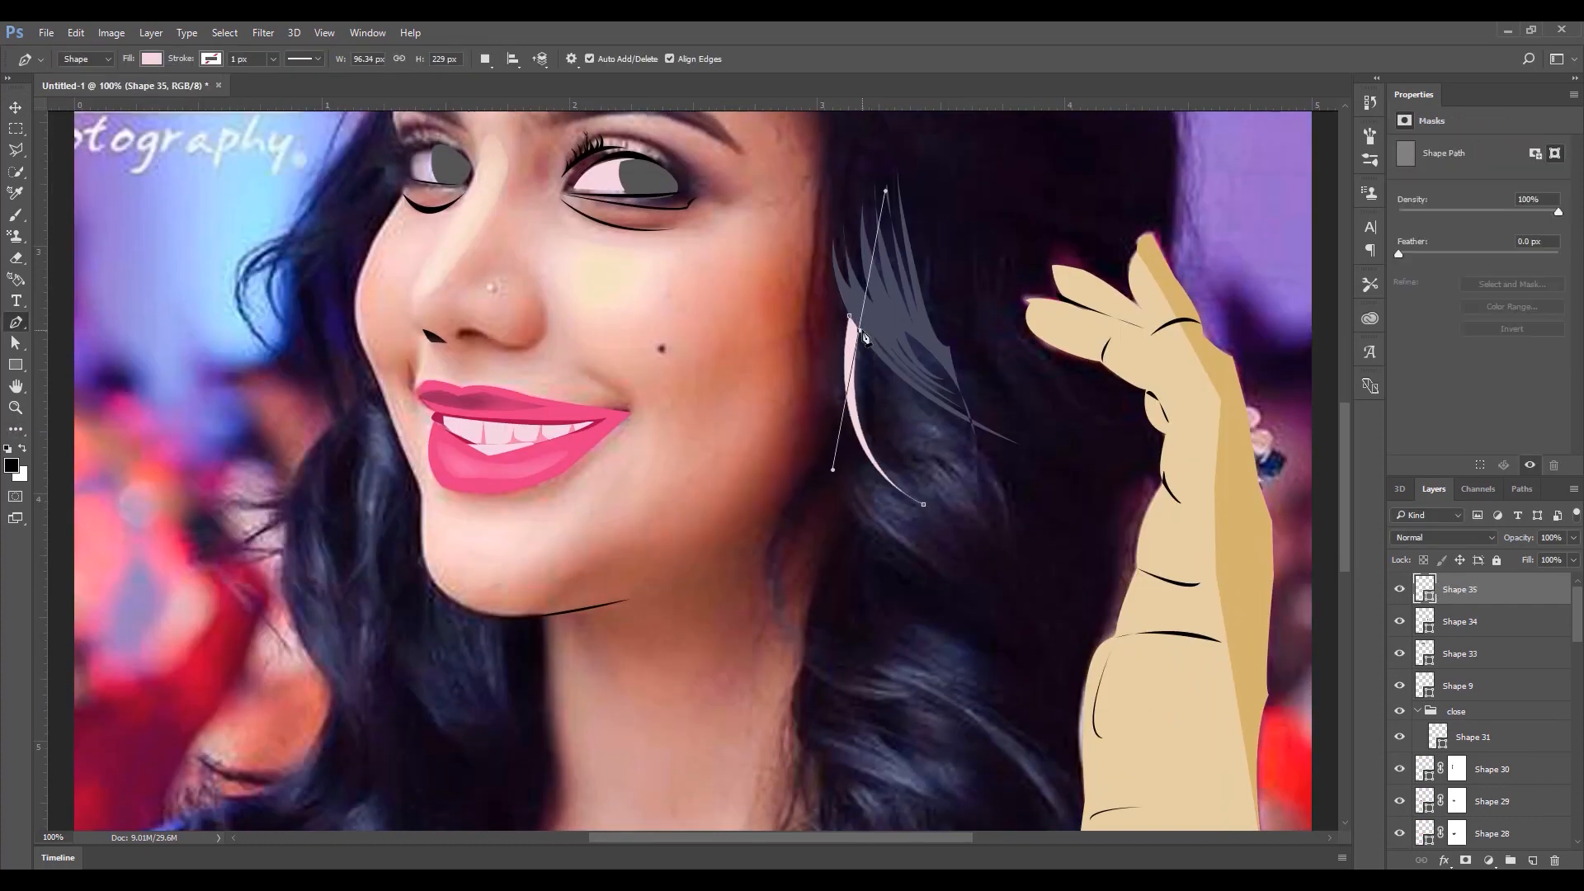
- Trace more wavy, pointed highlight strands in slate blue further down the lock beside the cheek and jaw
click(845, 481)
click(838, 554)
click(922, 587)
click(985, 643)
click(906, 570)
click(994, 650)
click(923, 567)
click(994, 635)
click(936, 564)
click(993, 615)
click(908, 536)
click(905, 384)
click(971, 462)
click(891, 369)
click(949, 459)
click(884, 377)
click(933, 458)
drag(893, 426, 881, 385)
drag(857, 503, 846, 466)
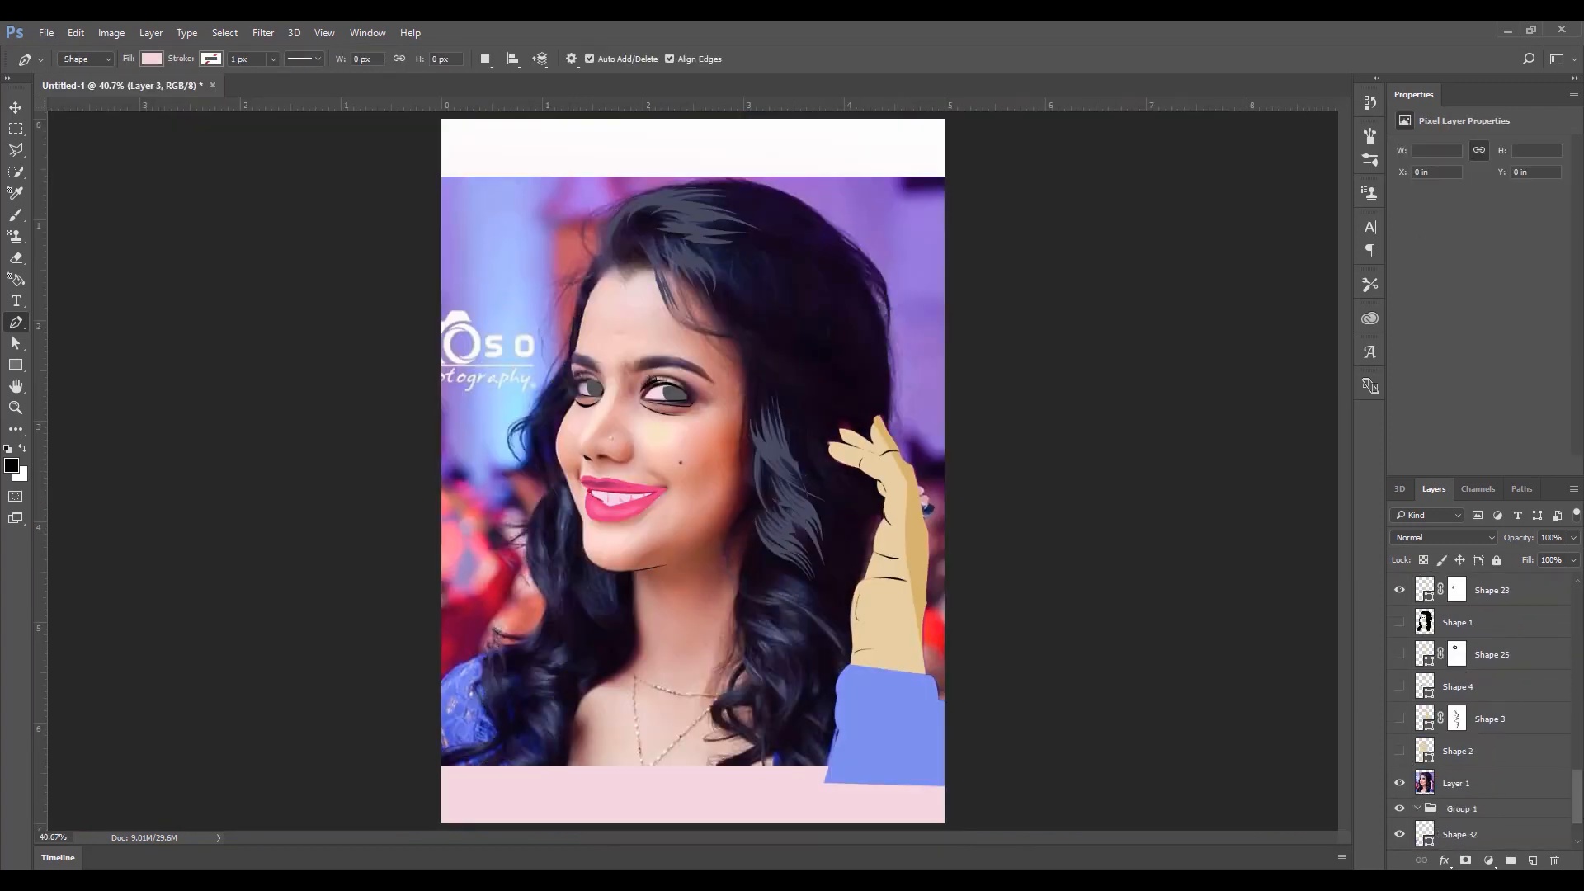
- Trace another cluster of slate blue highlight strands below the jaw, running down toward the blue sleeve
key(a)
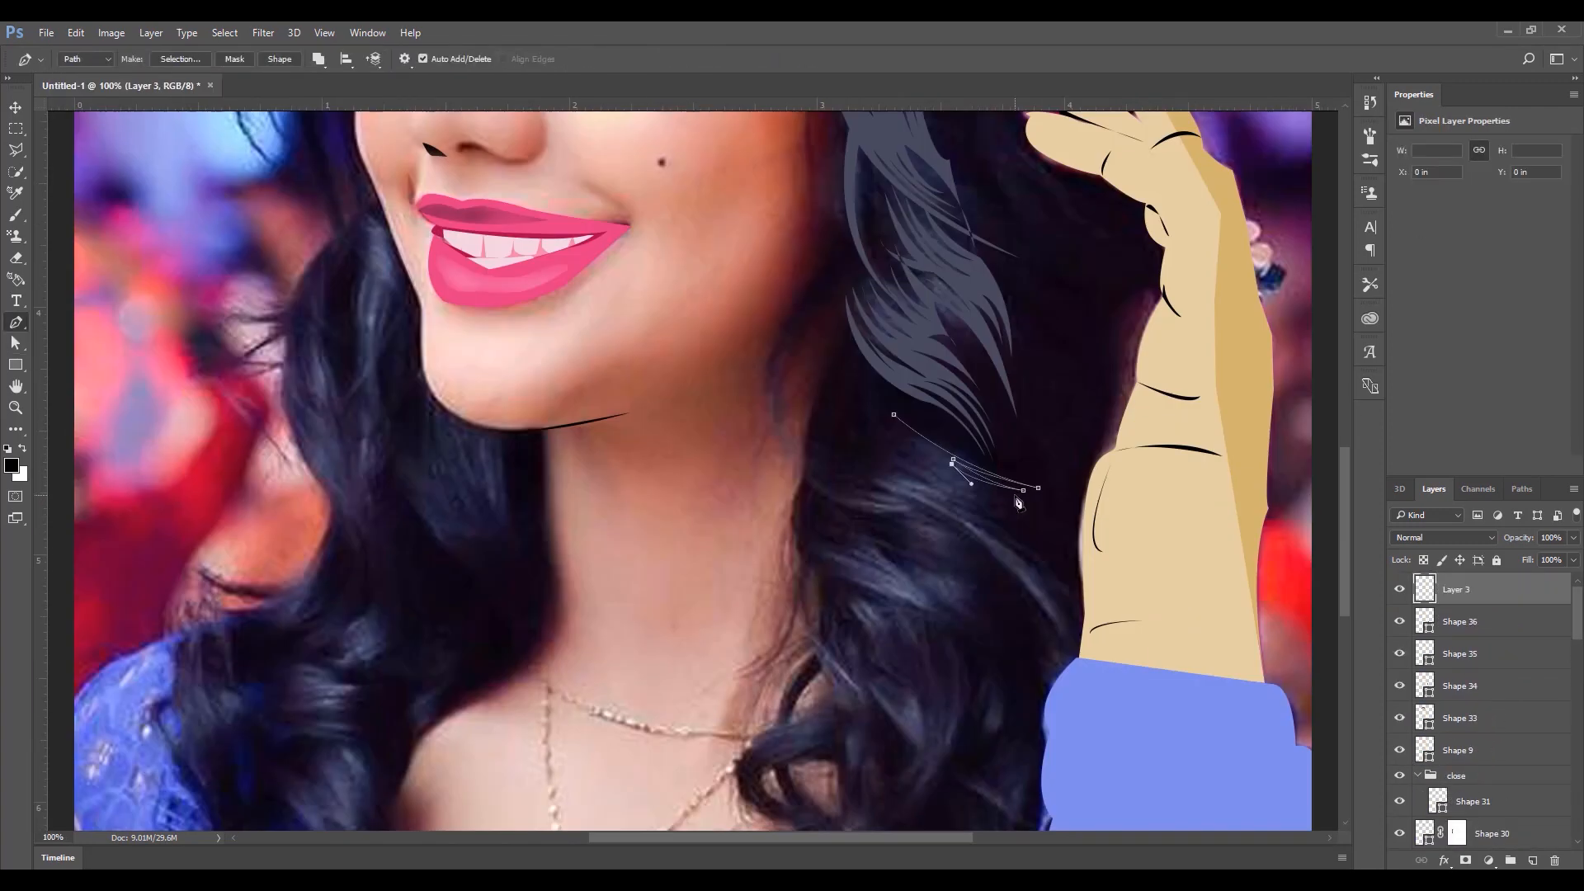
click(1008, 512)
click(989, 542)
click(1035, 592)
click(1077, 647)
- Trace highlight strands across the curl of hair beside the neck on a new layer
click(776, 448)
alt+click(876, 487)
click(934, 496)
click(858, 477)
drag(945, 496, 971, 511)
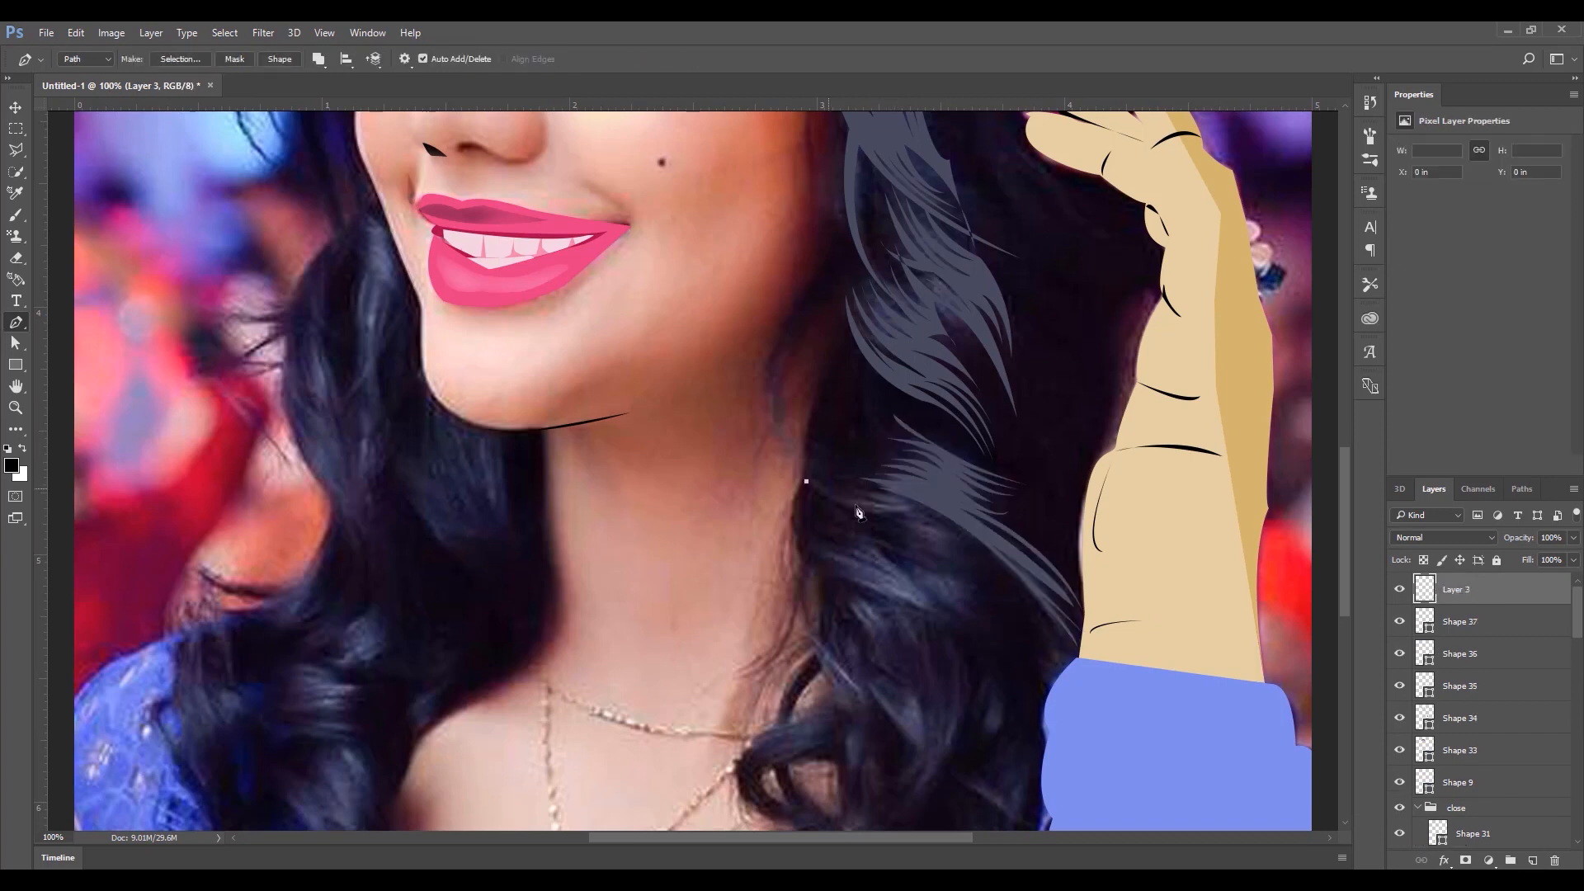
click(898, 513)
drag(977, 535, 985, 540)
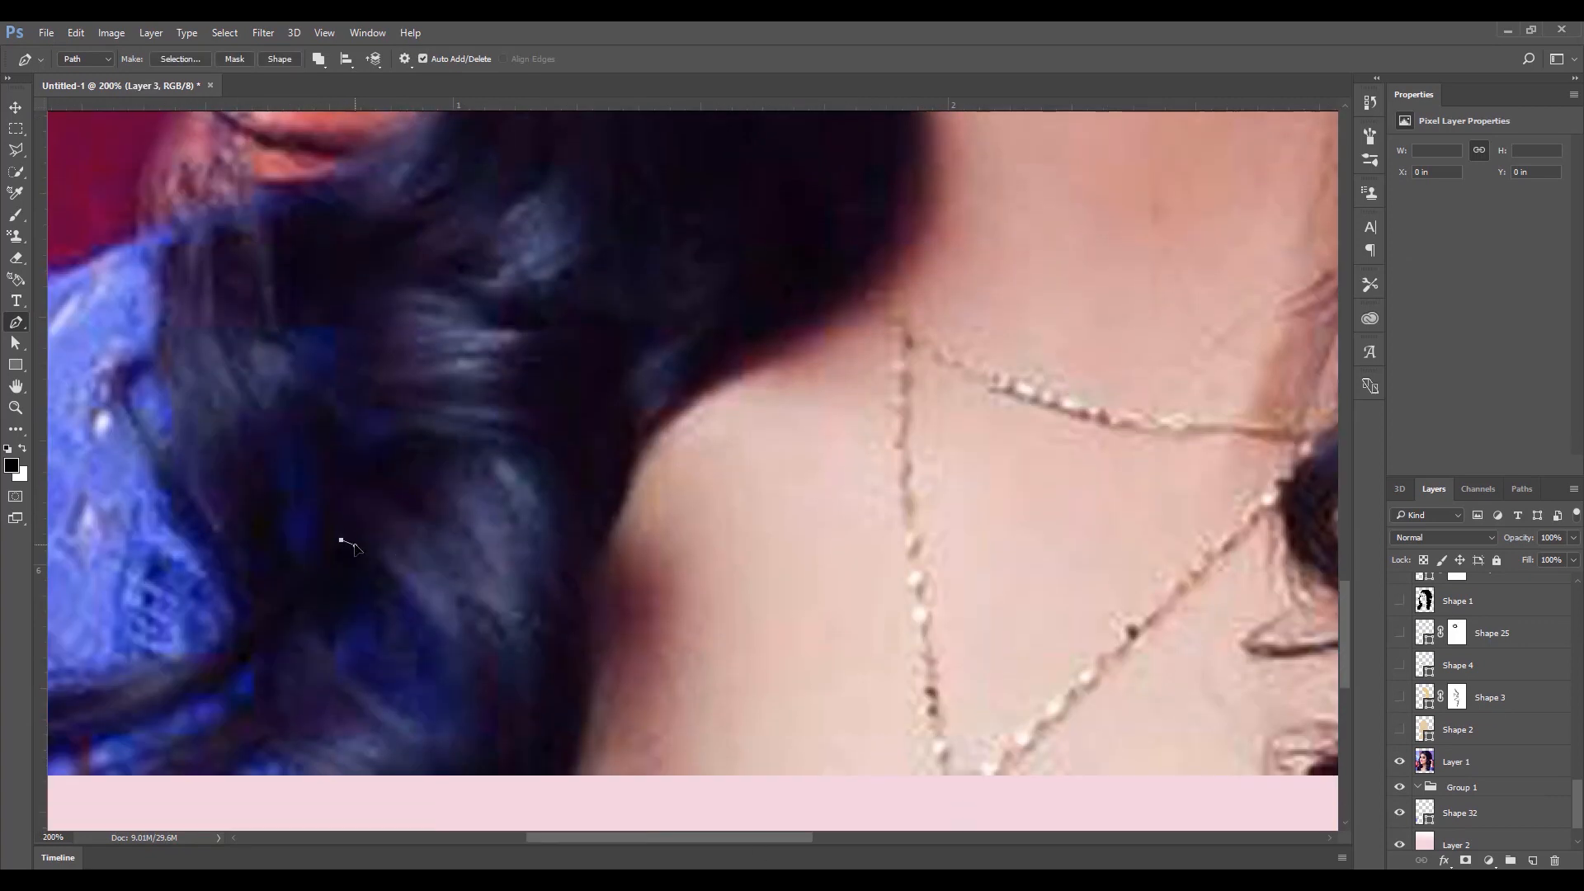
- Trace more thin highlight strands along the lower end of the far-side lock hanging over the blue-clad shoulder
drag(473, 704, 482, 742)
drag(430, 594, 400, 571)
drag(485, 704, 493, 742)
drag(441, 584, 412, 561)
drag(492, 685, 495, 721)
drag(456, 589, 427, 564)
drag(509, 741, 490, 824)
scroll(512, 749, down, 3)
- Trace a cluster of overlapping, pointed highlight strands across the curls of the far-side lock beside the neck
click(466, 399)
drag(398, 329, 363, 310)
drag(420, 406, 454, 481)
click(341, 363)
scroll(346, 371, up, 4)
drag(350, 467, 253, 481)
click(522, 467)
drag(491, 418, 507, 423)
click(402, 406)
drag(600, 392, 635, 401)
click(563, 452)
click(557, 471)
click(341, 386)
drag(499, 363, 630, 428)
click(339, 434)
drag(402, 375, 444, 356)
click(341, 386)
- Trace narrow, pointed highlight strands in the hair just below the jaw on the far side of the neck
scroll(355, 379, up, 10)
click(814, 481)
click(854, 722)
drag(816, 568, 805, 512)
click(841, 715)
click(822, 705)
click(795, 545)
- Trace curved, crossing highlight strands along the middle of the far-side hair lock
click(560, 514)
drag(555, 289, 576, 170)
scroll(569, 247, up, 2)
scroll(515, 442, down, 7)
click(544, 446)
drag(497, 565, 433, 593)
click(555, 523)
click(485, 605)
drag(566, 576, 643, 519)
click(583, 601)
drag(571, 460, 537, 417)
- Trace long curved highlight strands in the hair beside the far cheek and mouth, closing each one to a point
scroll(569, 462, up, 6)
click(512, 566)
scroll(494, 412, up, 1)
drag(467, 302, 652, 221)
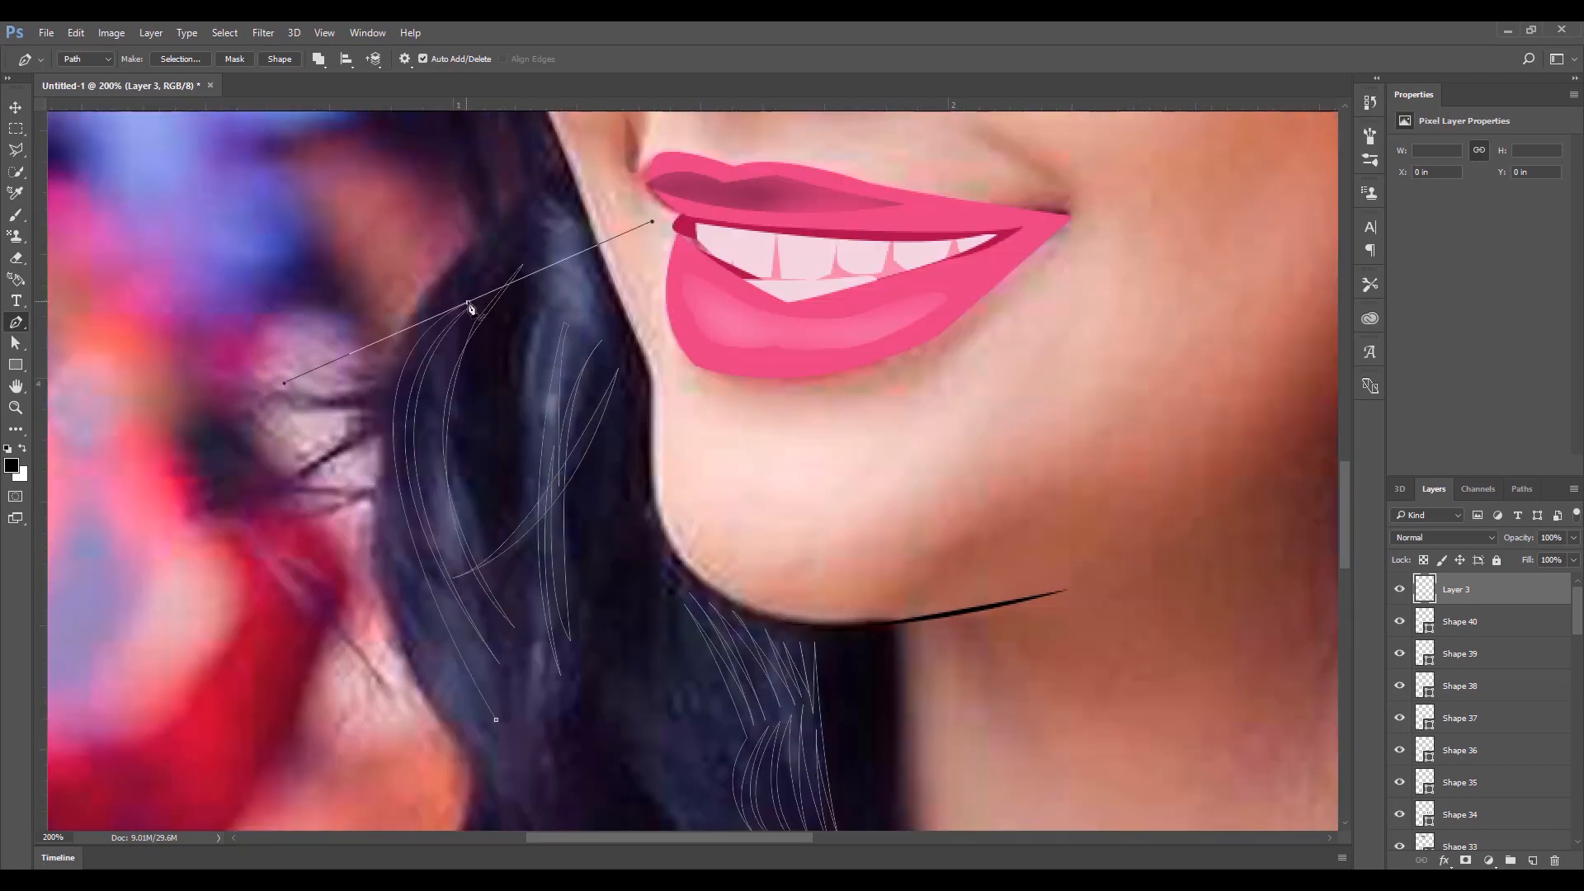
alt+click(468, 303)
key(ctrl+minus)
key(ctrl+minus)
scroll(619, 528, down, 1)
drag(630, 535, 707, 668)
alt+click(630, 535)
- Convert the traced strand paths into a shape and fill it with slate blue
click(279, 58)
click(151, 59)
click(64, 124)
click(1531, 860)
- Create a new layer directly above Shape 25 and hide the skin layers beneath it to expose the photo
drag(1577, 626, 1578, 816)
click(1399, 683)
key(ctrl+0)
drag(1399, 715, 1399, 811)
click(1399, 683)
click(1399, 683)
click(1490, 724)
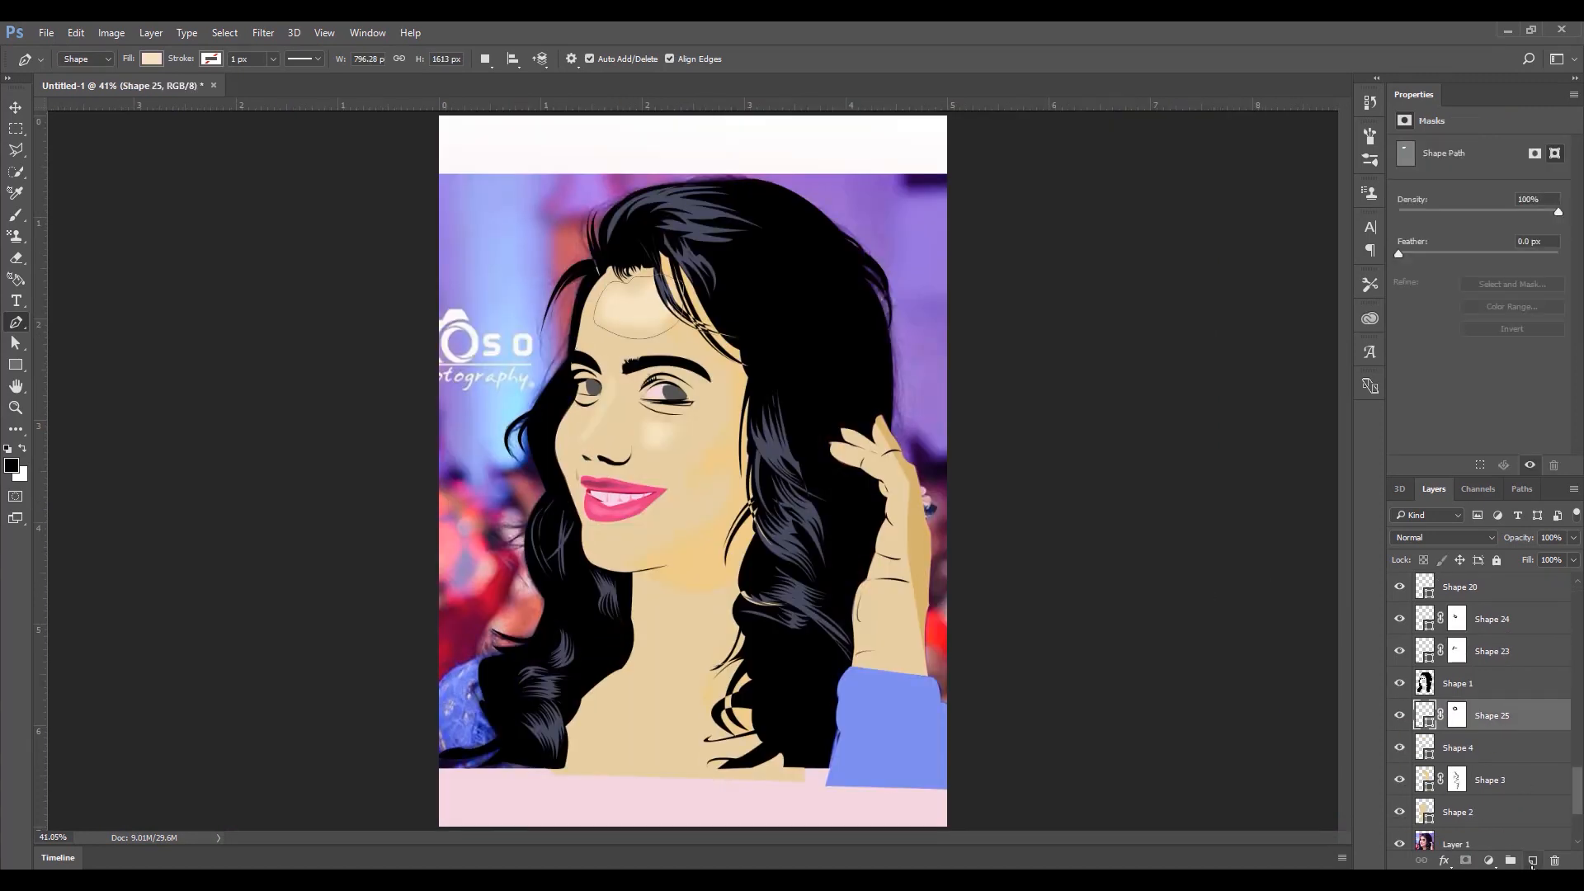
click(1532, 859)
drag(1399, 750, 1399, 843)
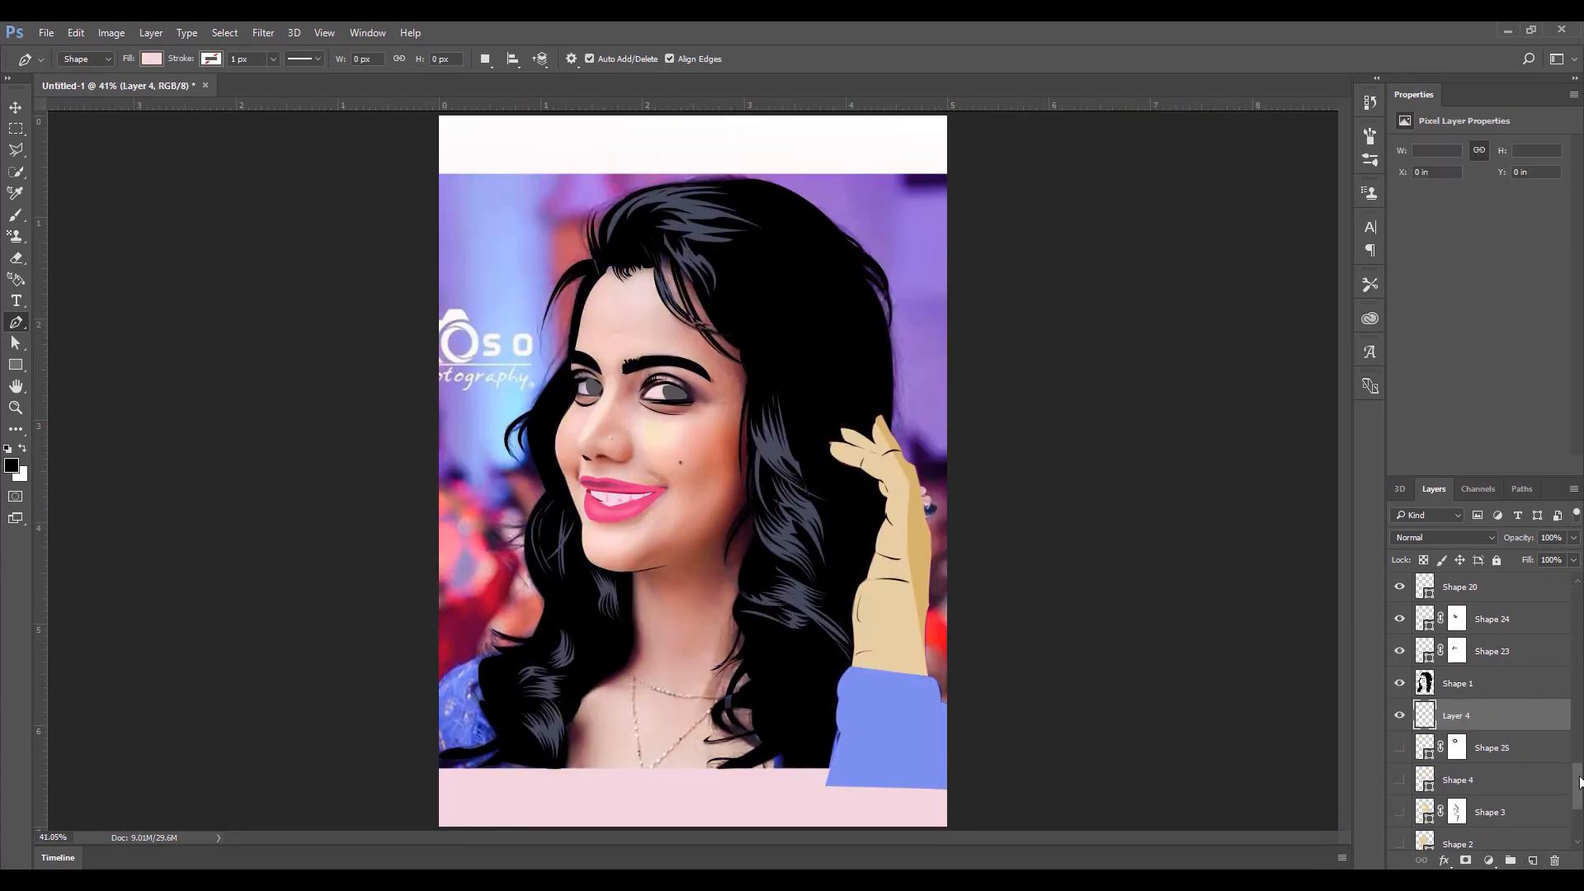
- Trace a closed shadow shape down the far side of the neck, from the jaw to the shoulder
click(619, 571)
drag(600, 645, 573, 648)
click(635, 670)
drag(656, 597, 657, 578)
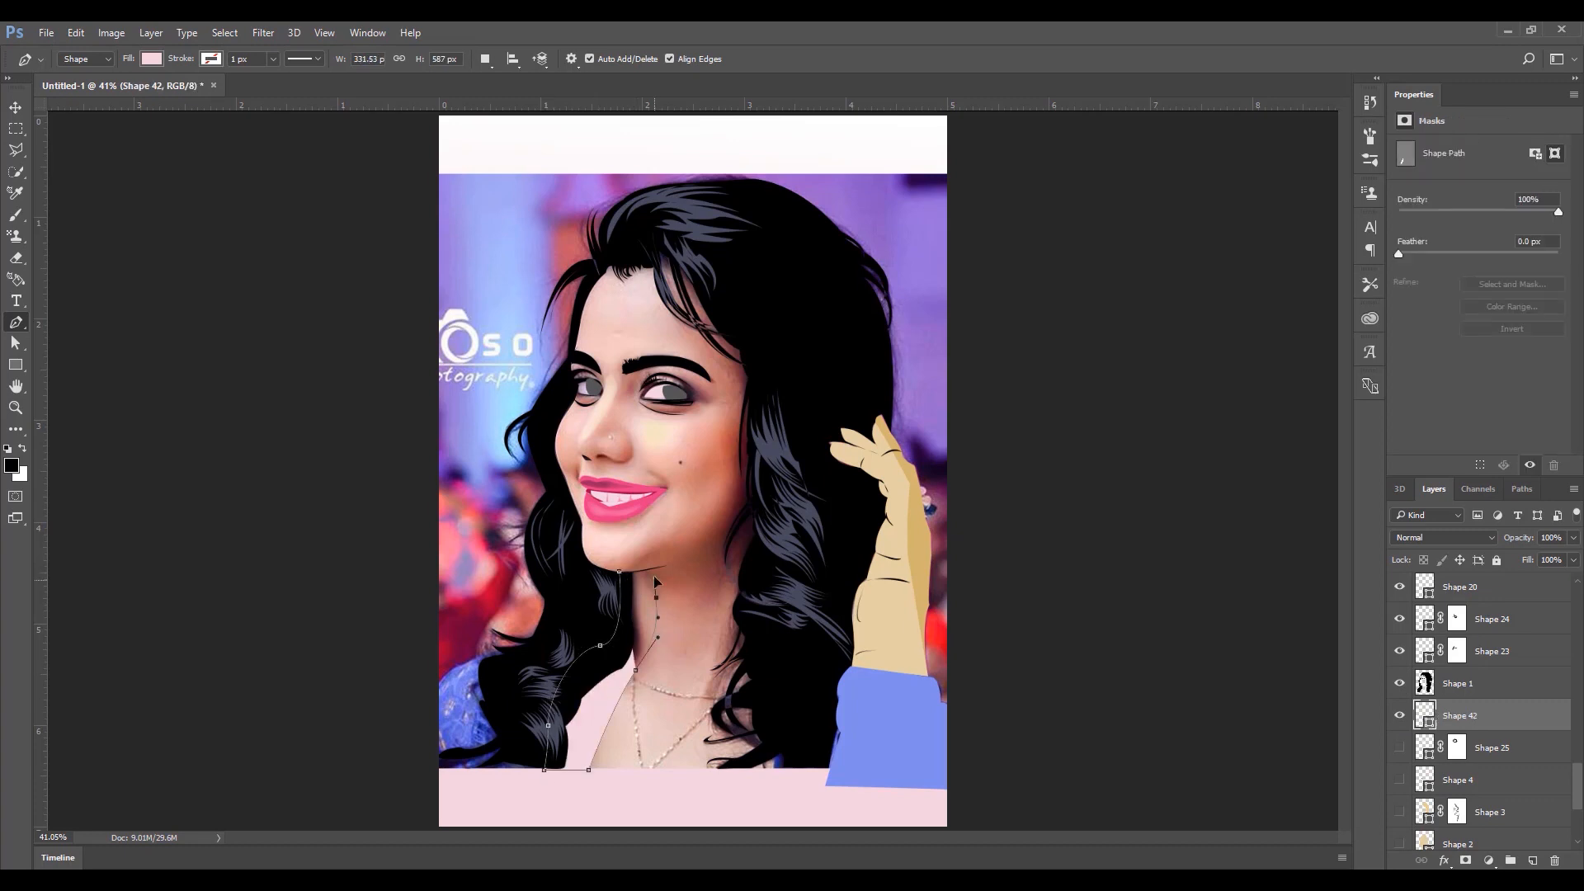
click(652, 568)
click(619, 571)
- Fill the neck shadow shape with the custom orange d78c27
click(152, 58)
click(219, 253)
click(229, 91)
click(573, 413)
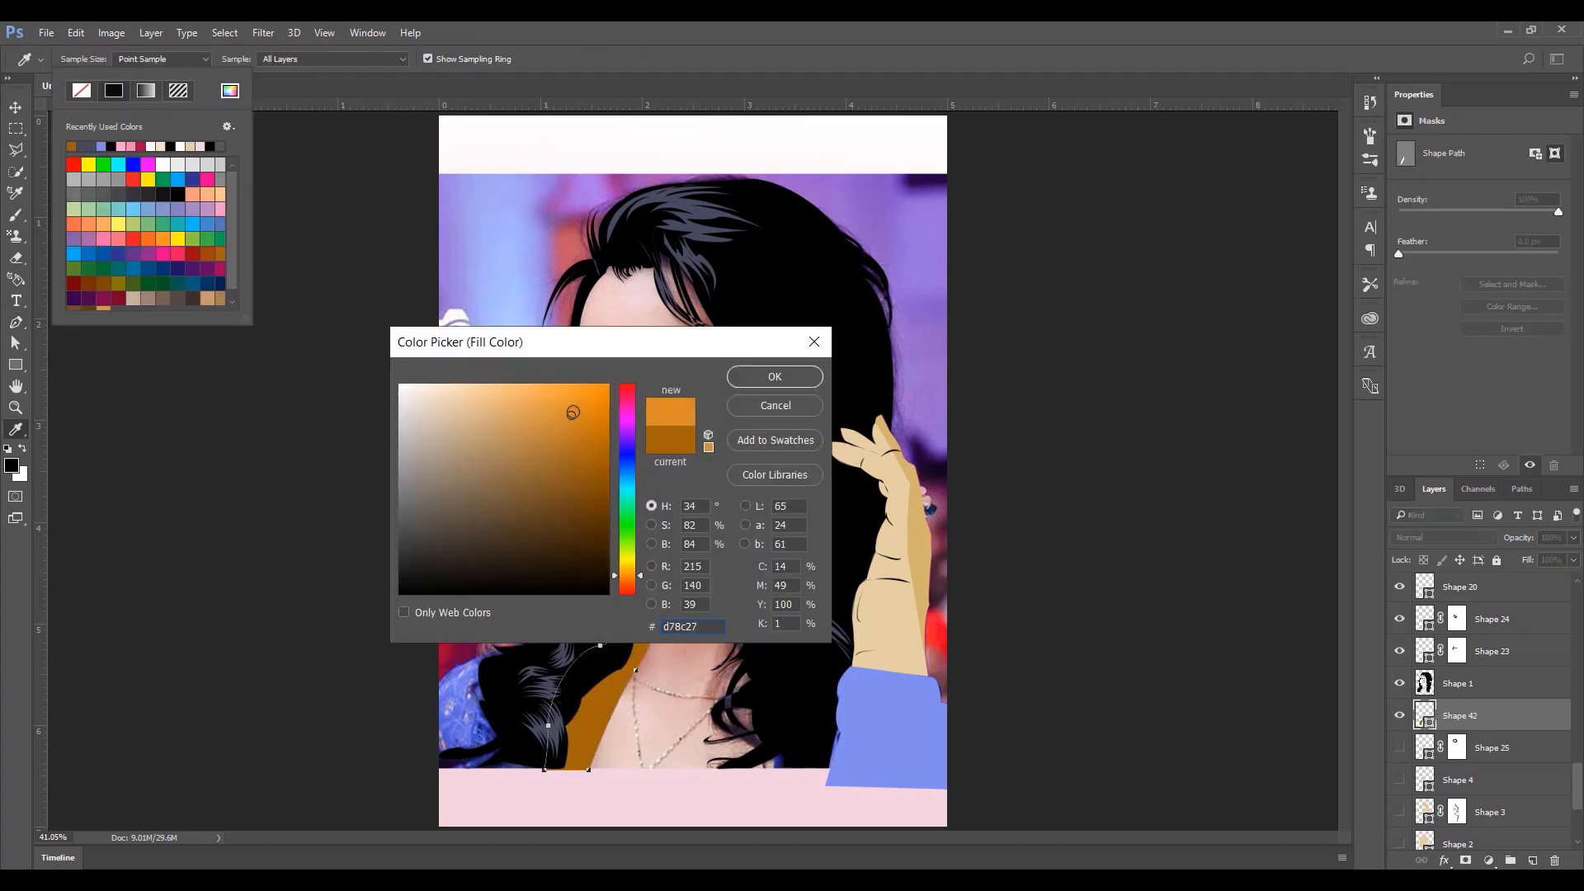
click(774, 376)
- Add a layer mask to the neck shadow and fade its inner edge with a larger soft brush
click(1465, 860)
click(15, 214)
click(1399, 843)
key(bracketright)
key(bracketright)
key(bracketright)
key(bracketright)
key(bracketright)
key(bracketright)
mouse_move(660, 568)
mouse_down()
mouse_move(583, 770)
mouse_move(654, 661)
mouse_move(598, 764)
mouse_up()
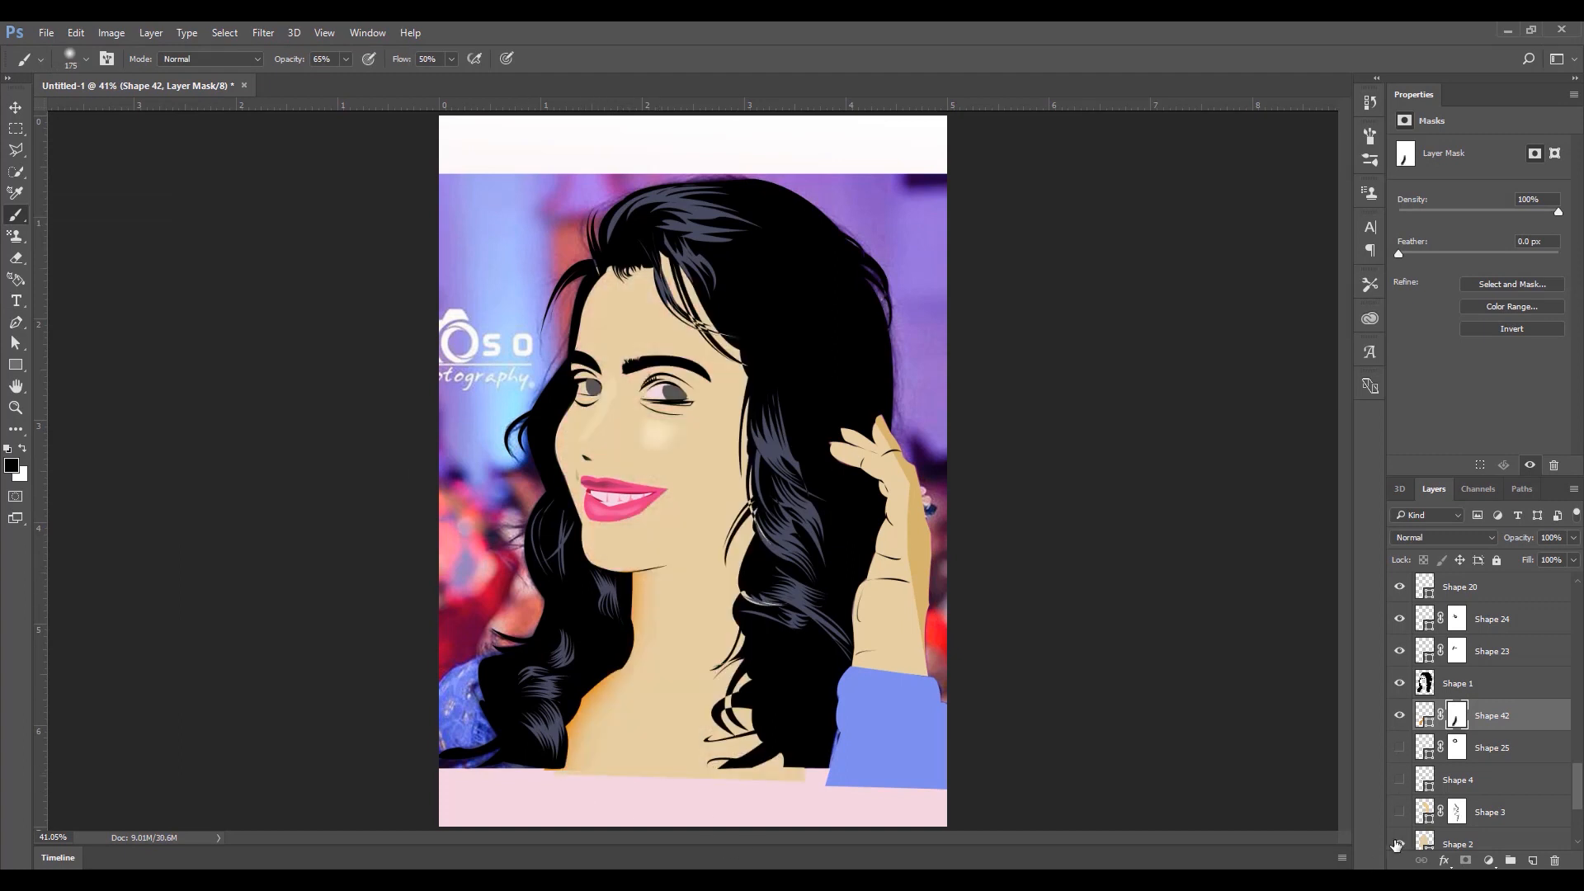
click(1398, 844)
- On a new layer, trace a shadow outline from the forehead down the near side of the face and under the chin
click(15, 323)
click(1532, 859)
click(652, 268)
drag(718, 370, 776, 407)
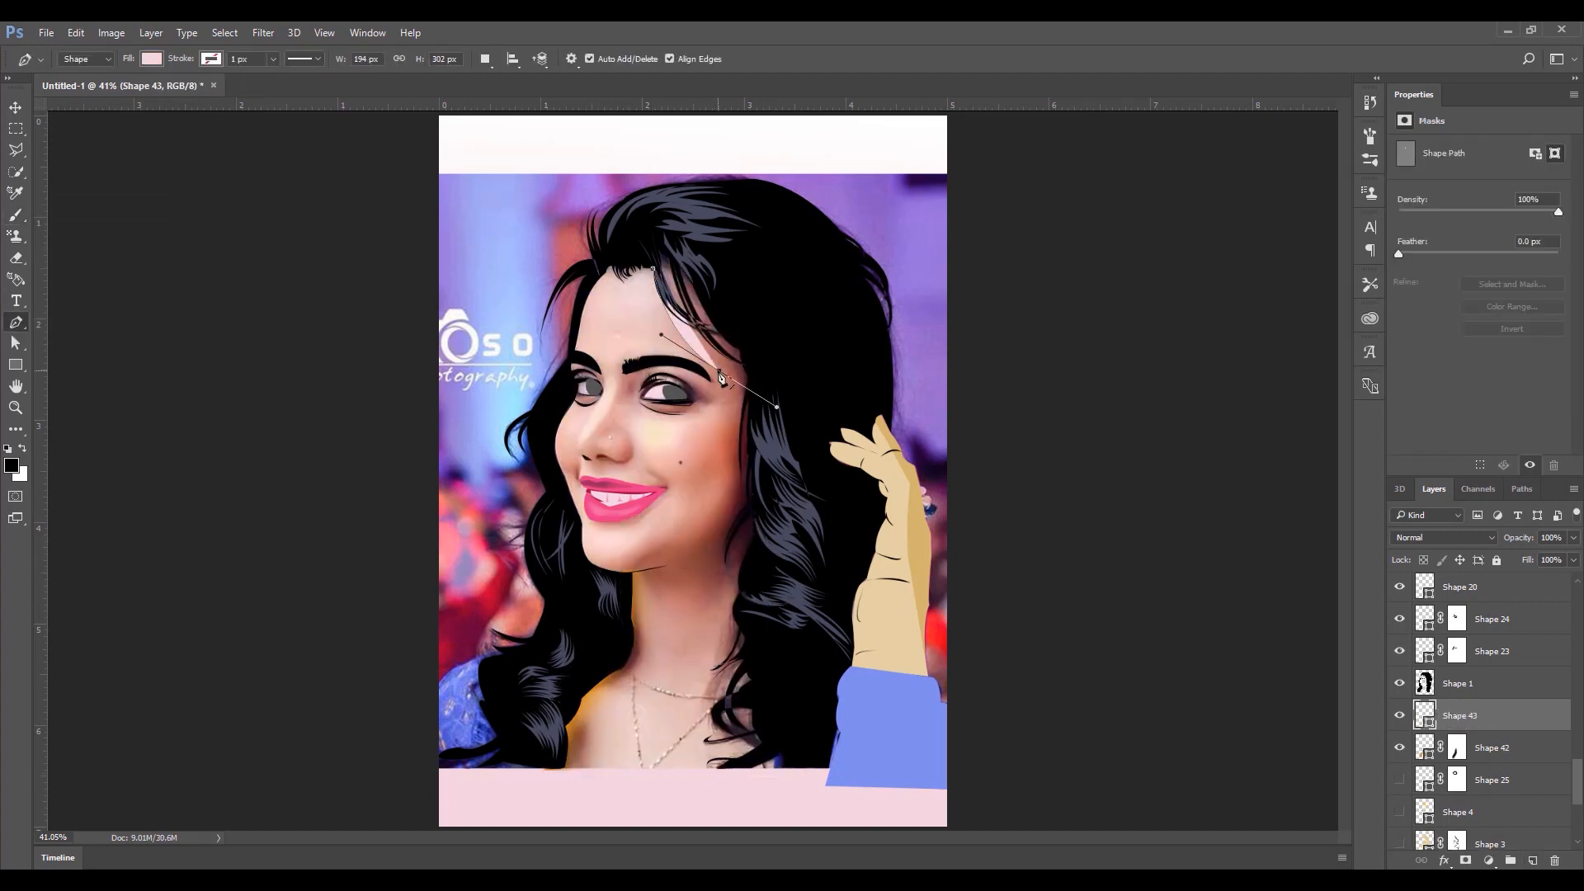
click(698, 445)
mouse_move(684, 485)
mouse_down()
mouse_move(690, 515)
mouse_move(628, 576)
mouse_move(613, 570)
mouse_up()
drag(634, 574, 644, 580)
drag(687, 599, 743, 580)
alt+click(730, 592)
- Extend the face shadow outline down the near side of the neck, close it behind the hair, and fill it with orange
drag(701, 714, 708, 750)
alt+click(700, 714)
click(757, 768)
click(797, 767)
click(829, 534)
click(802, 347)
click(701, 228)
click(648, 222)
click(626, 248)
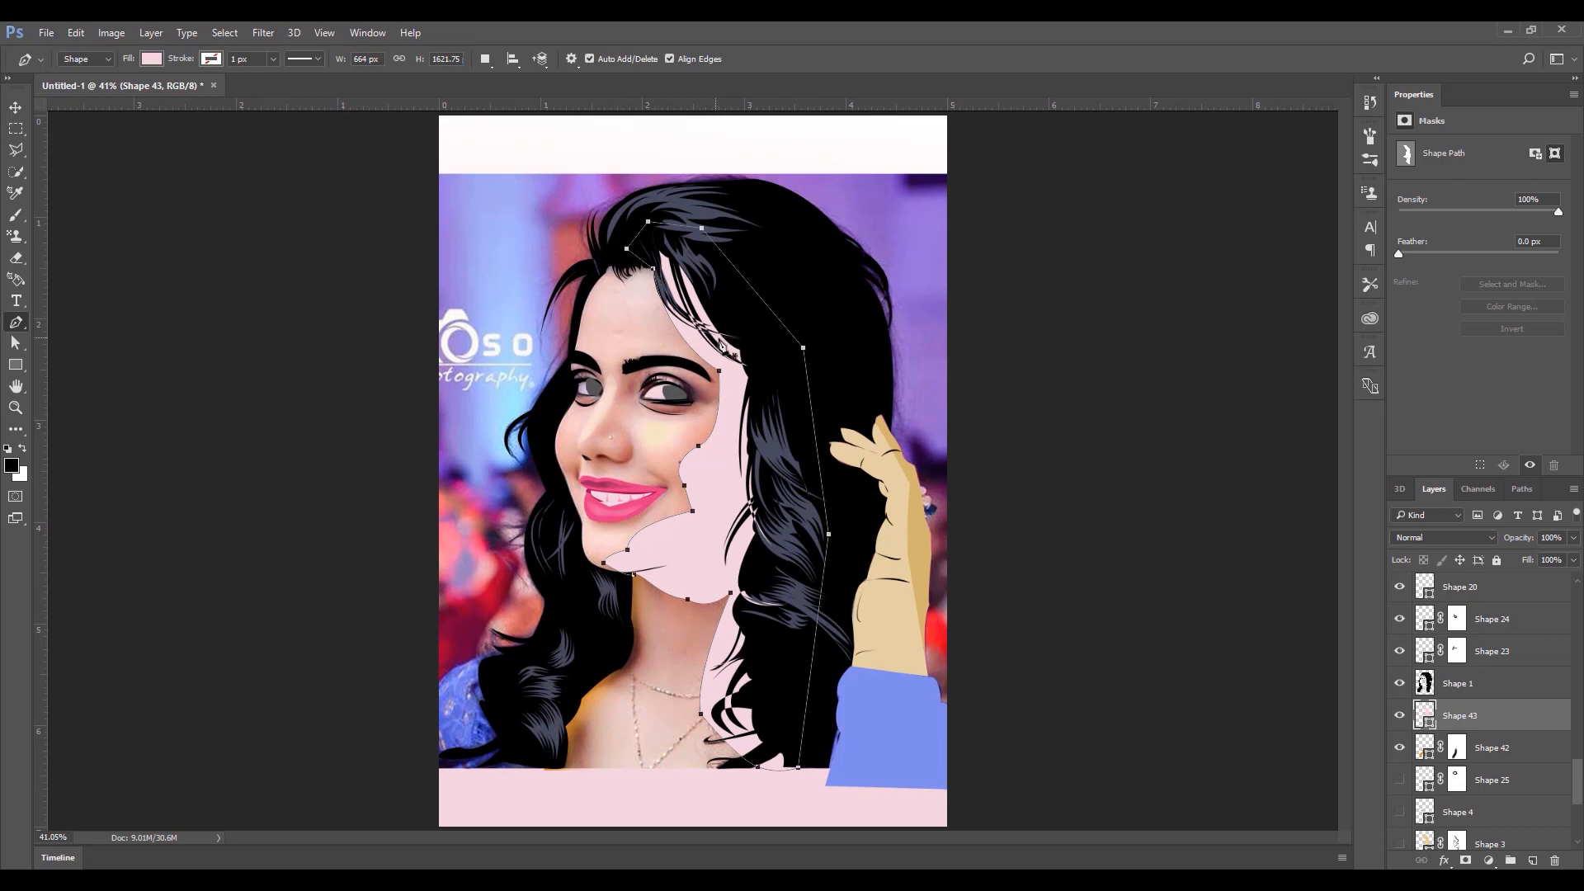
click(151, 58)
click(79, 125)
click(151, 59)
- Add a layer mask to the face shadow and soften its edges along the face, chin and neck with the Brush
click(1465, 859)
click(15, 214)
mouse_move(611, 291)
mouse_down()
mouse_move(645, 349)
mouse_move(681, 338)
mouse_move(676, 521)
mouse_move(672, 484)
mouse_move(610, 530)
mouse_up()
key(bracketleft)
key(bracketleft)
key(bracketleft)
key(bracketleft)
key(bracketleft)
mouse_move(692, 612)
mouse_down()
mouse_move(652, 611)
mouse_move(693, 654)
mouse_move(728, 738)
mouse_up()
key(bracketleft)
key(bracketleft)
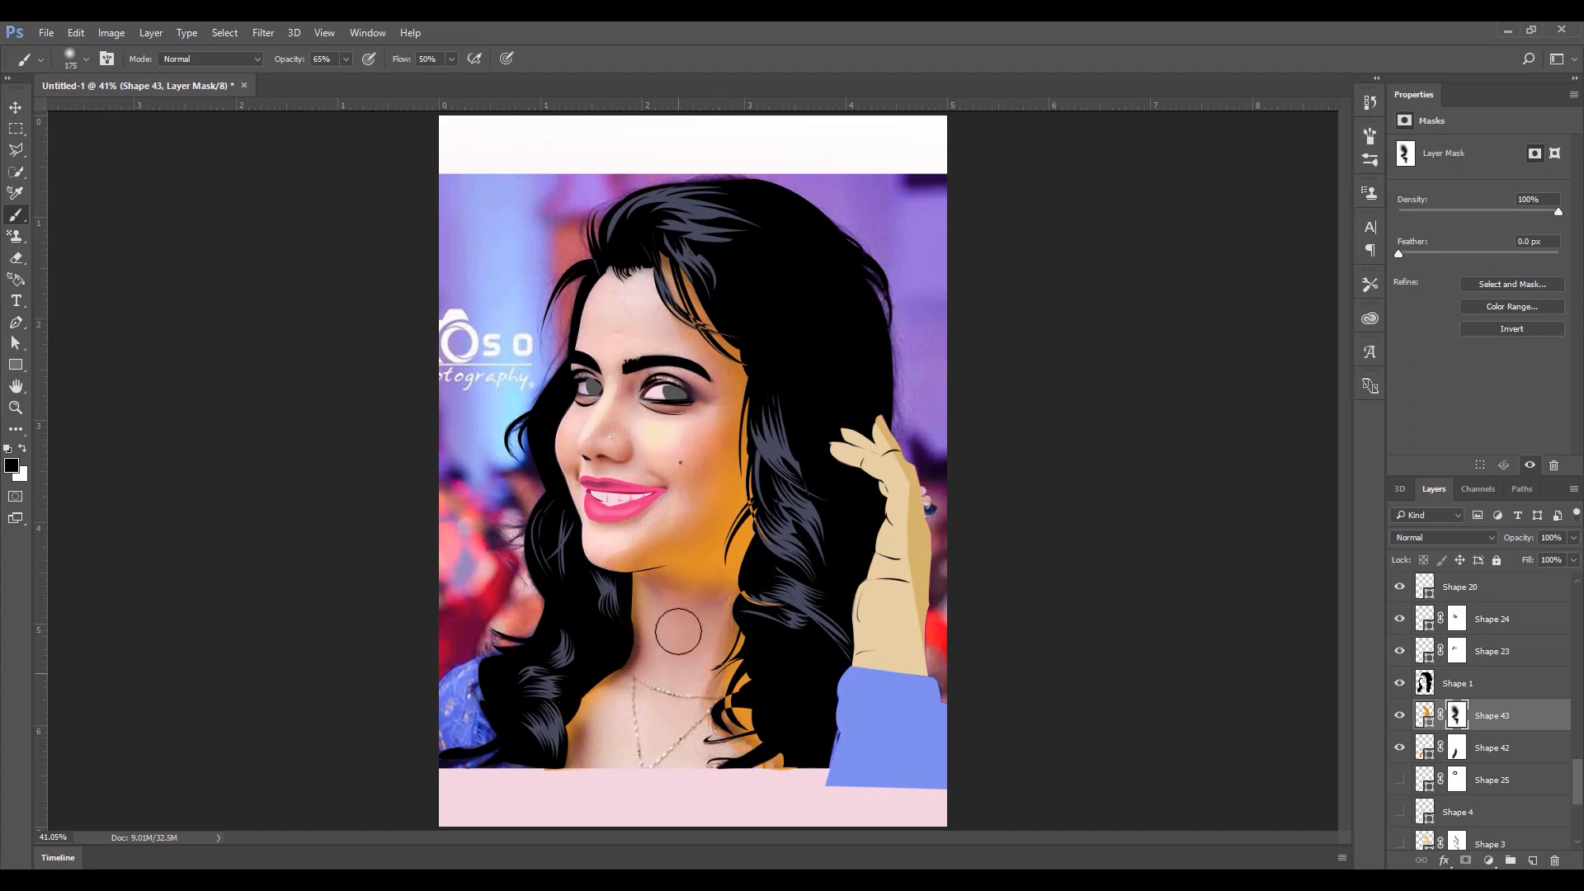
- Show the skin layers and compare the shading with Shape 43 and Shape 3 switched off and on
drag(1576, 785, 1577, 801)
drag(1398, 686, 1401, 782)
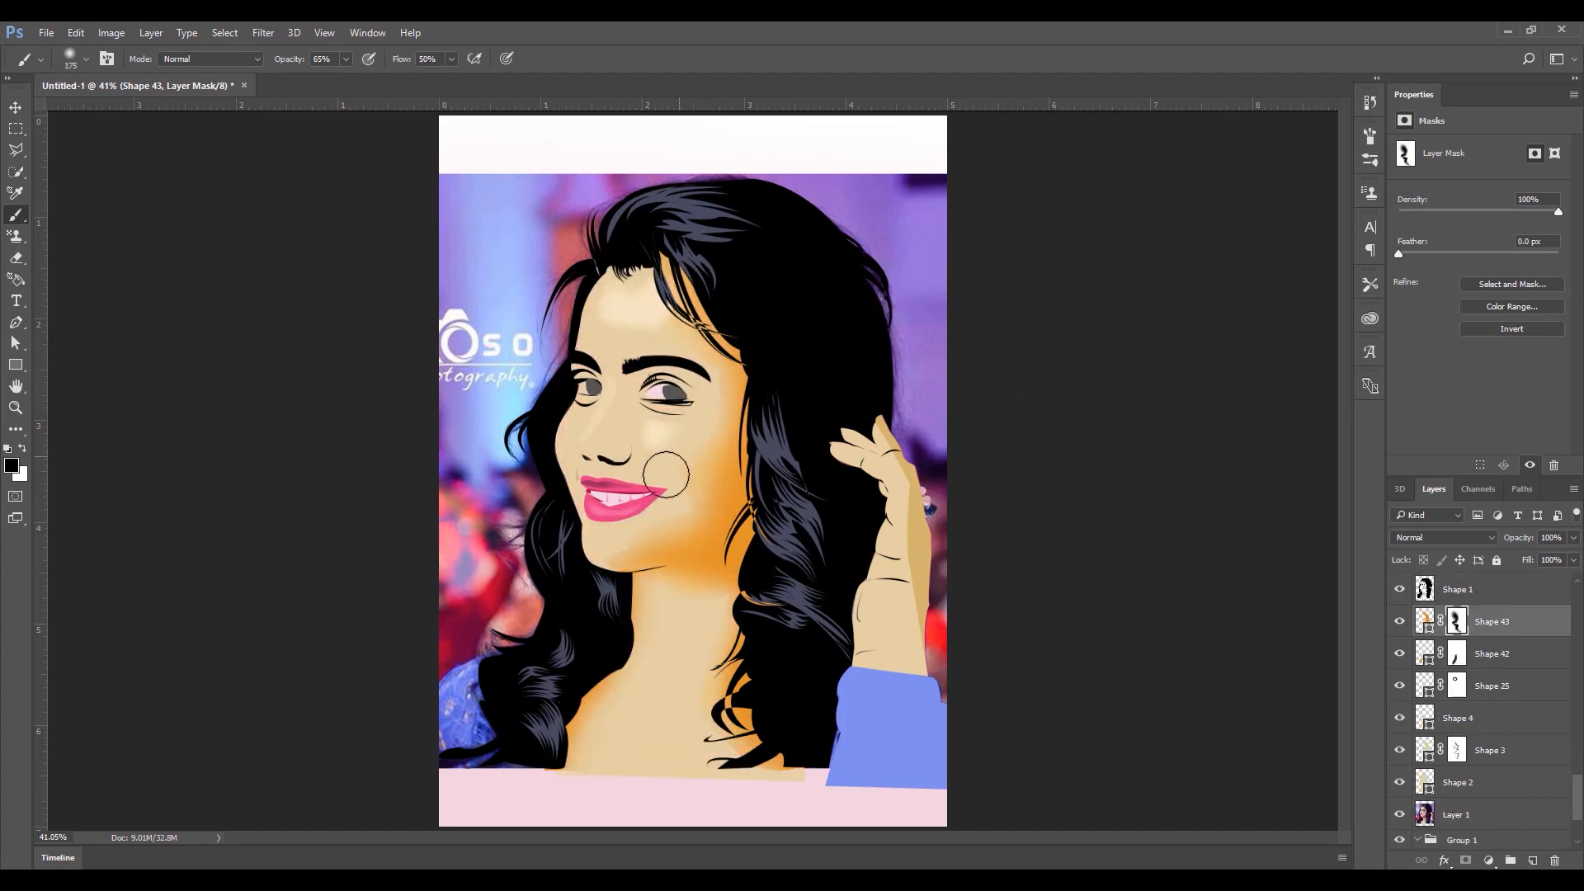
click(1400, 621)
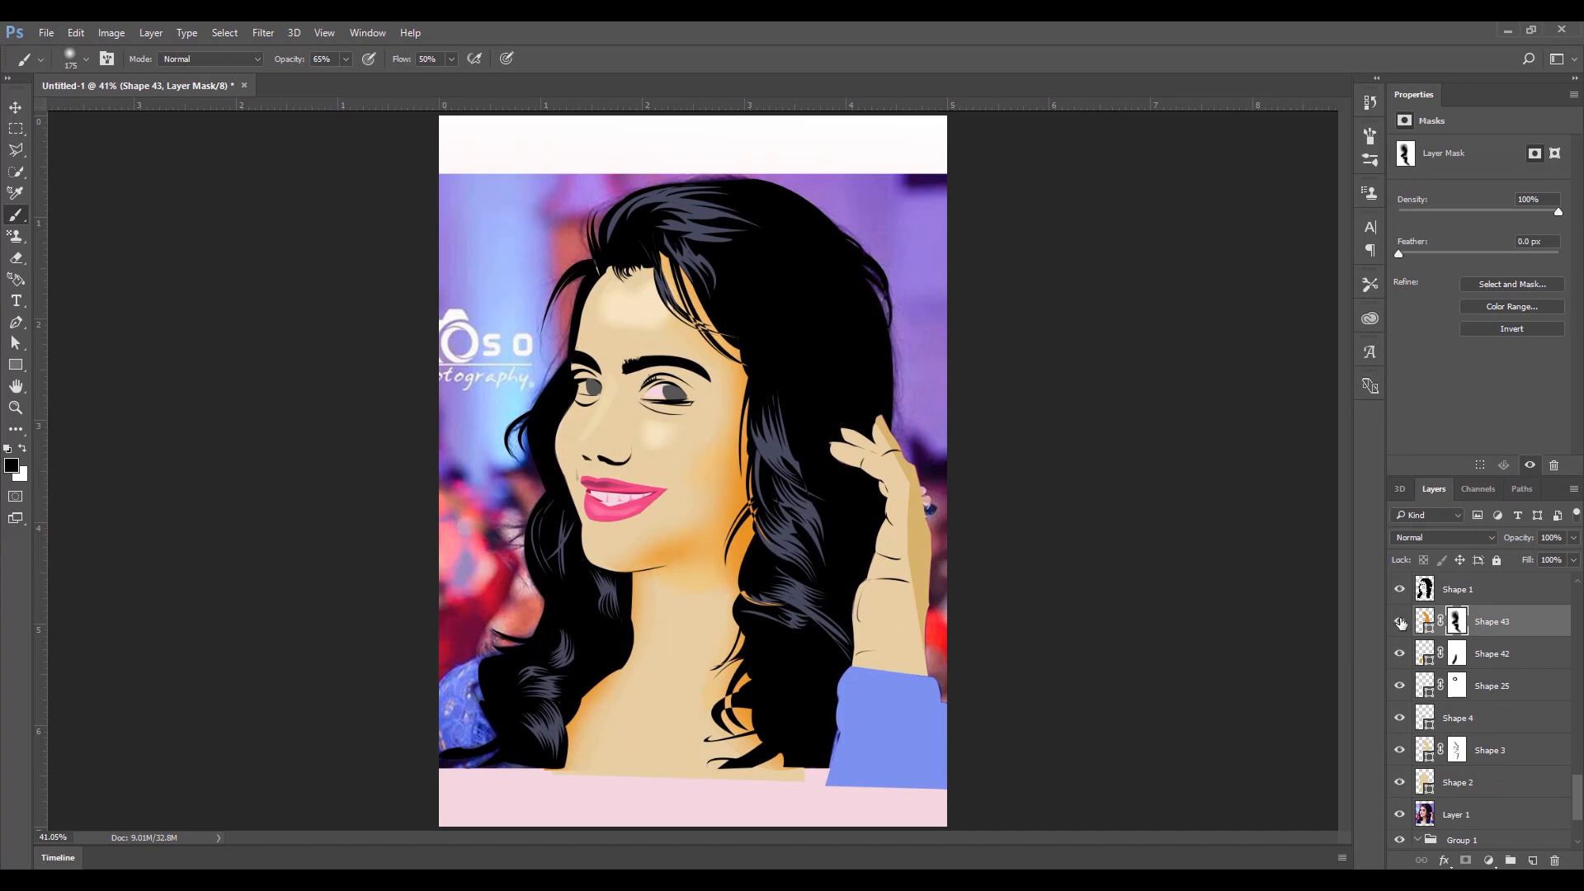
click(1400, 623)
click(1400, 782)
click(1399, 782)
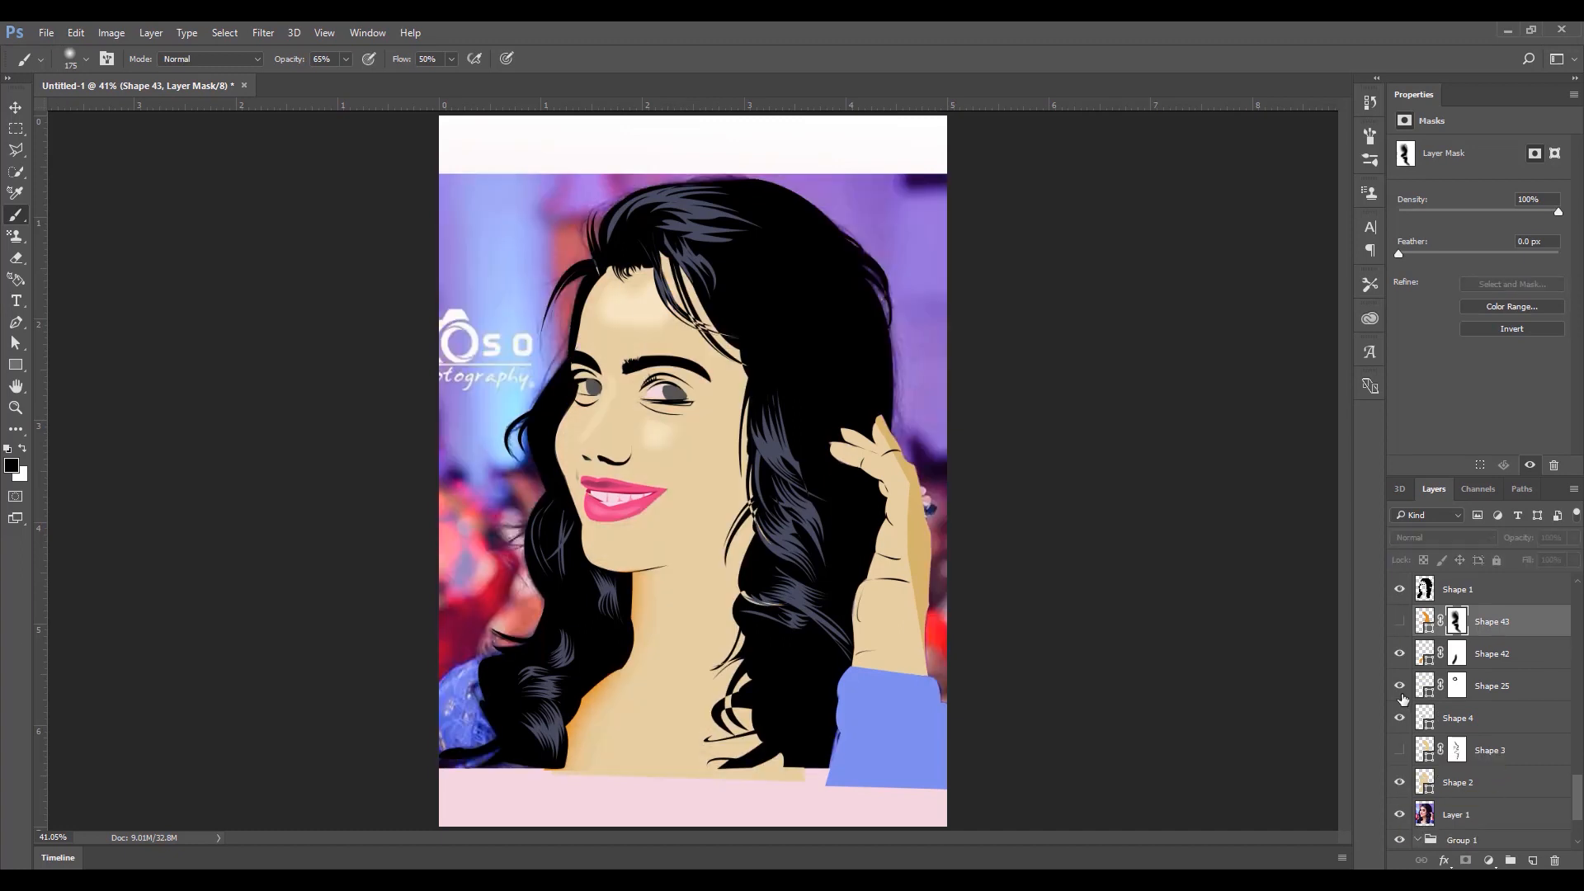
click(1400, 621)
- With the skin layers hidden, trace a small orange shadow shape between the nose and far cheek on a new layer
drag(1400, 782, 1400, 621)
click(1531, 860)
click(15, 322)
click(582, 471)
click(151, 58)
click(70, 132)
key(Return)
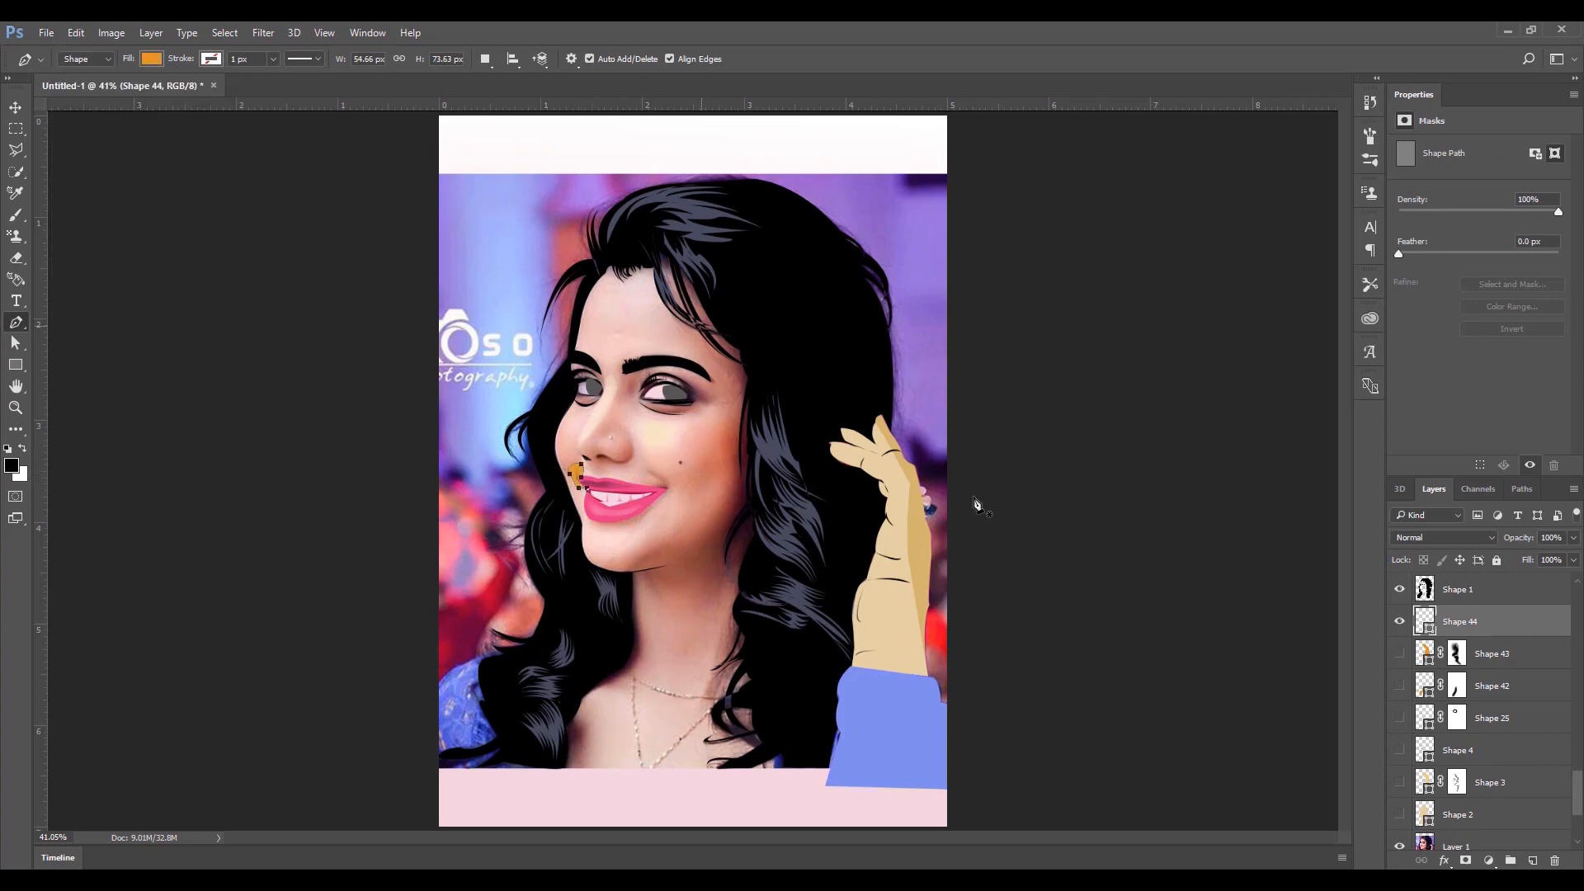
- Mask the small cheek shadow, fade its outer edge with the Brush, and show the skin layers again
click(1465, 859)
key(b)
click(559, 450)
drag(1399, 653, 1398, 809)
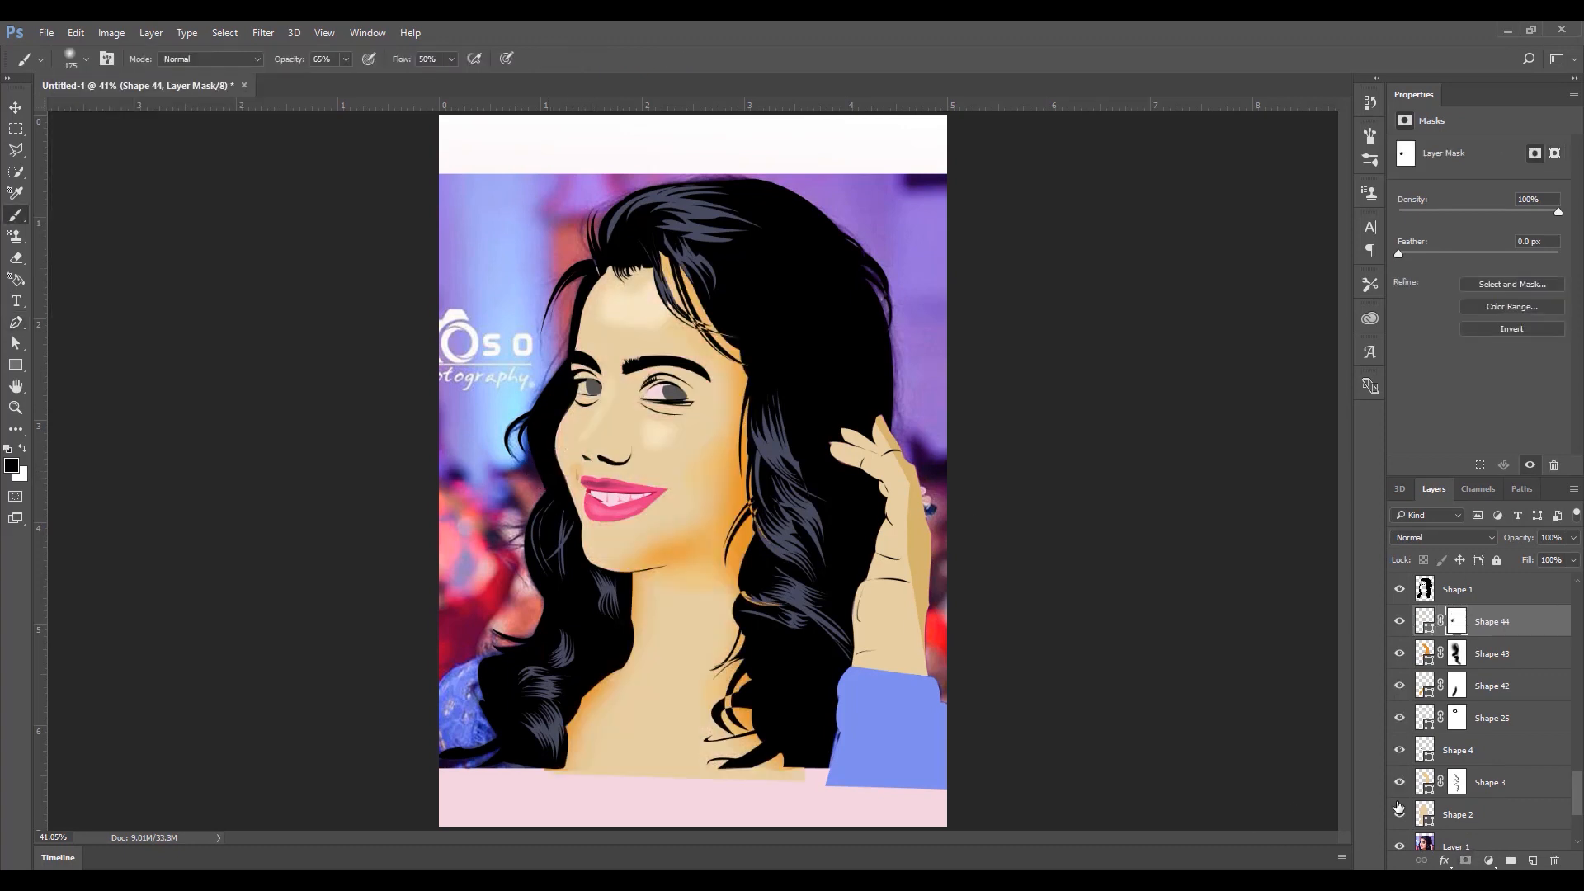
- Hide the skin layers and trace a pale pink highlight shape across the upper chest on a new layer
drag(1398, 624, 1398, 815)
click(16, 322)
click(1532, 860)
drag(572, 720, 578, 719)
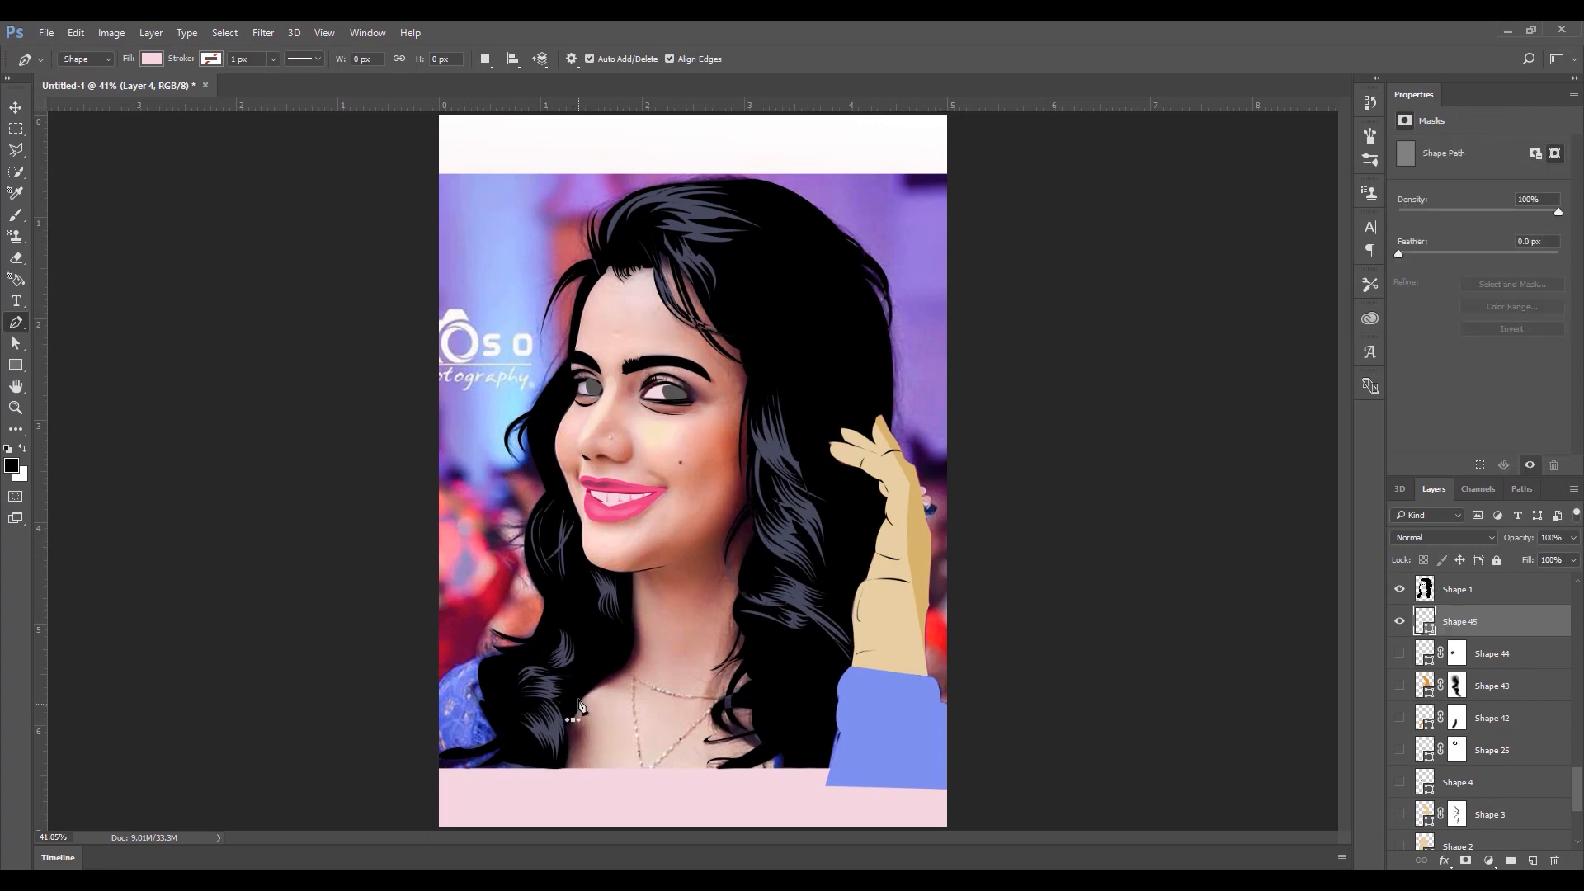
click(709, 745)
click(690, 767)
click(561, 767)
click(573, 720)
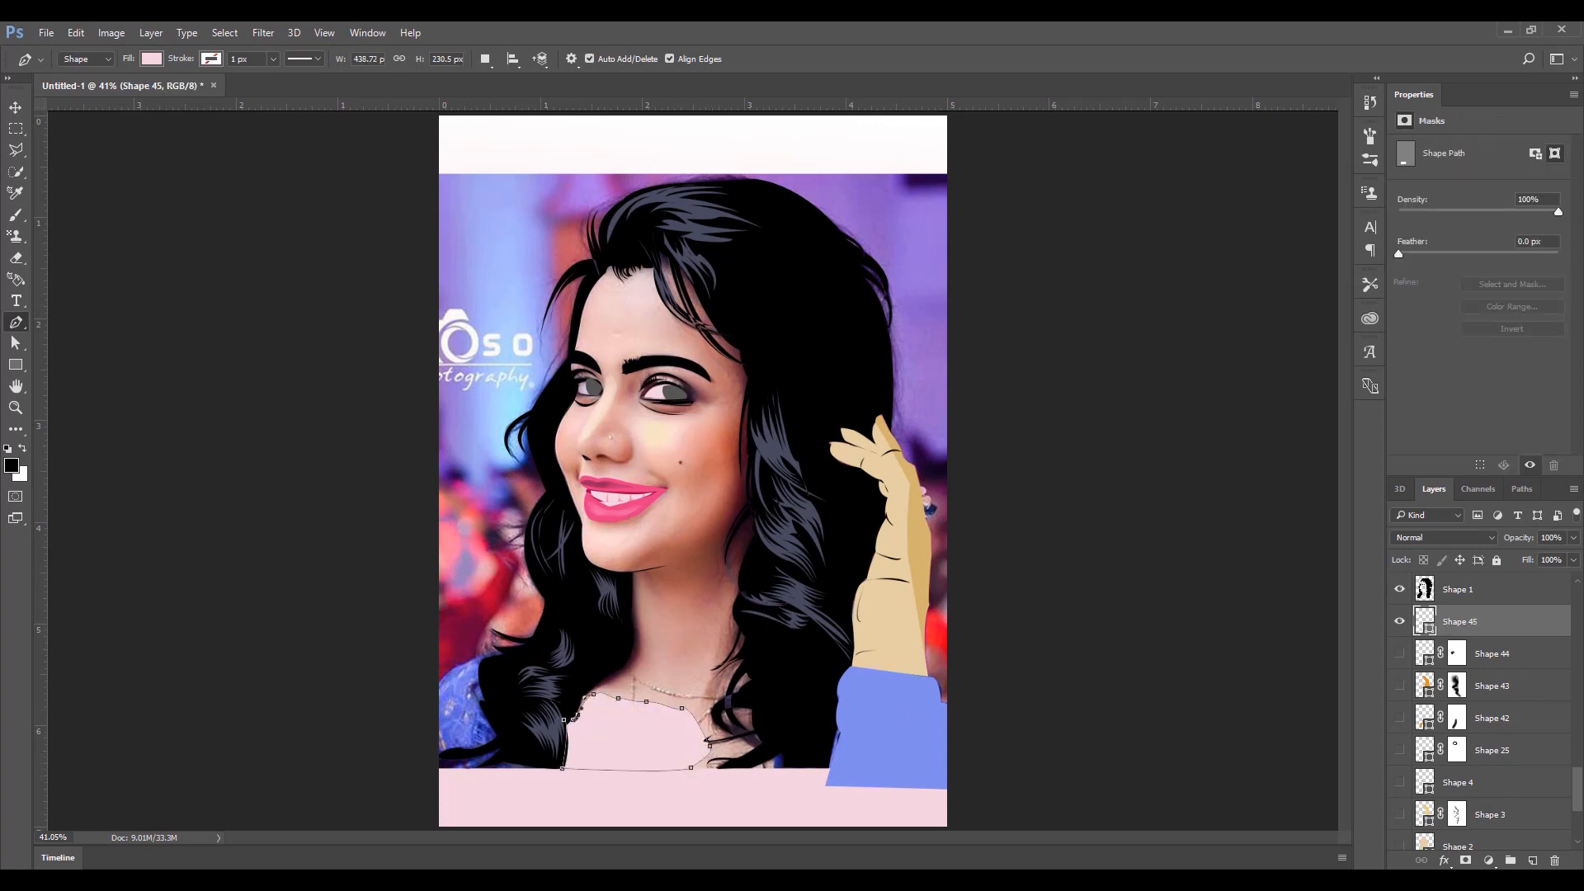
- Add a layer mask to the chest highlight, show the skin layers, and blend its upper edge with the Brush
click(1464, 860)
drag(1398, 845, 1398, 653)
click(15, 214)
drag(586, 682, 567, 685)
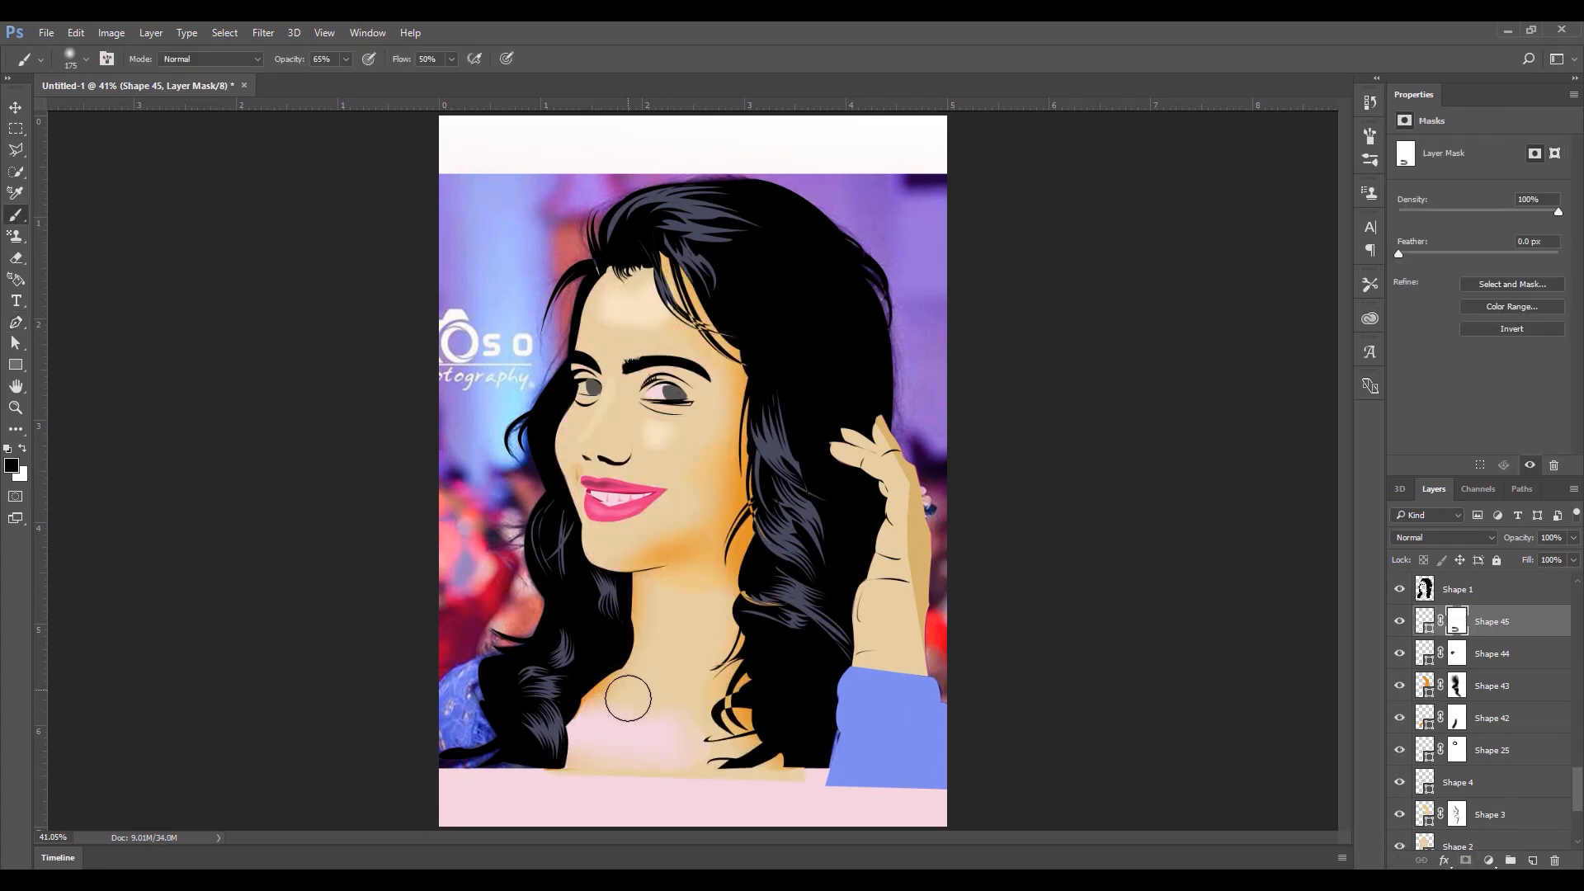
- Hide the skin layers and trace a shadow path beside the nose, down the smile line and above the upper lip on a new layer
drag(1577, 784, 1577, 825)
drag(1399, 718, 1401, 808)
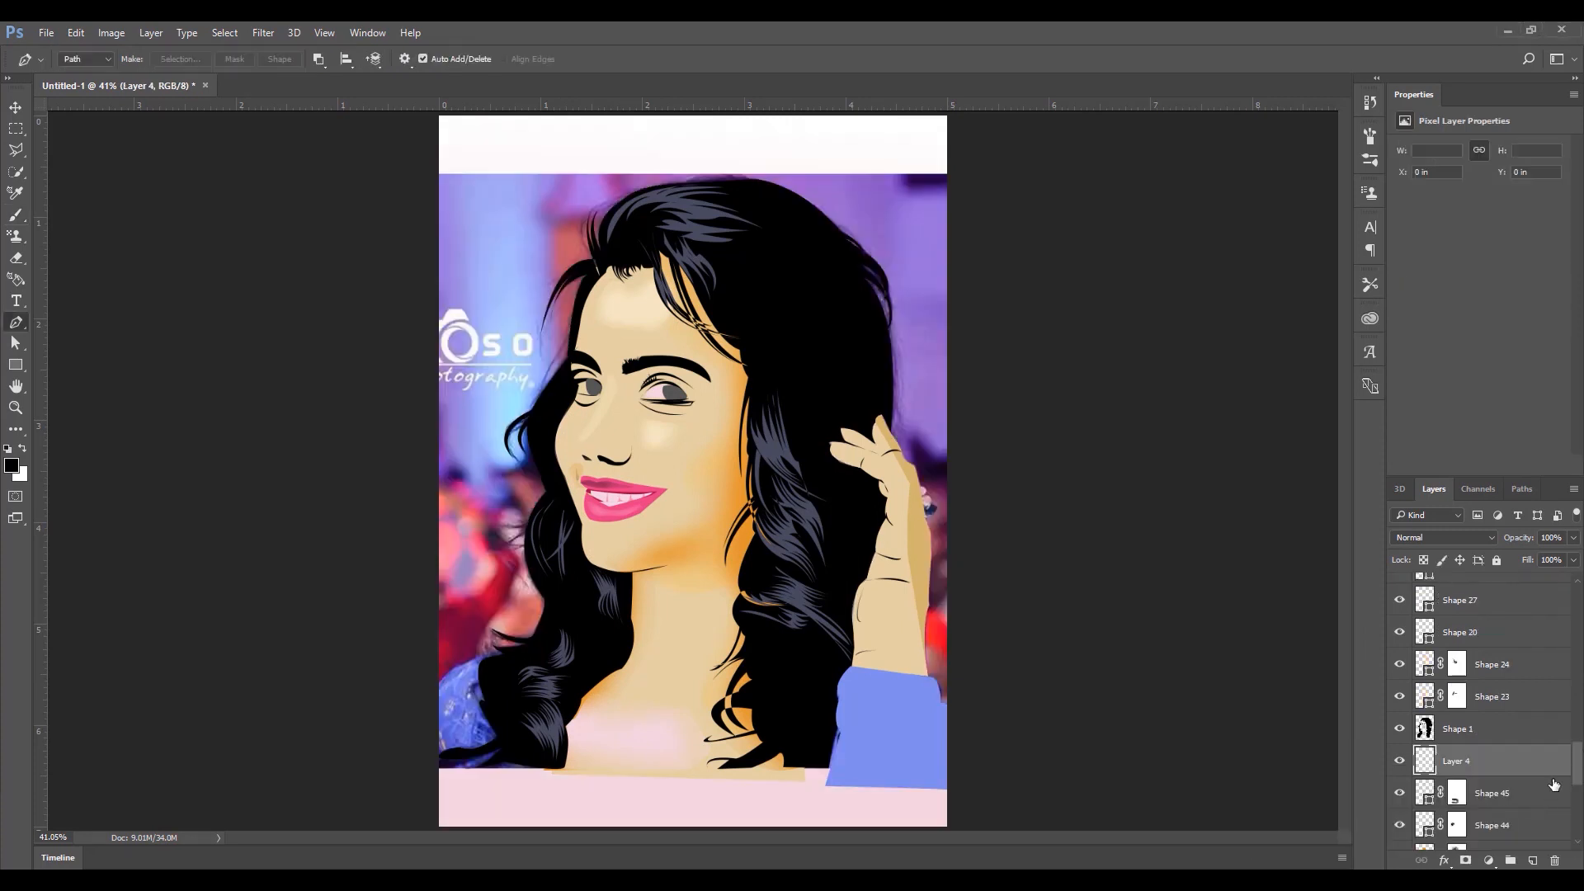
scroll(1552, 784, down, 3)
click(1400, 842)
key(ctrl+1)
mouse_move(548, 386)
mouse_down()
mouse_move(554, 411)
mouse_move(558, 377)
mouse_up()
right_click(15, 343)
click(91, 361)
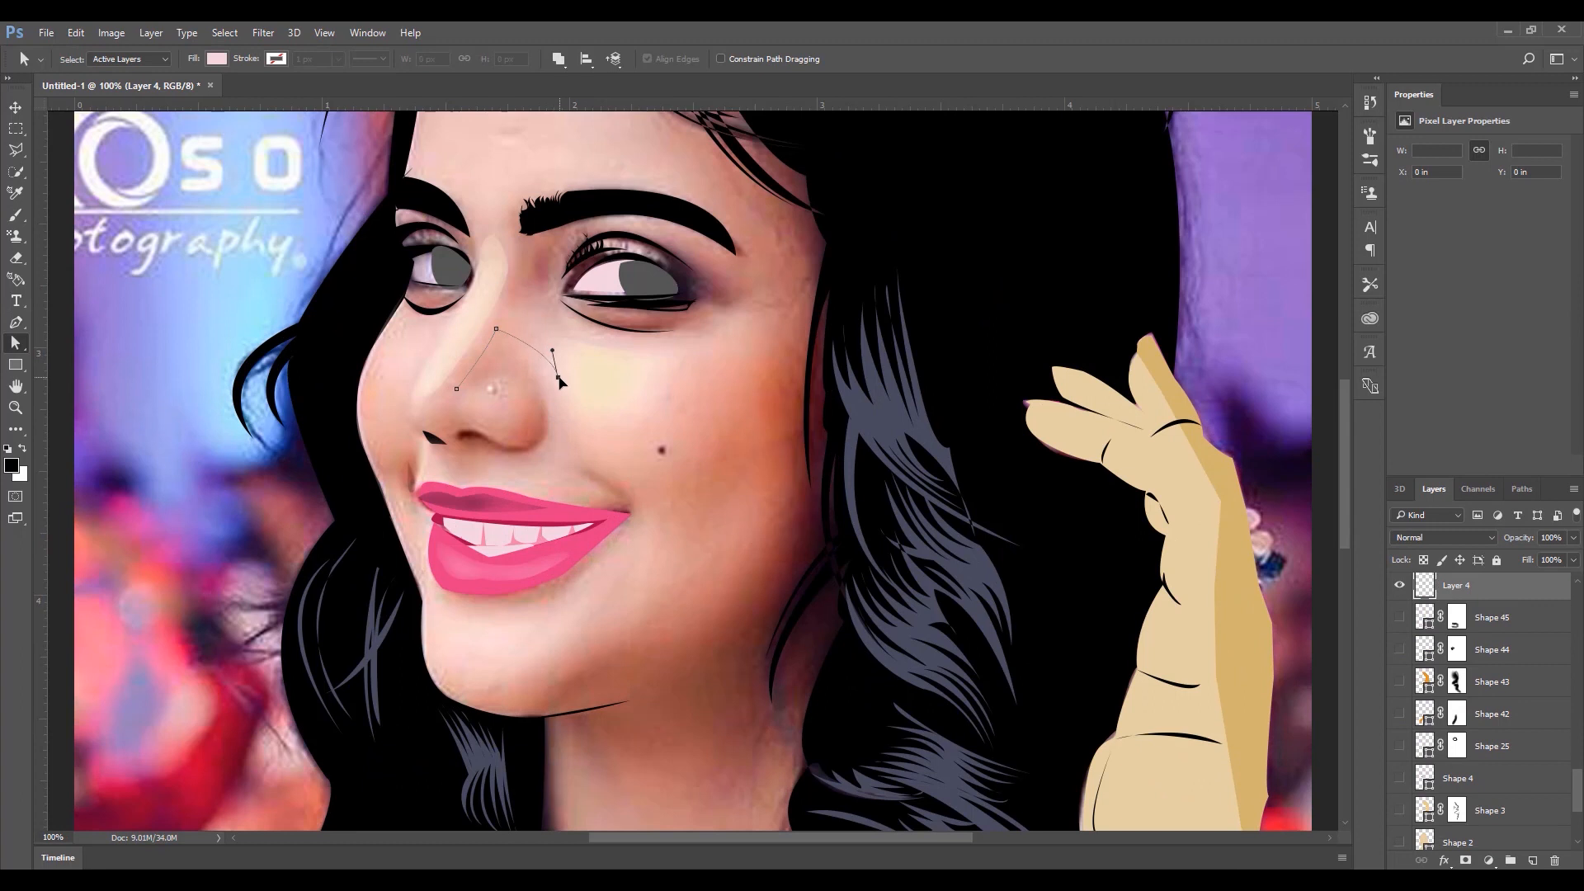
click(18, 327)
drag(583, 455, 583, 465)
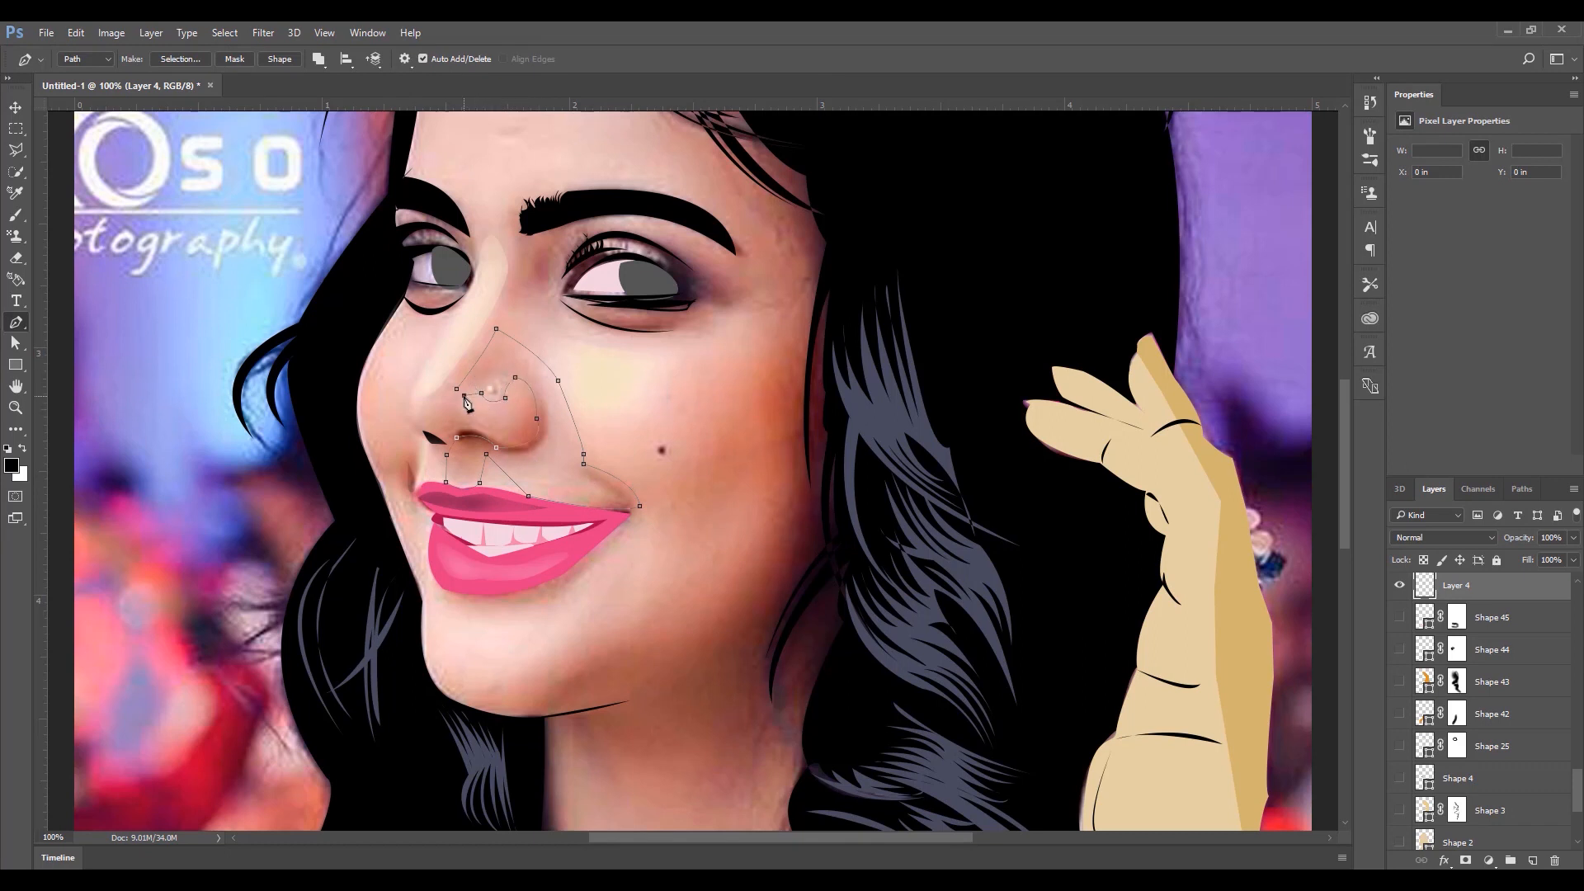
- Convert the nose and upper-lip path into a shape filled with orange
click(278, 59)
click(152, 59)
click(132, 165)
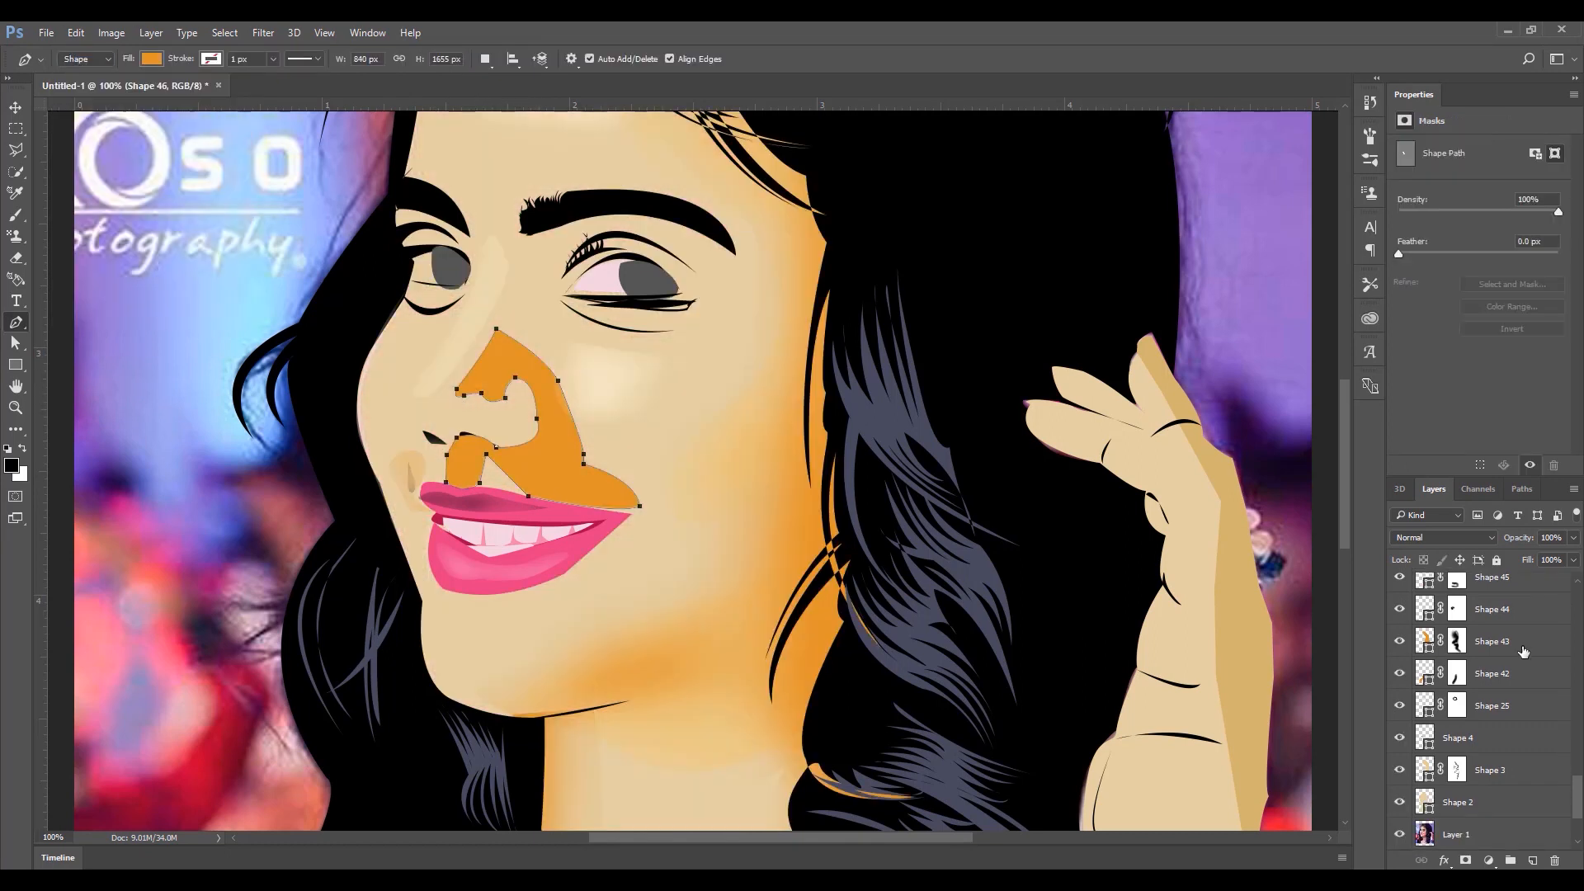
- Blend the orange nose and upper-lip shadow into the skin by painting on its layer mask with the Brush
click(15, 214)
mouse_move(470, 298)
mouse_down()
mouse_move(442, 318)
mouse_move(527, 290)
mouse_move(595, 353)
mouse_move(517, 313)
mouse_move(597, 438)
mouse_up()
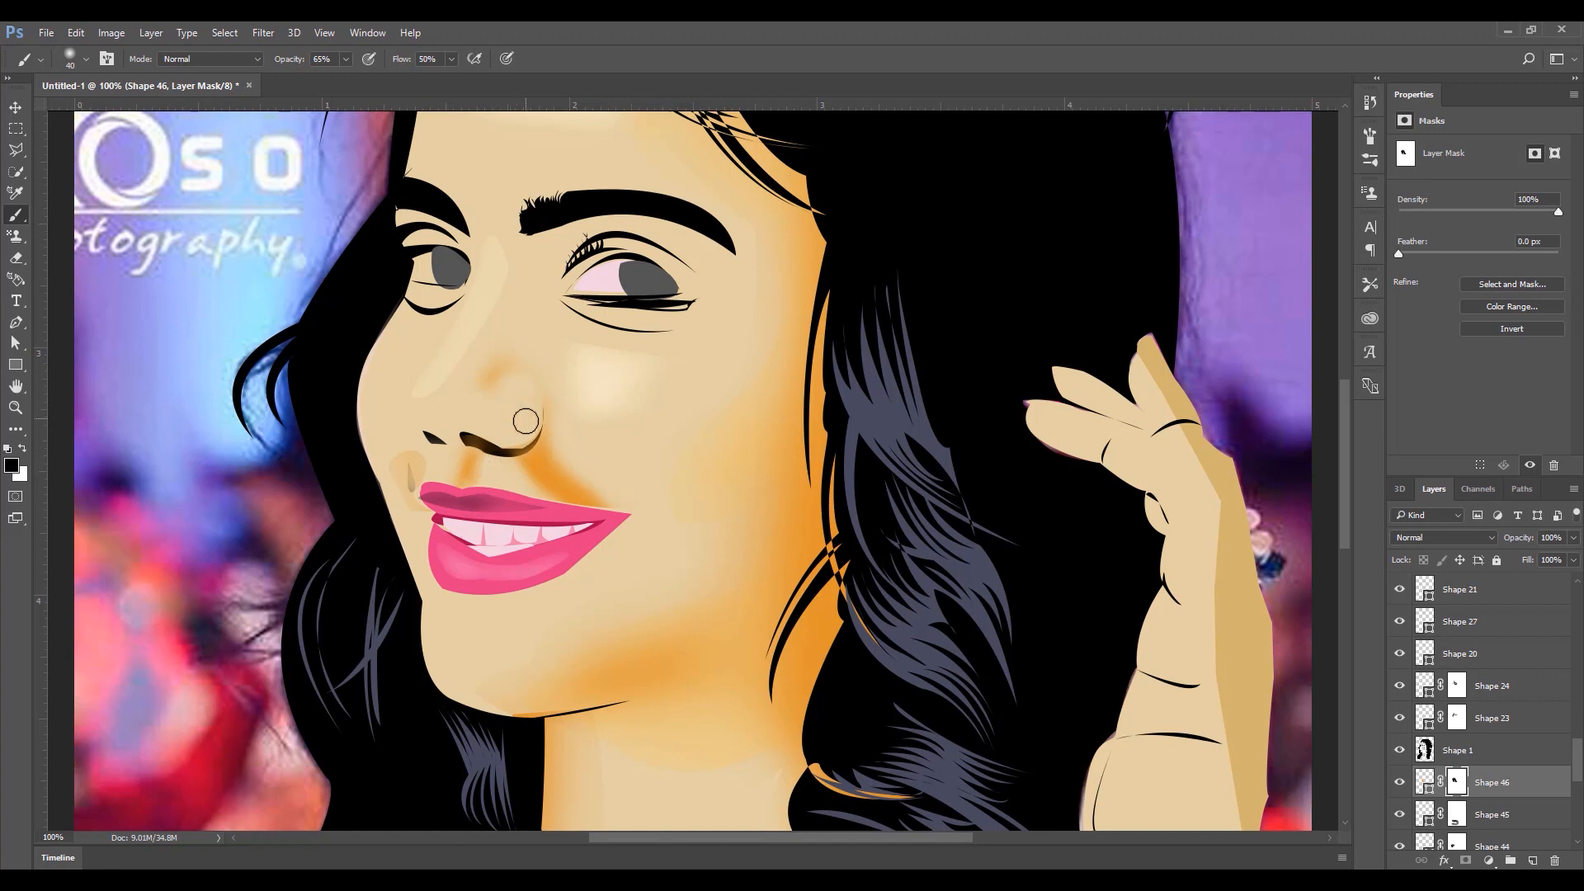
key(bracketright)
key(bracketright)
key(bracketright)
key(bracketright)
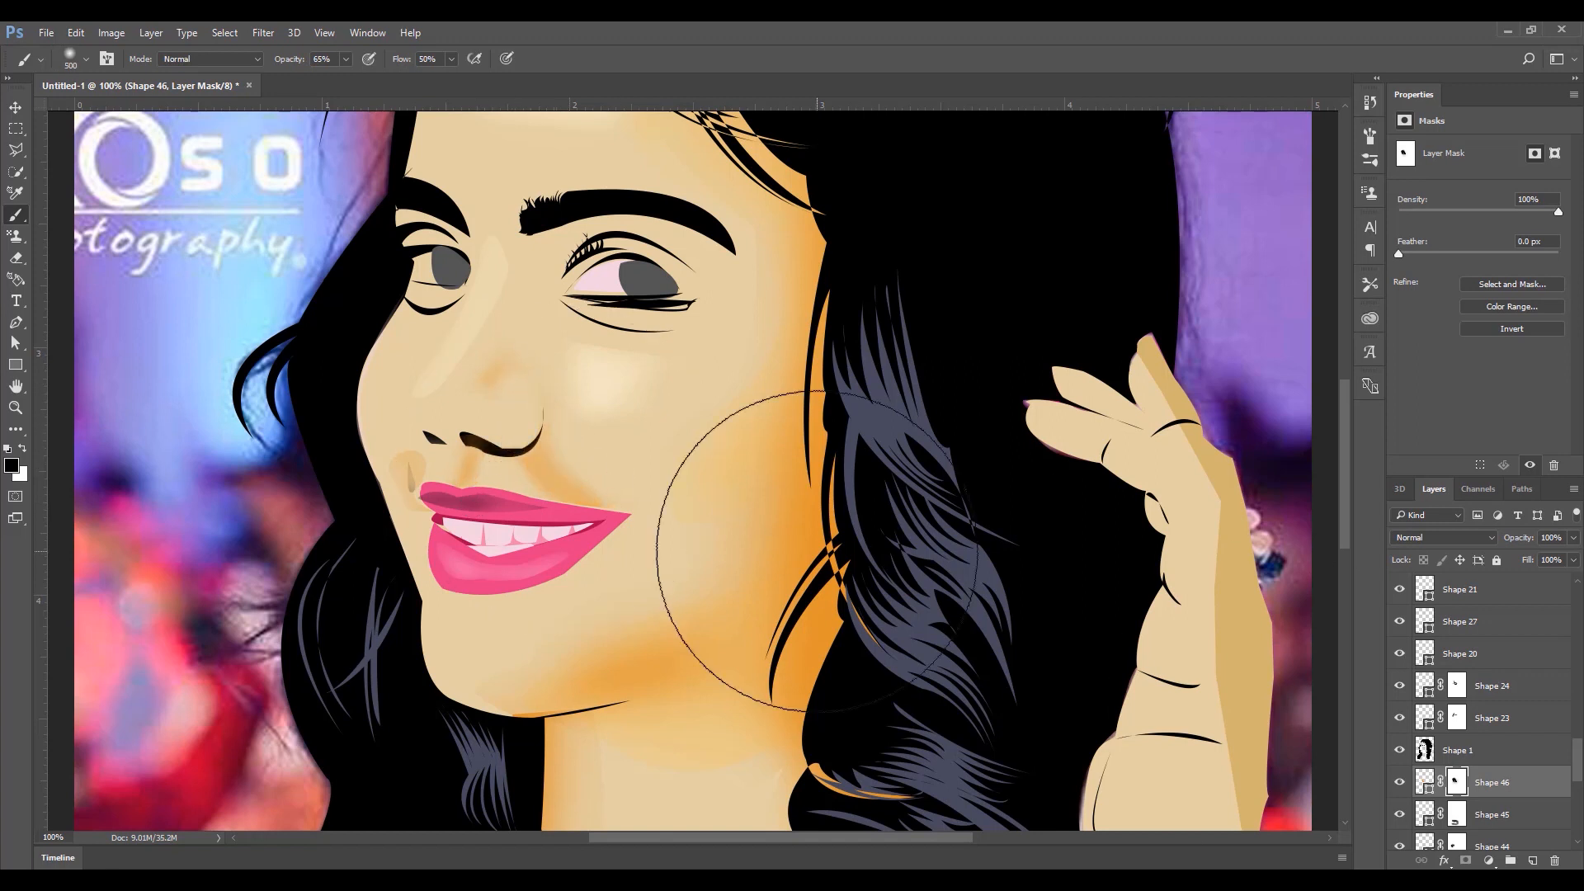
- Hide the original photo layer, Layer 1, beneath the portrait shapes
key(ctrl+0)
drag(1577, 756, 1577, 805)
click(1399, 751)
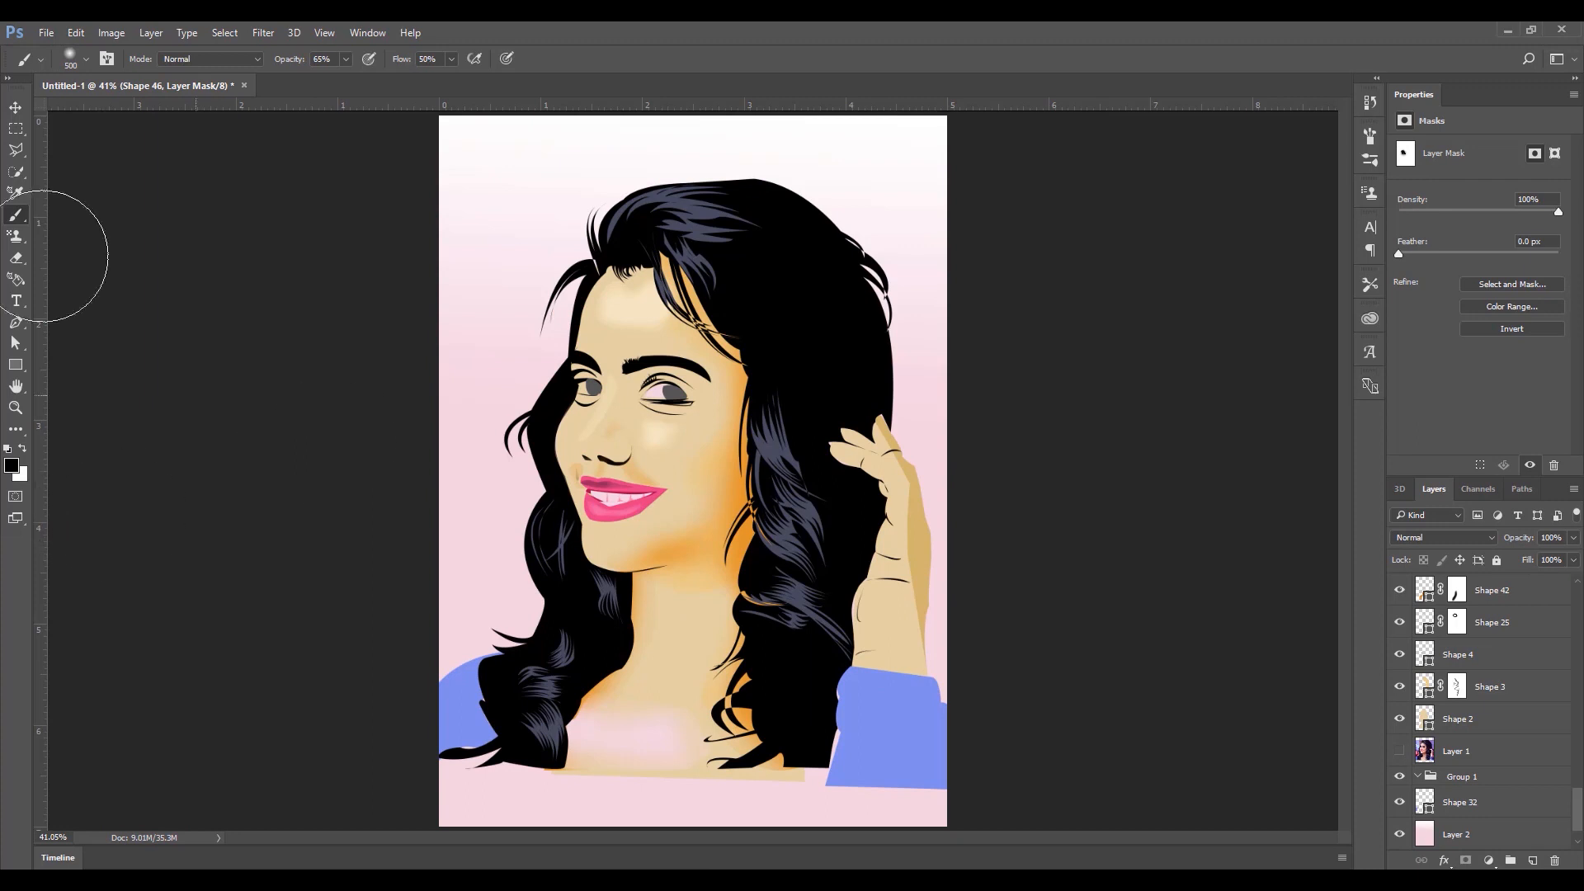
- Set the foreground colour to bright pink #ee84f5 and fill the background on Layer 2 with it
click(1456, 833)
click(16, 429)
click(88, 834)
click(12, 465)
click(626, 422)
drag(500, 404, 497, 393)
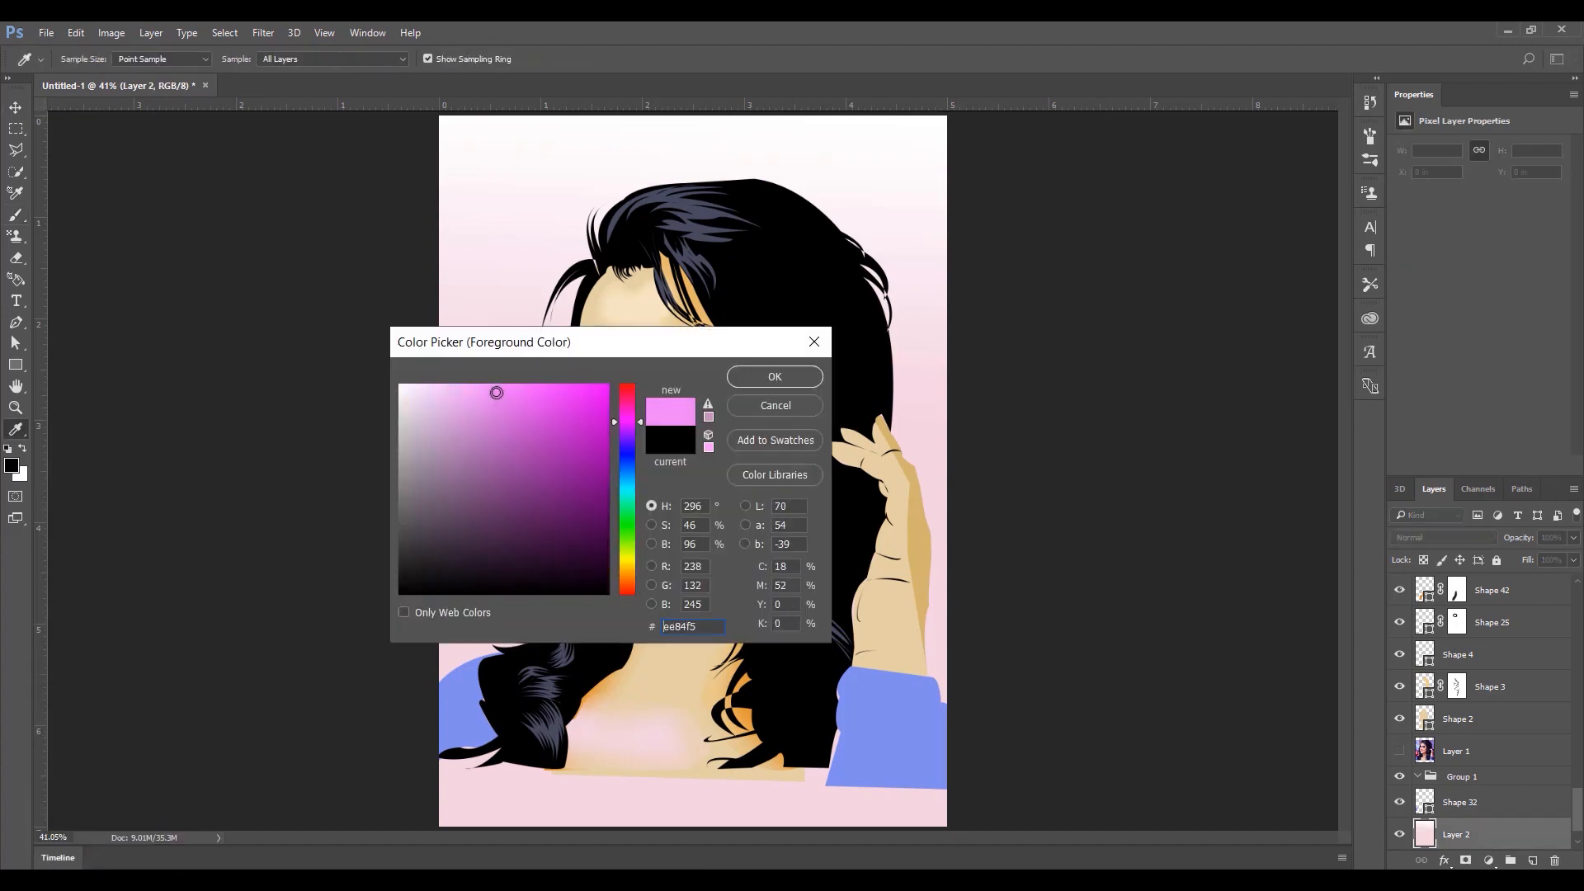
key(Return)
click(446, 798)
- Crop the canvas slightly at its bottom edge to remove the empty strip below the portrait
click(17, 431)
click(88, 413)
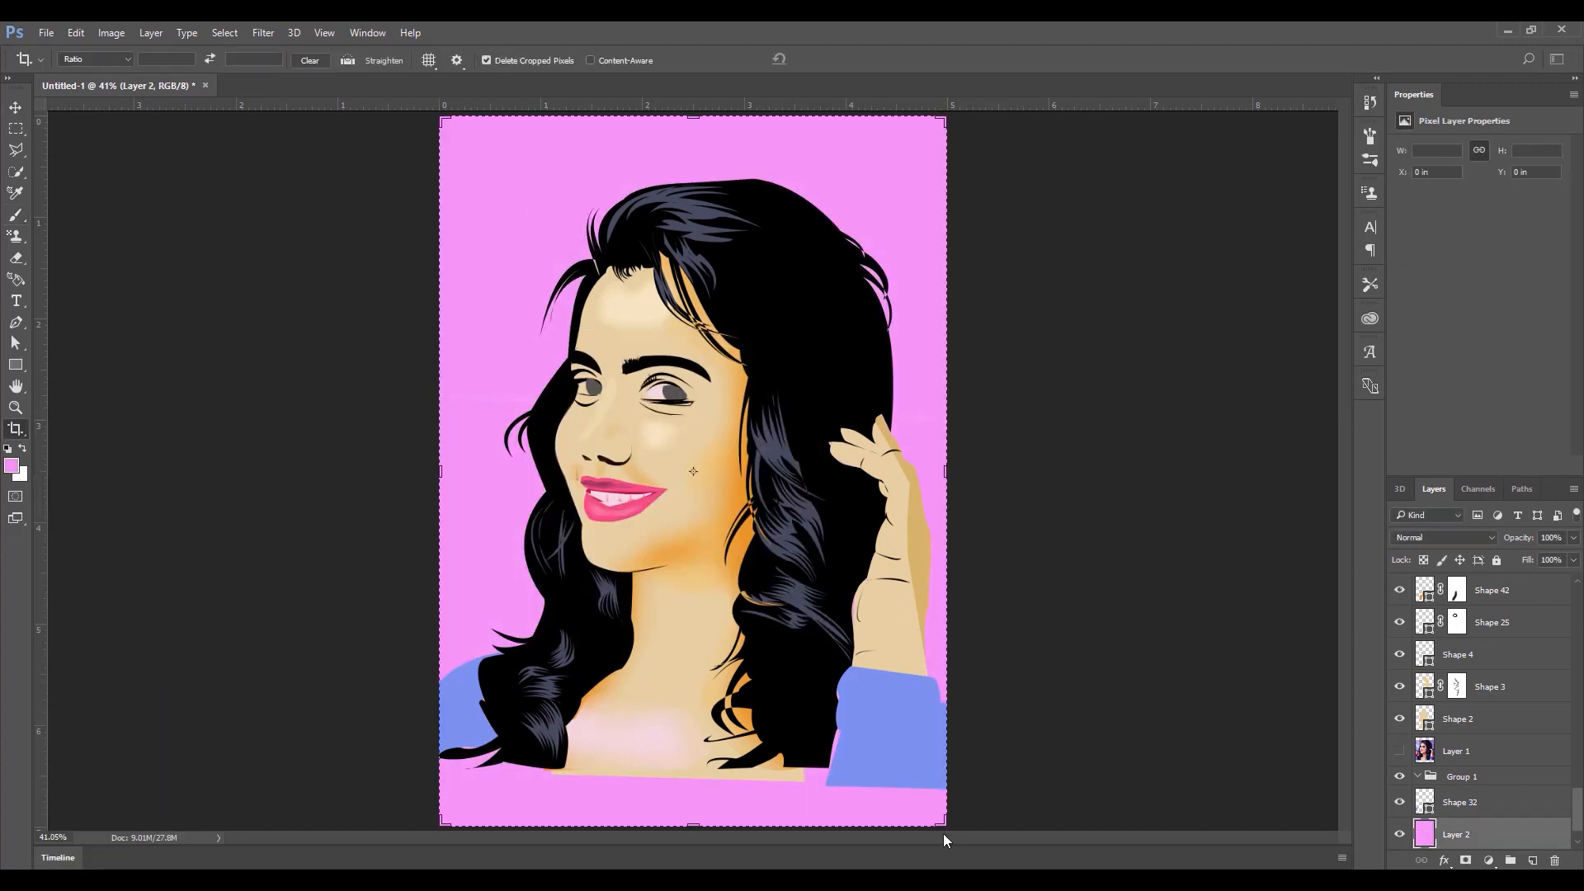
drag(945, 834, 948, 797)
click(835, 61)
- Stamp the visible artwork onto a new top layer and strengthen its tones with an image adjustment
drag(1485, 776, 1534, 578)
click(111, 33)
mouse_move(132, 75)
click(363, 94)
drag(895, 274, 908, 273)
drag(998, 341, 1090, 388)
click(1061, 119)
- Apply a second image adjustment to the merged portrait layer to refine its colours
click(111, 33)
mouse_move(132, 80)
click(390, 192)
click(1271, 230)
- Export the portrait to the Desktop as a PNG file named loos
click(45, 32)
mouse_move(165, 329)
click(478, 340)
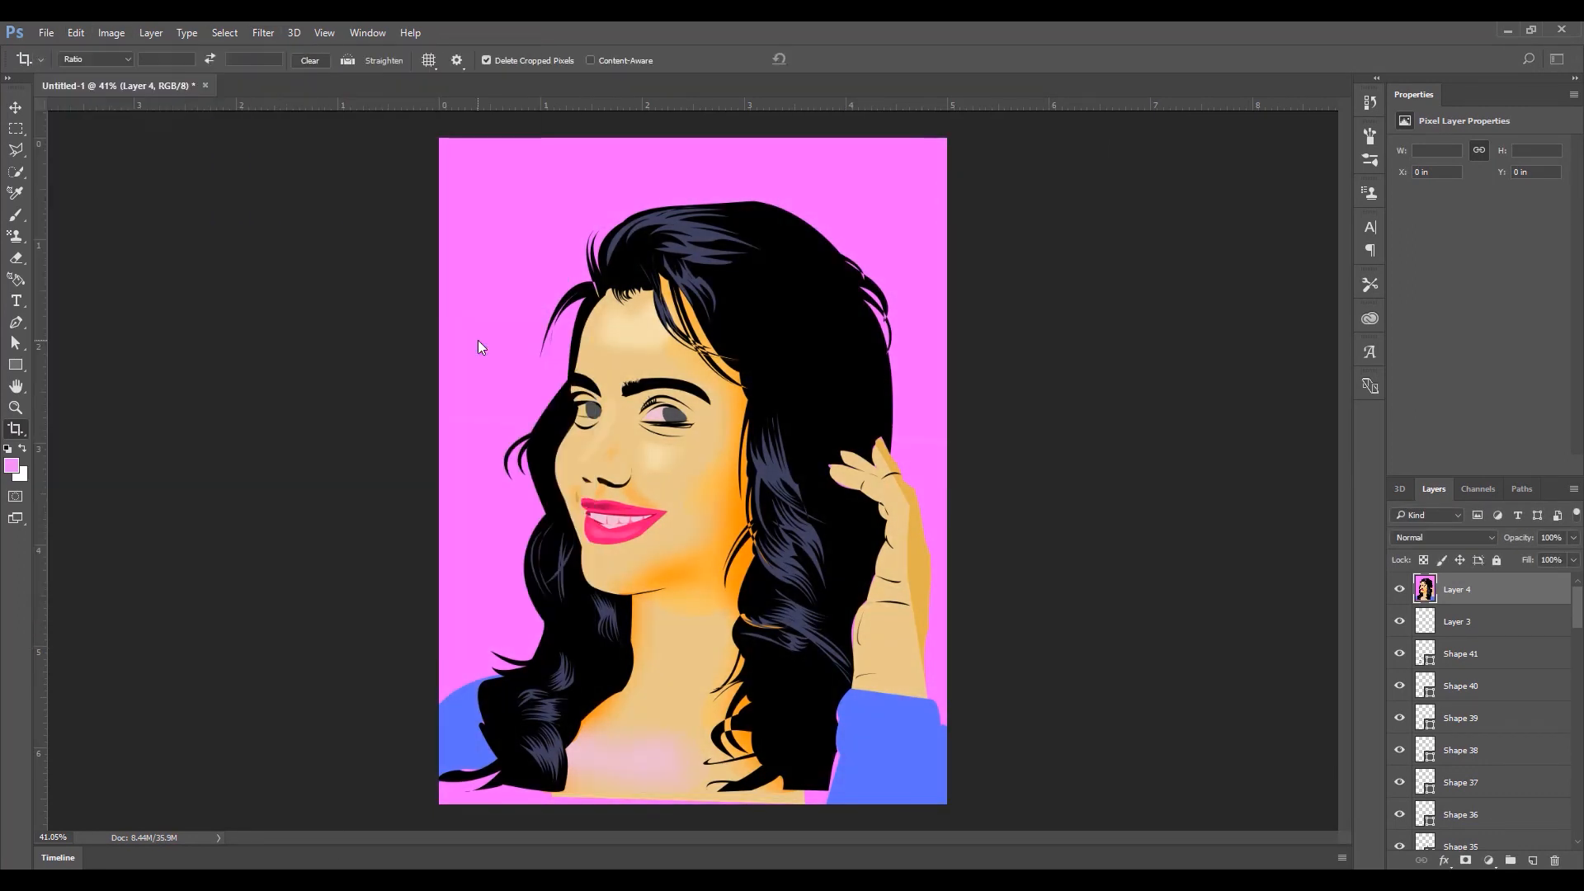
click(937, 597)
text(loos)
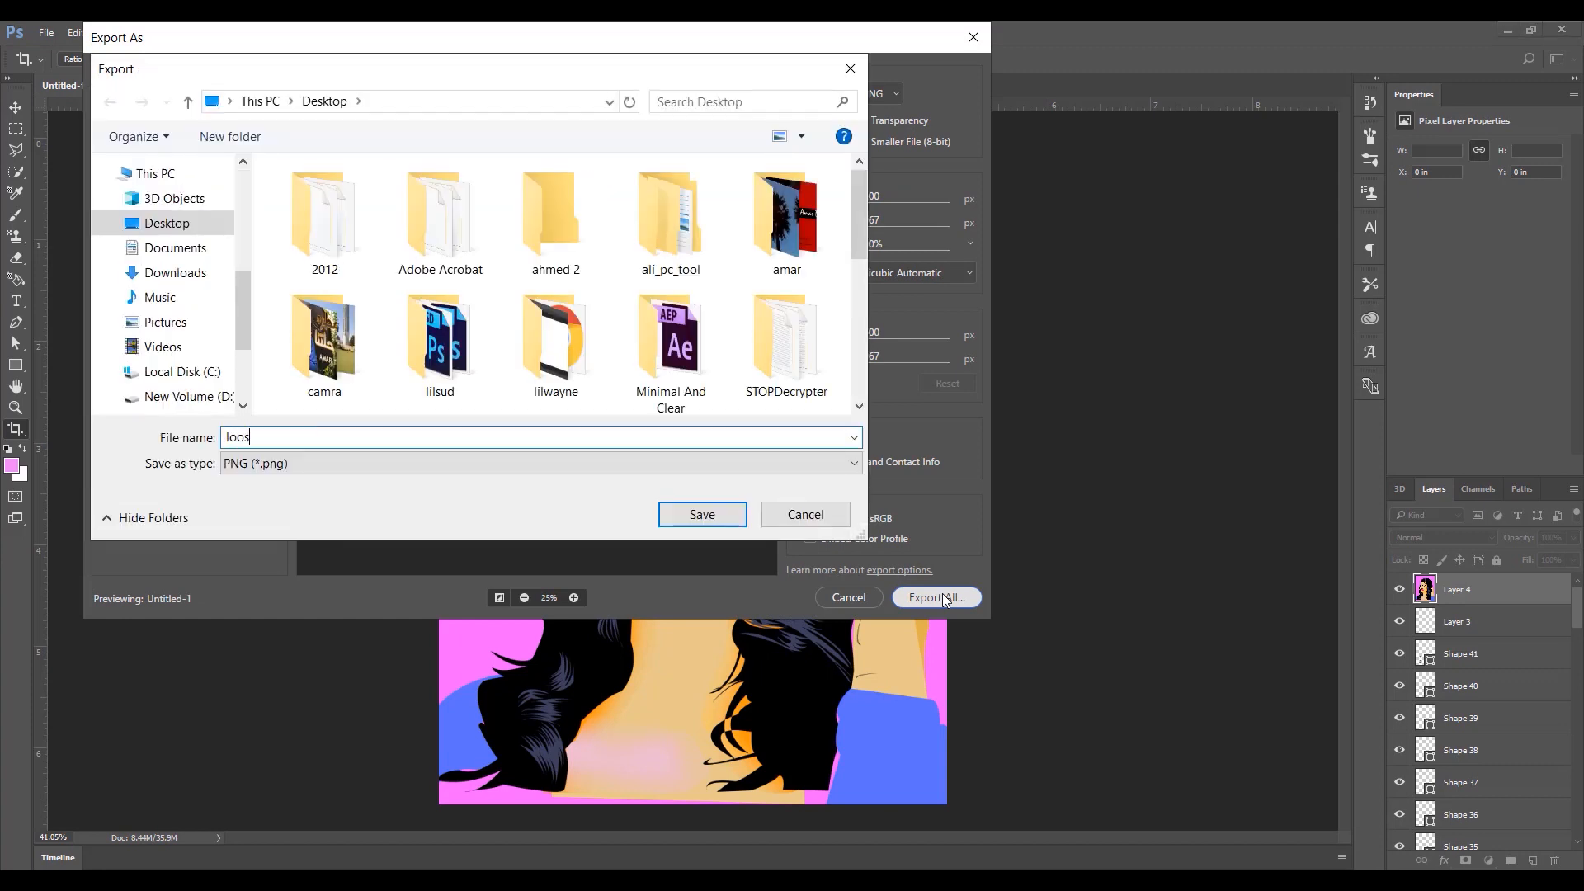
key(Return)
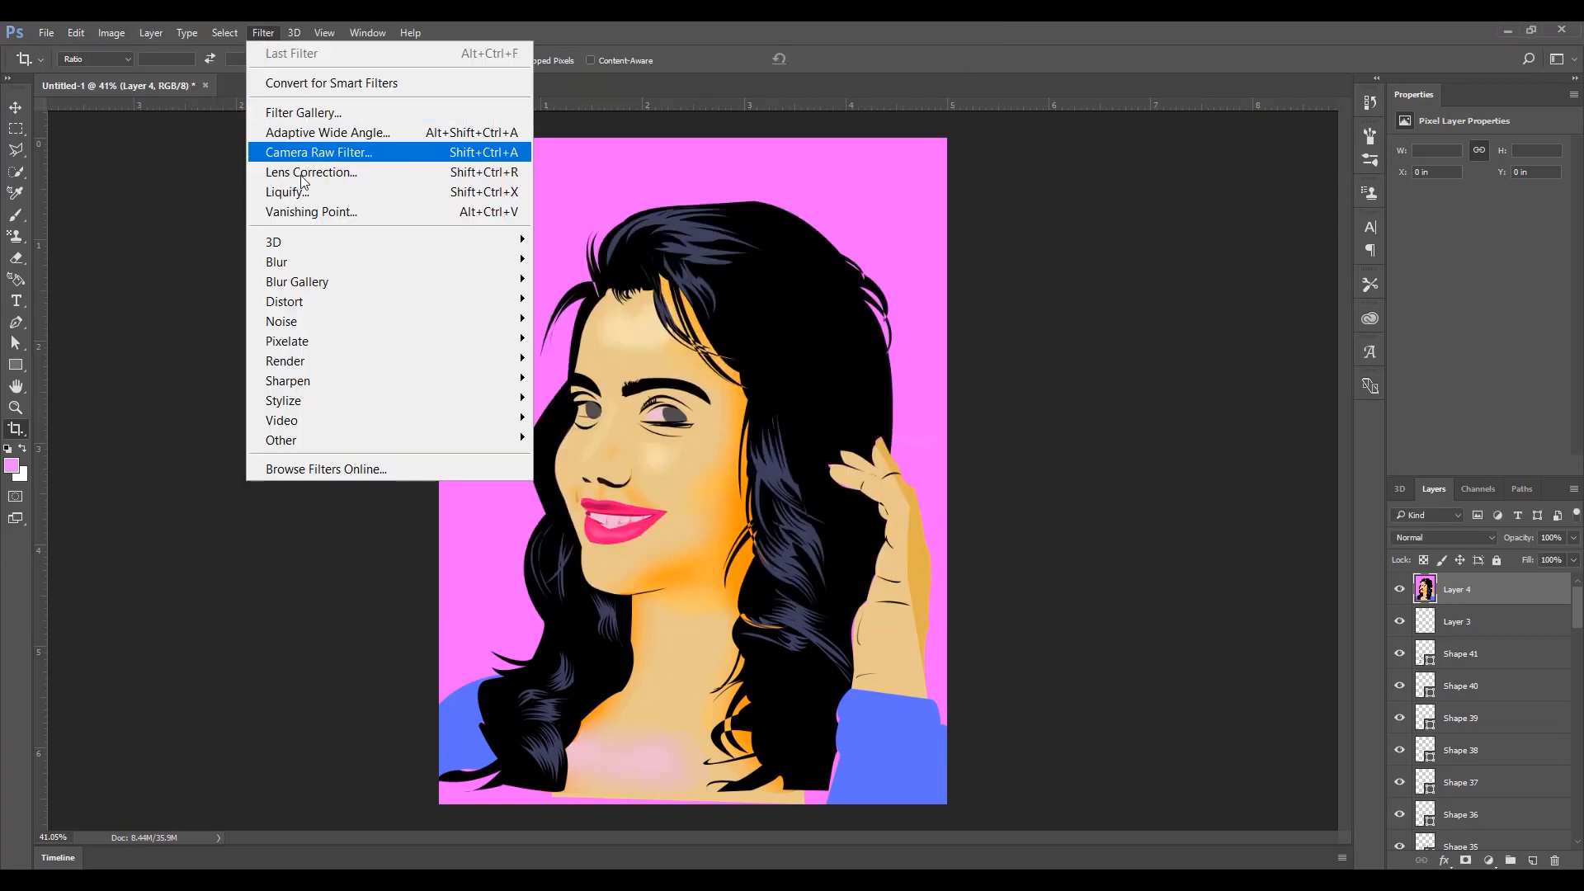
- In the Camera Raw Filter, set Exposure -0.40, Contrast +98, Highlights +38, Shadows -18, Whites +17 and Blacks +4 for the merged layer
click(305, 155)
drag(985, 367, 1004, 392)
drag(985, 418, 1022, 418)
drag(1004, 393, 1080, 392)
drag(985, 444, 989, 495)
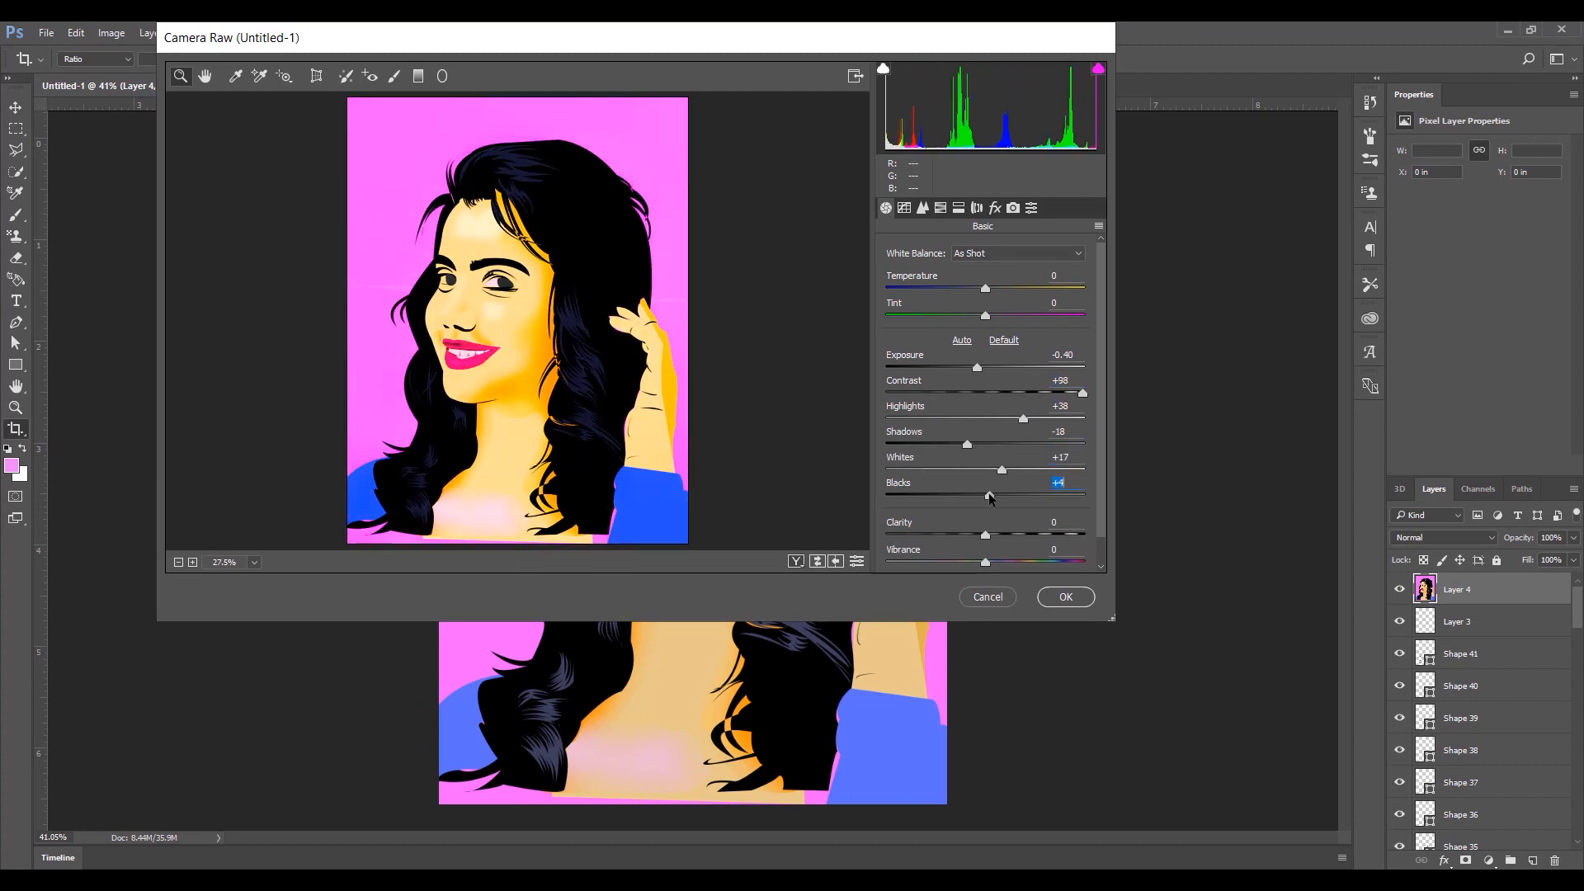